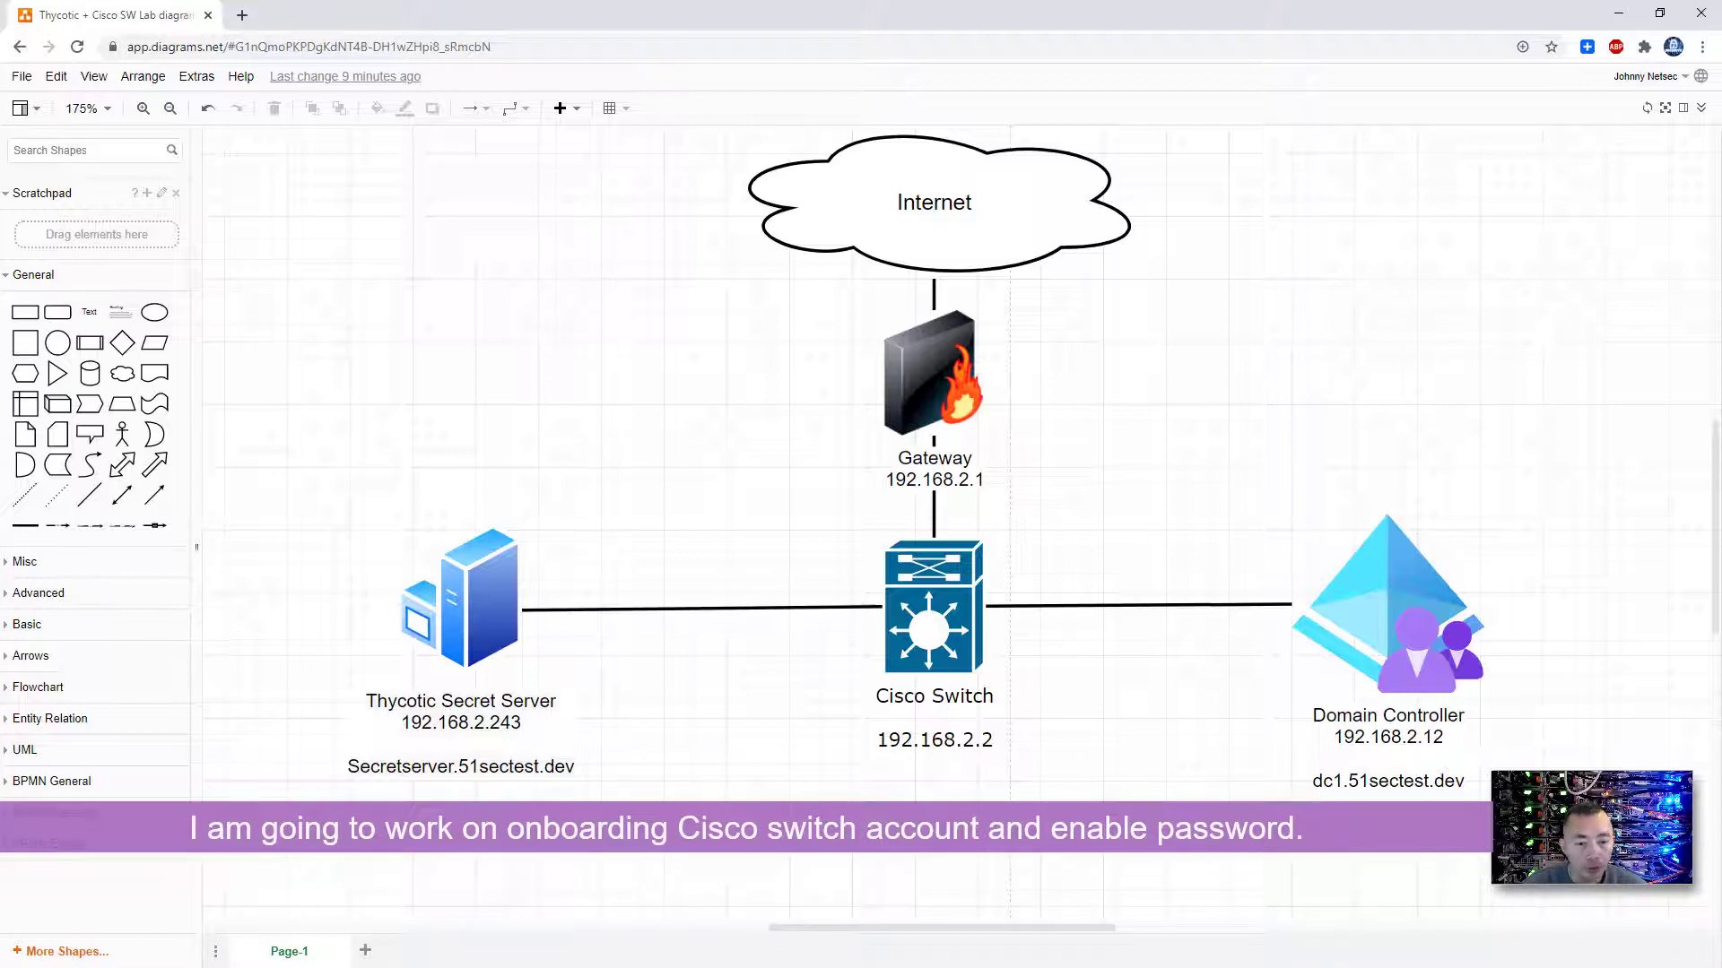
- Select the Cisco Switch shape in the lab diagram before moving to the 192.168.2.243 remote desktop
left_click(946, 689)
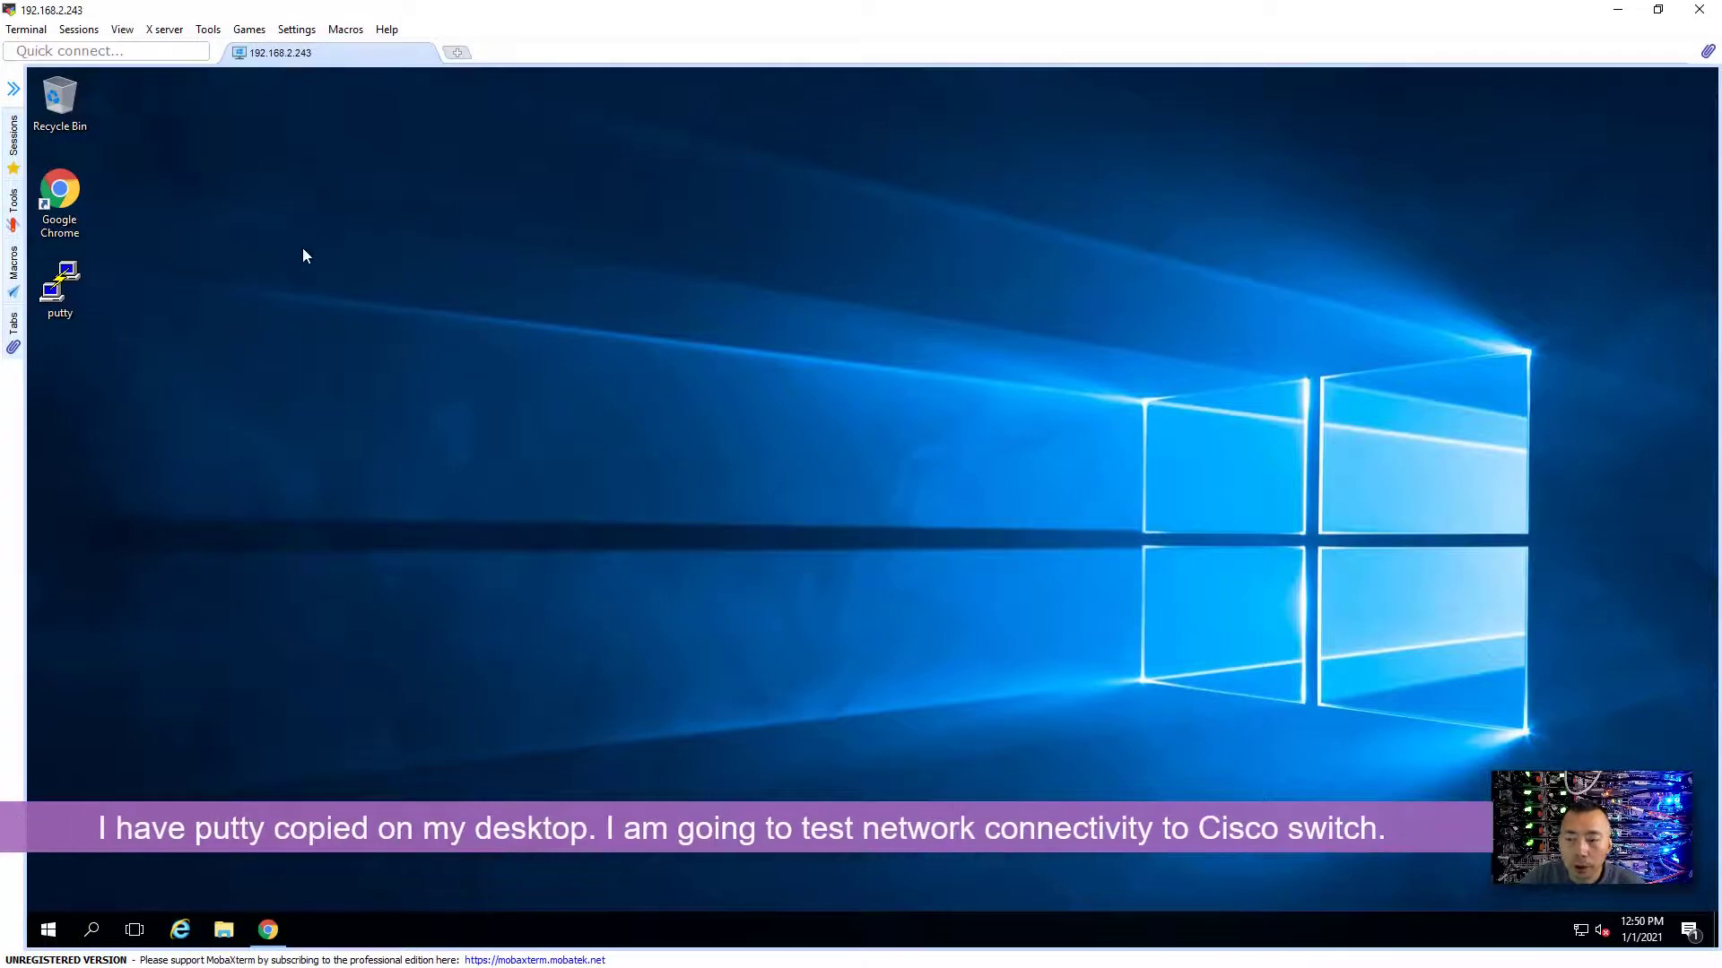
- Save a PuTTY SSH session '192.168.2.2-CiscoSw' for host 192.168.2.2 and open it
left_click(76, 295)
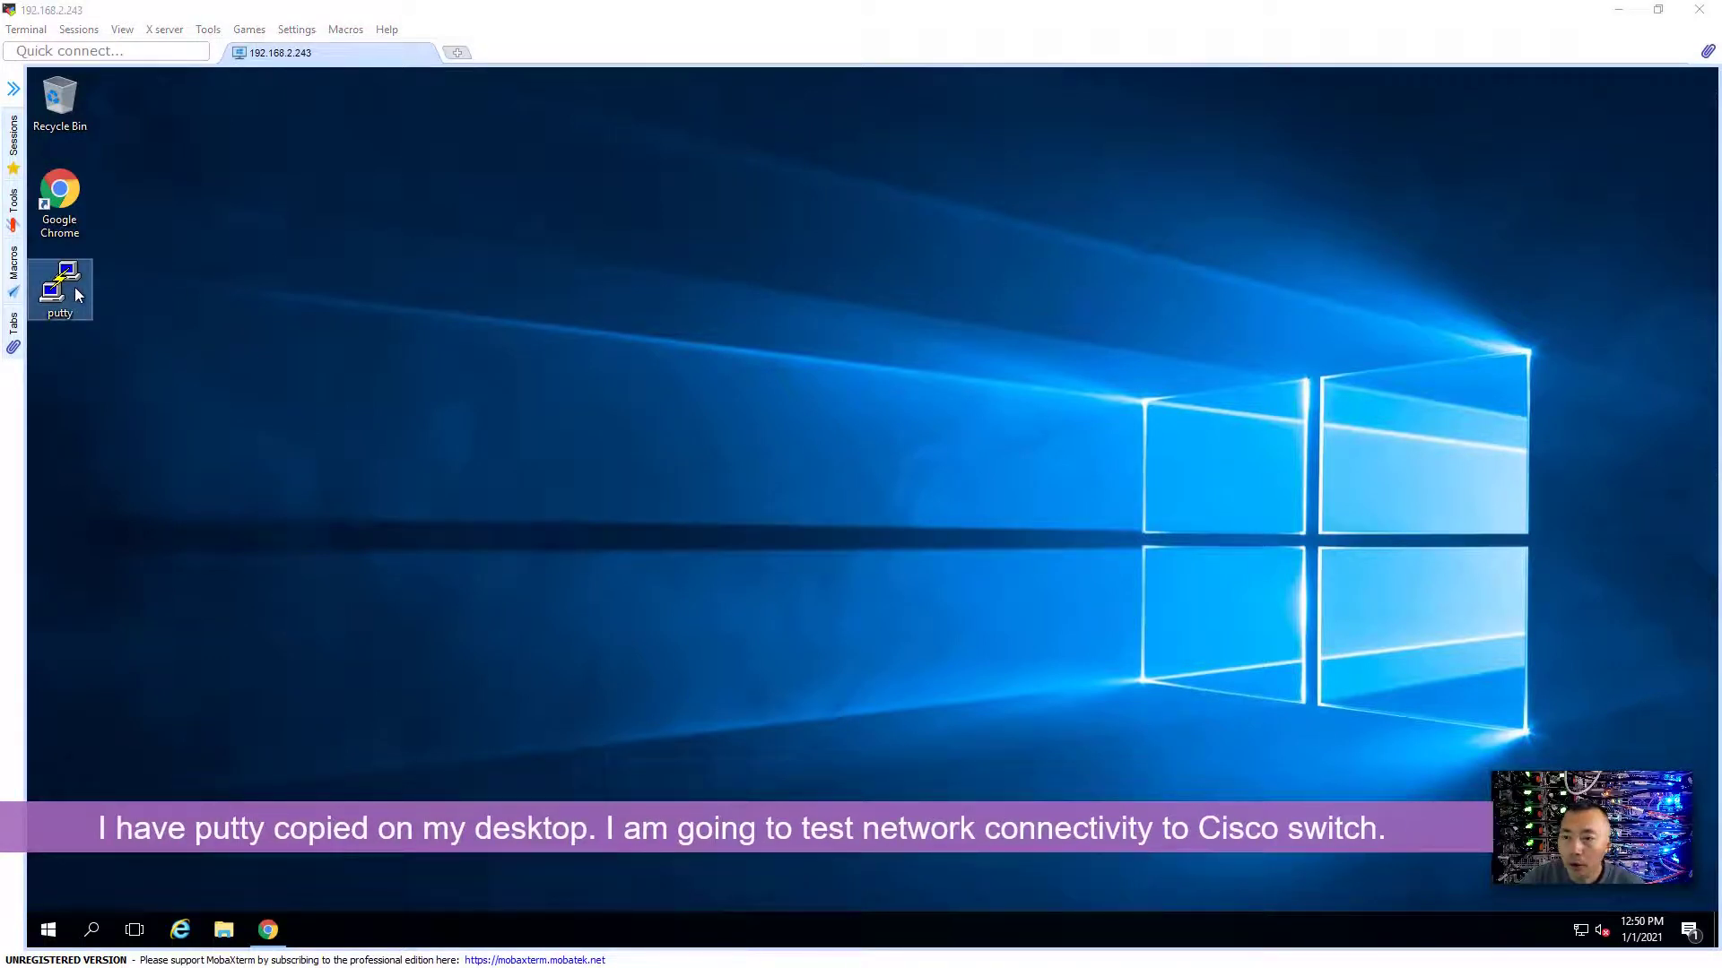
double_click(75, 291)
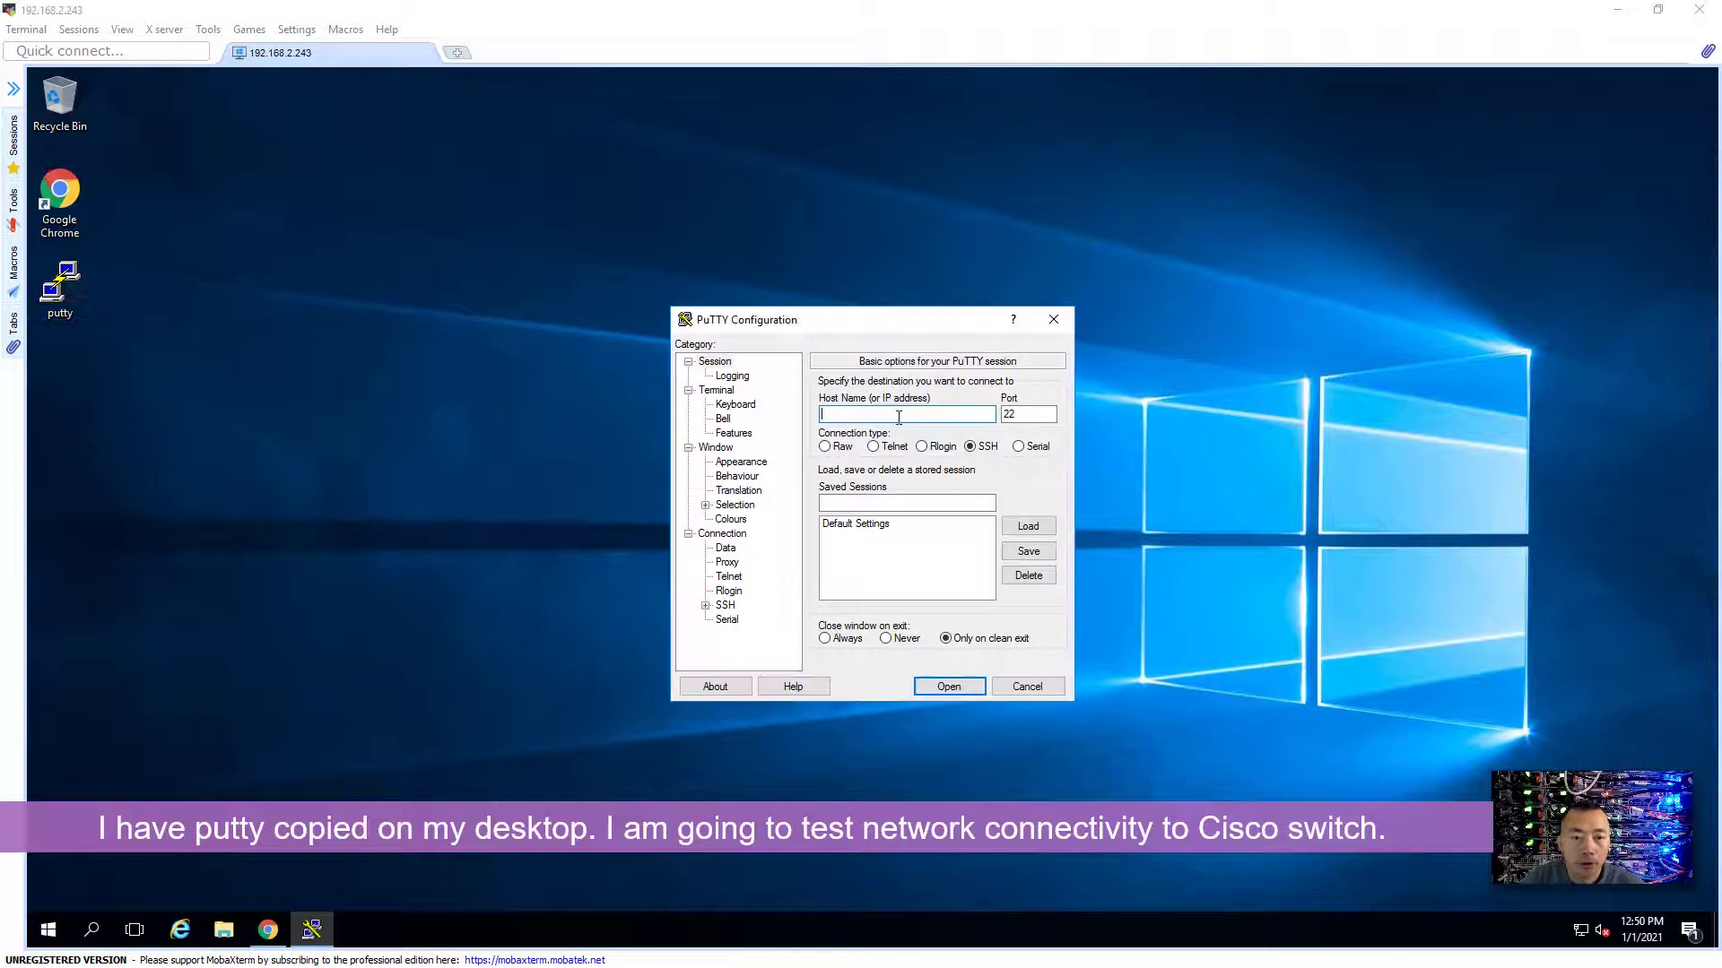
type("192.1")
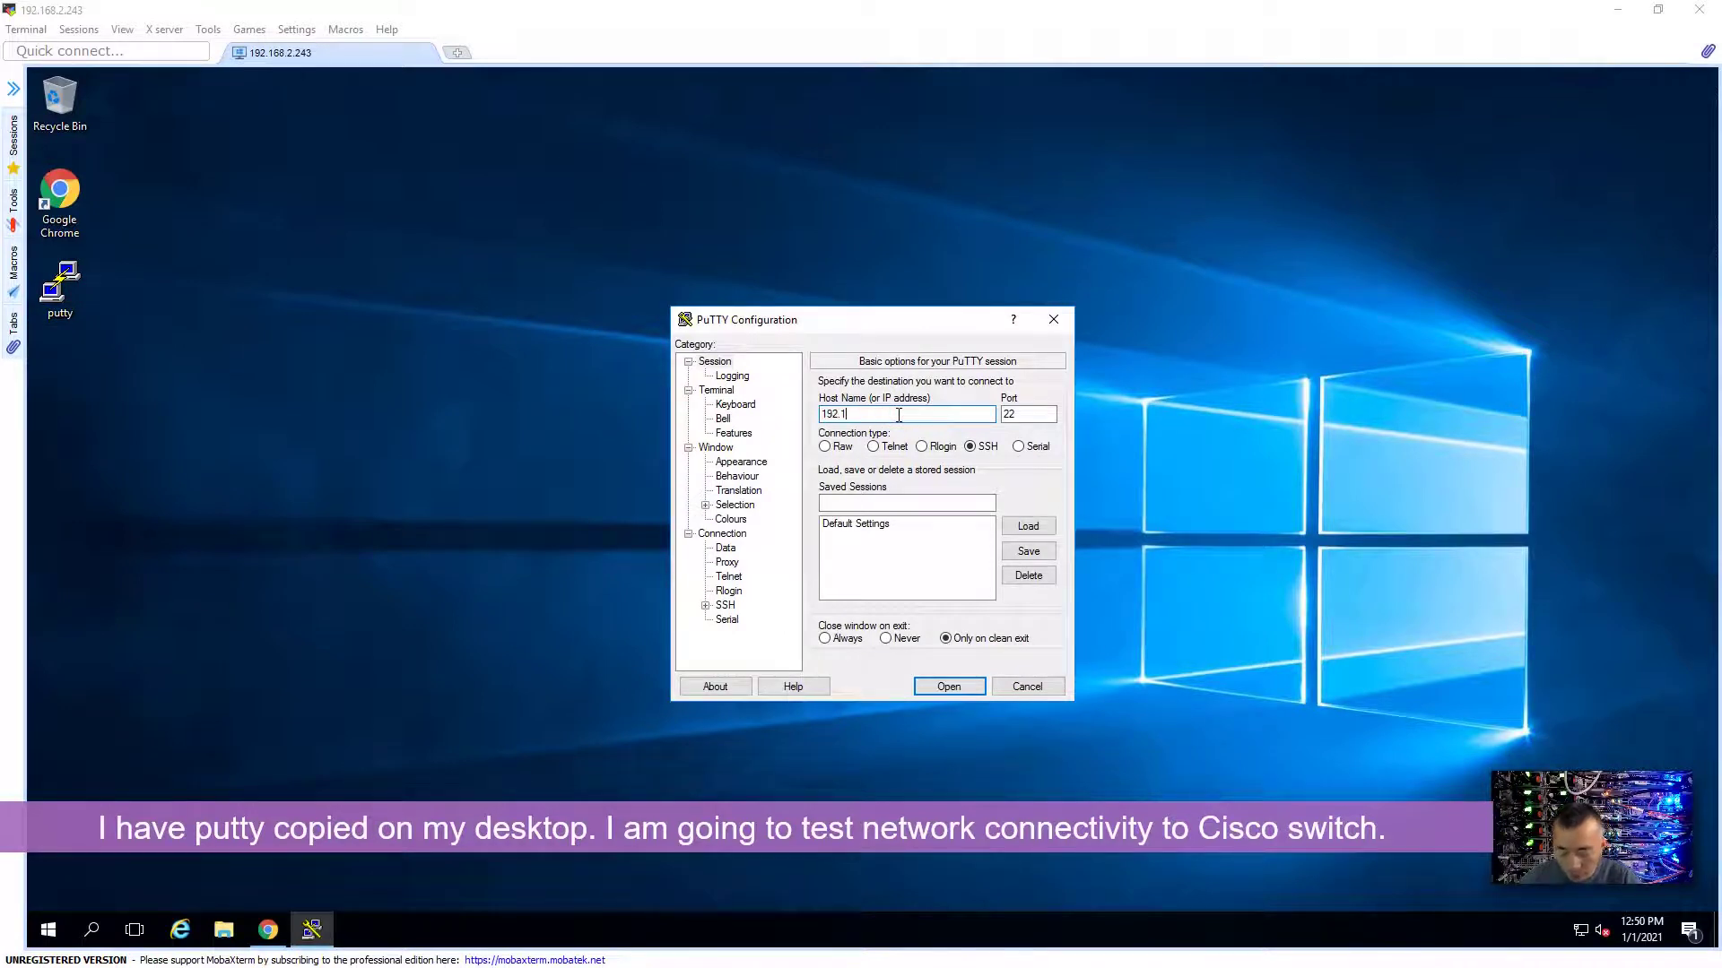
type("68.2.2")
key("Tab")
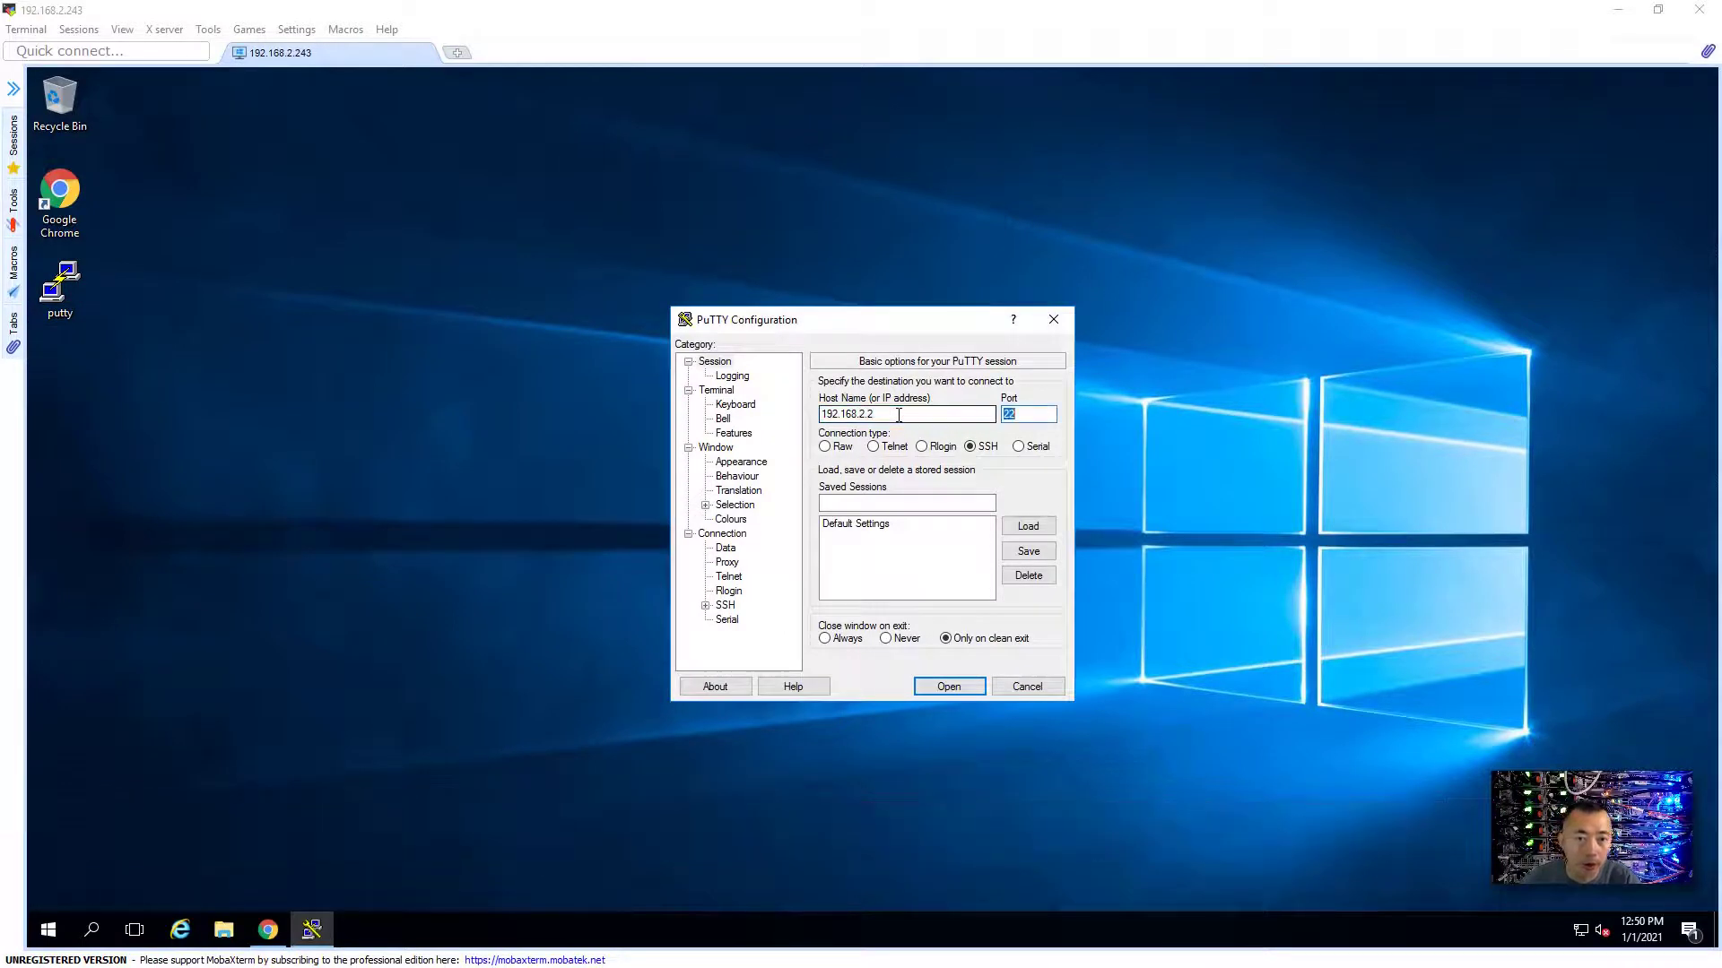
key("Tab")
key("Tab")
type("1")
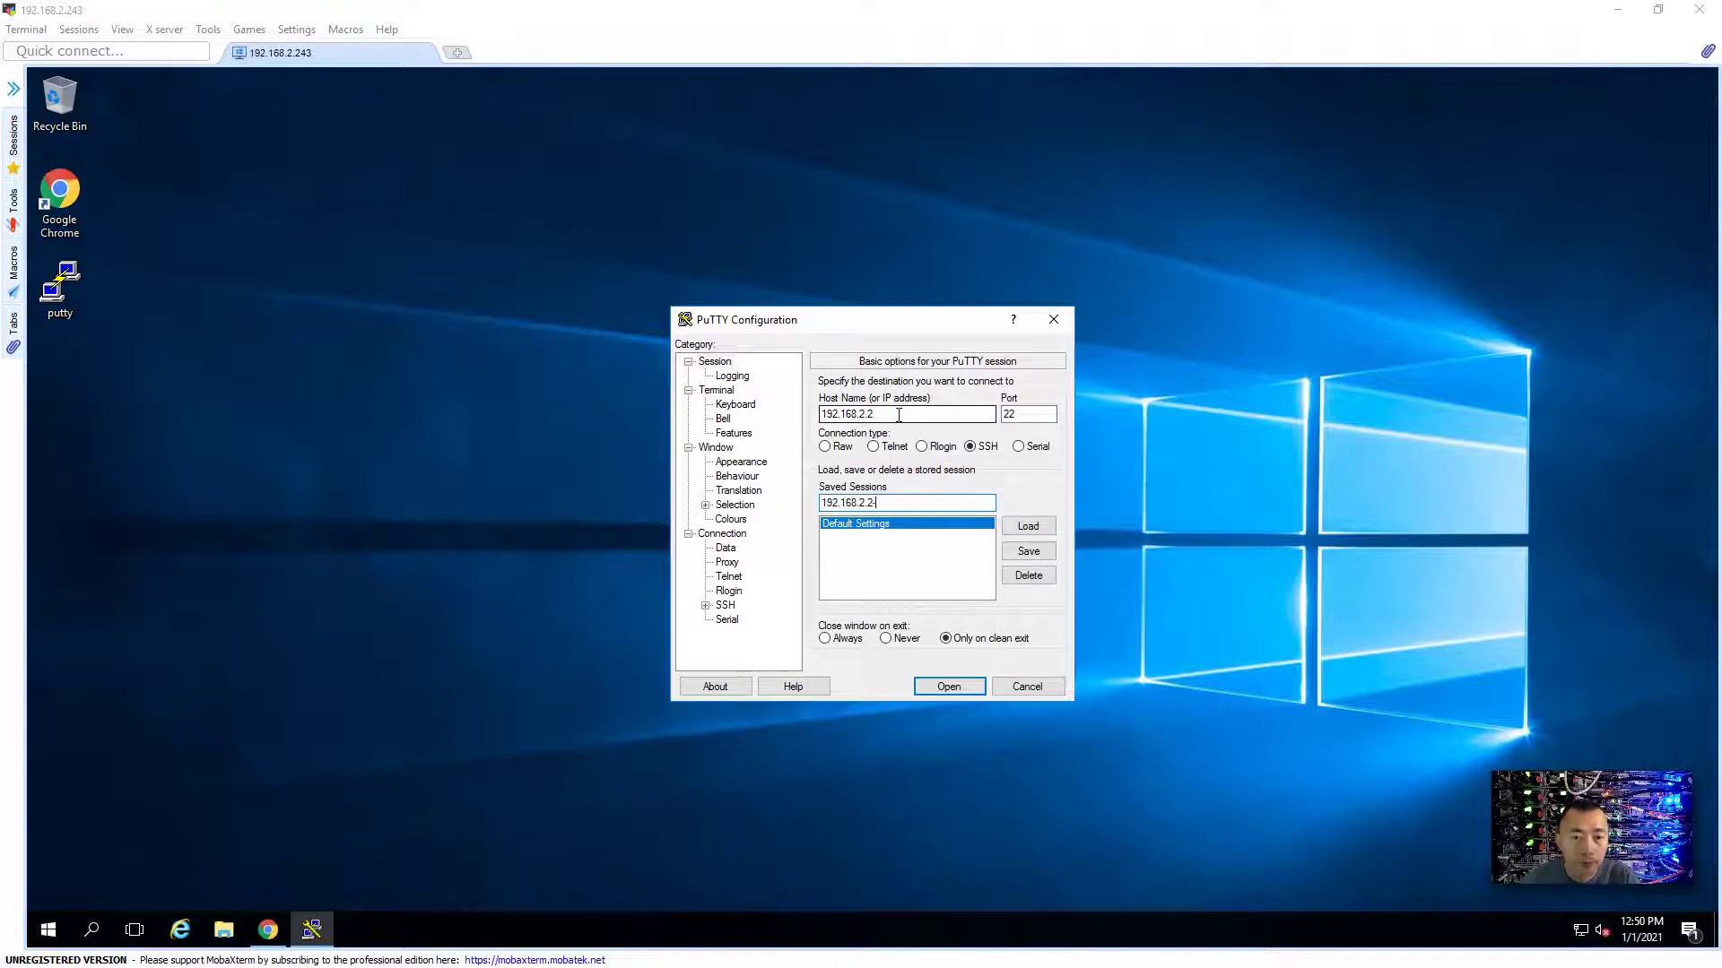
type("92.168.2.2-CiscoSw")
left_click(1029, 551)
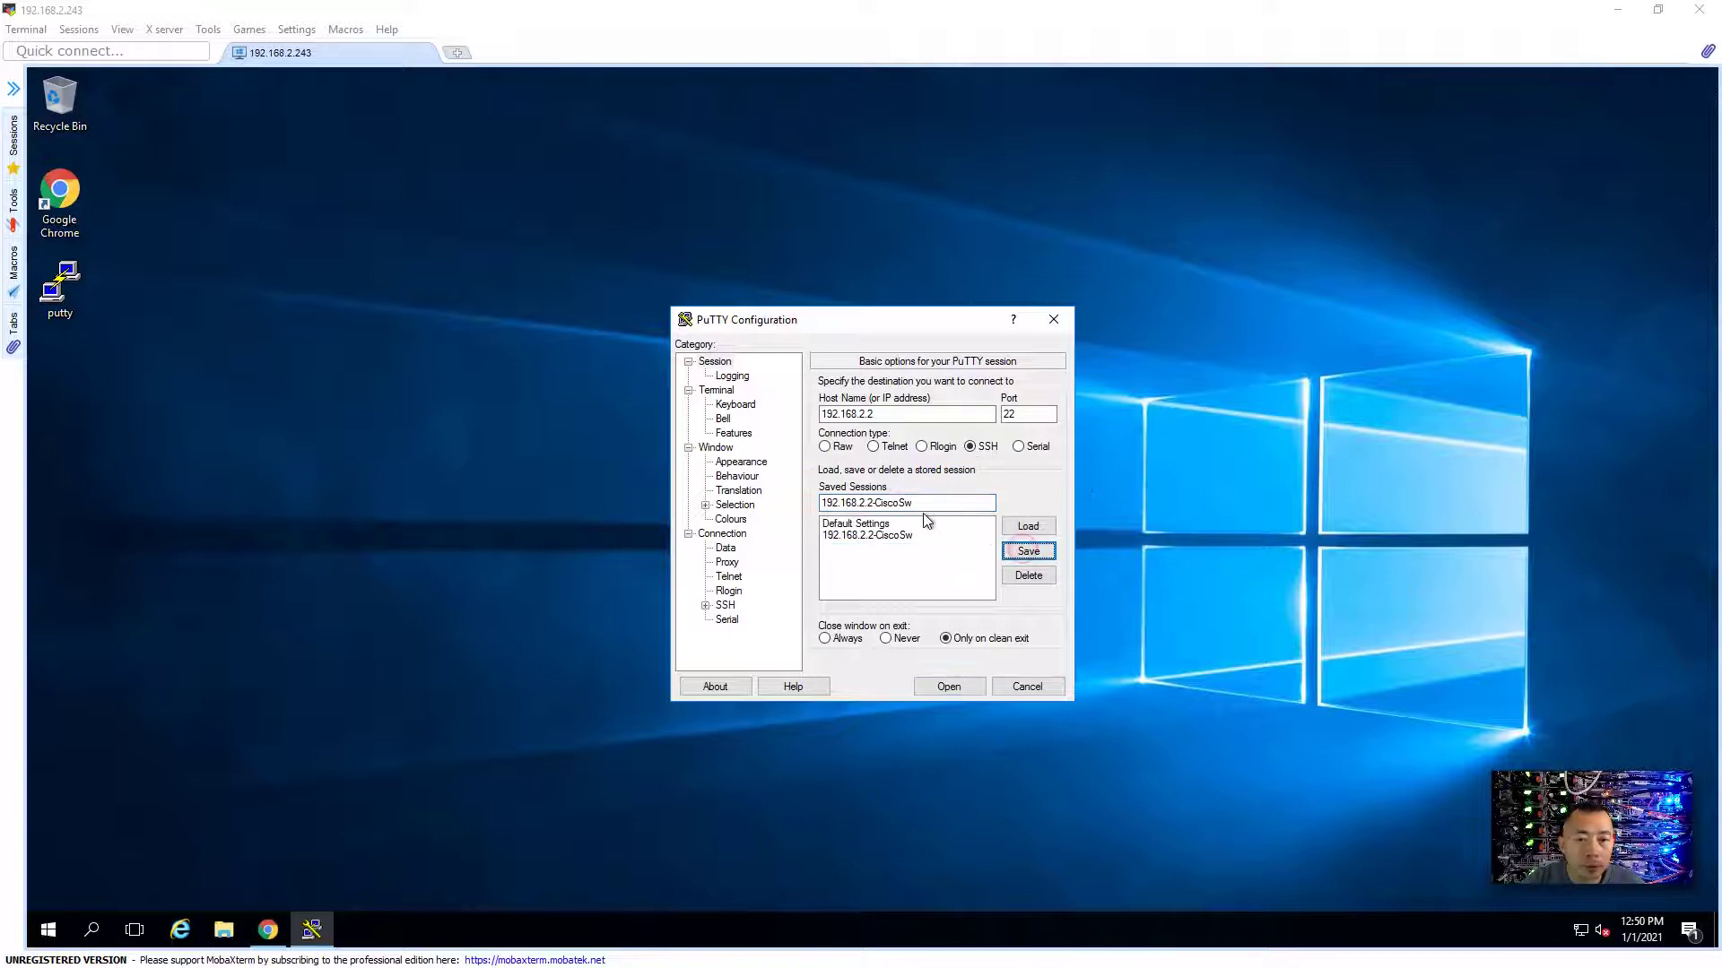
left_click(948, 686)
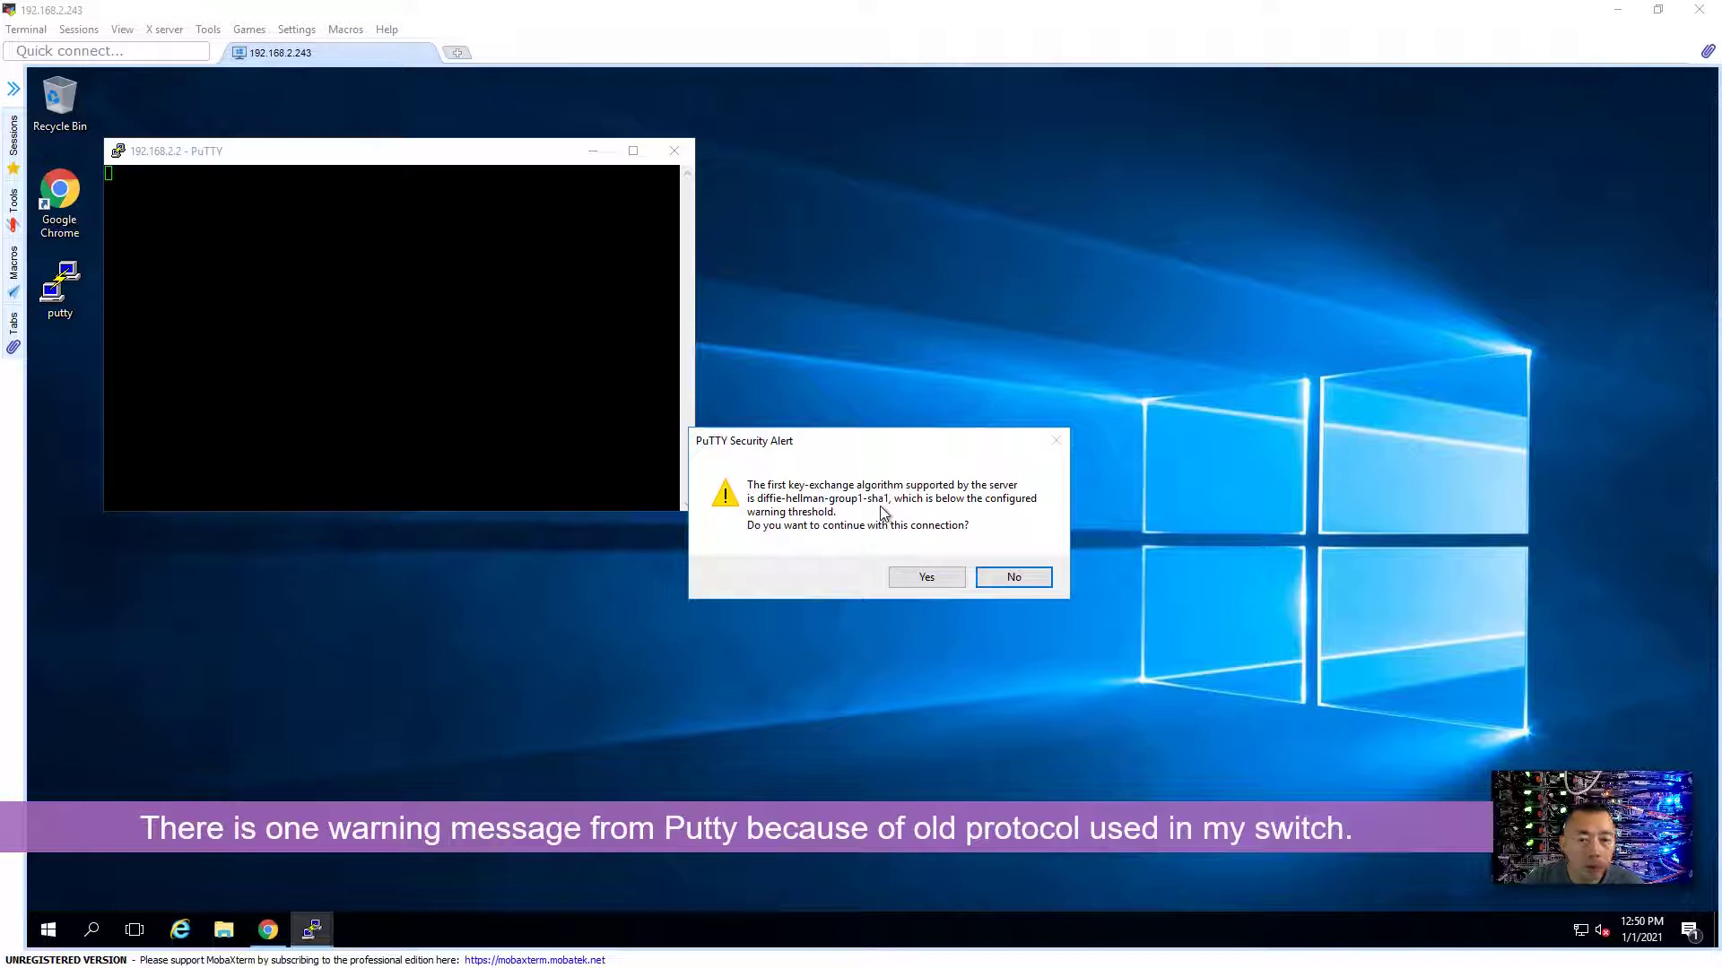
- Accept the key-exchange warning, log in with the switch account, and enter enable mode
left_click(932, 577)
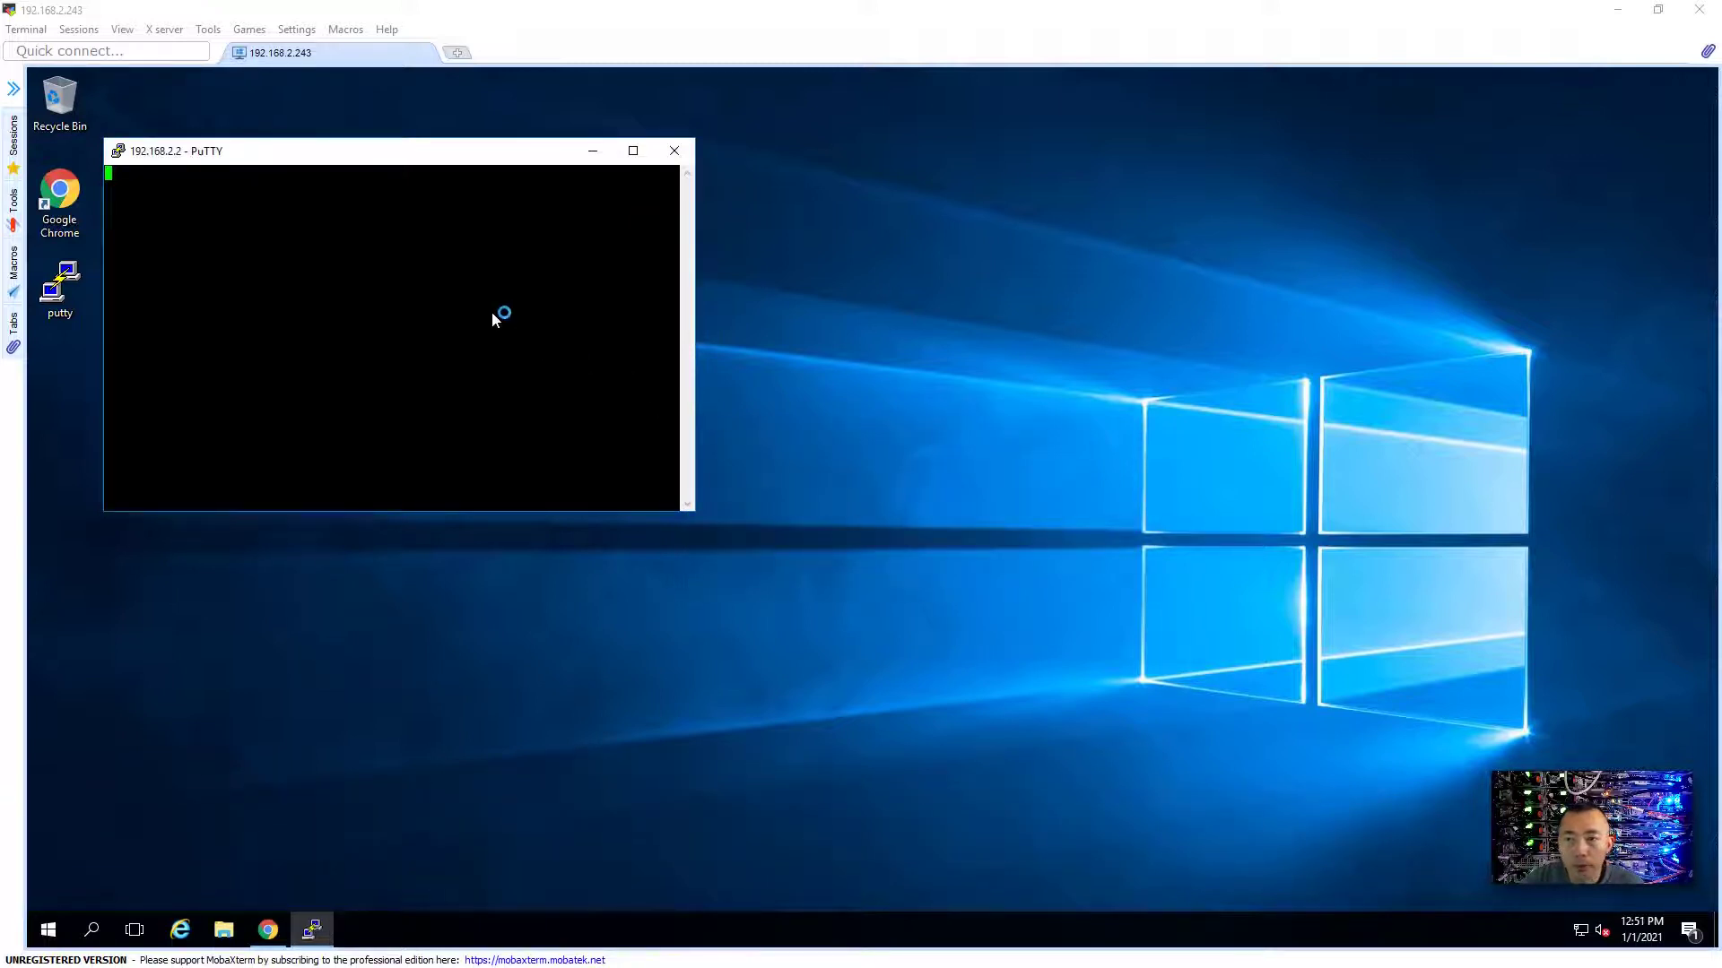
type("john")
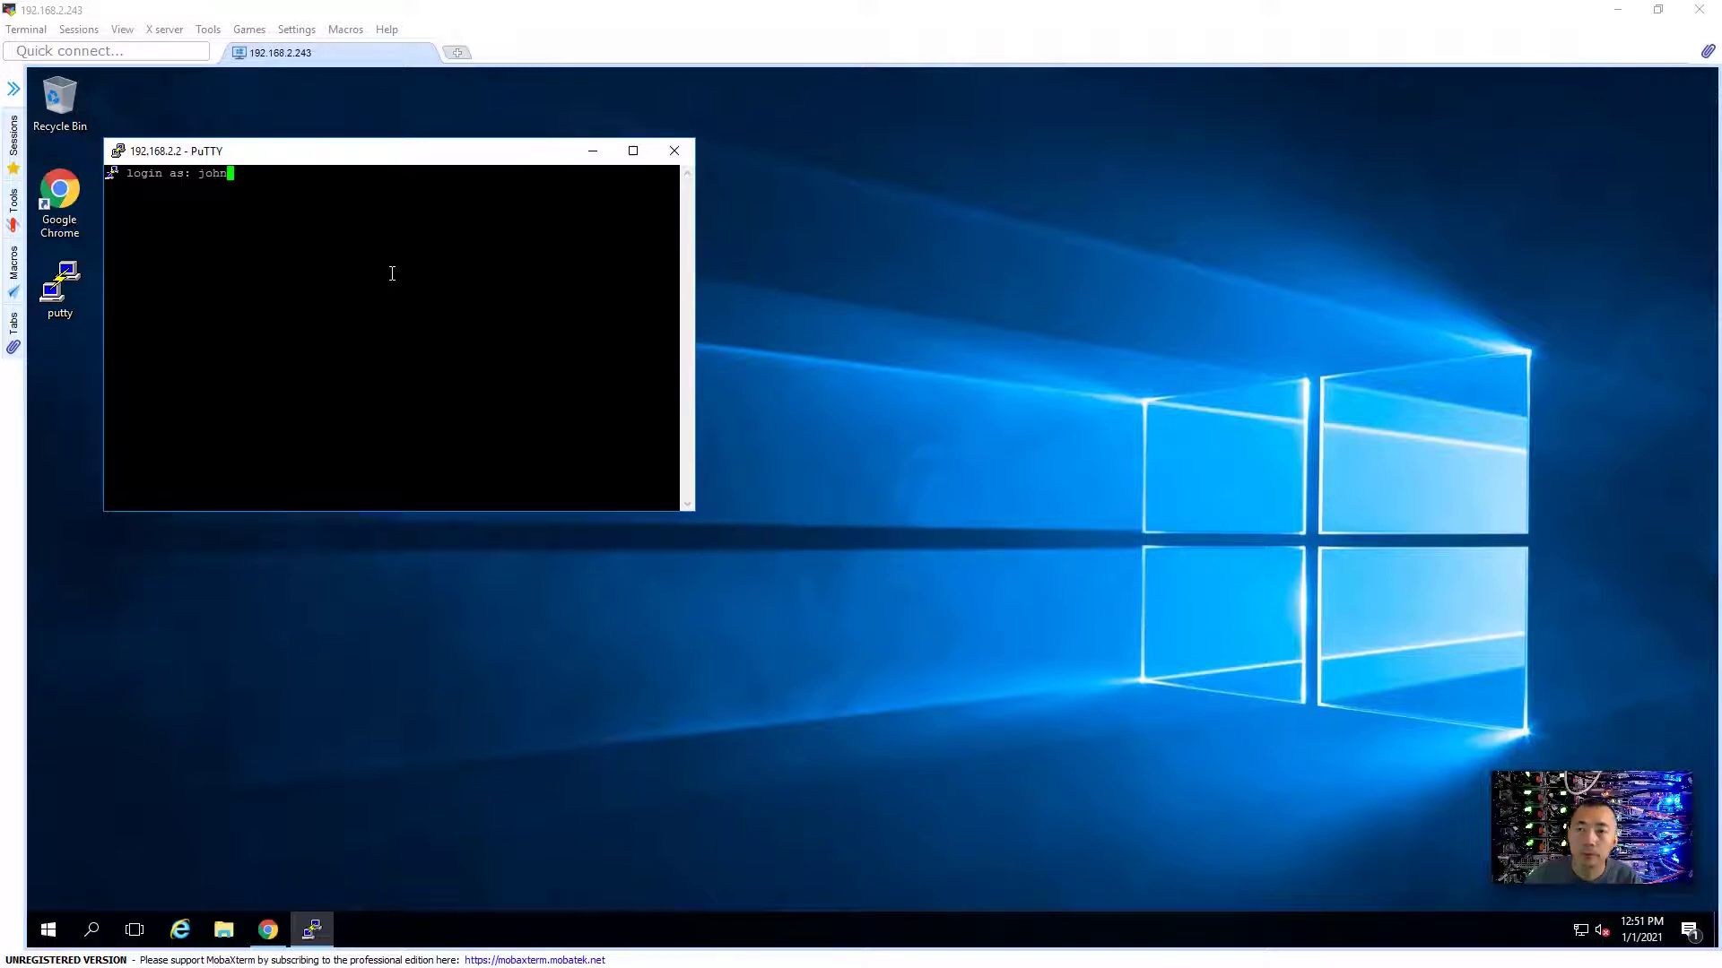
key("Return")
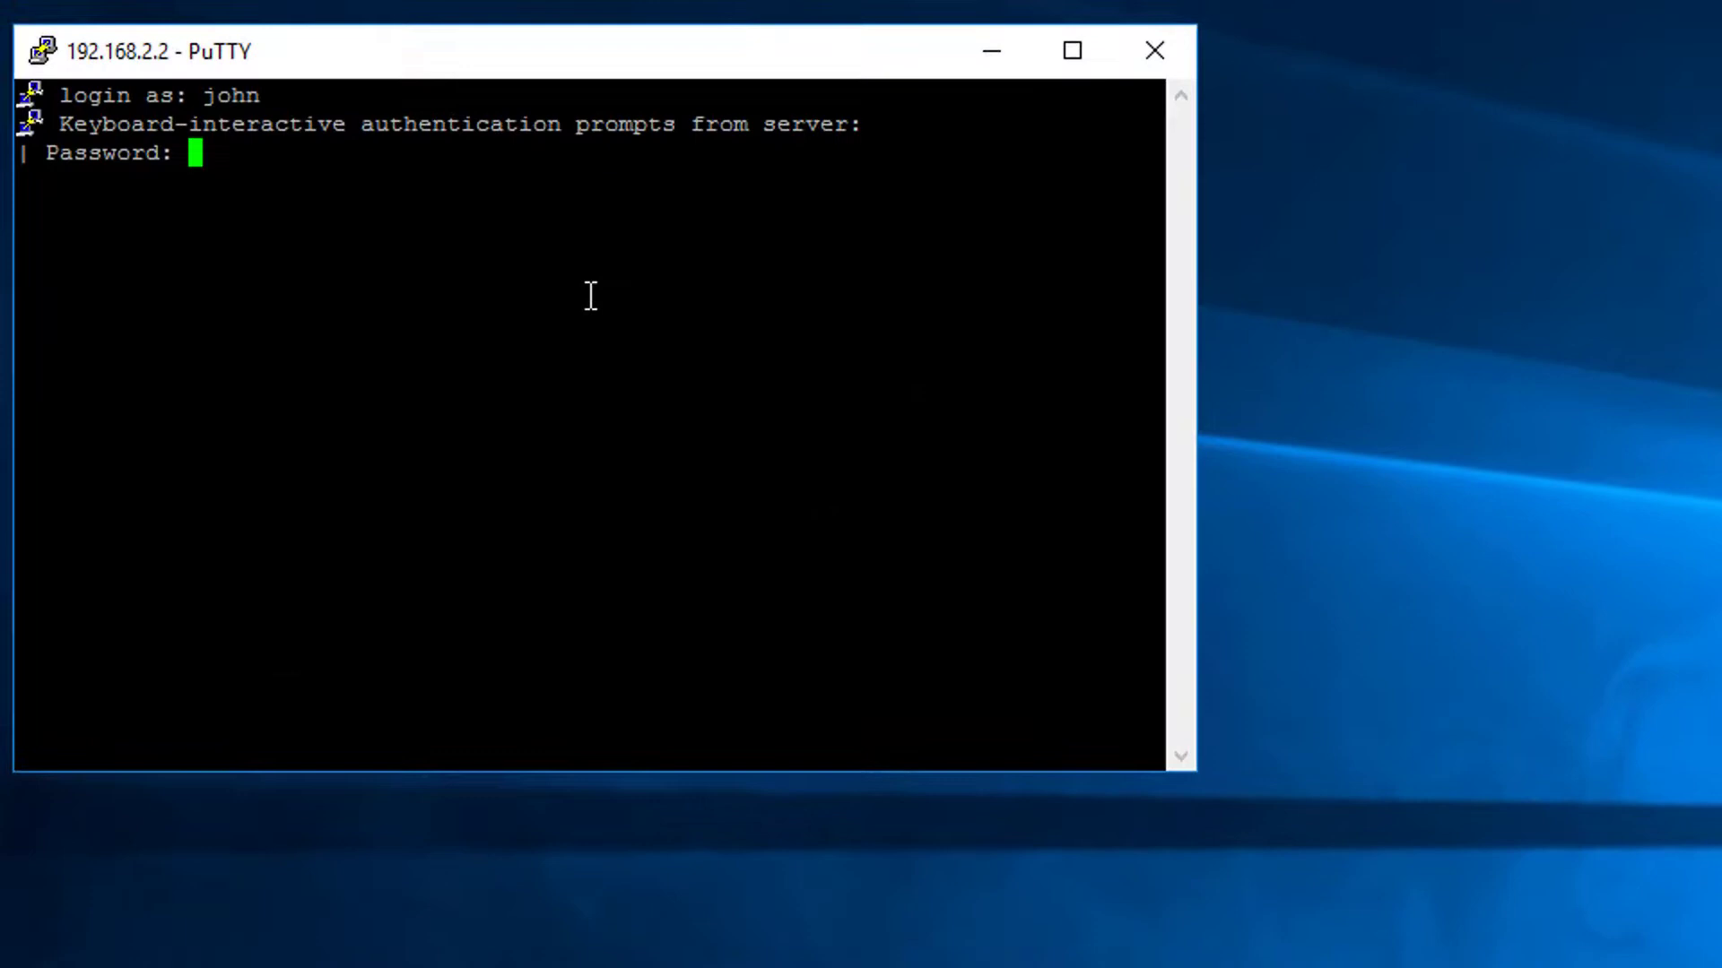
key("Return")
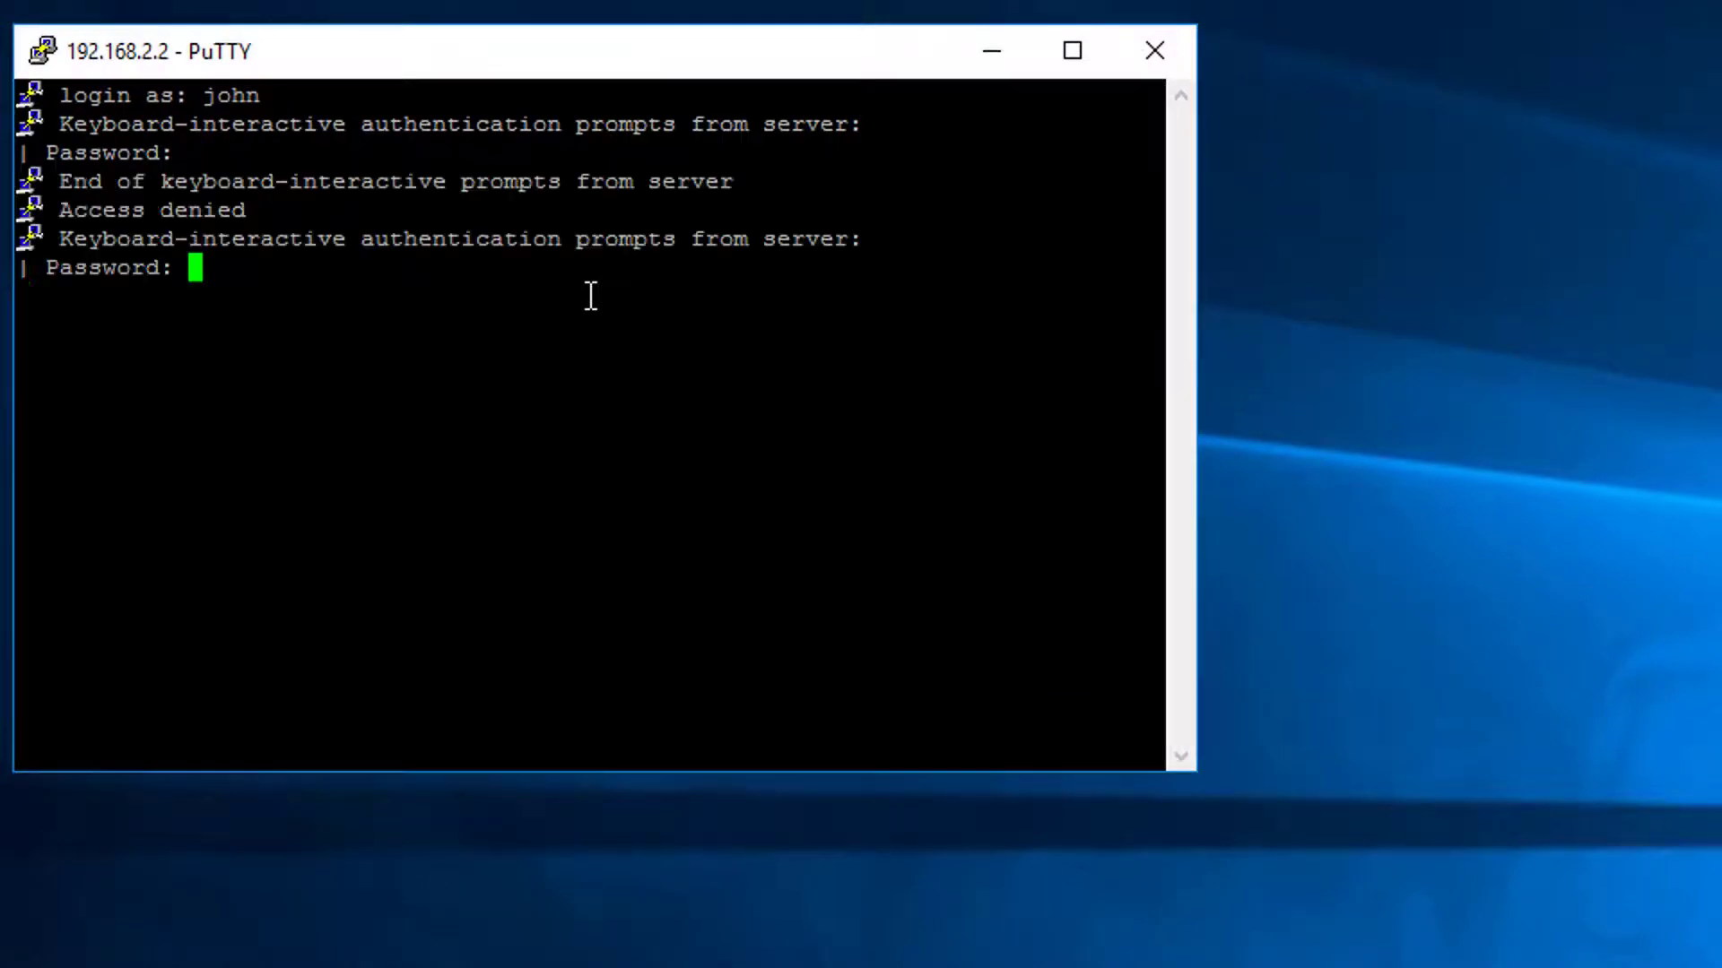
key("Return")
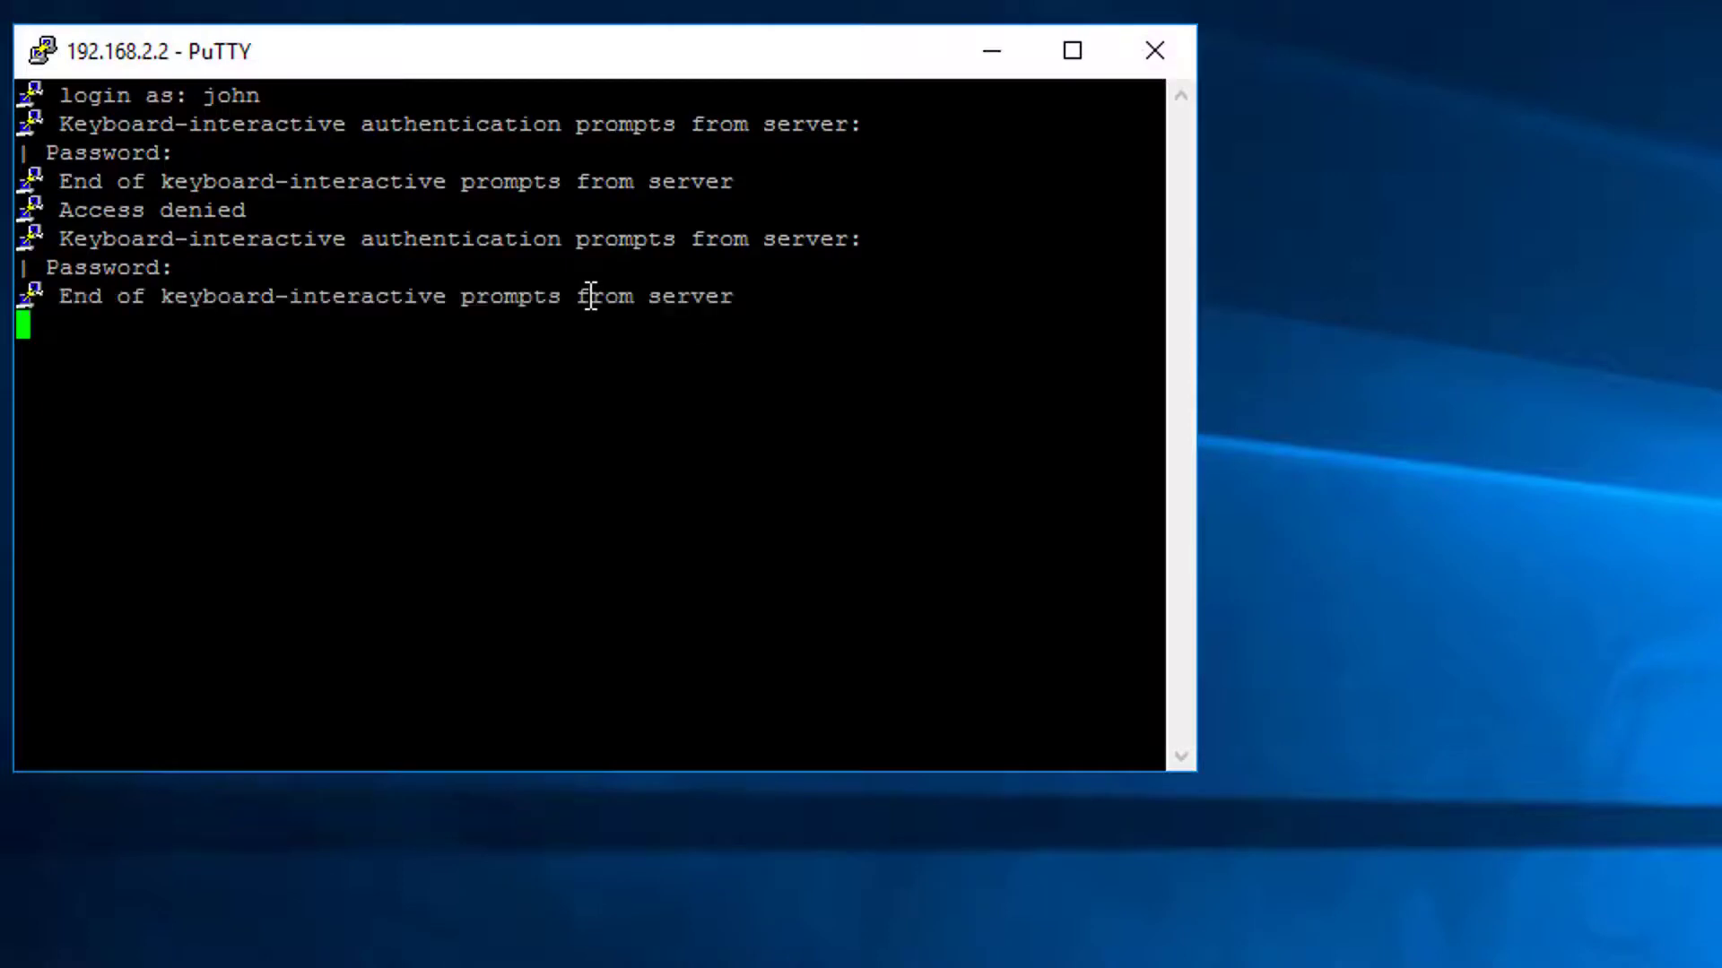
type("en")
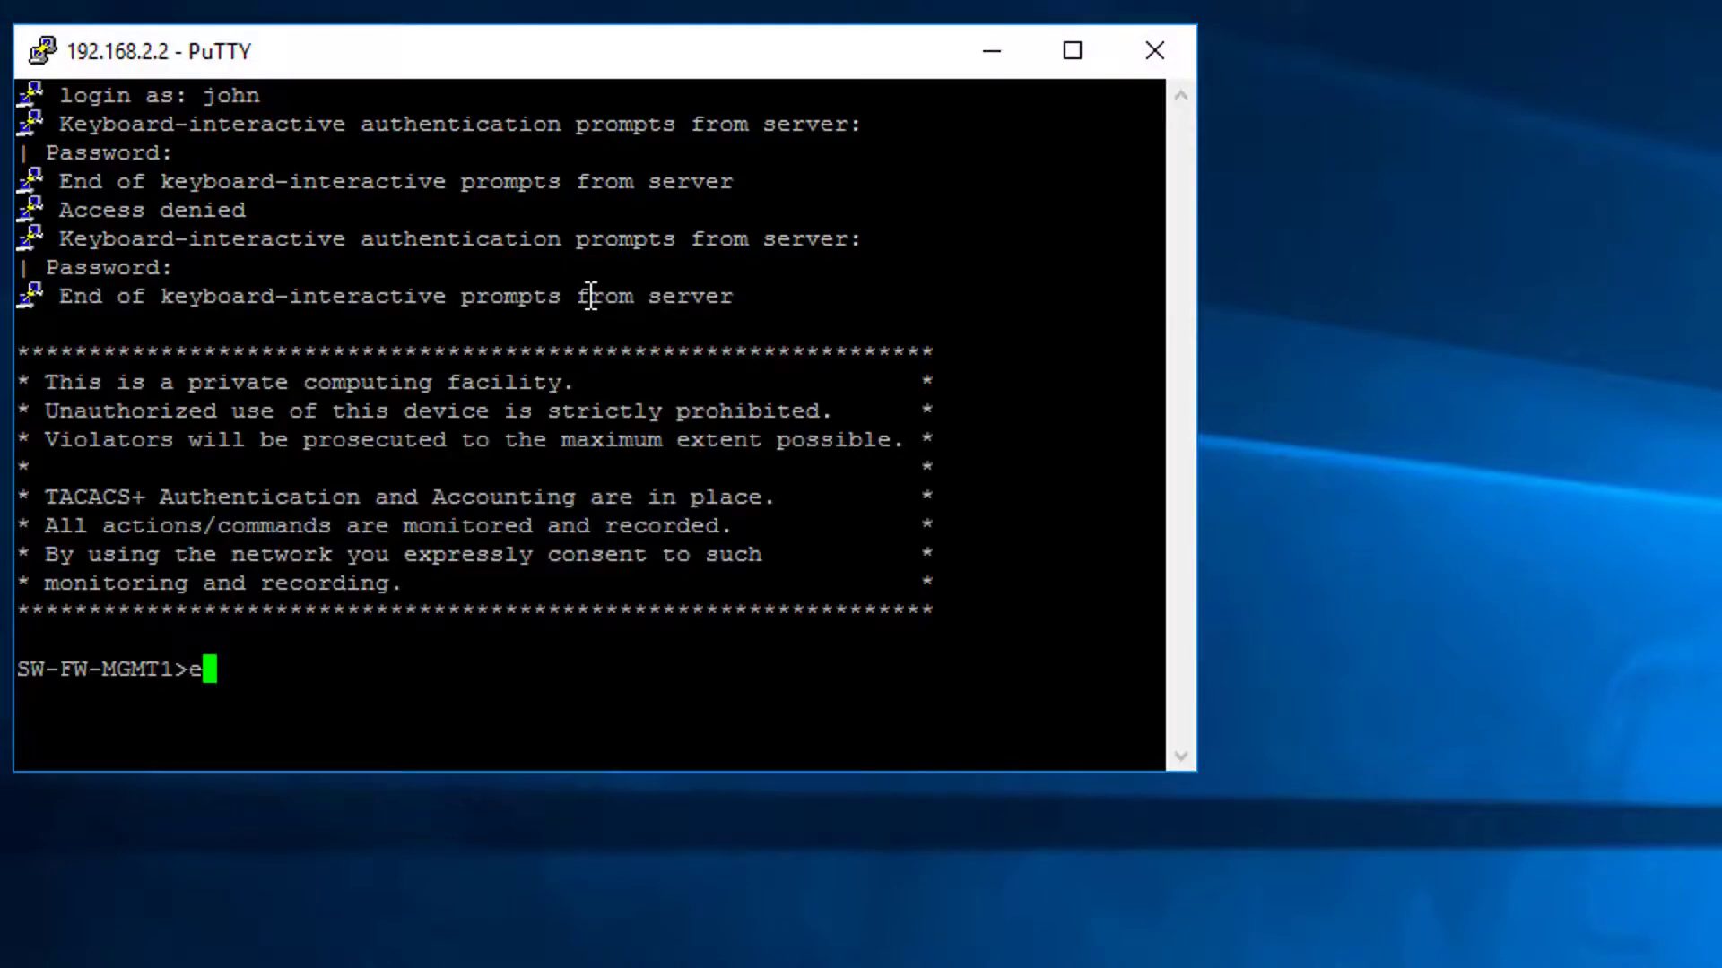
key("Return")
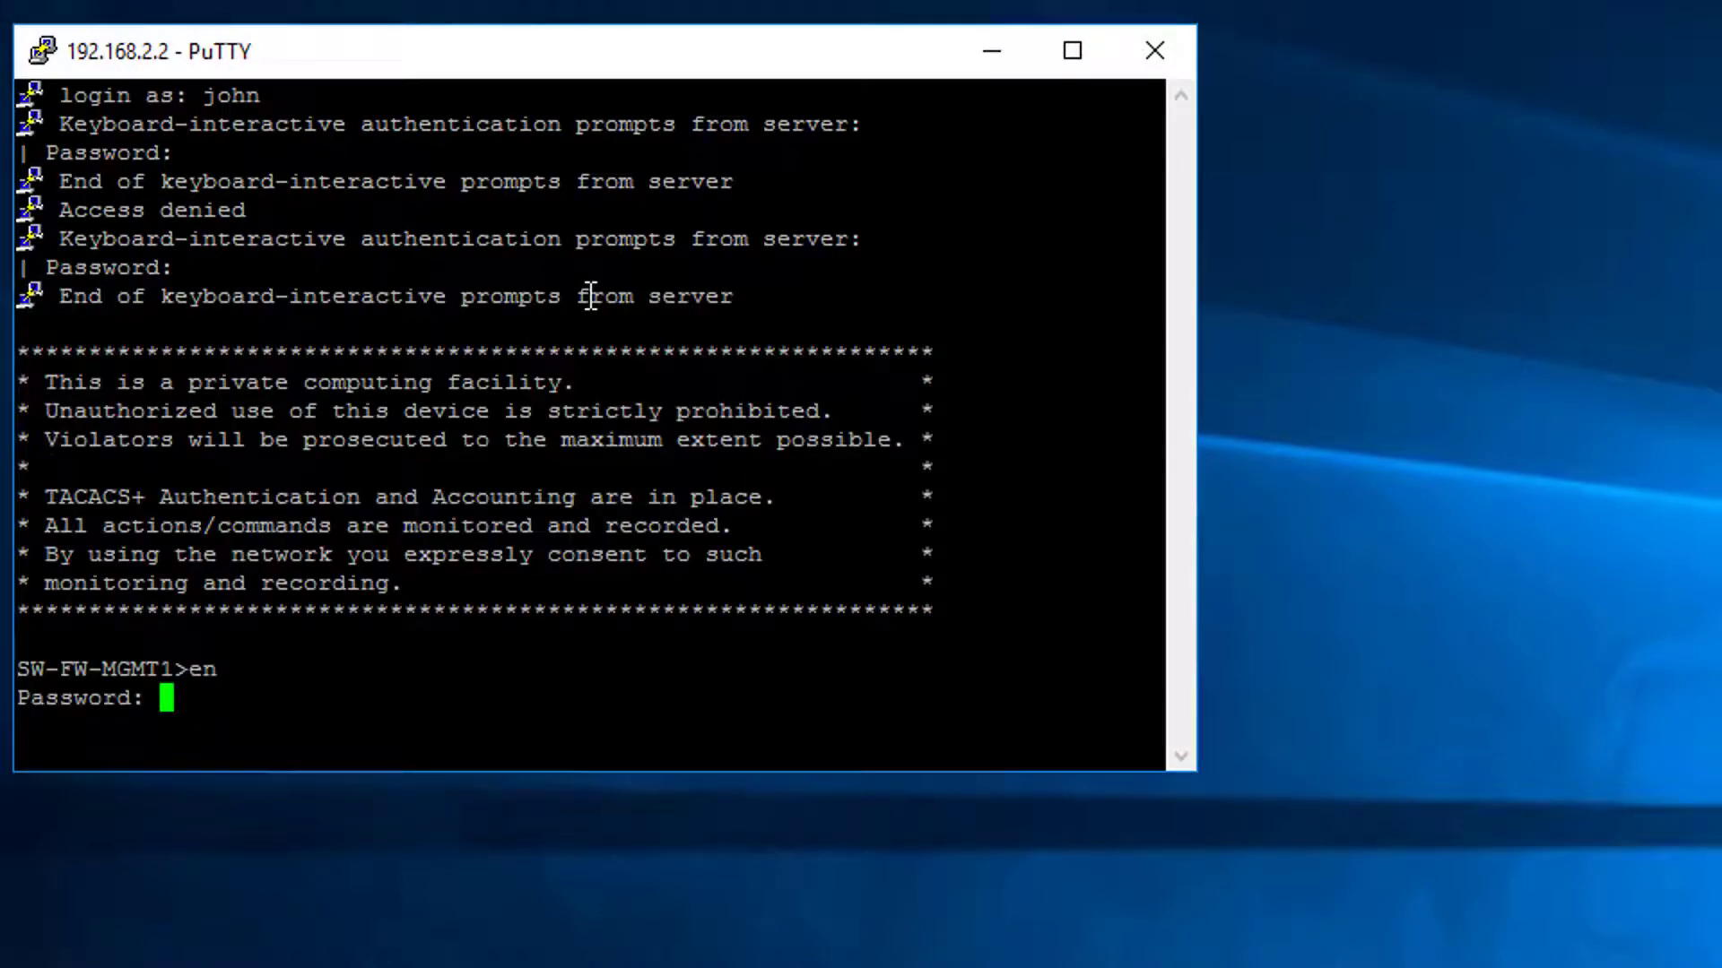
key("Return")
key("Return")
key("Return")
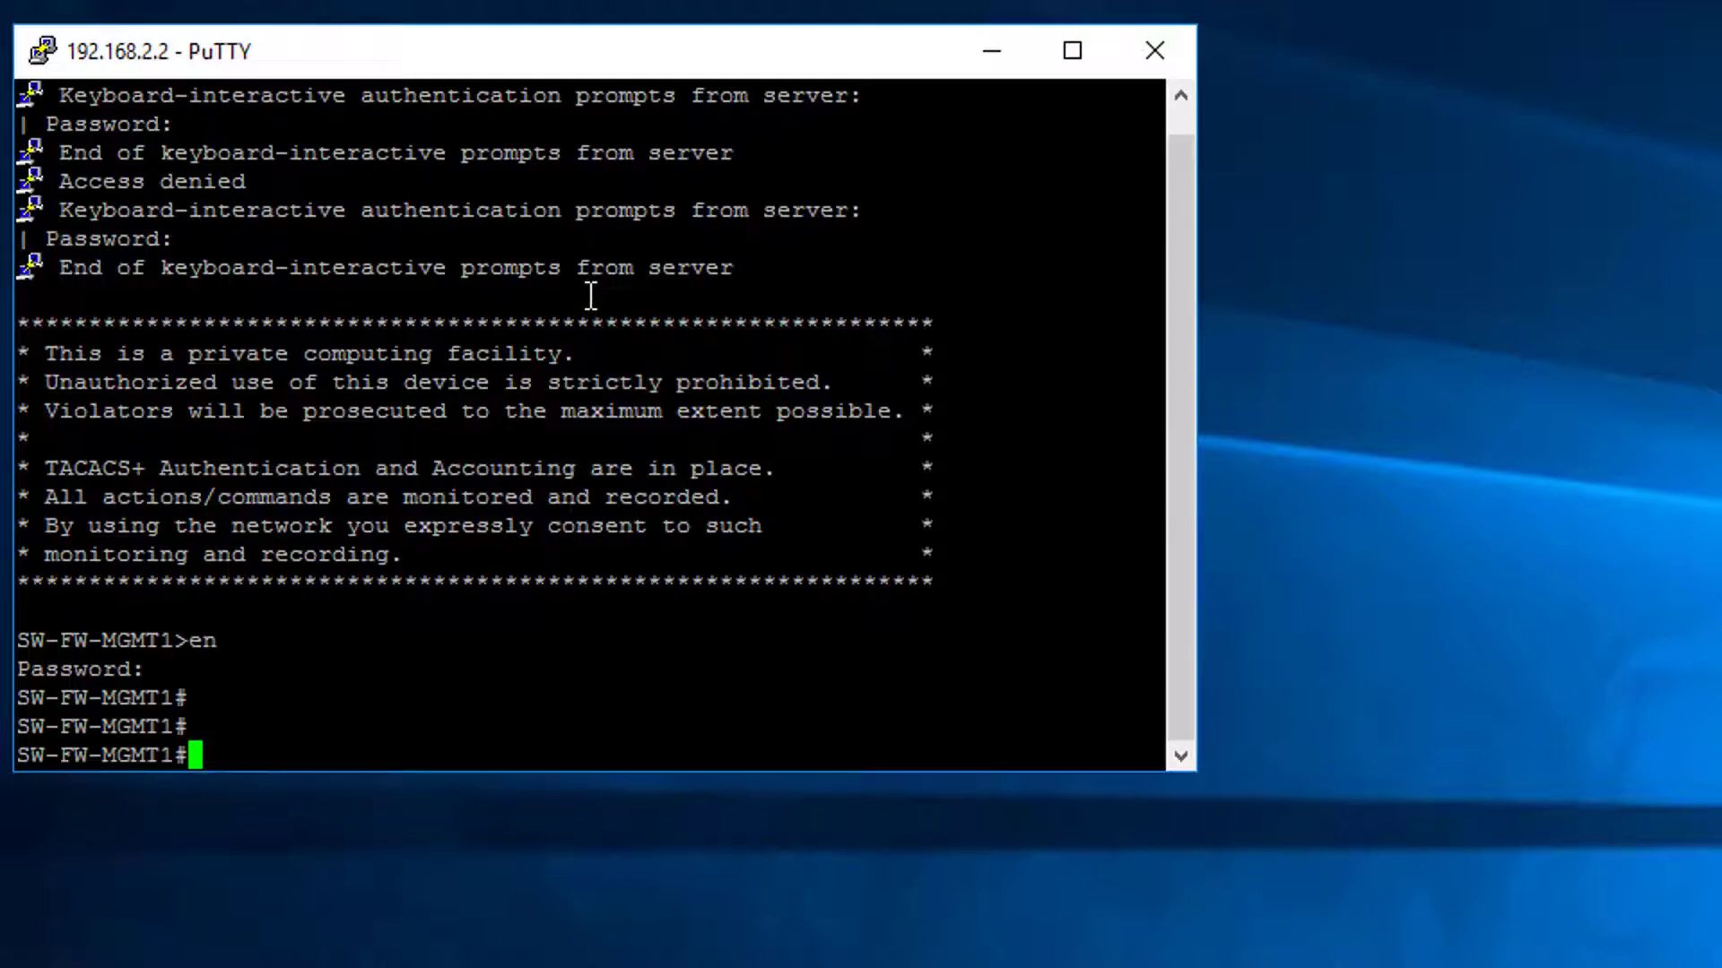
- List the username lines of the running config with 'show run | i user' and locate user1
type("show run ")
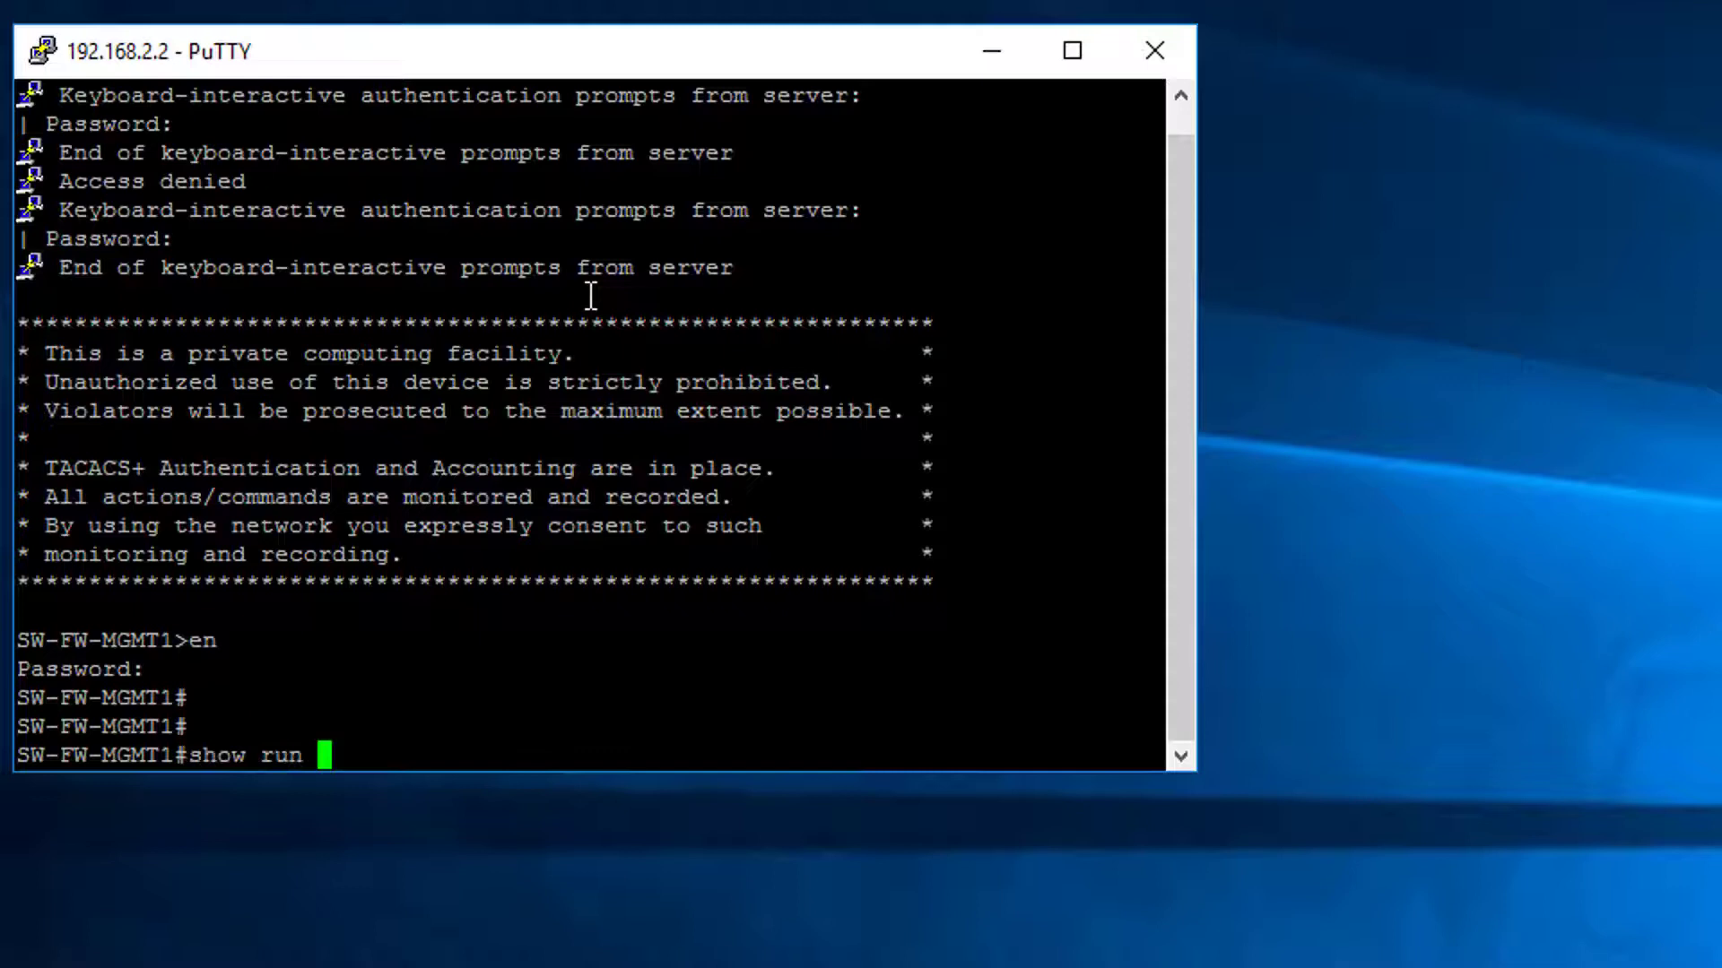
type("| i user")
key("Return")
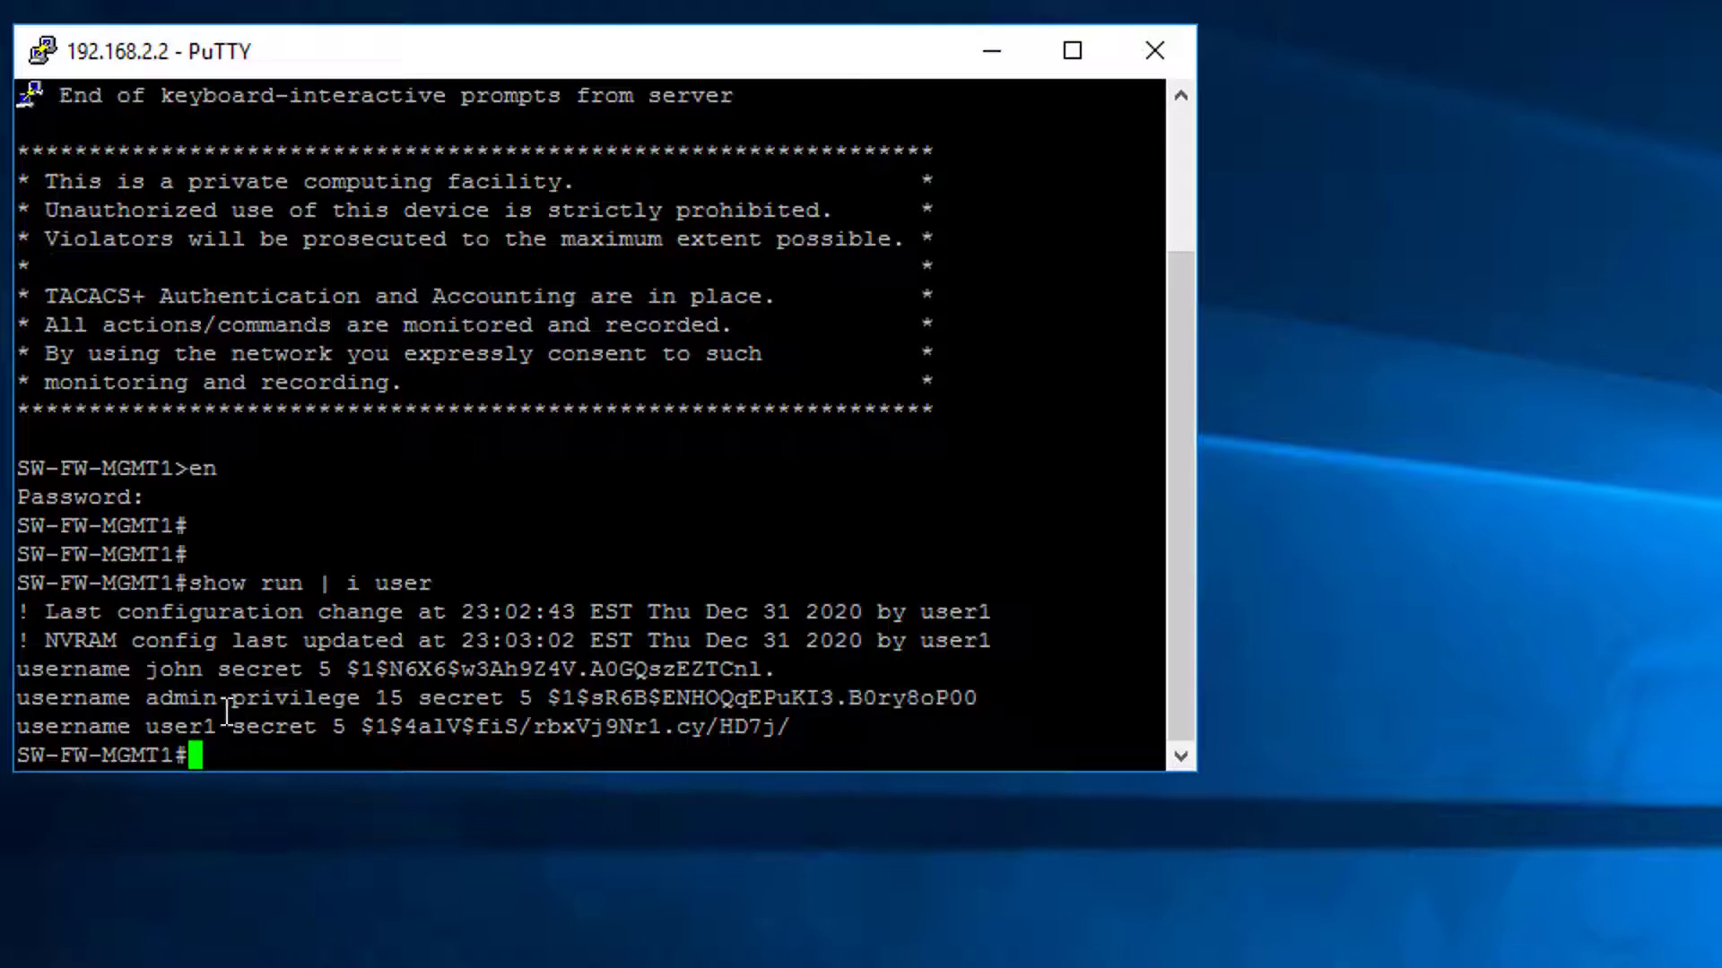
left_click_drag(146, 669, 199, 733)
left_click(219, 737)
left_click(200, 733)
- In conf t, give user1 a new secret password and save with 'do wr'
type("conf t")
key("Return")
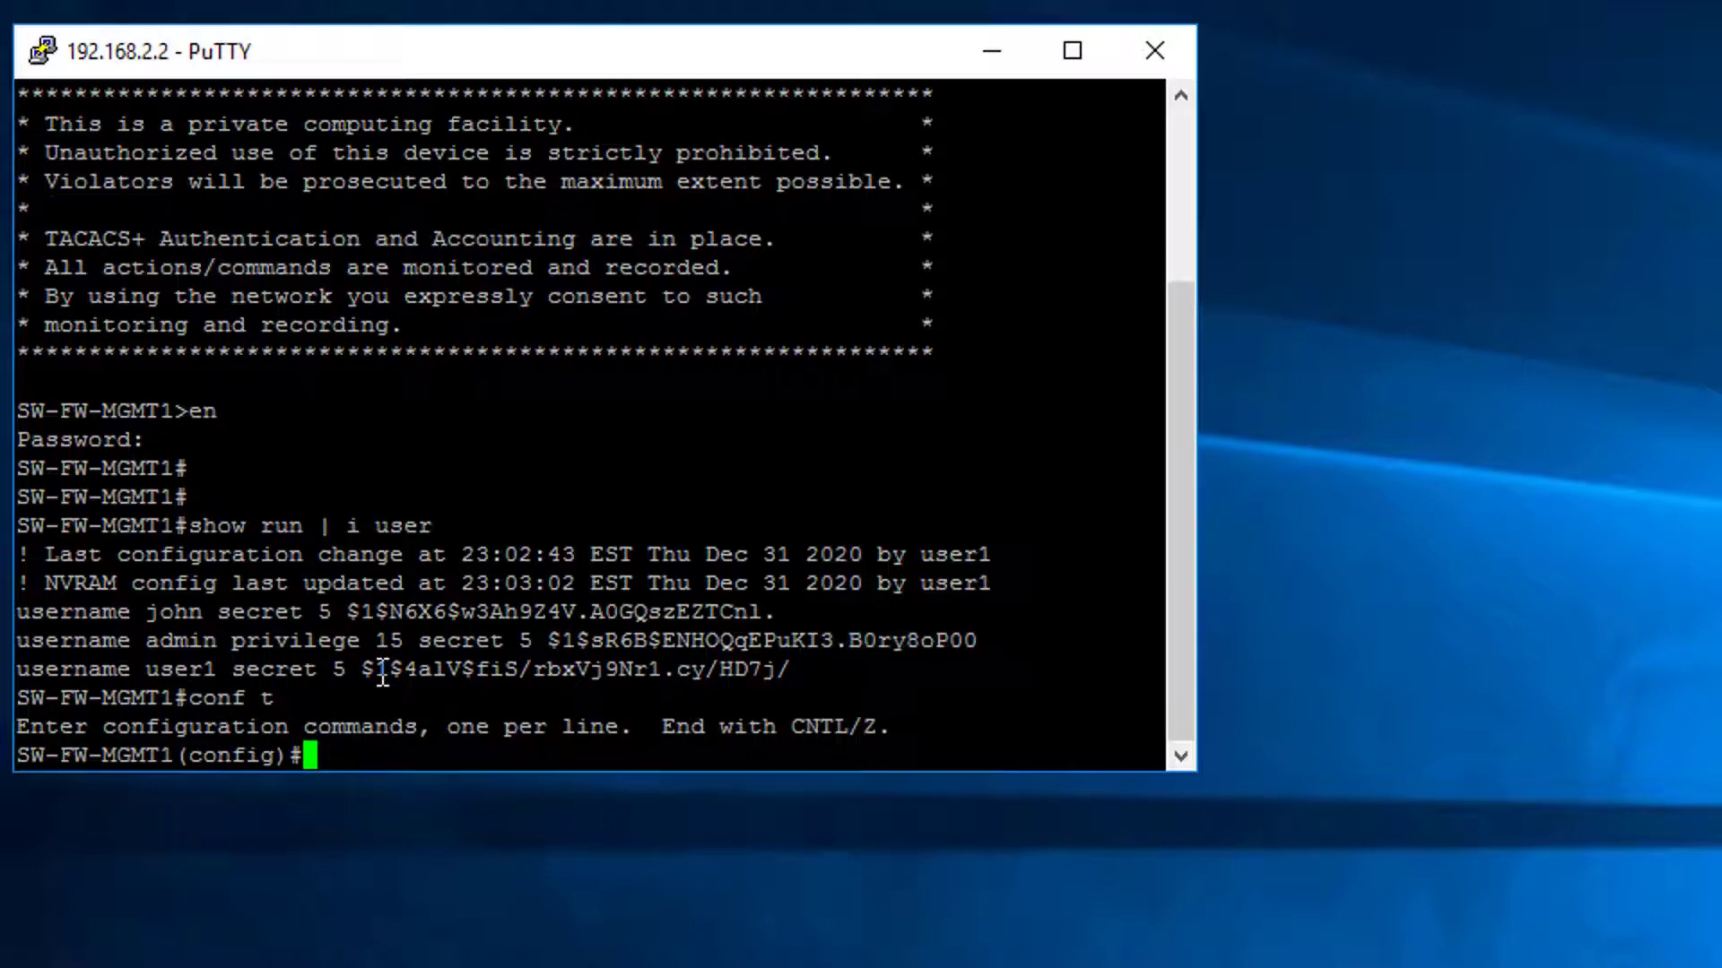
type("username us")
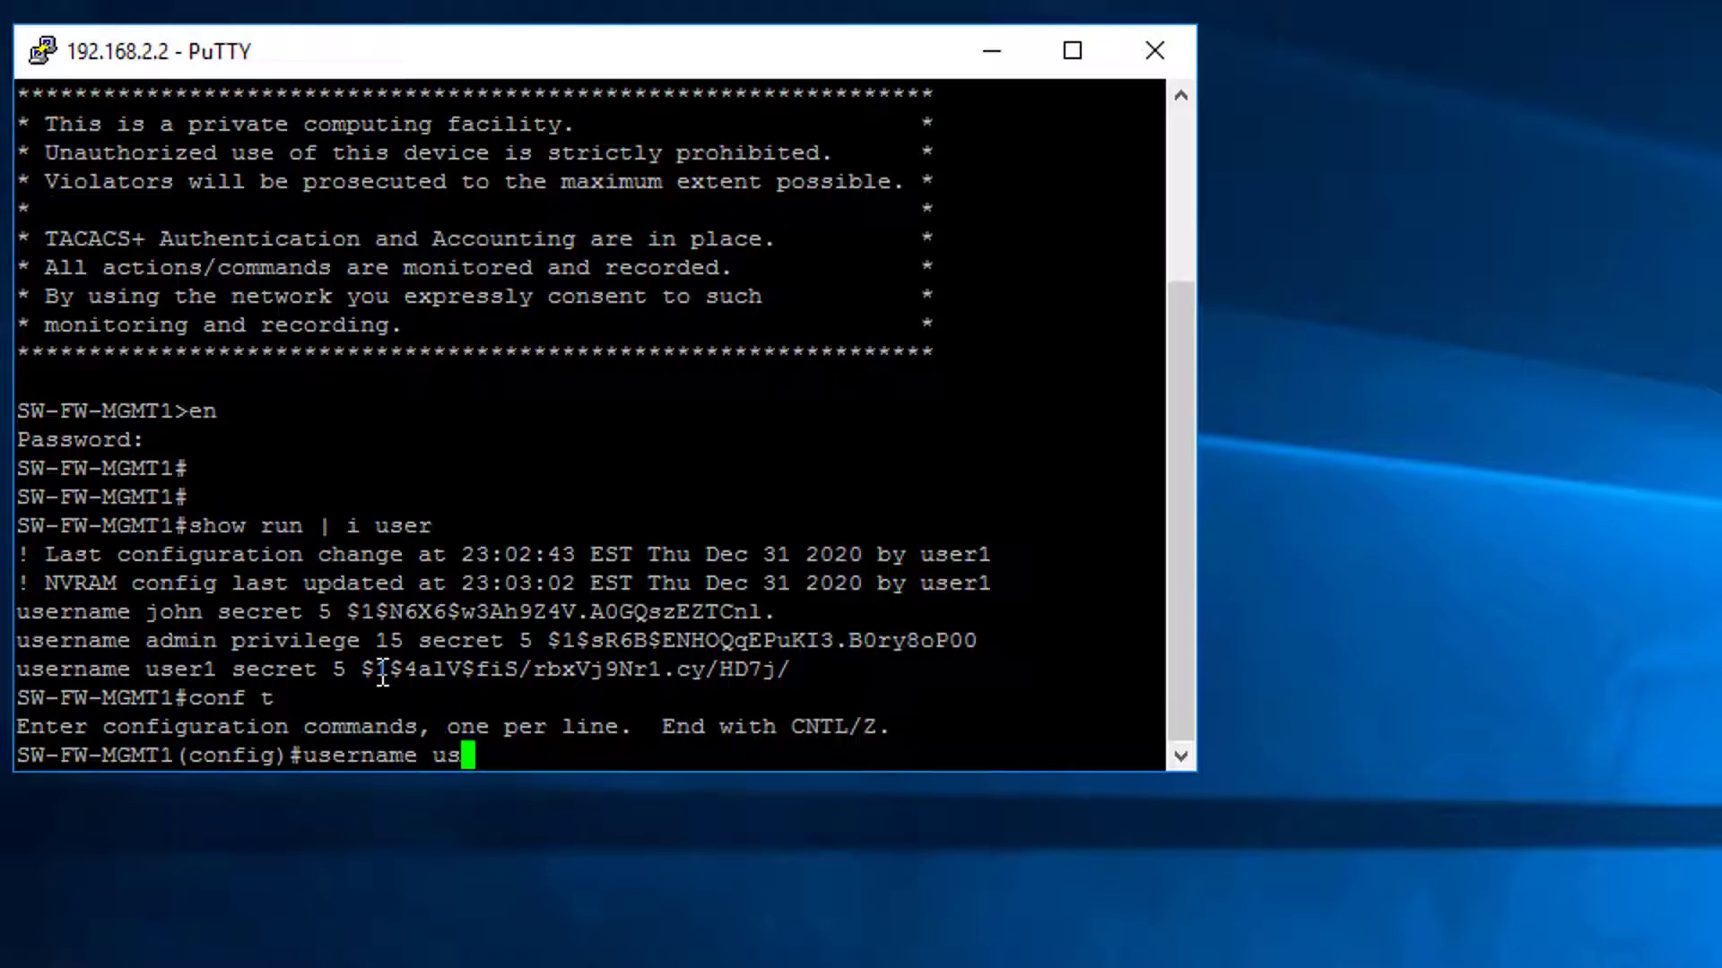
type("er1 secret ")
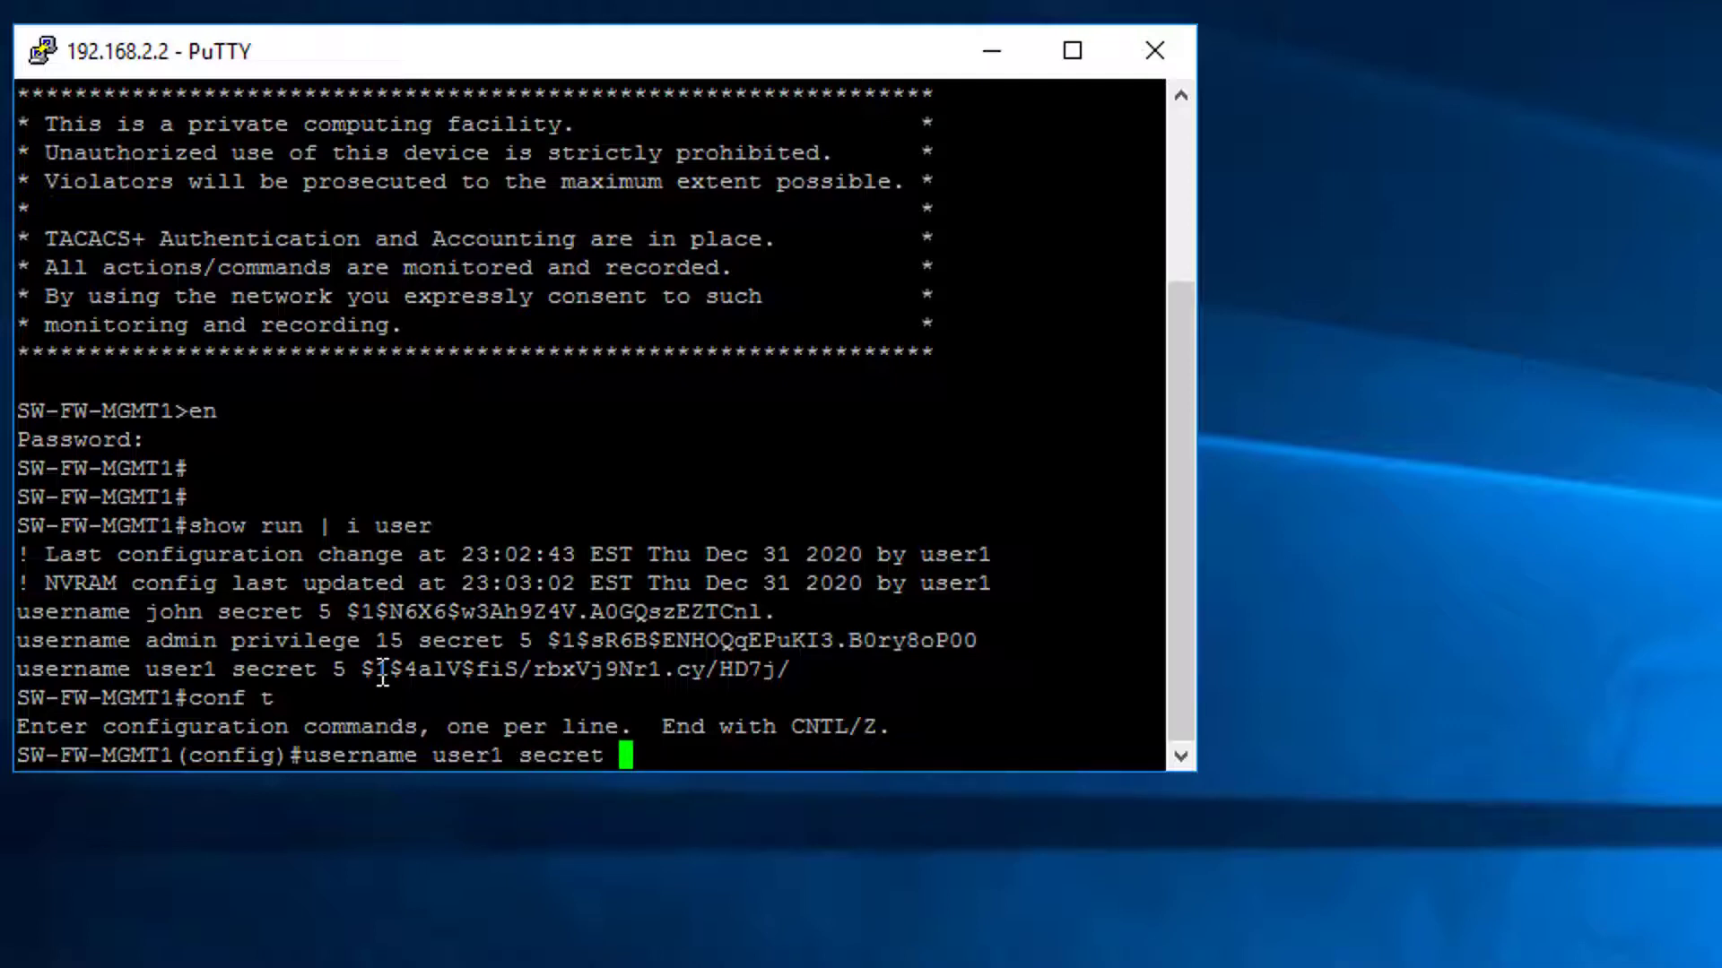
type("Thyco")
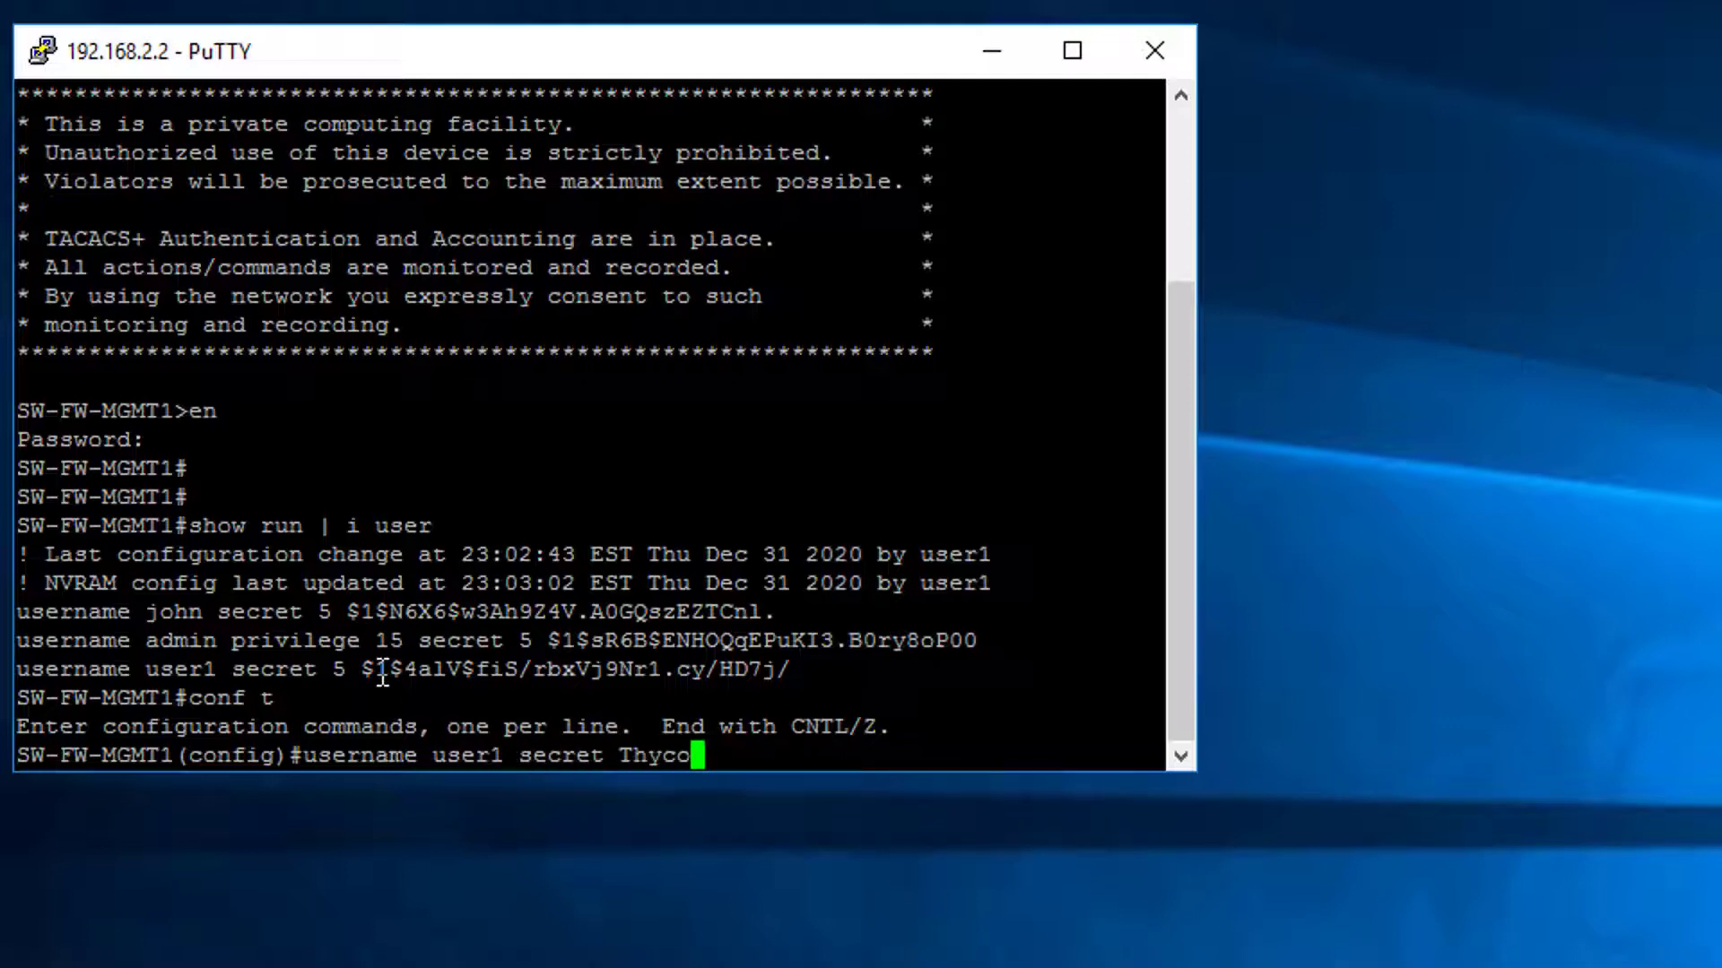
type("tic1")
key("Return")
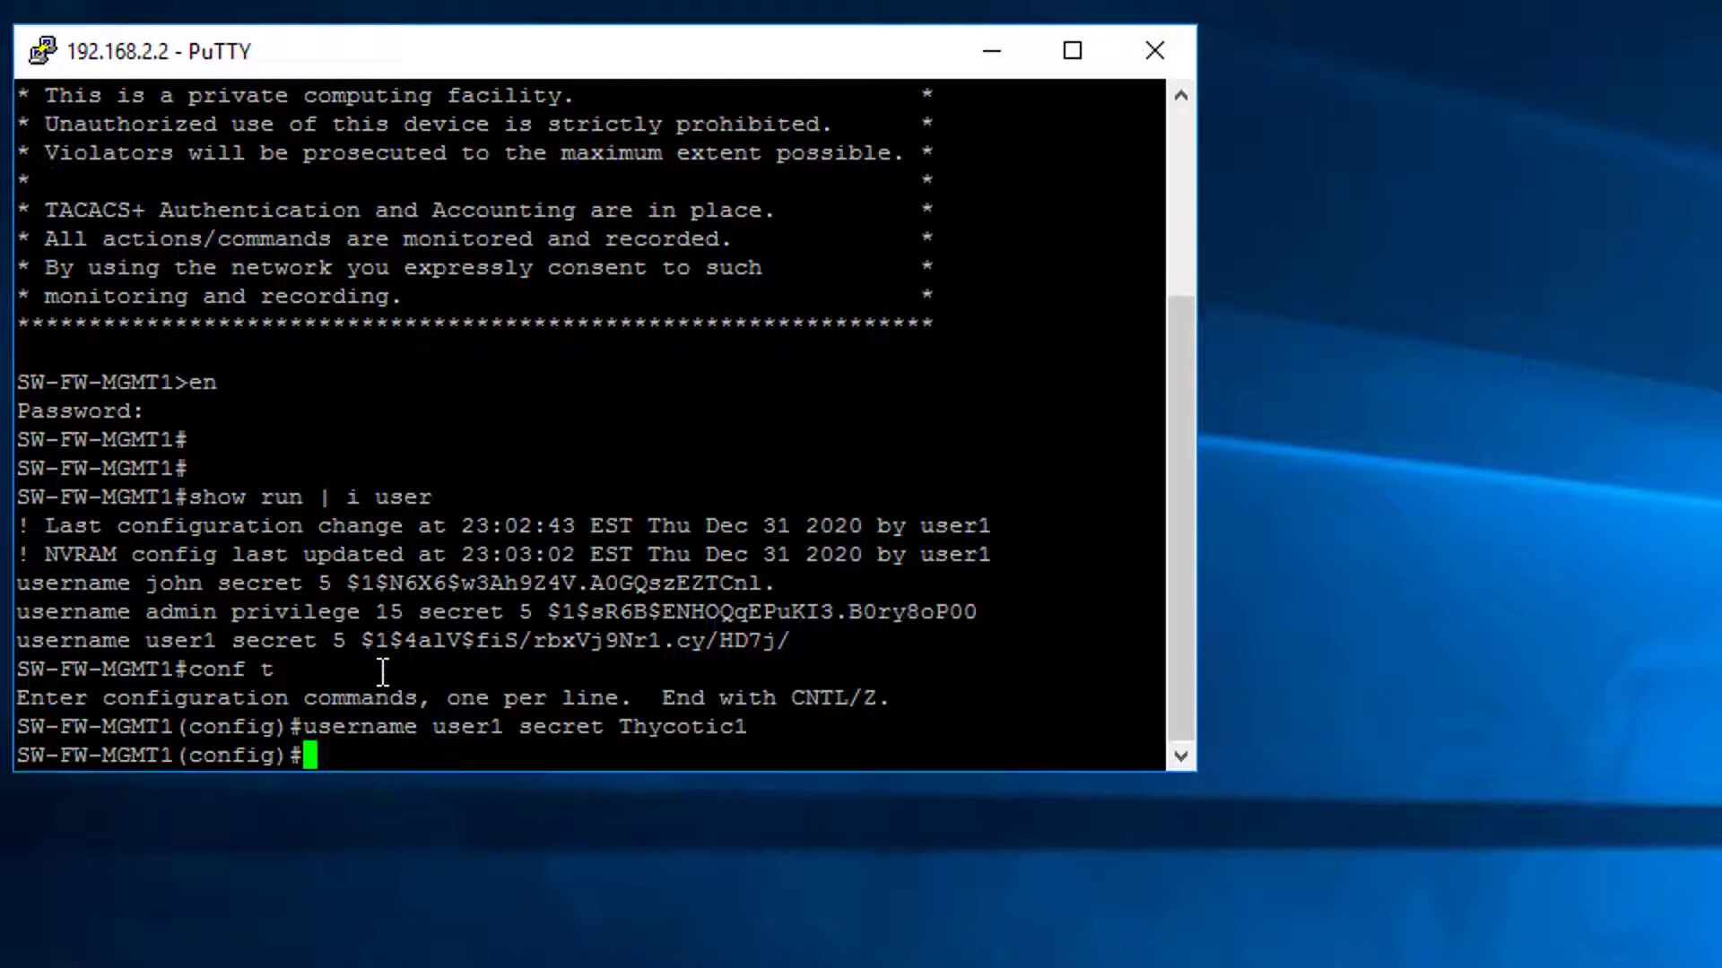
type("exi")
key("BackSpace")
key("BackSpace")
key("BackSpace")
type("do wr")
key("Return")
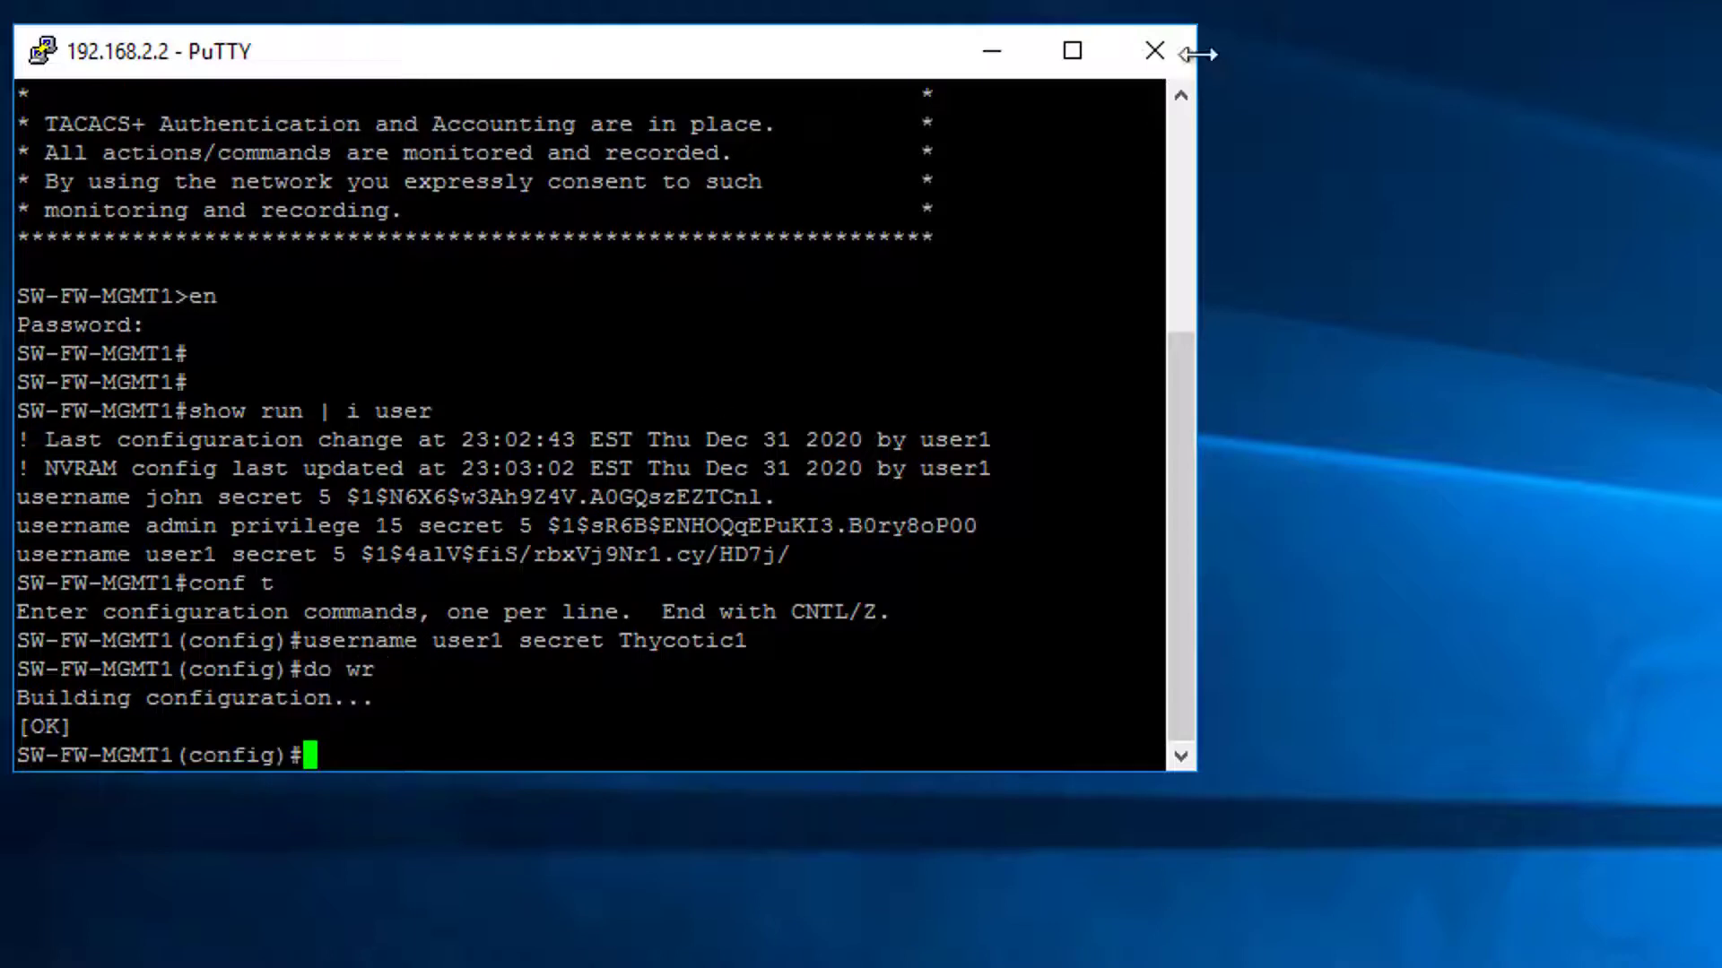
left_click(1156, 56)
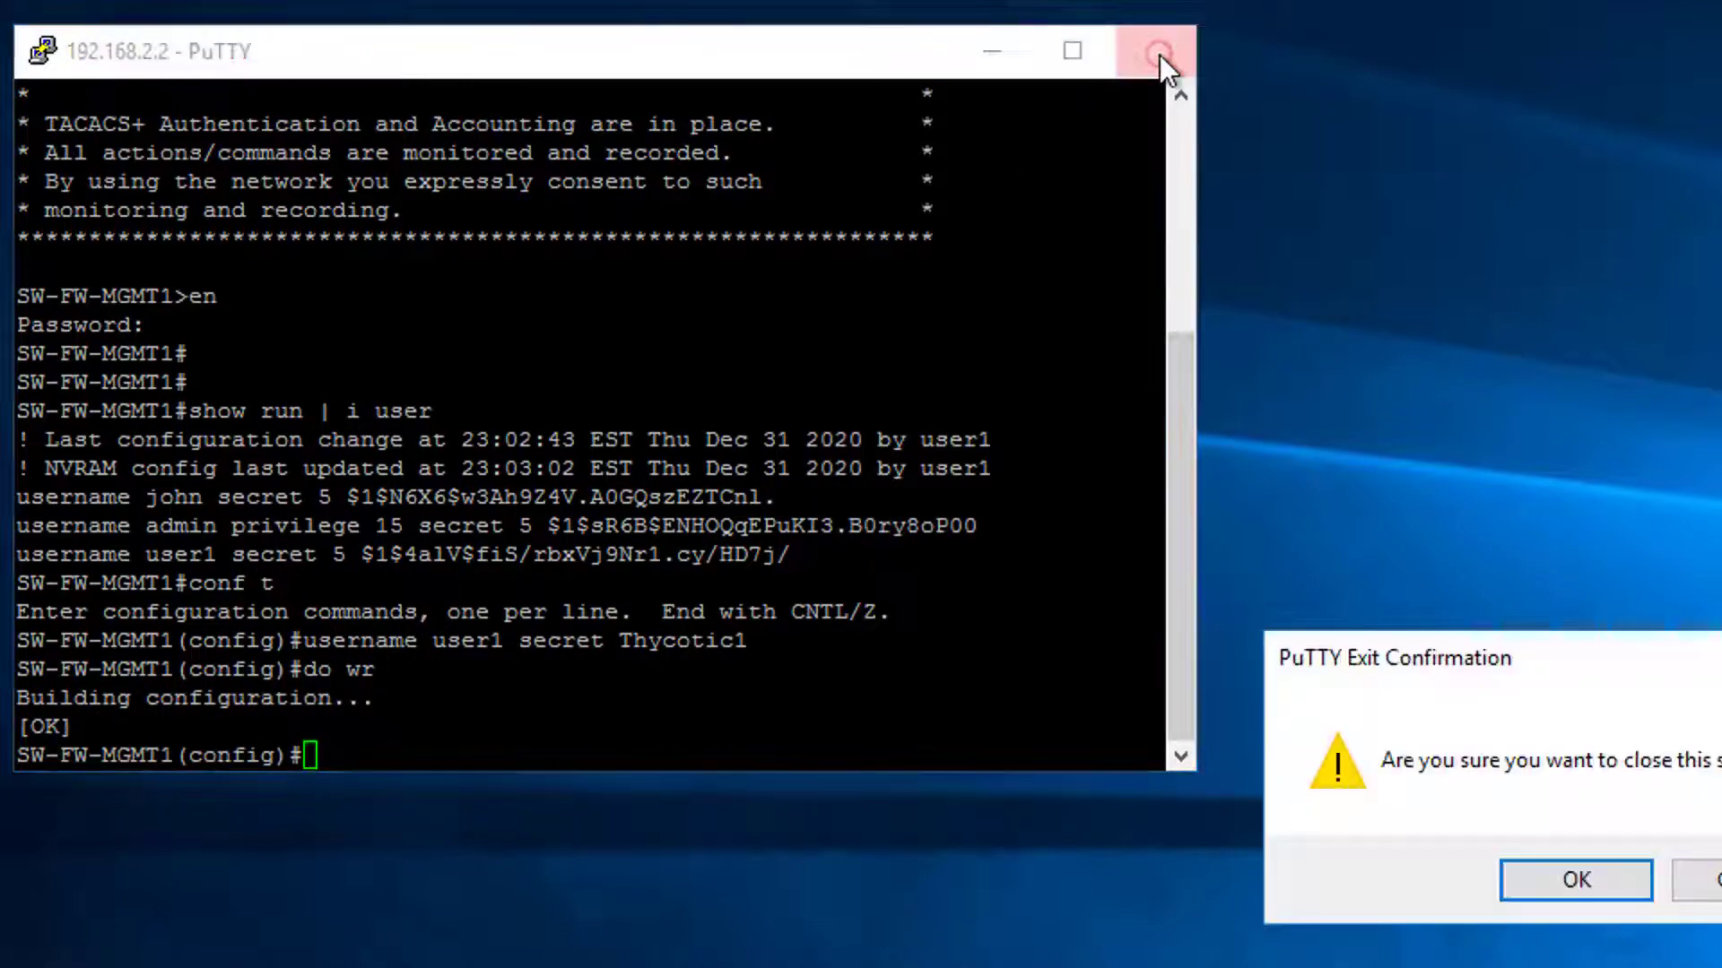
left_click(1695, 880)
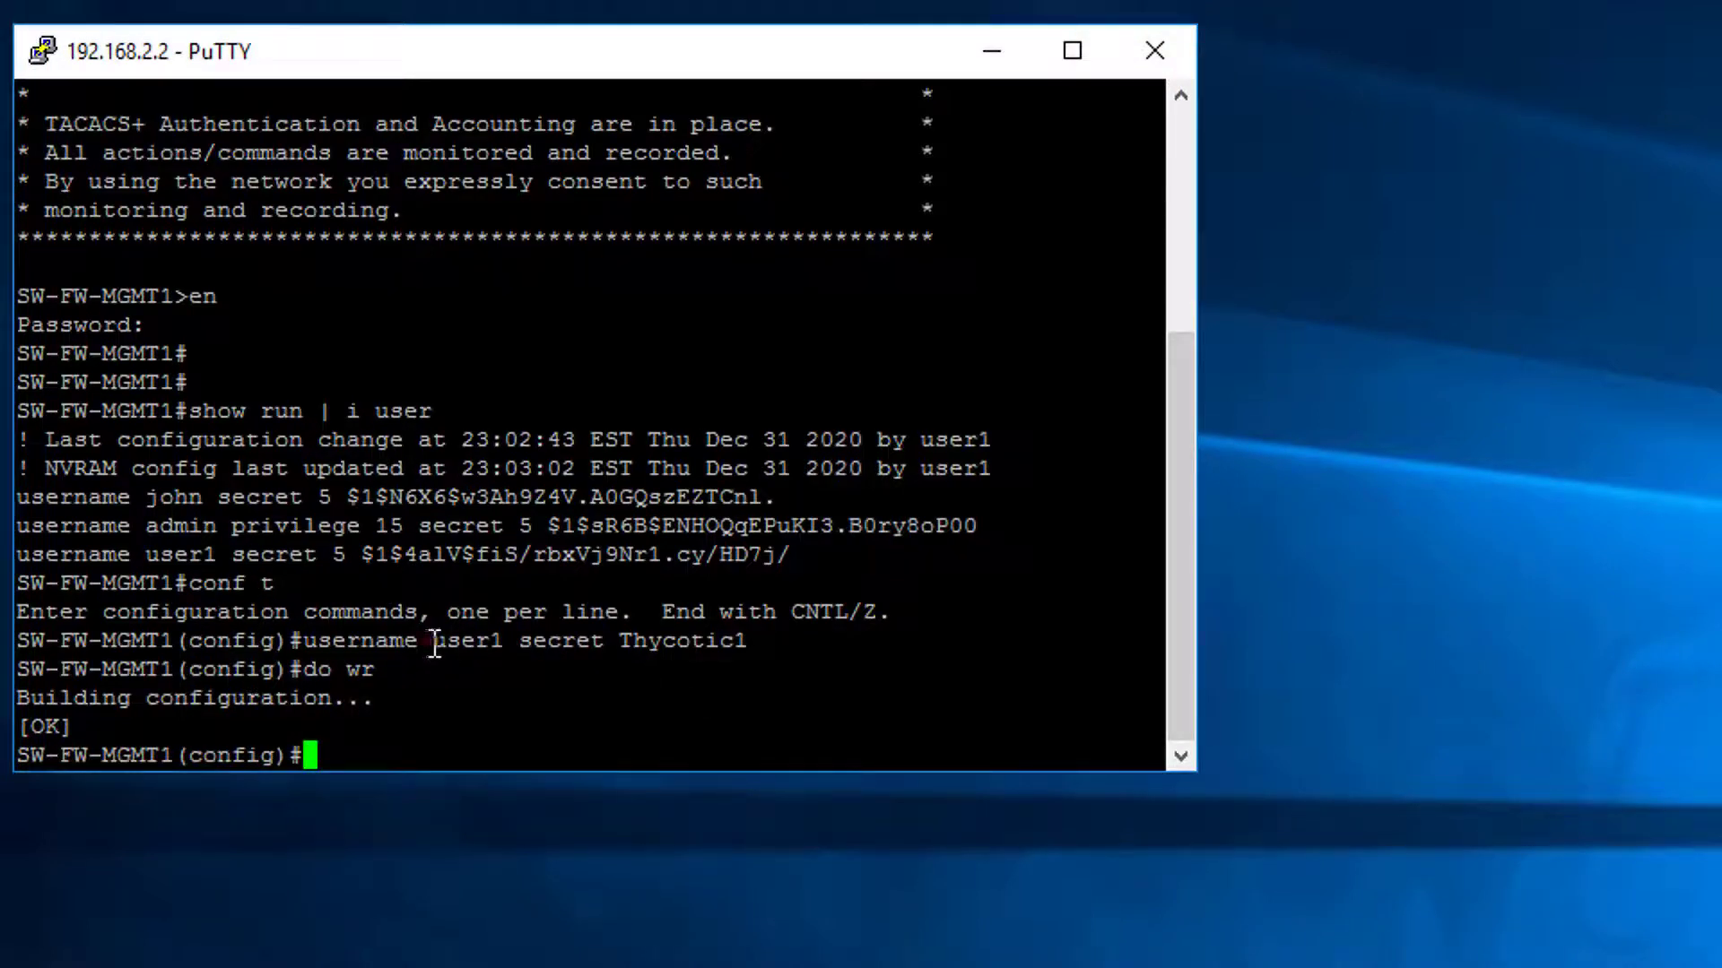
left_click_drag(420, 642, 515, 642)
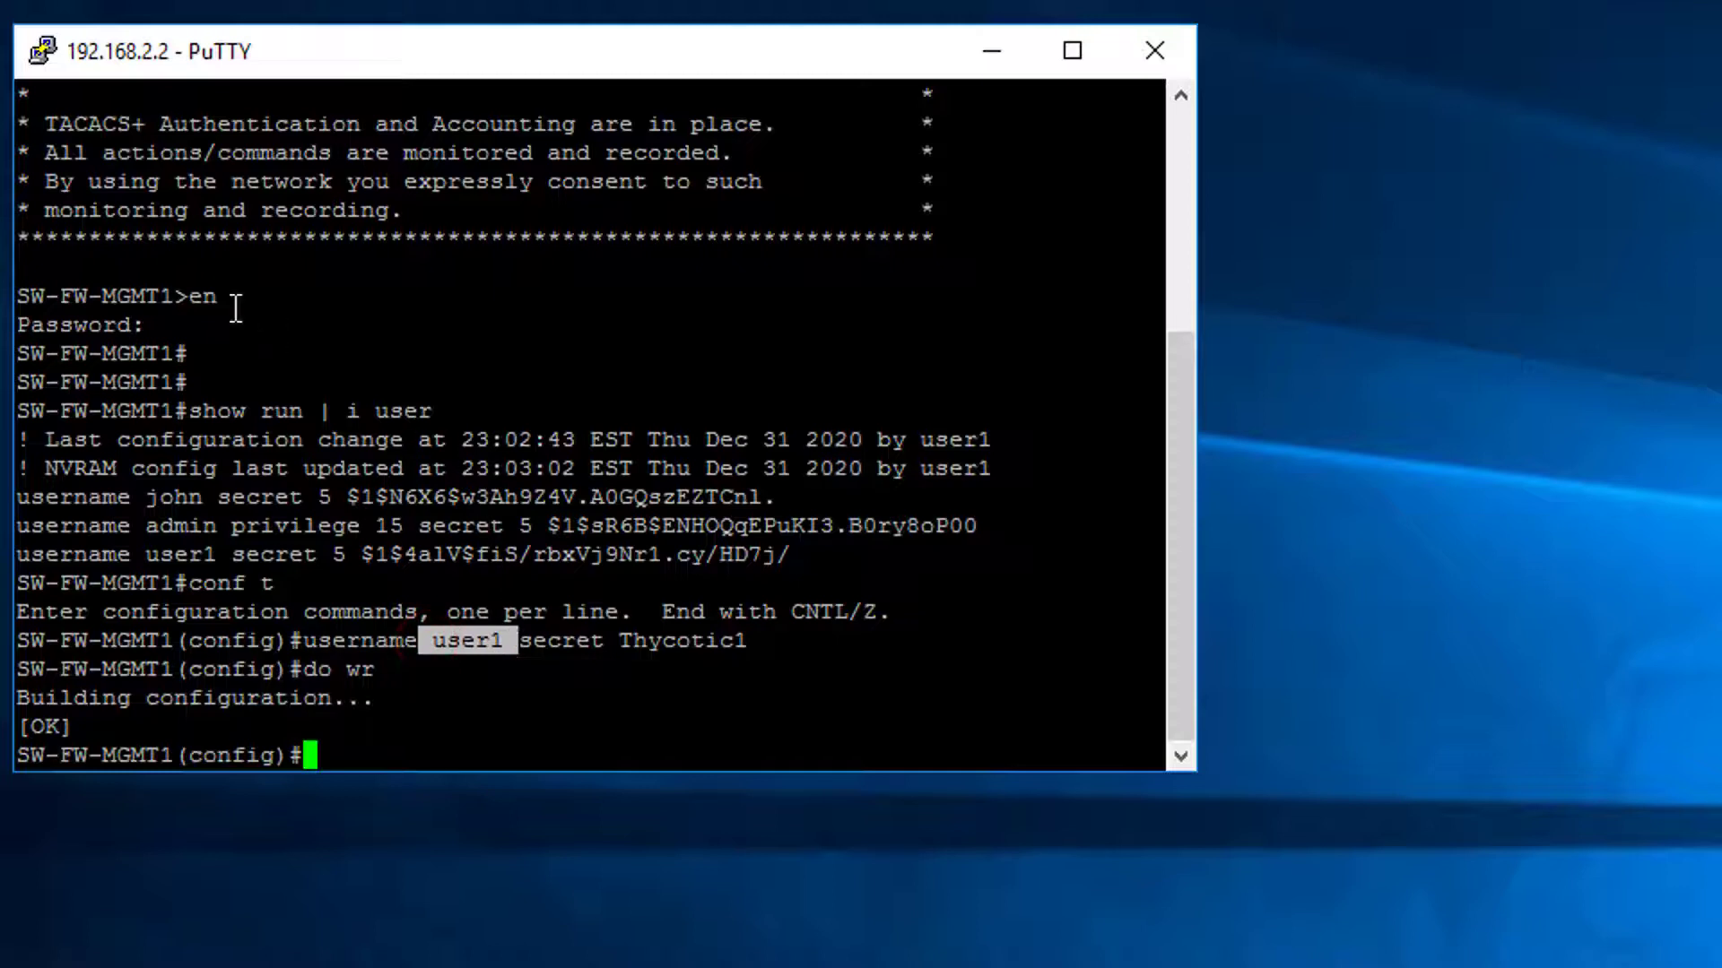
left_click(193, 287)
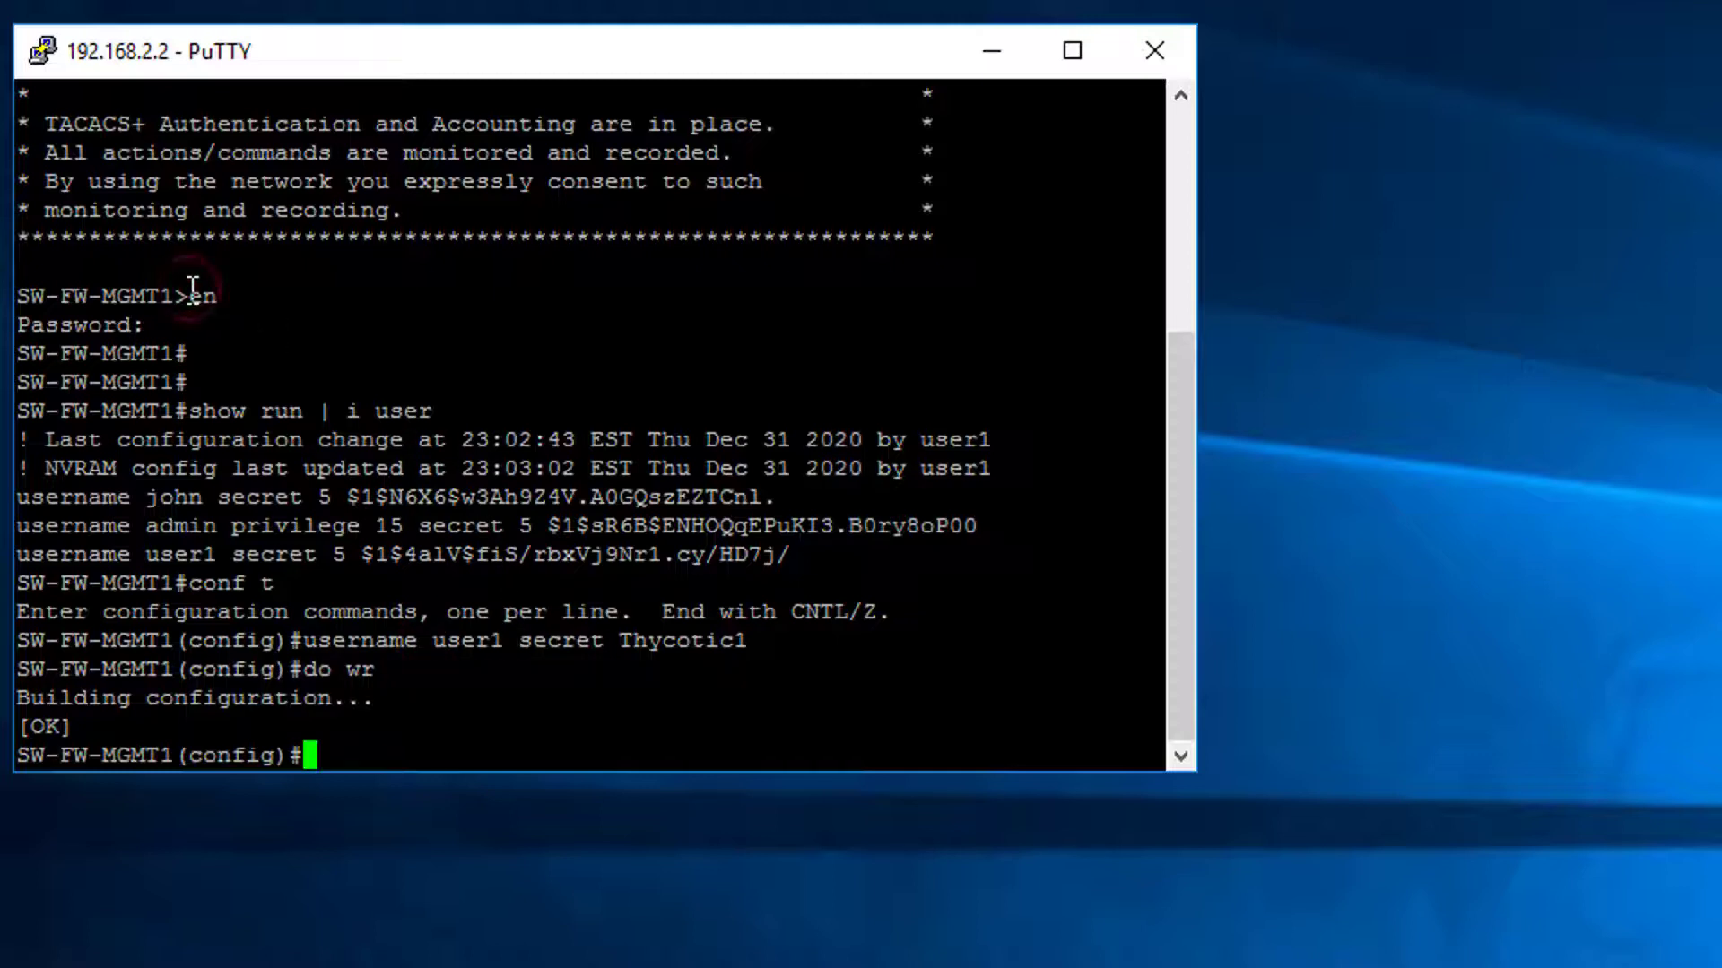
left_click_drag(192, 292, 240, 289)
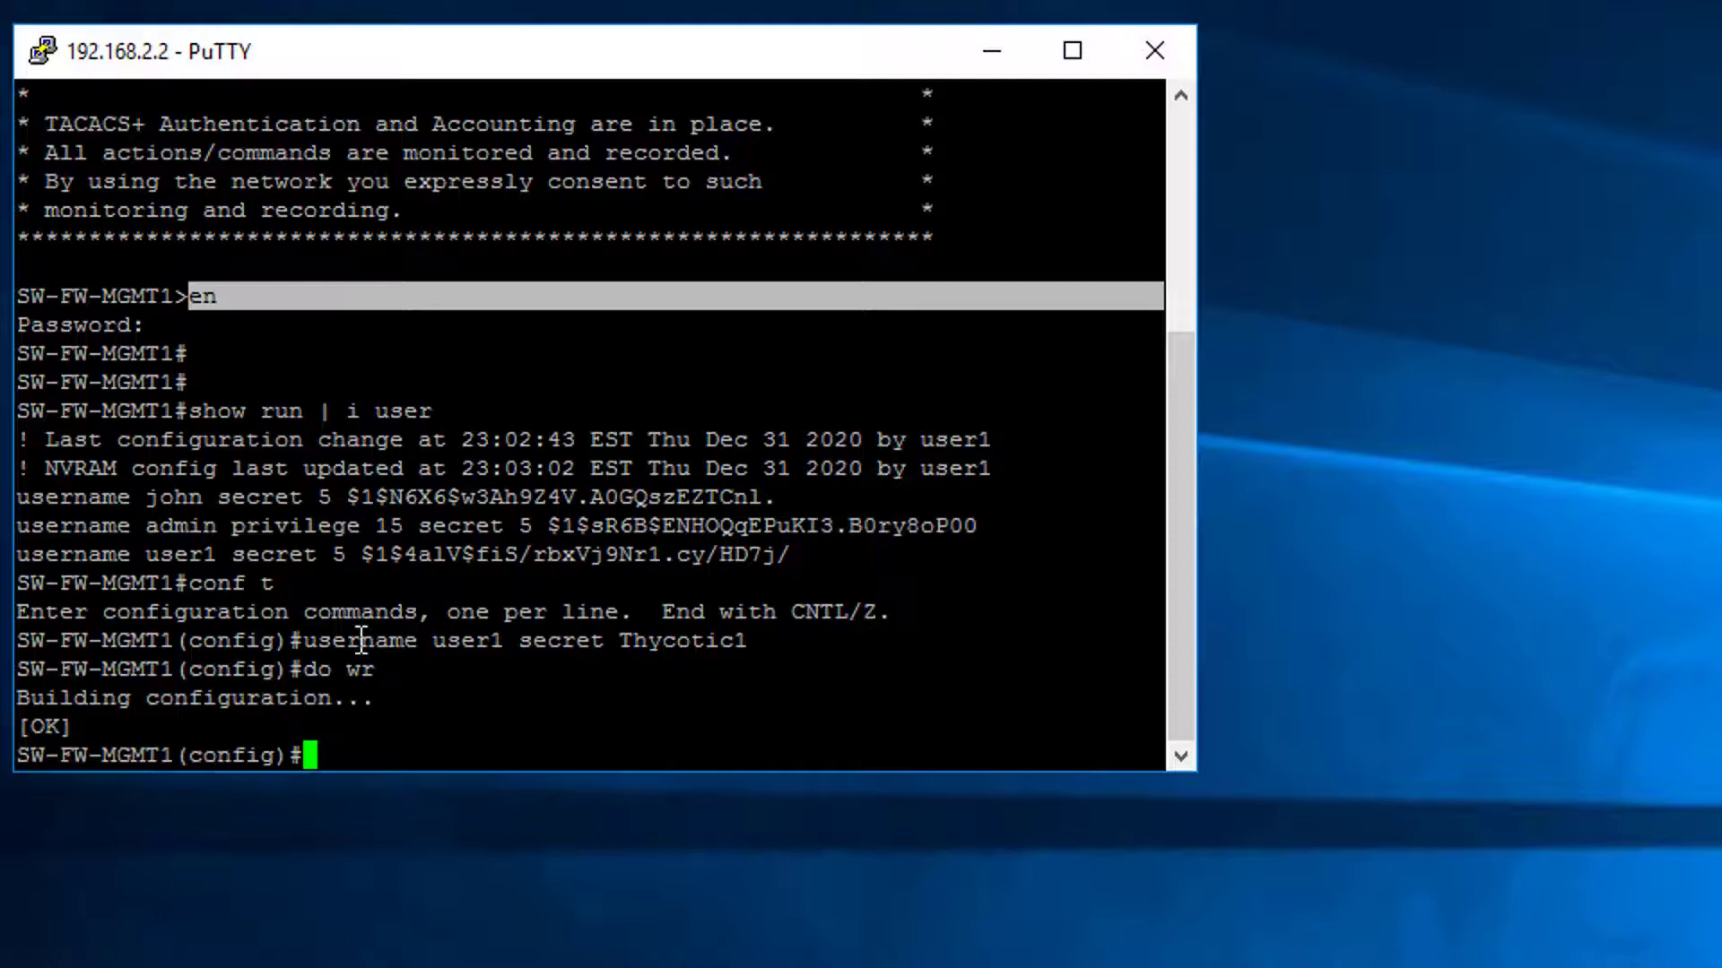
left_click_drag(305, 640, 517, 658)
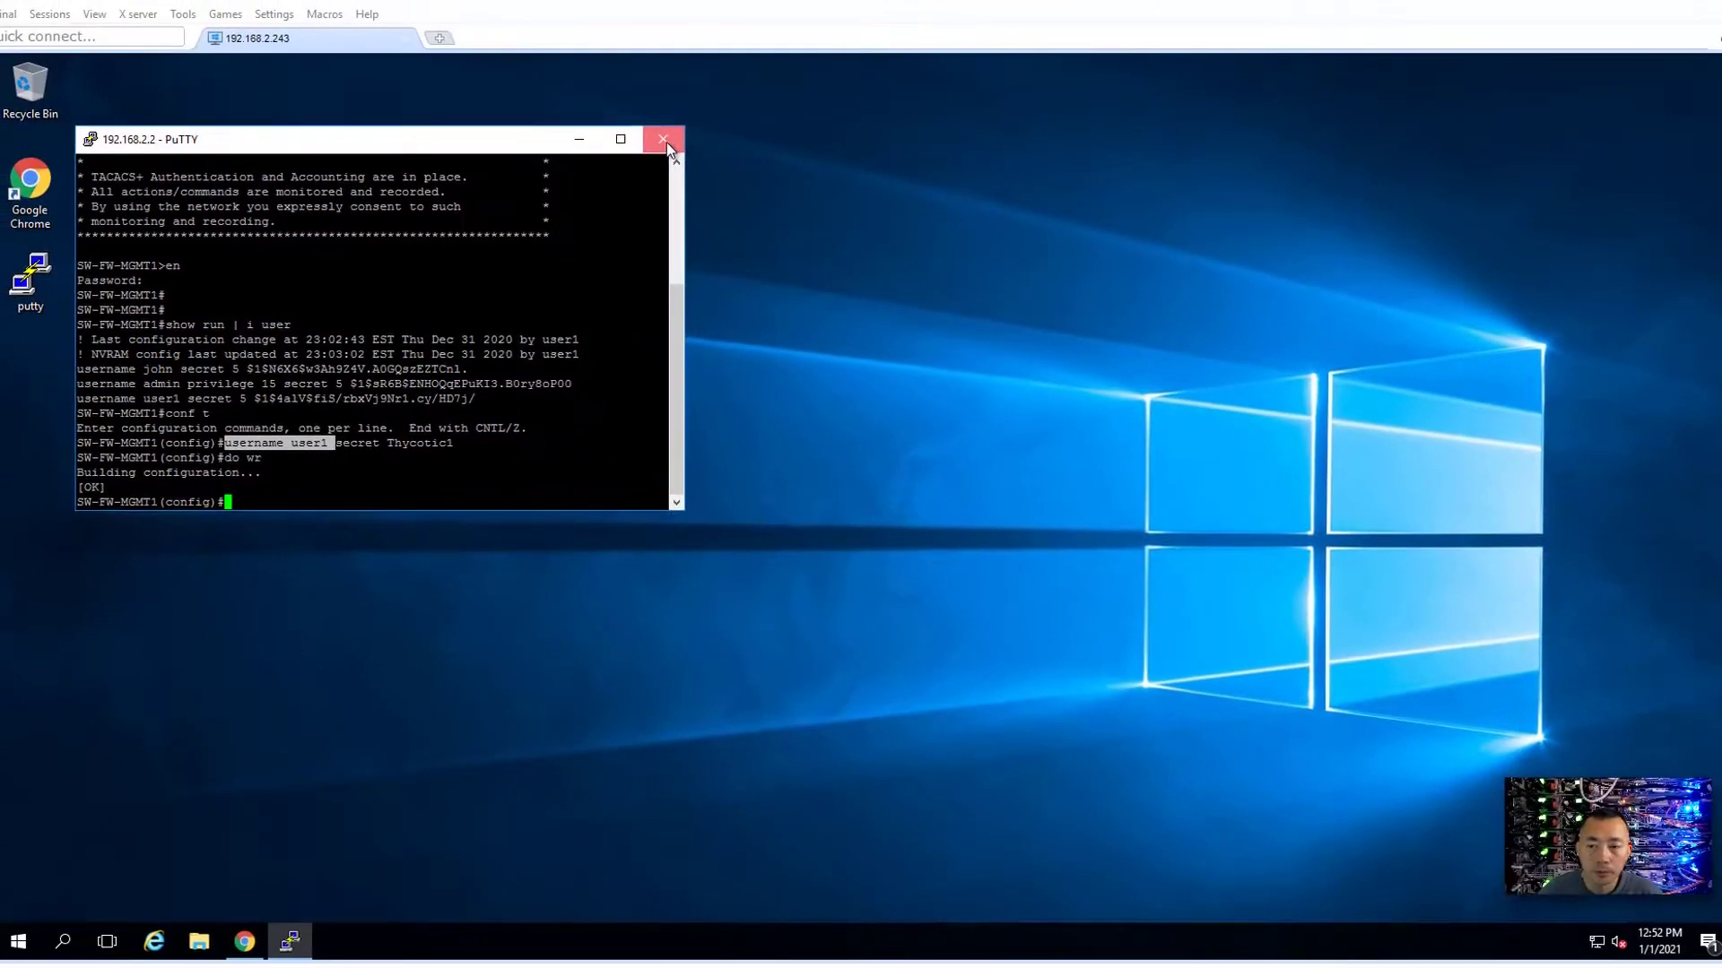
- End the PuTTY switch session and return to Secret Server's 51SecTest.Dev folder
left_click(665, 142)
left_click(880, 560)
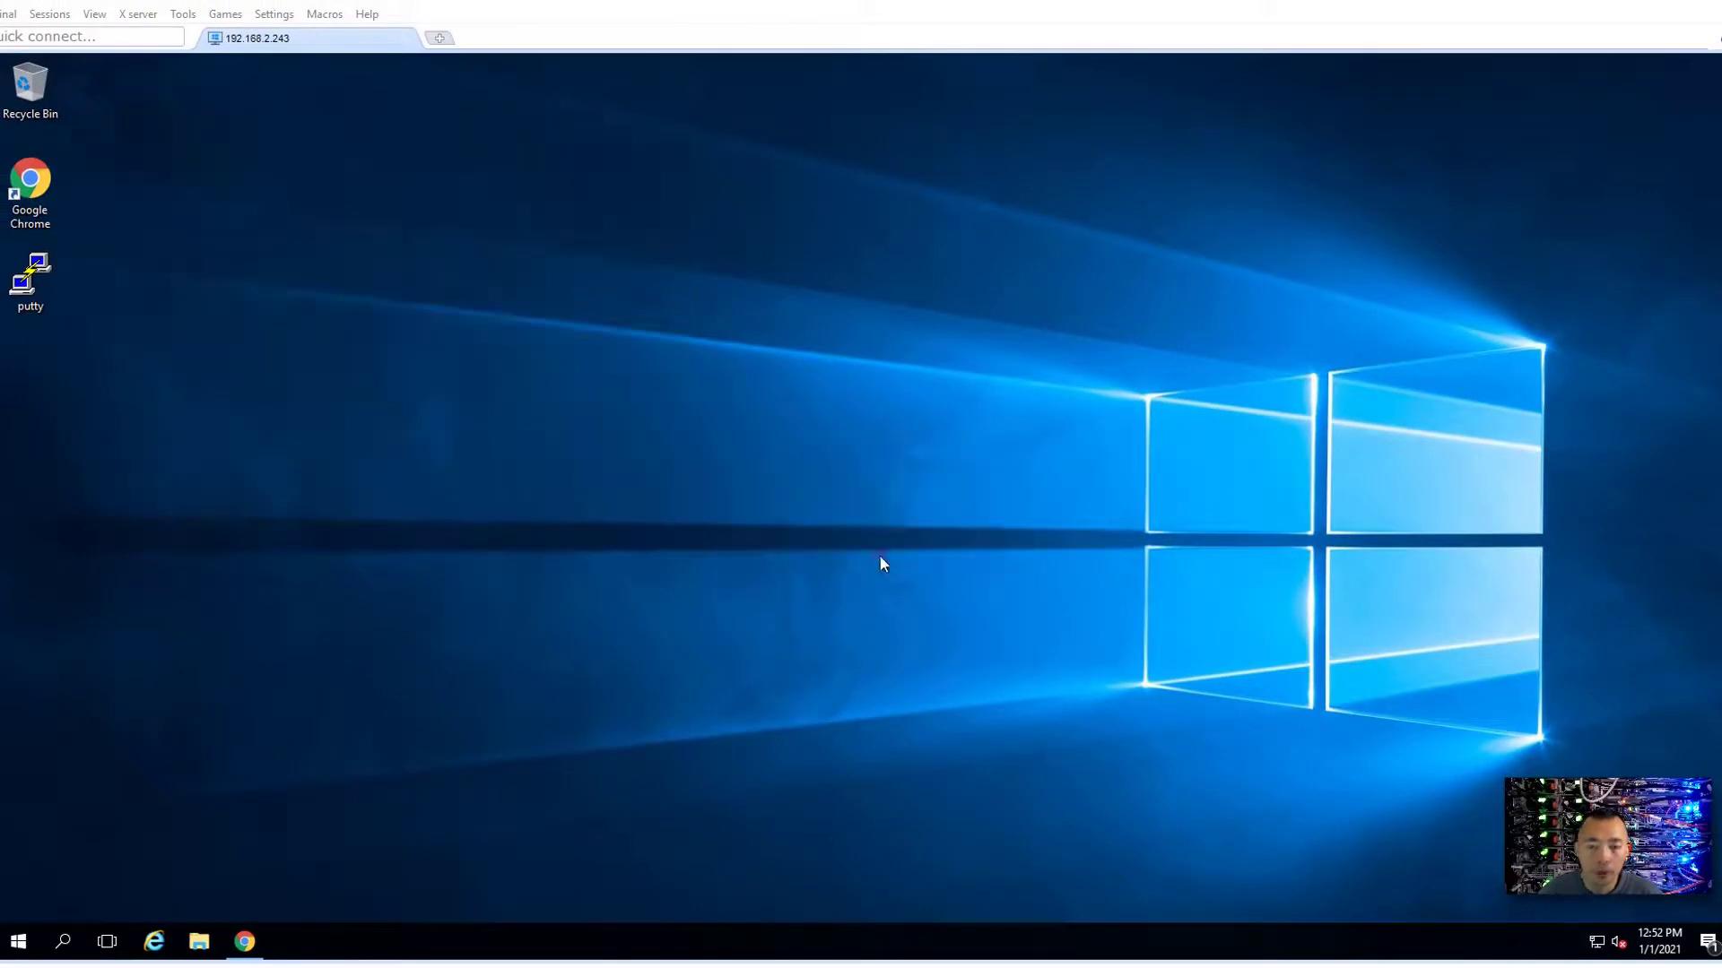
left_click(259, 940)
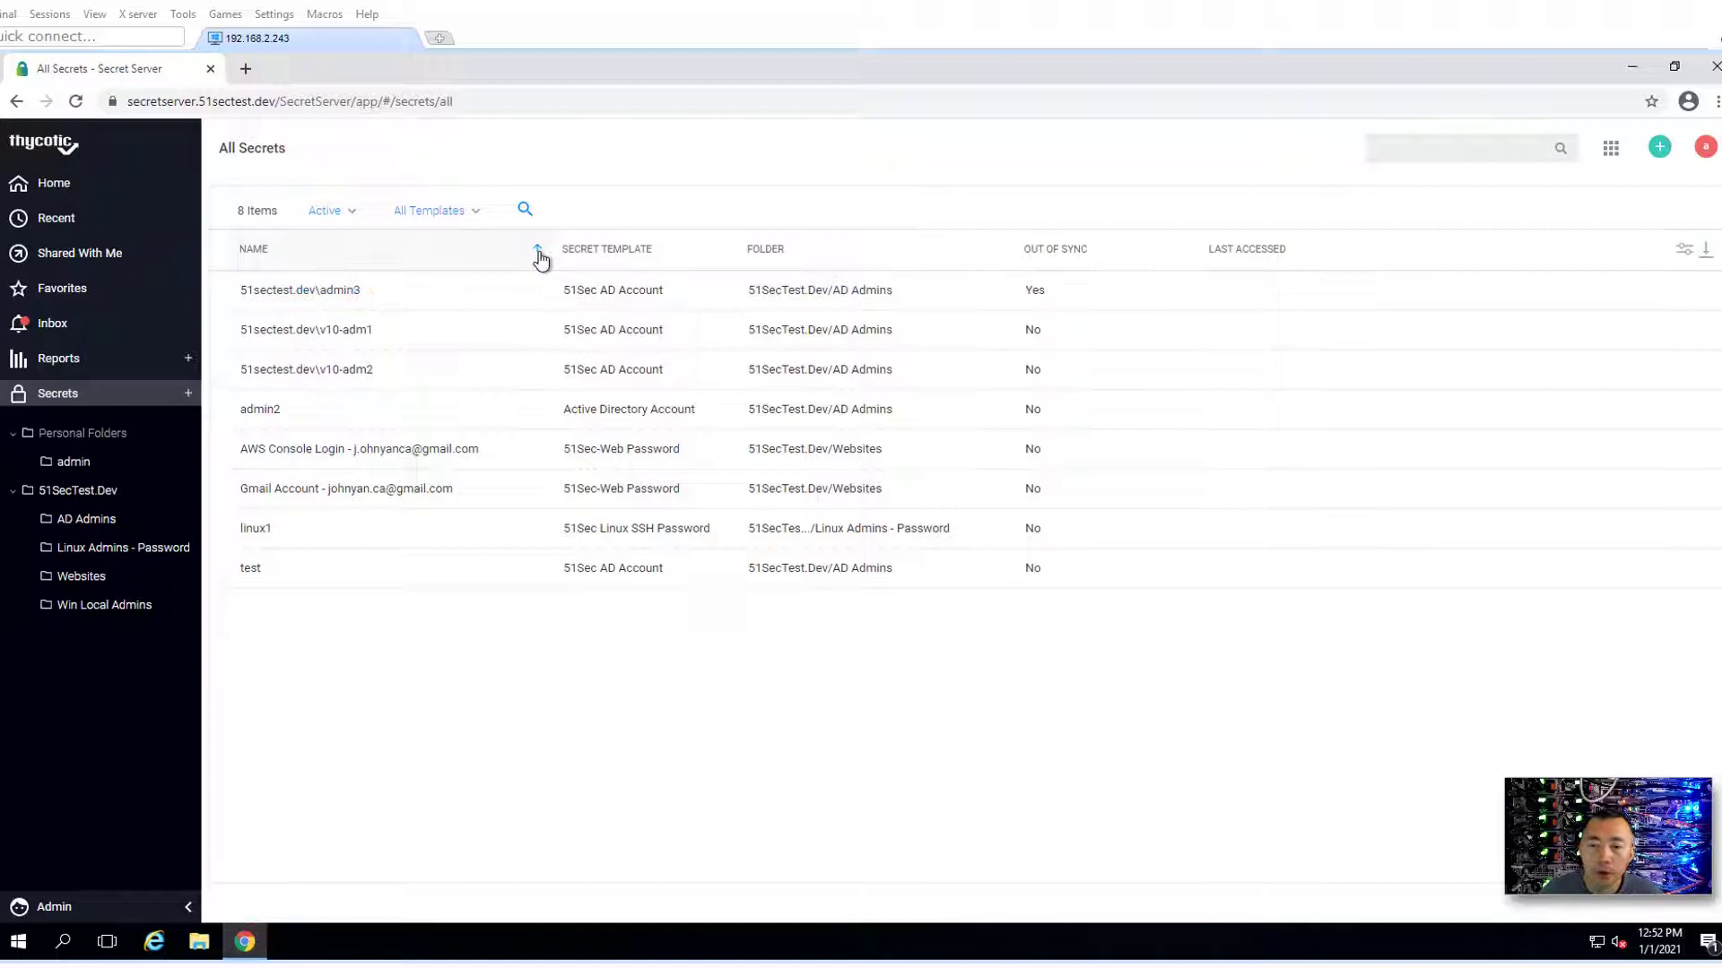
left_click(134, 506)
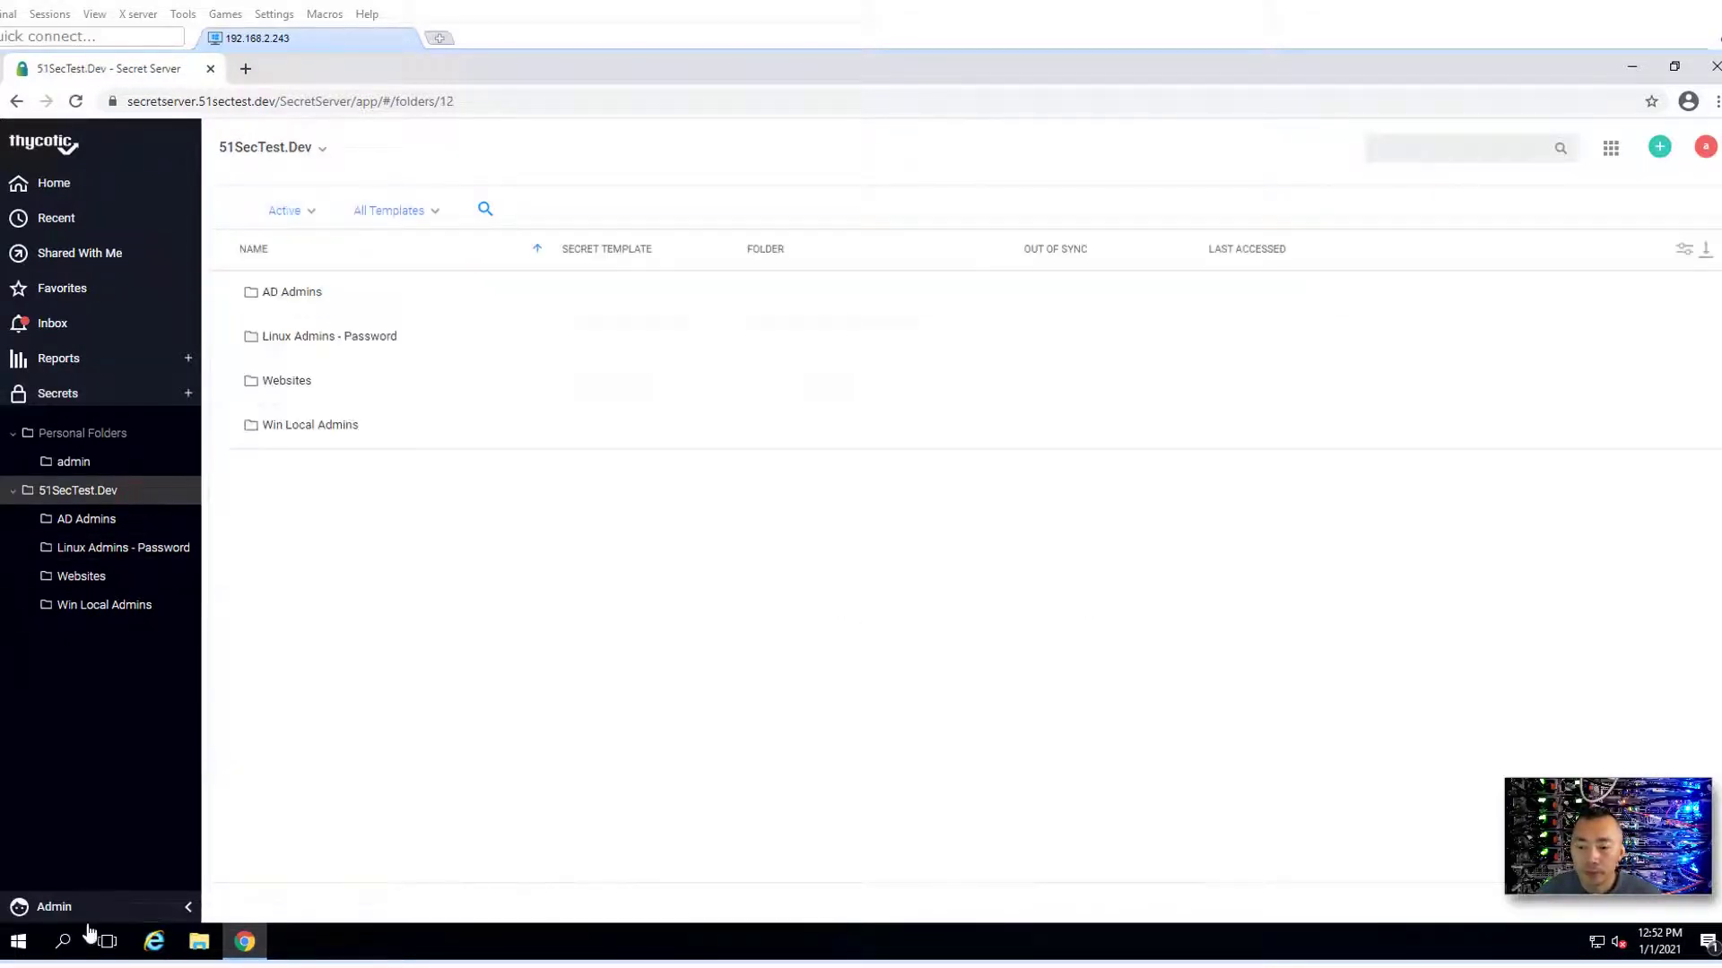
- Go to Admin > Secret Templates and choose the Cisco Account (SSH) template
left_click(101, 914)
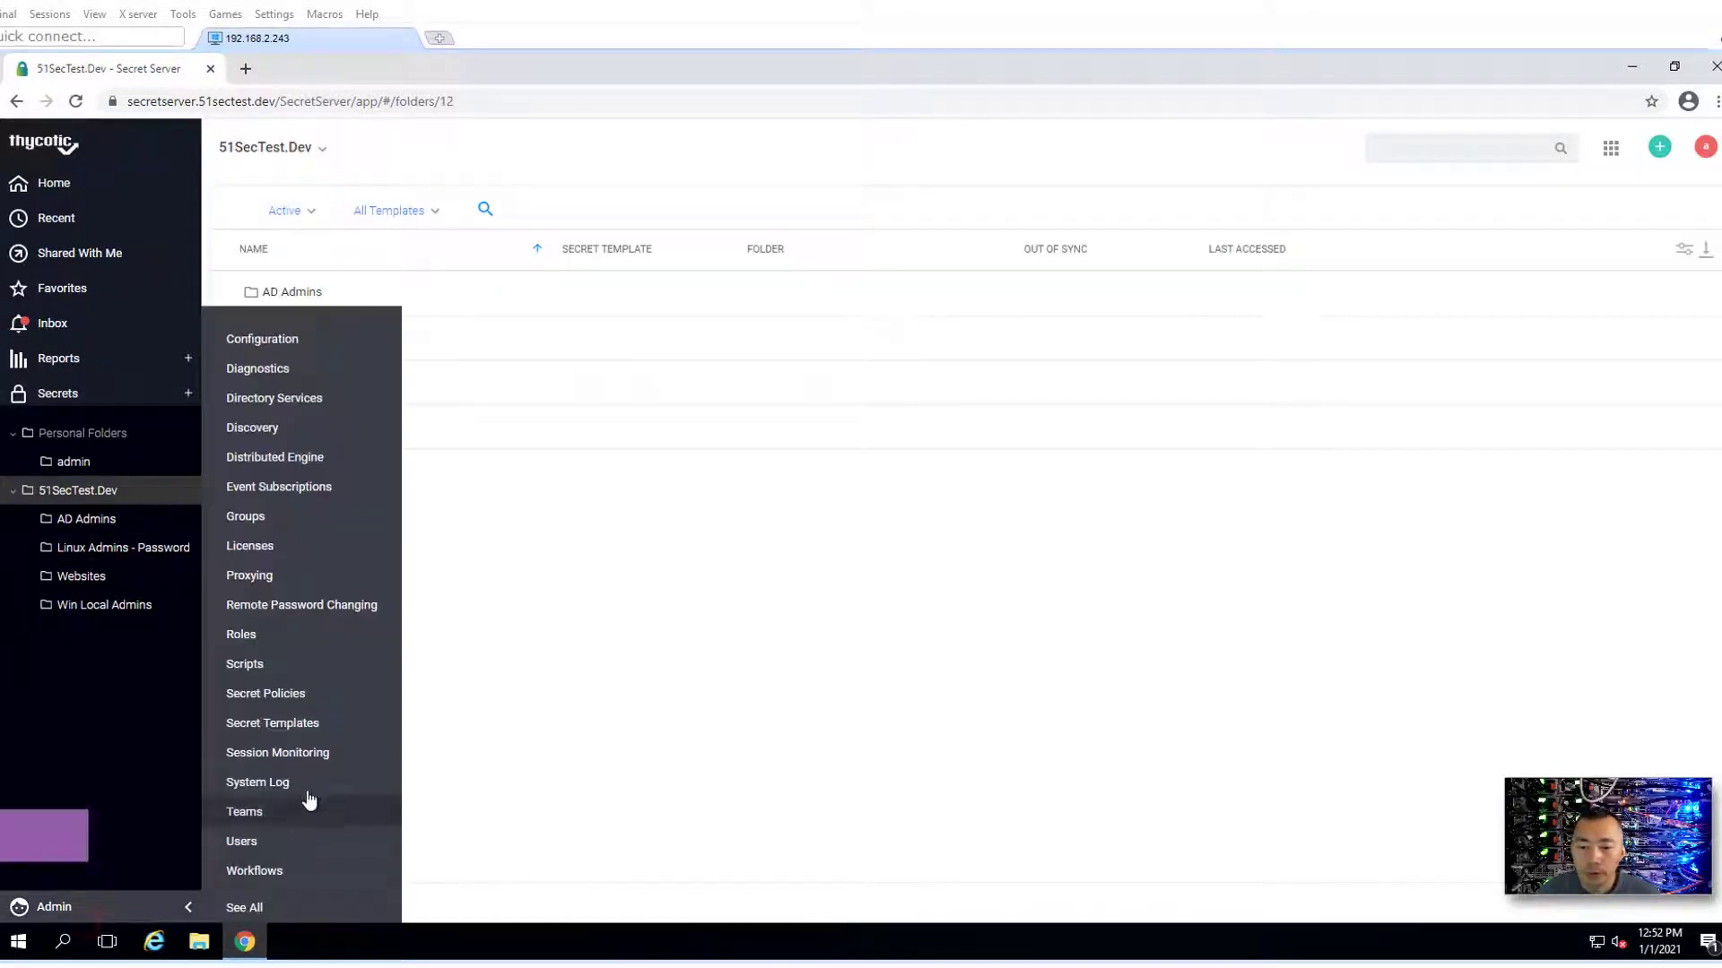
left_click(325, 737)
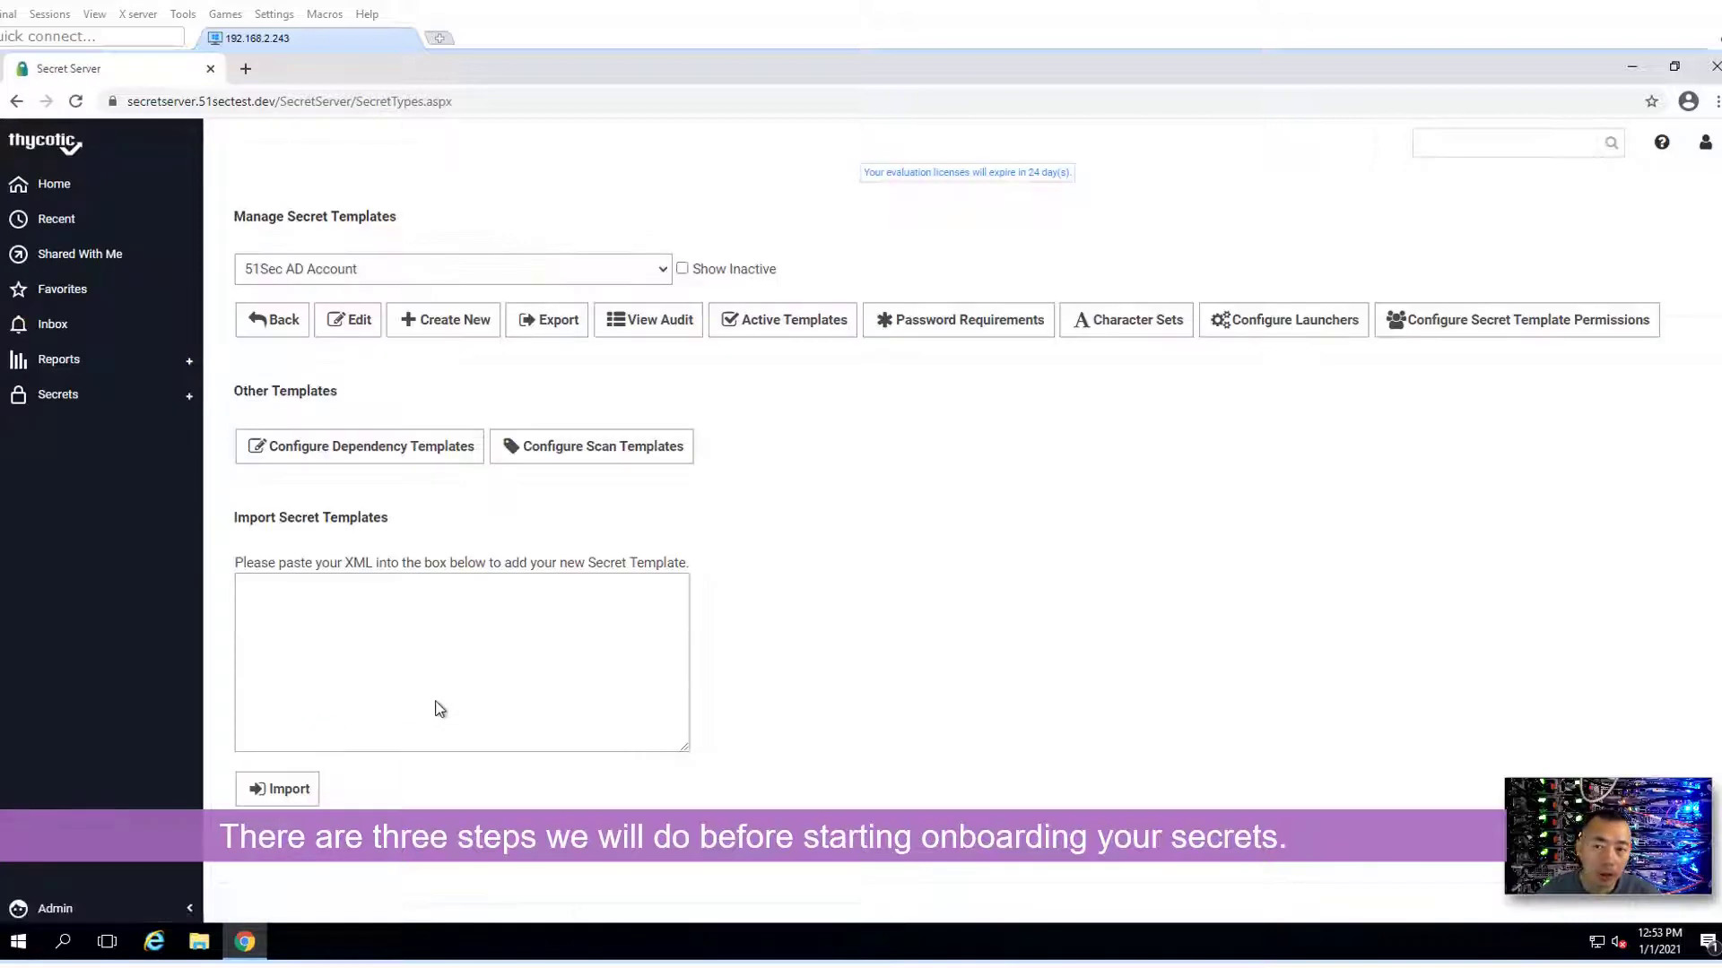
left_click(616, 267)
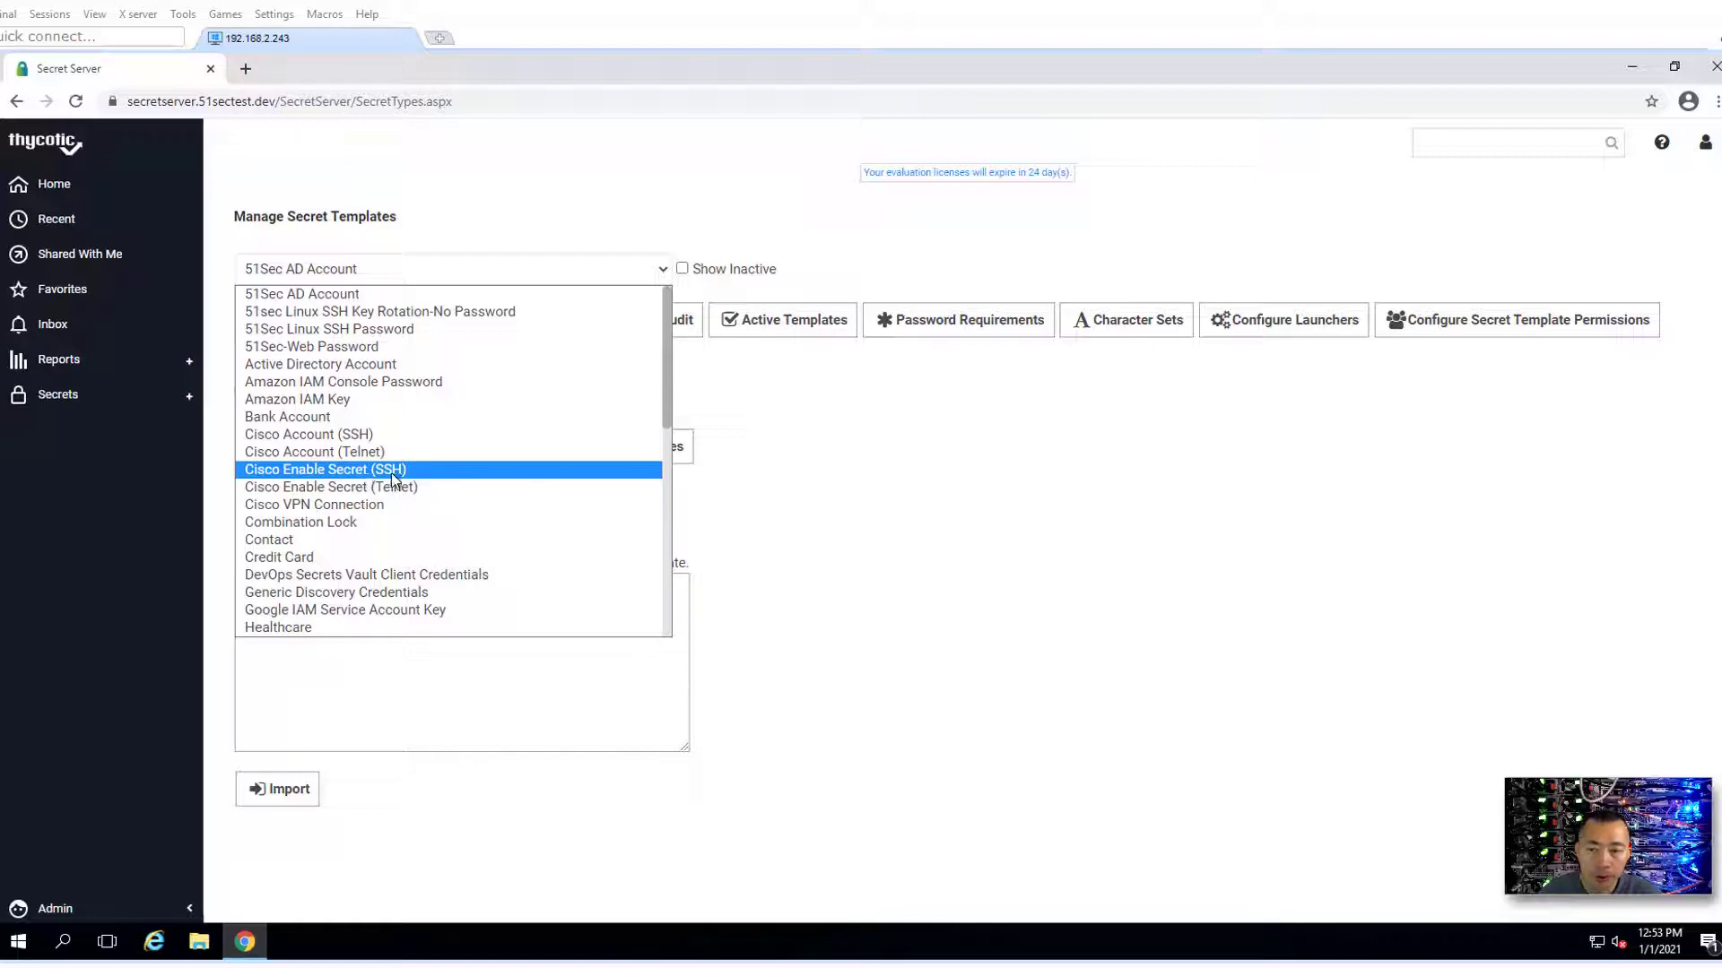
left_click(396, 434)
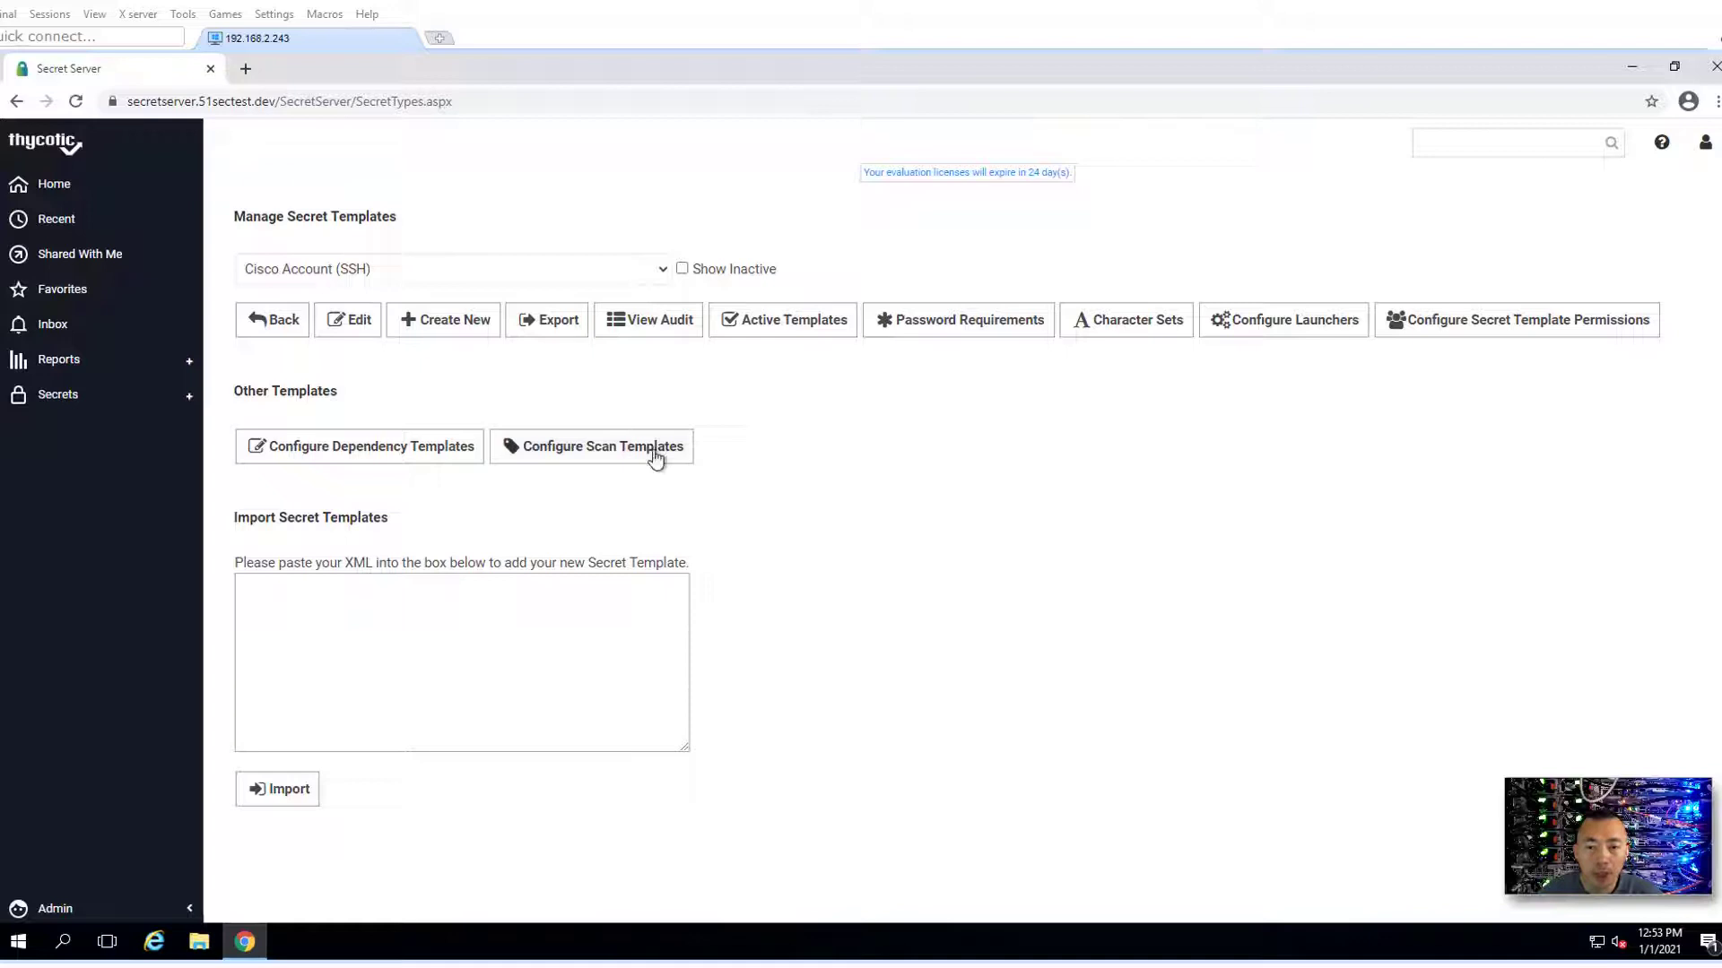
- Copy the Cisco Account (SSH) template under the name '51Sec Cisco Account (SSH)'
left_click(360, 321)
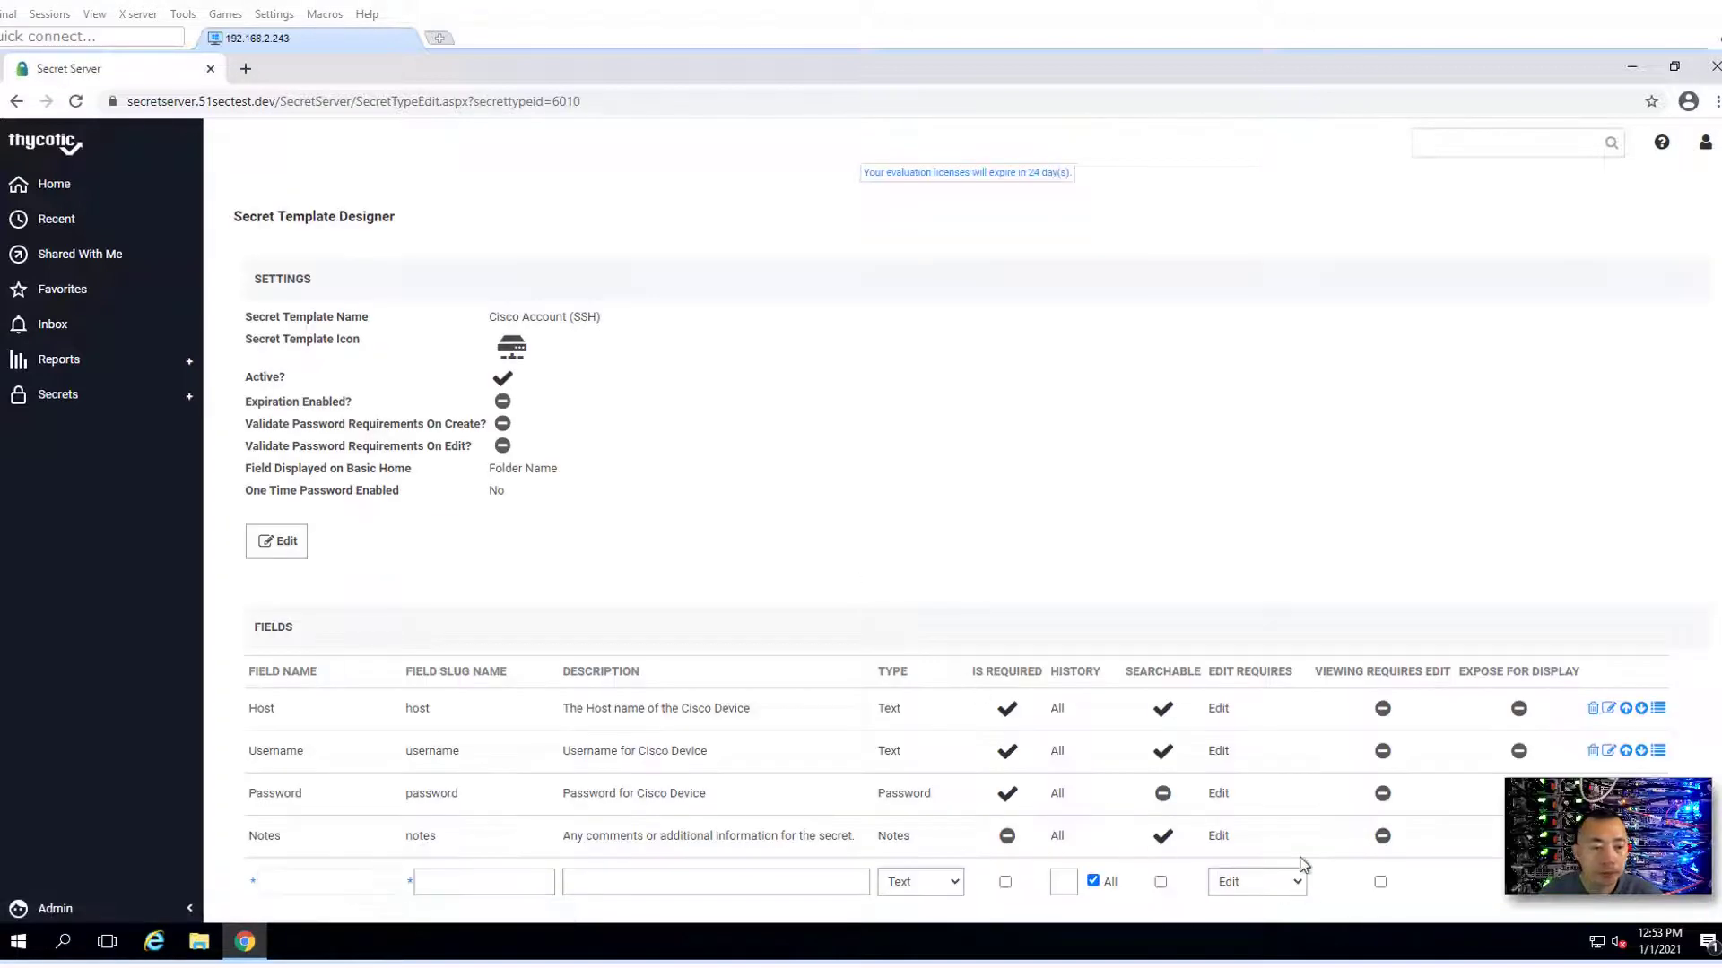
scroll(1173, 645, "down", 3)
left_click(1350, 755)
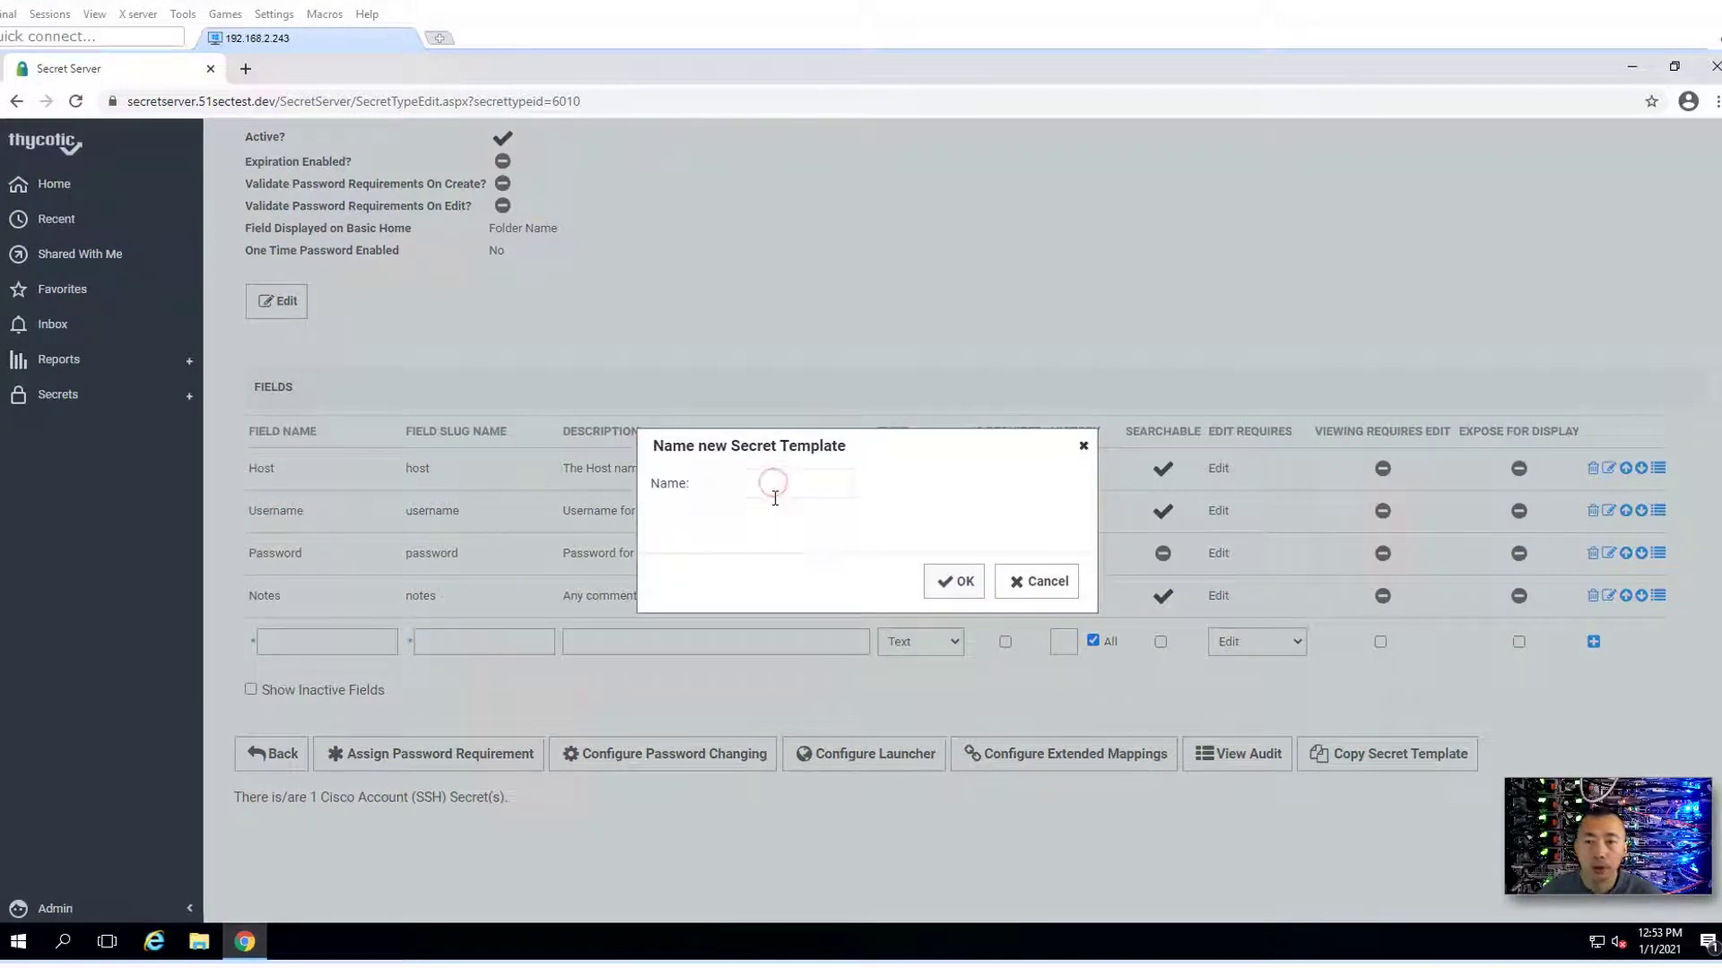
type("51Sec Cisco")
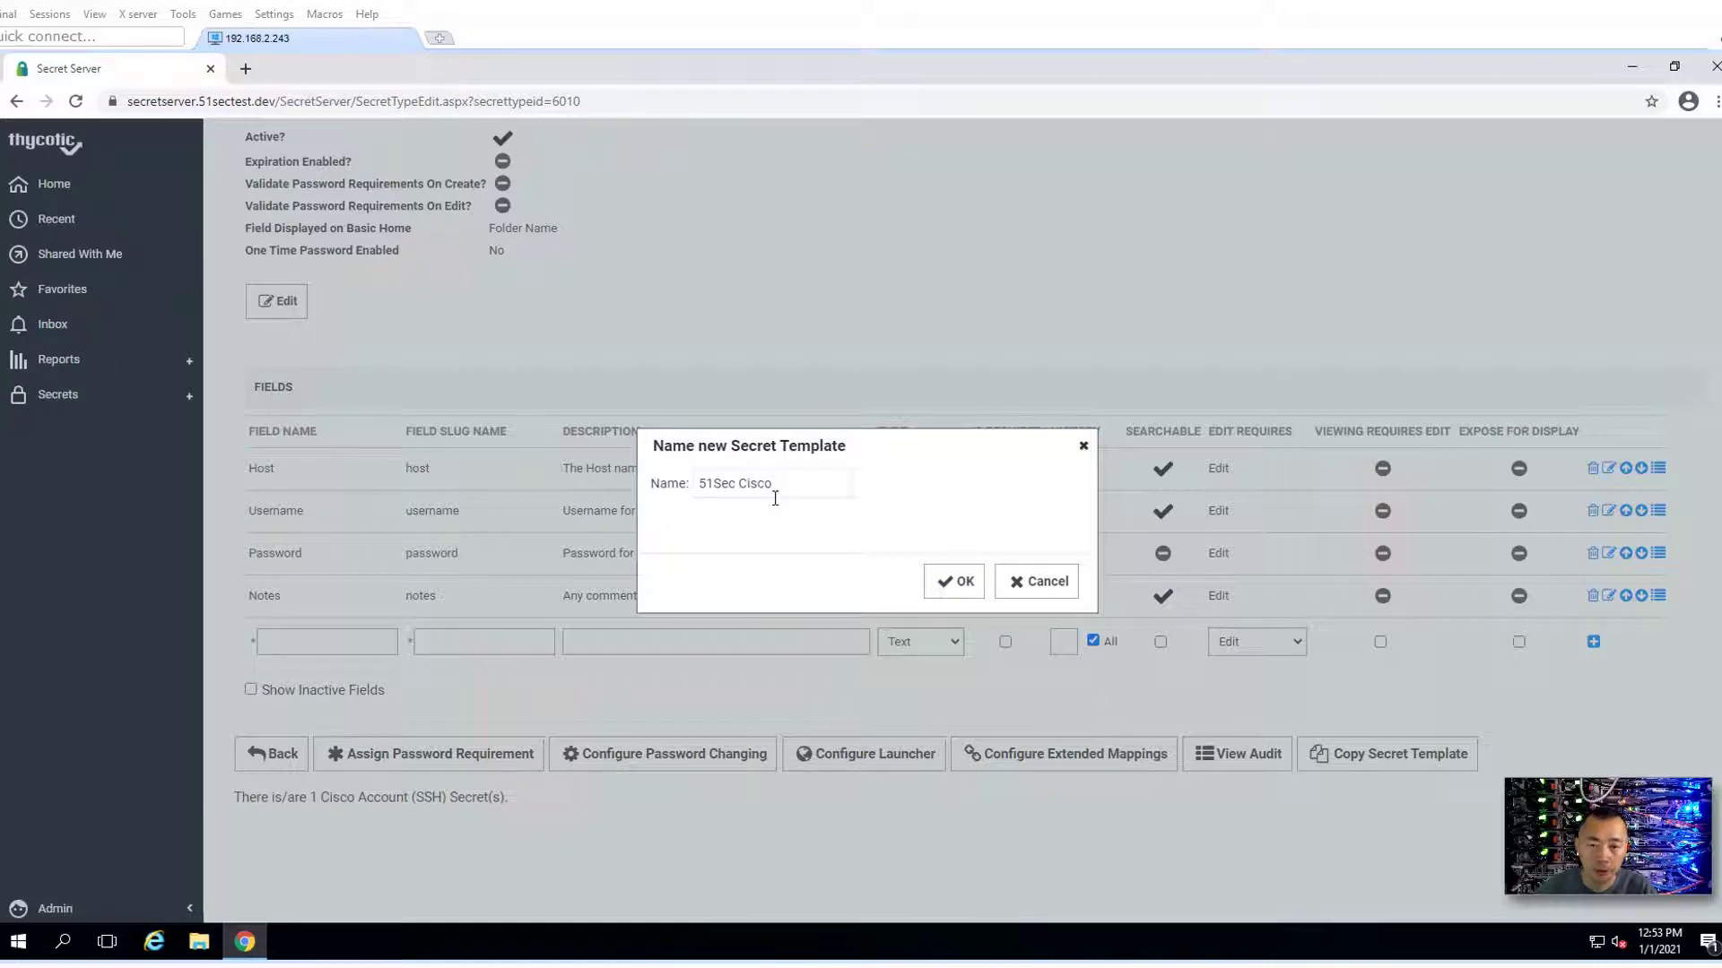
type(" Account ")
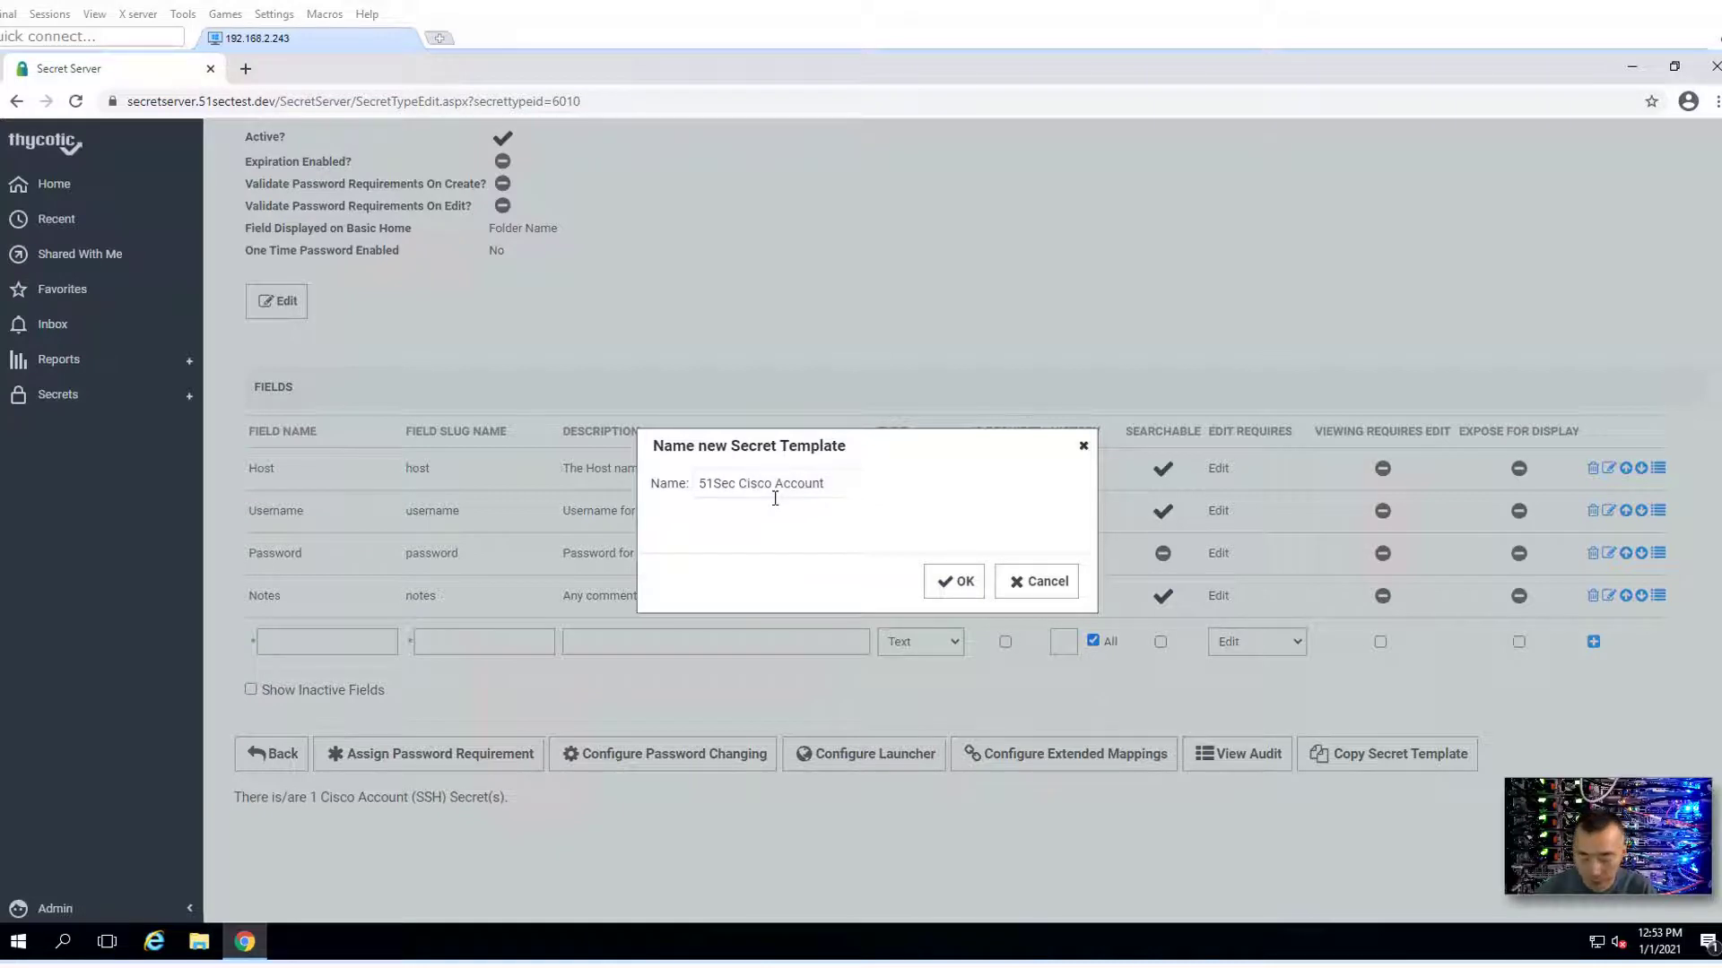
type("(SSH")
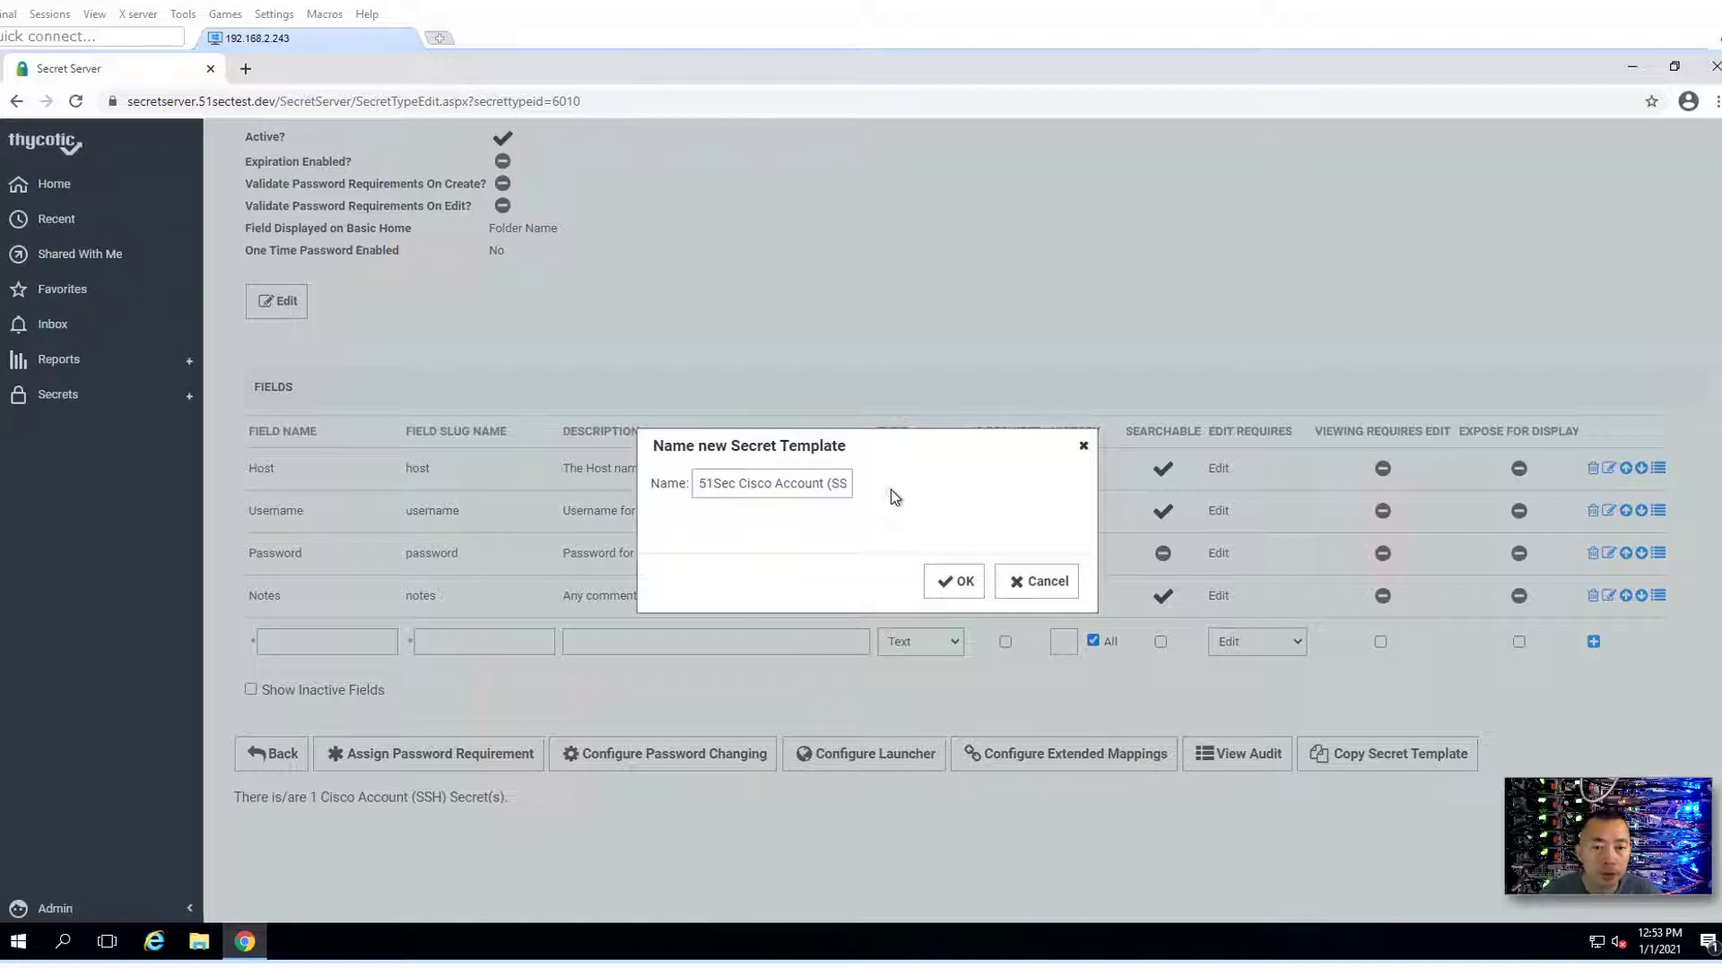
left_click(810, 485)
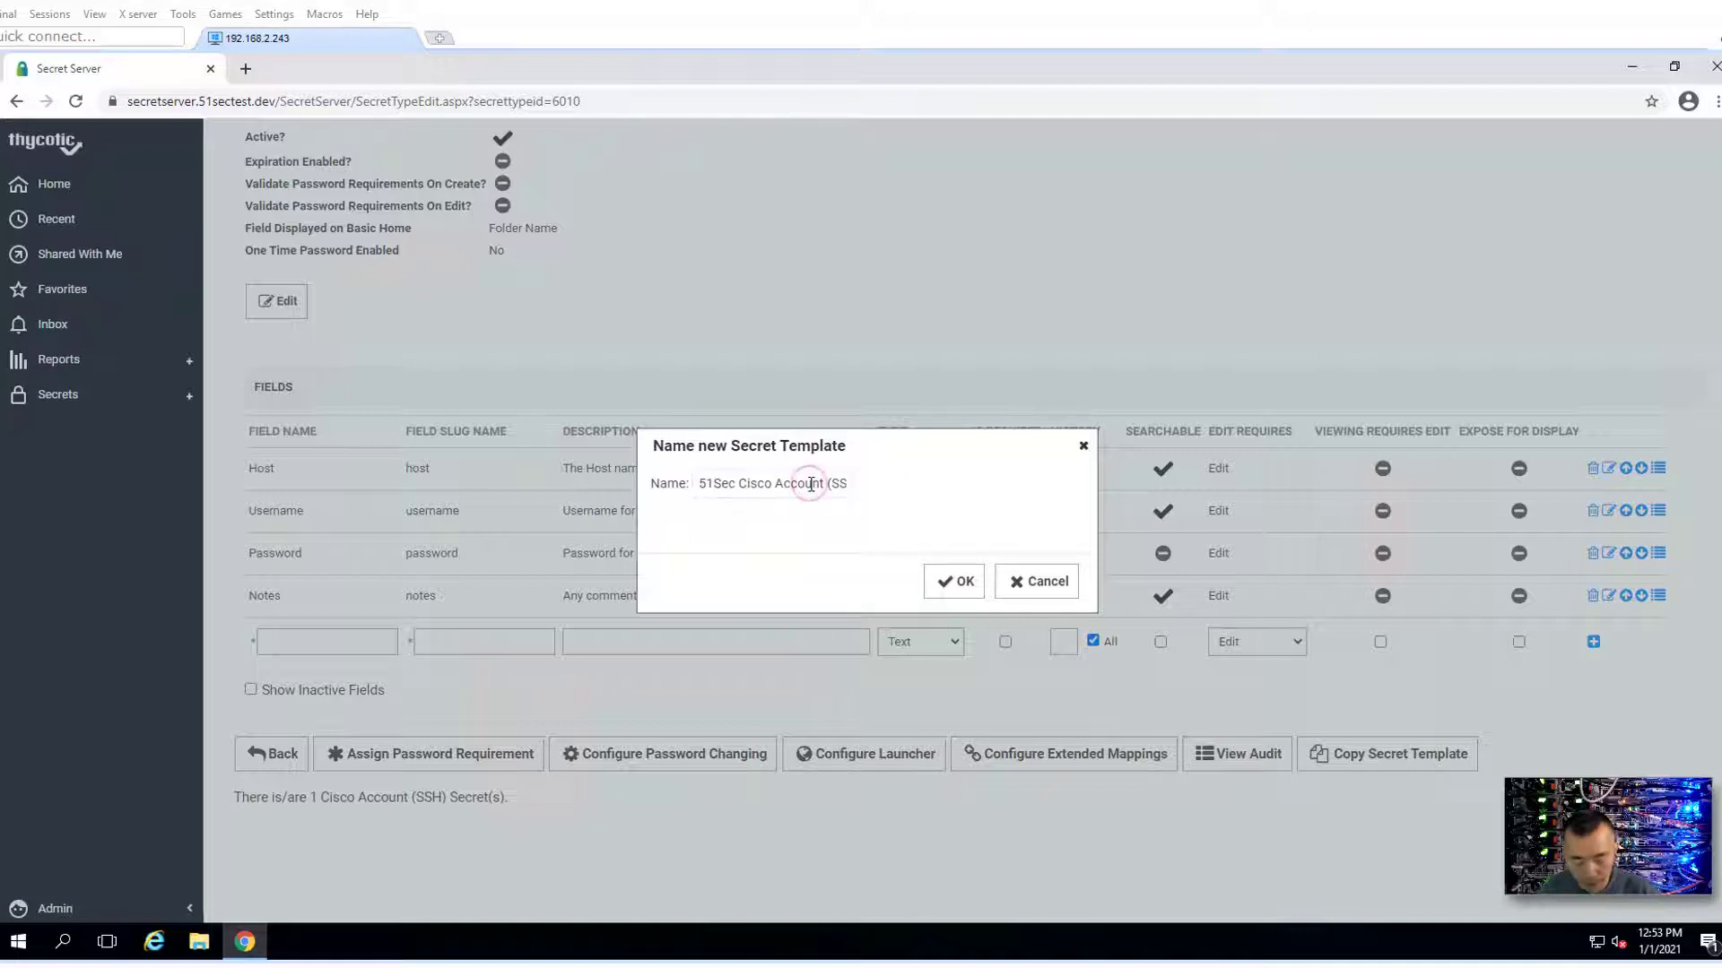
key("End")
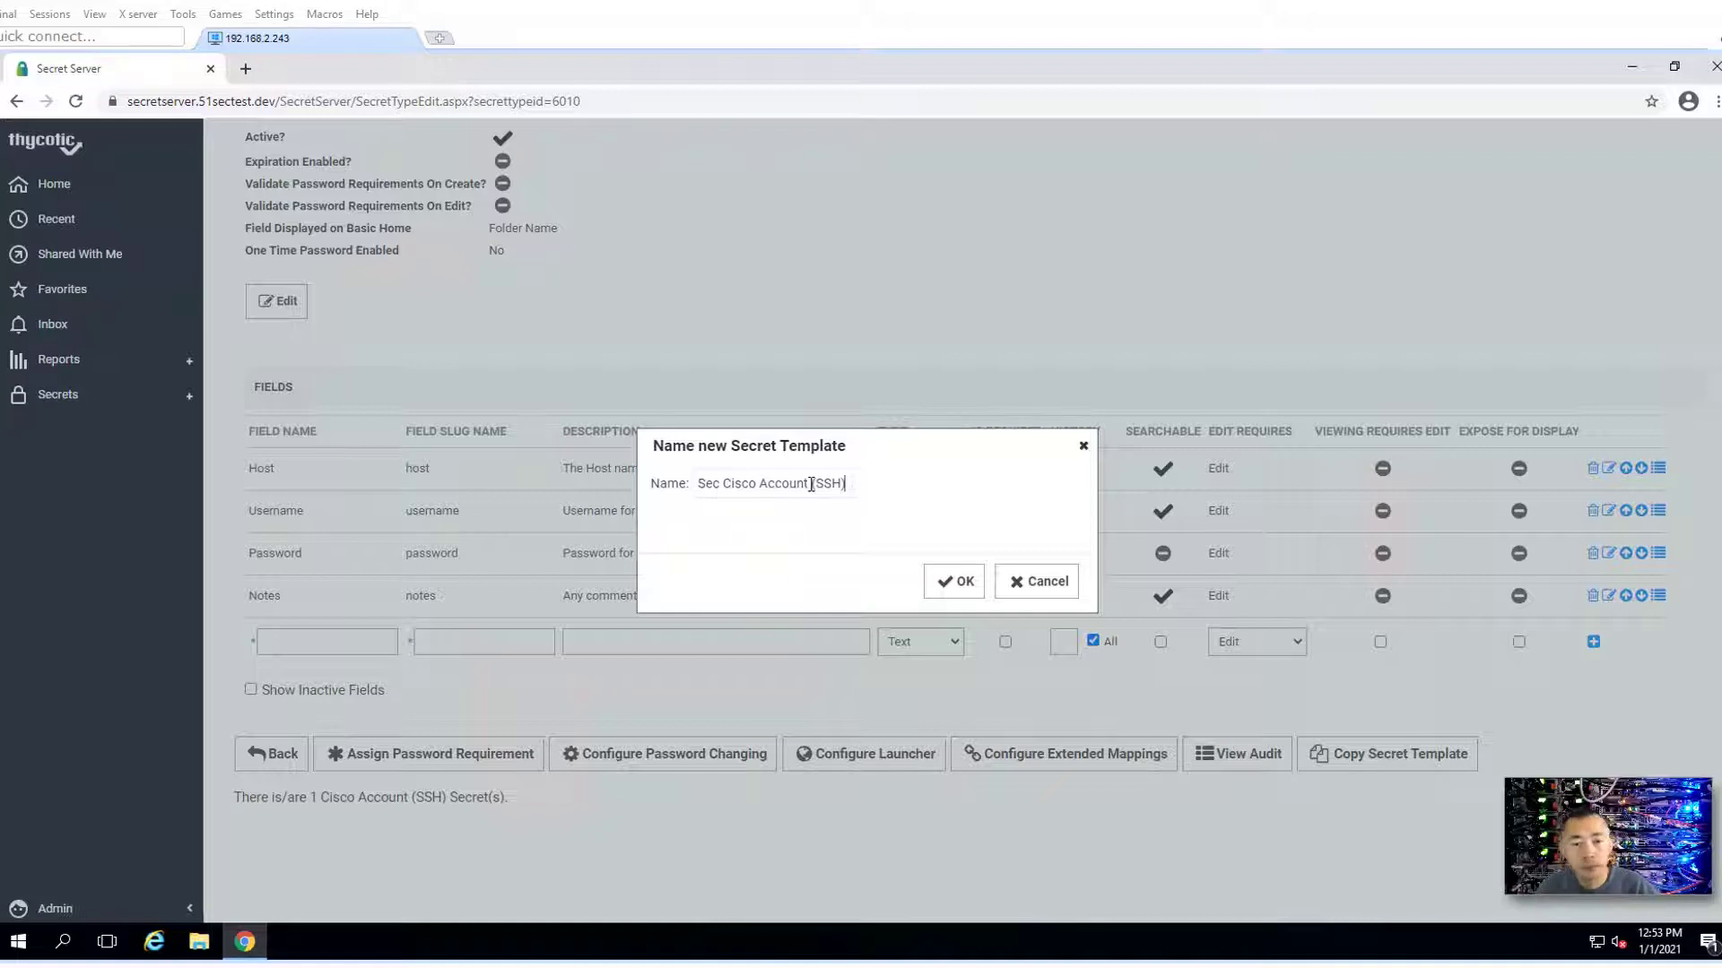
left_click(952, 583)
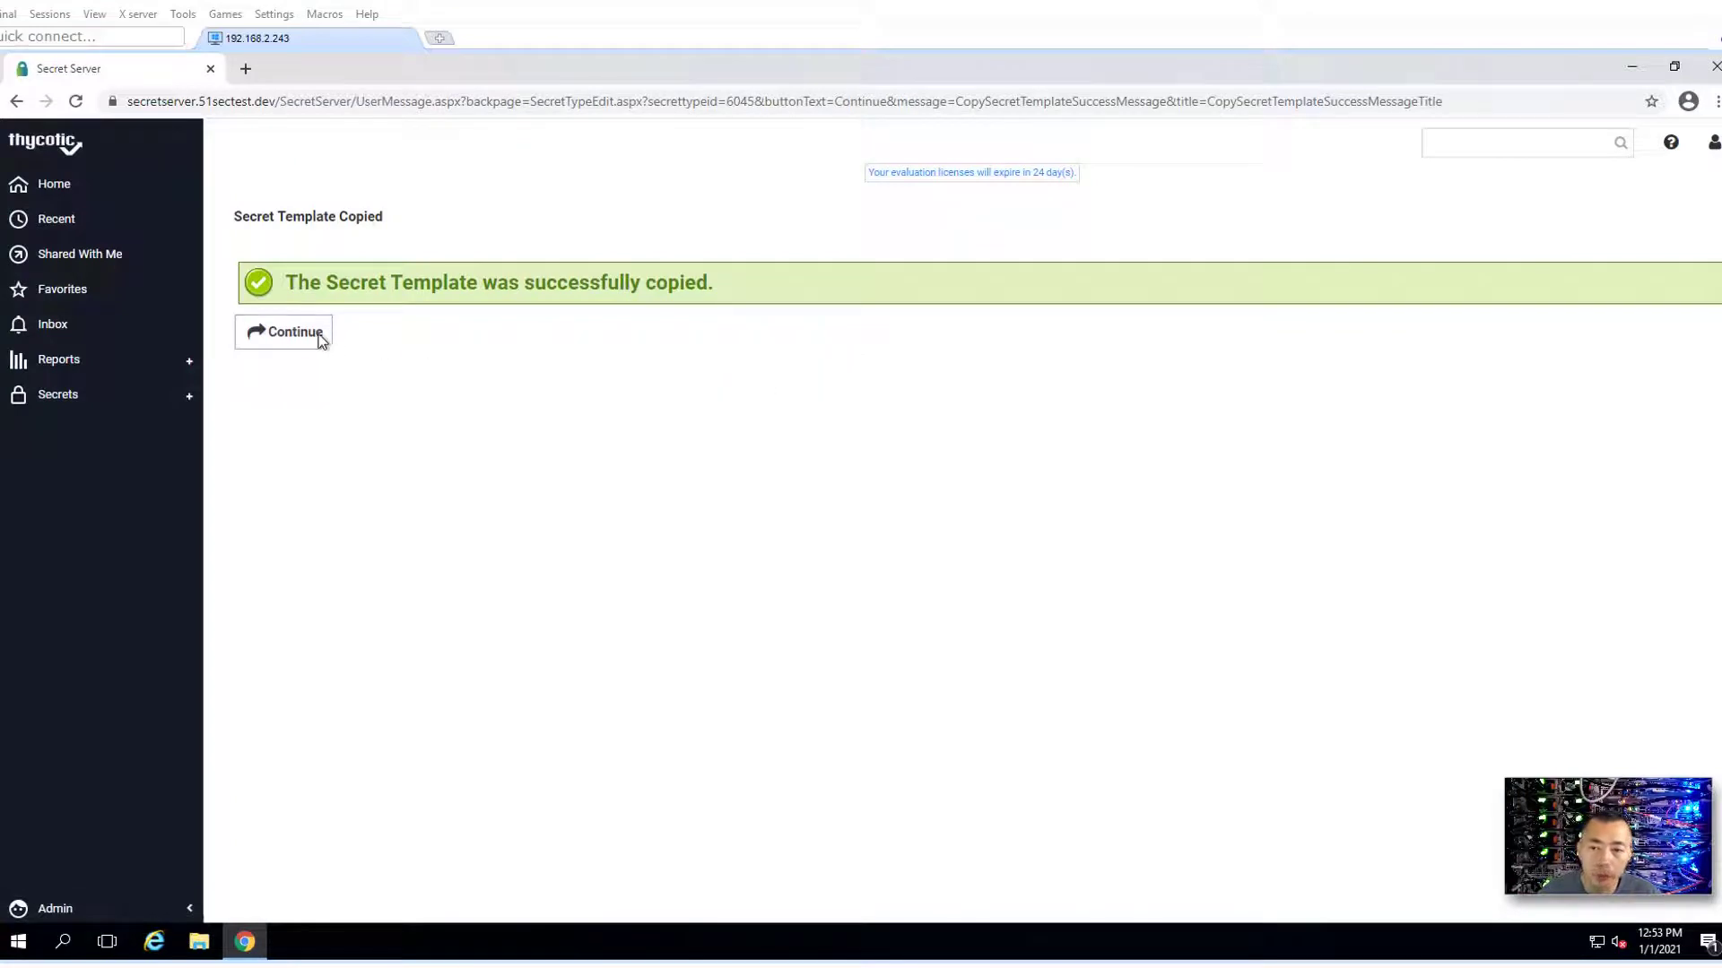
- Continue to the copied template, look it over, and return to the templates list
left_click(320, 339)
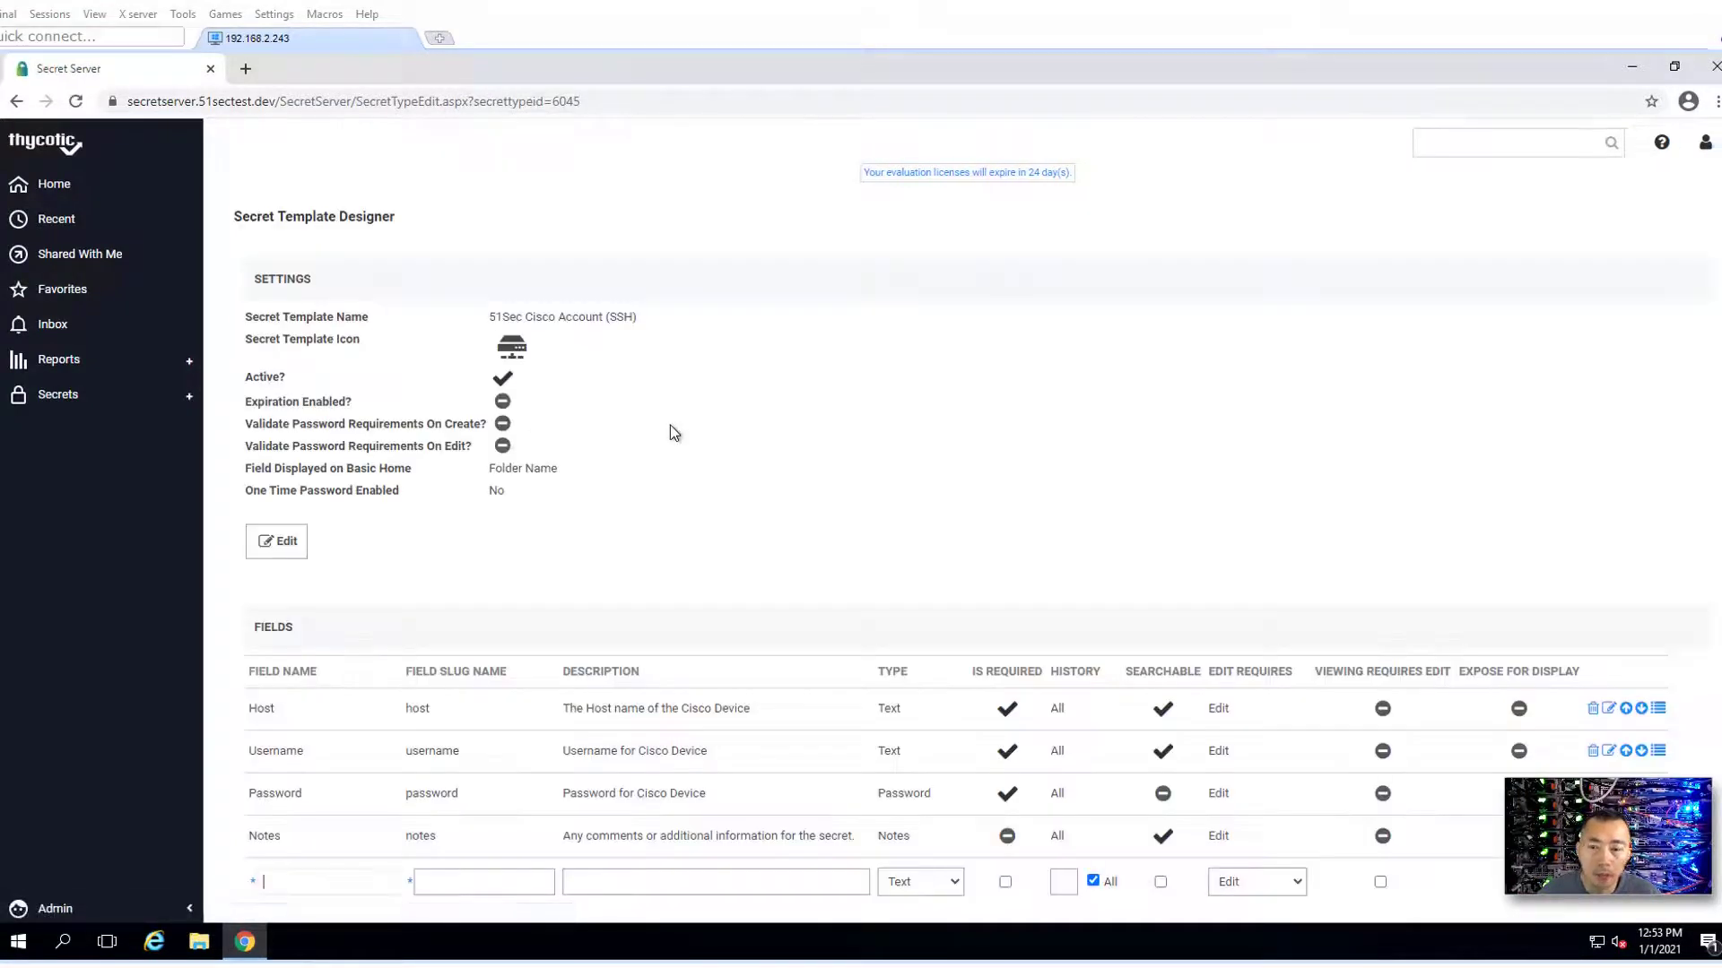
scroll(713, 563, "down", 3)
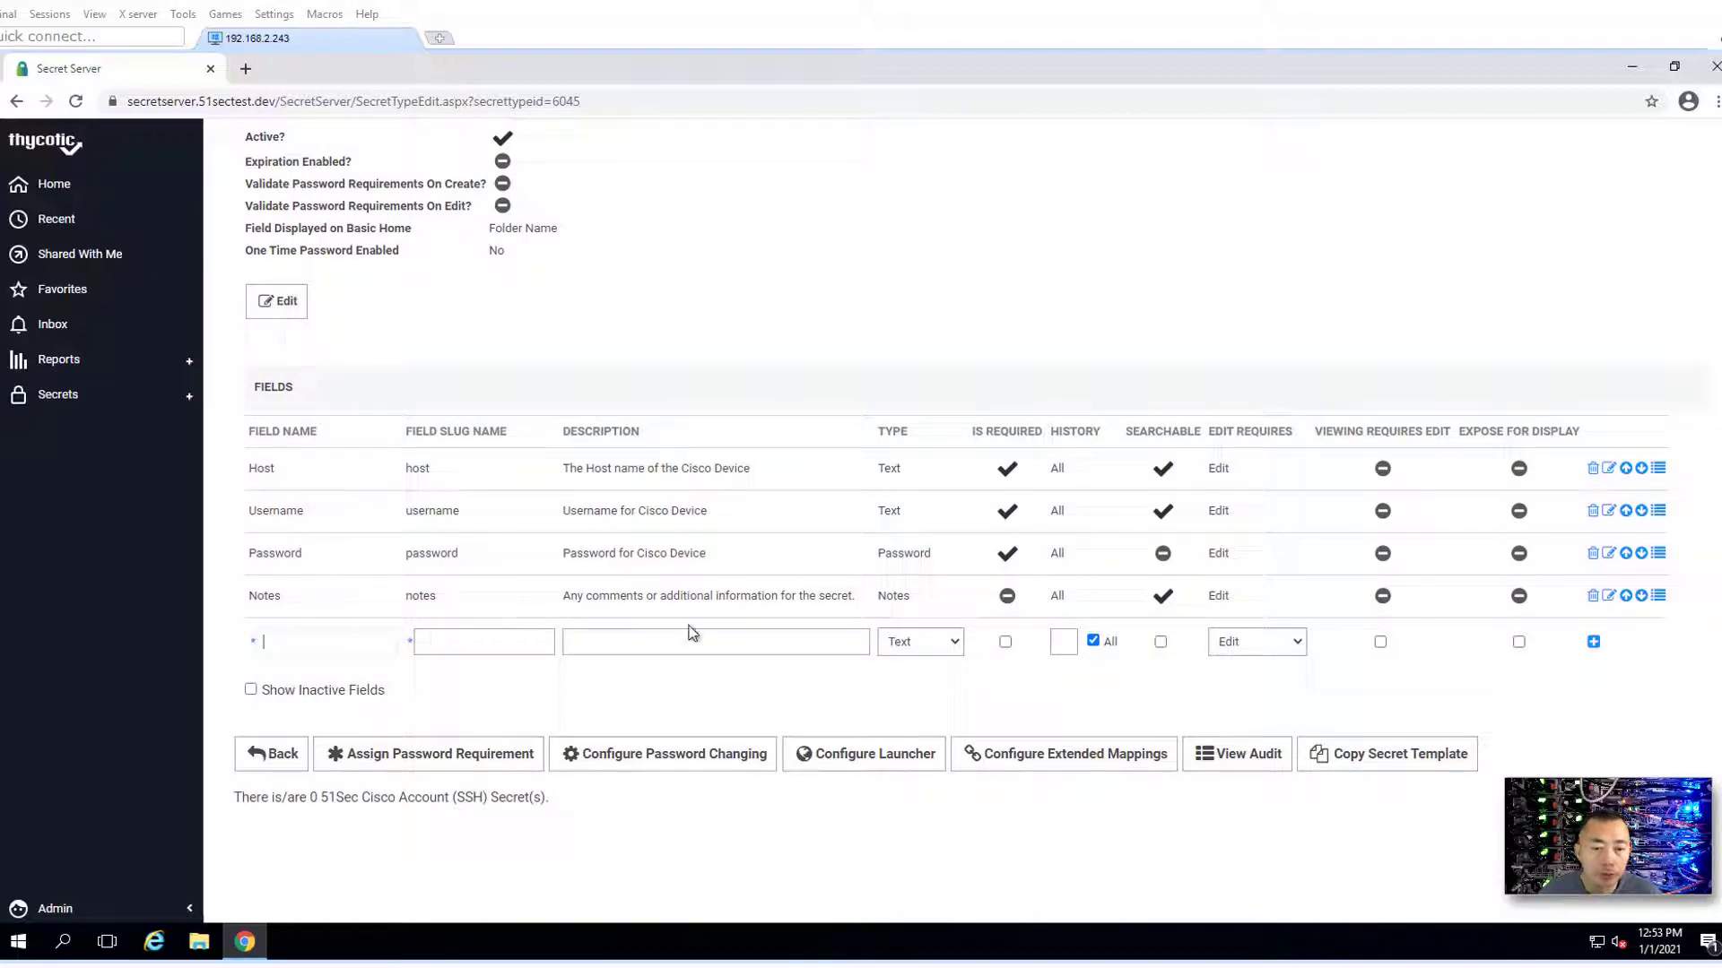
scroll(592, 668, "up", 3)
scroll(271, 468, "down", 3)
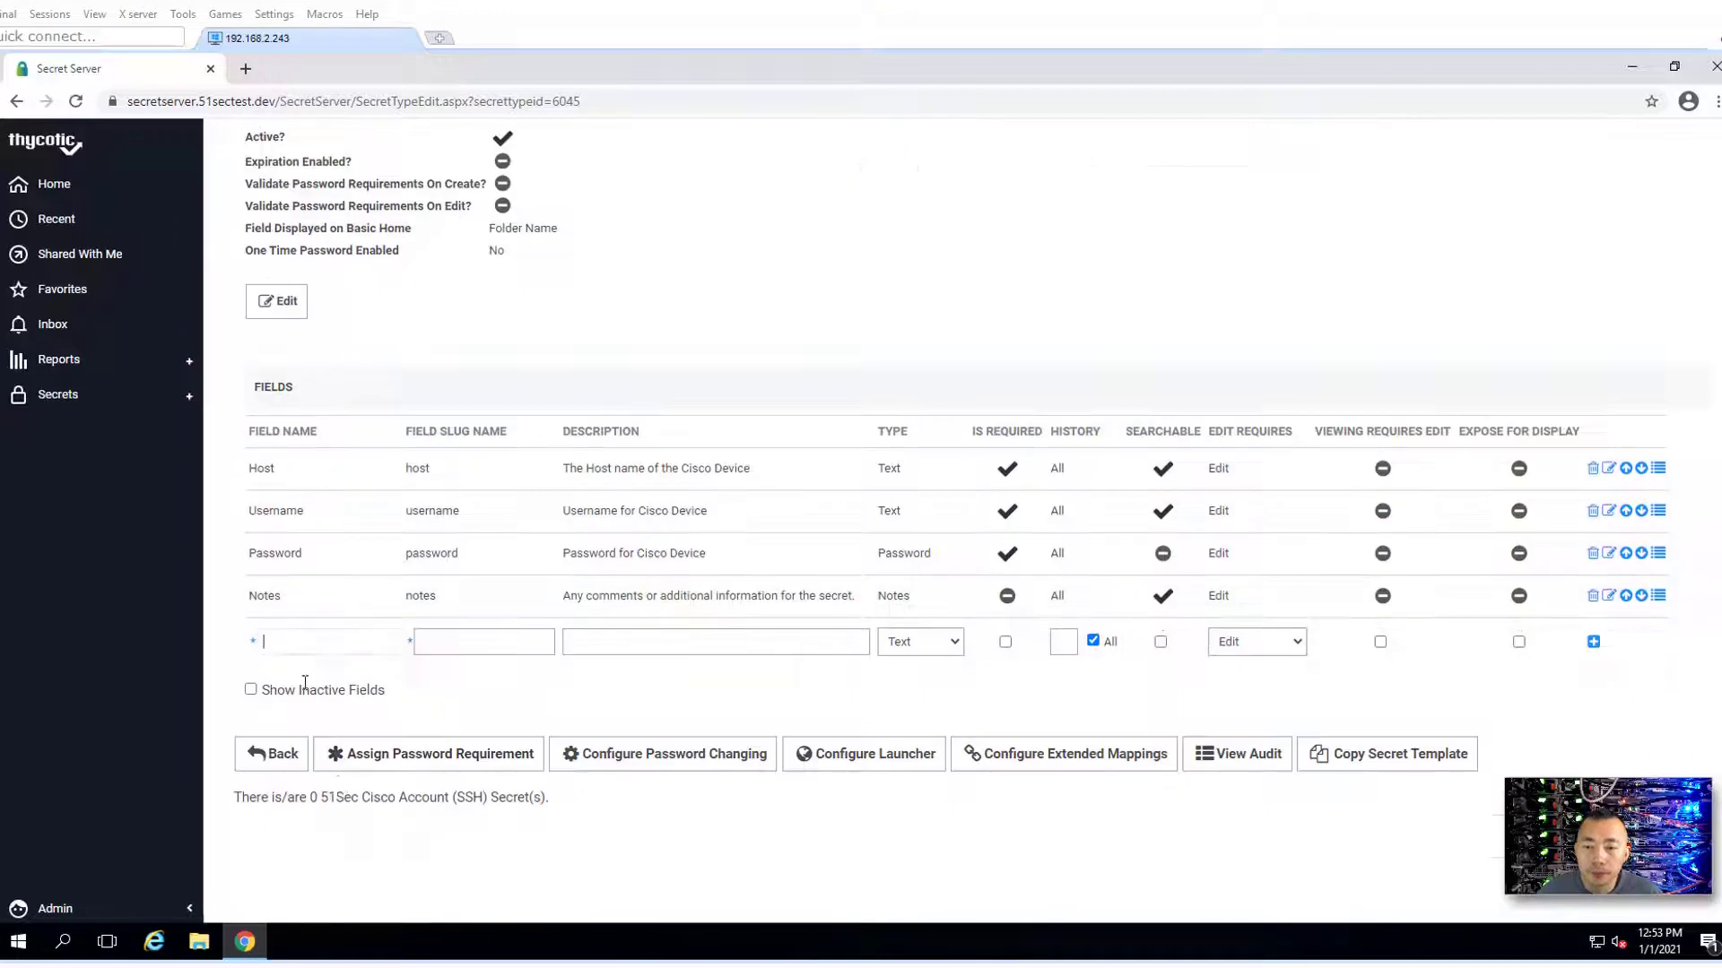
left_click(285, 760)
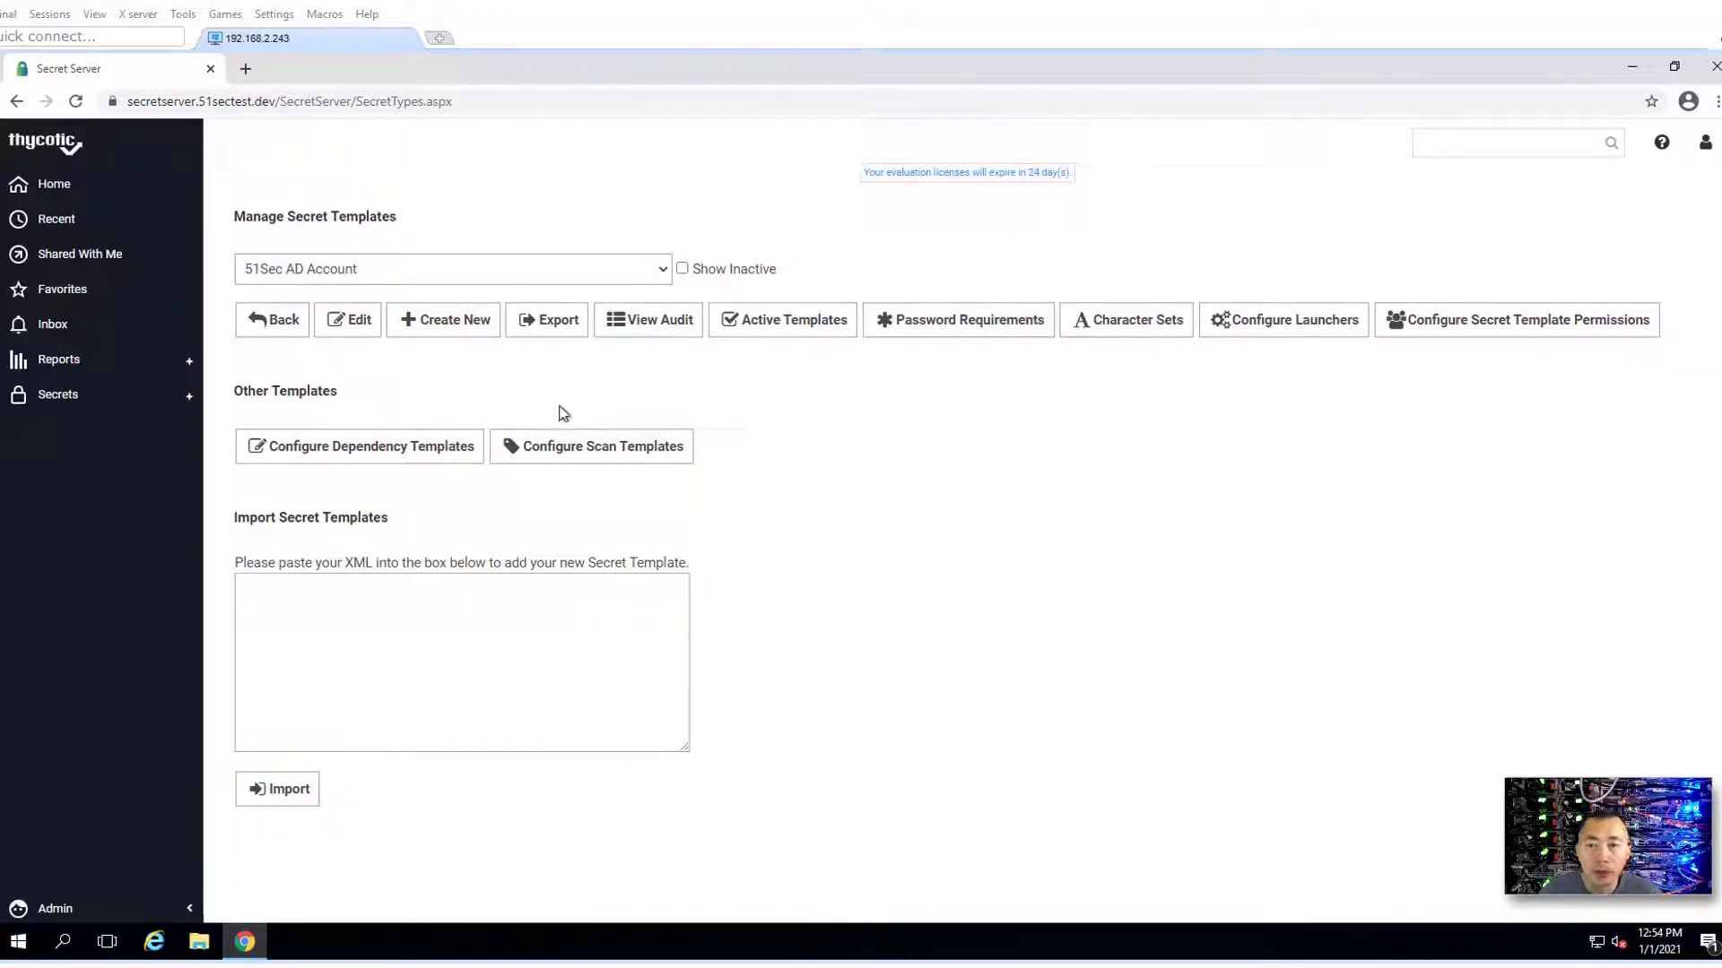
- Edit the Cisco Enable Secret (SSH) template and copy its template name
left_click(597, 282)
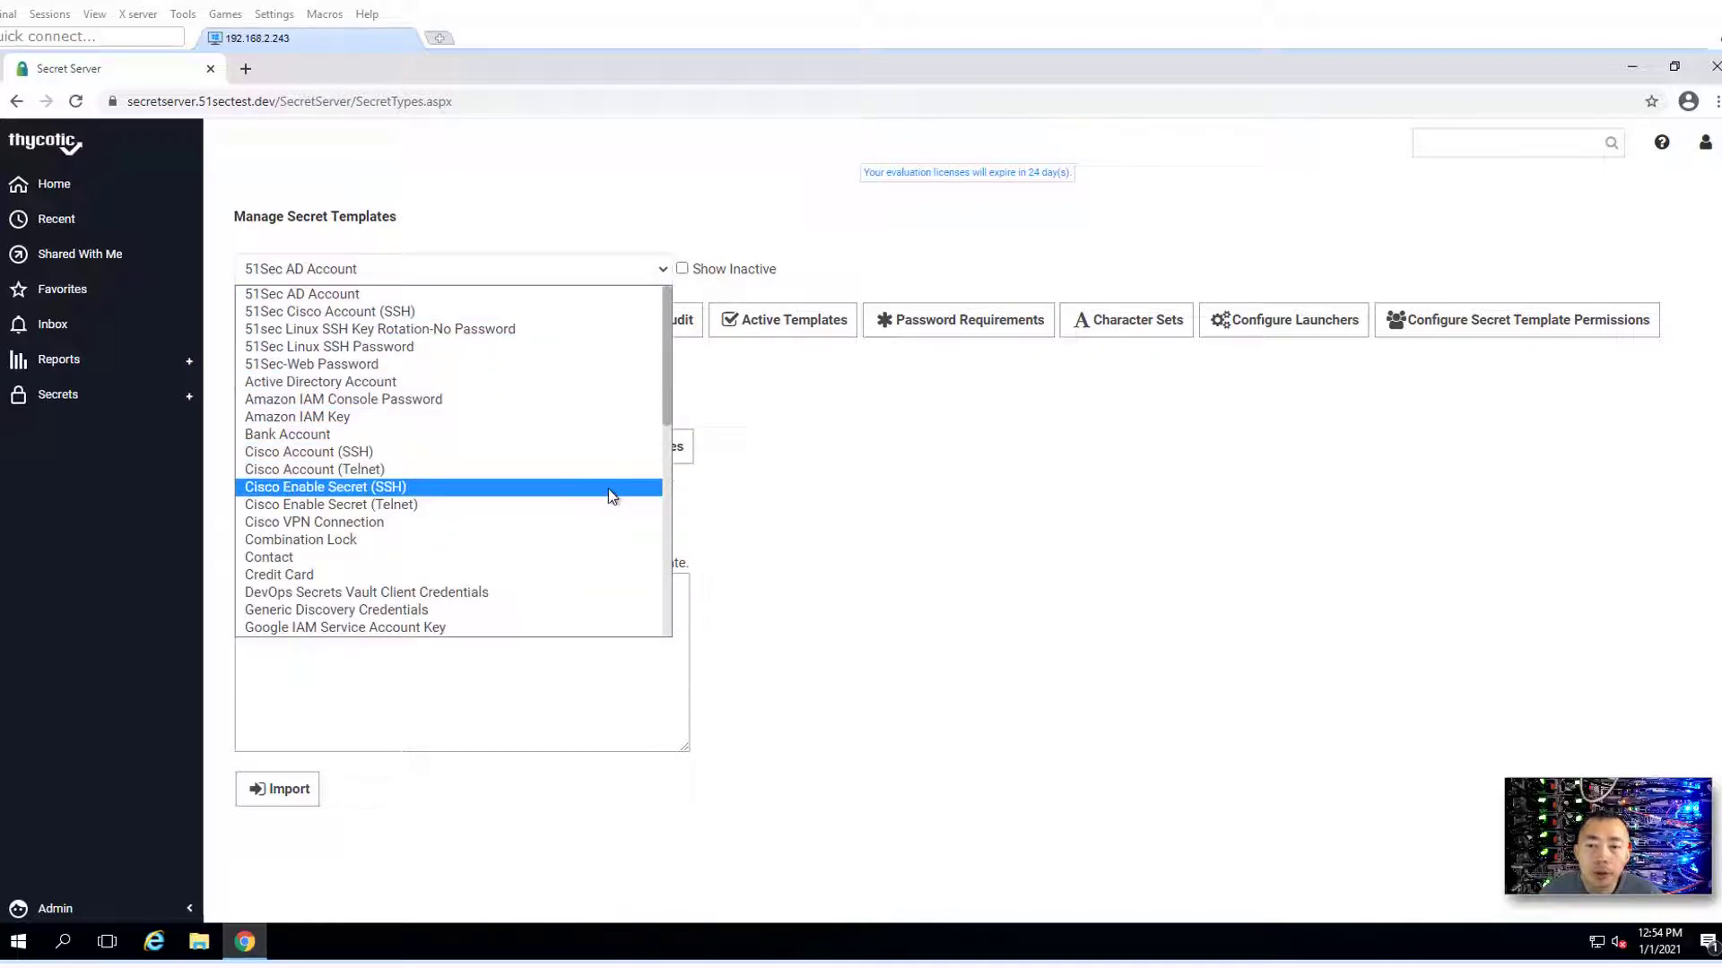
left_click(608, 486)
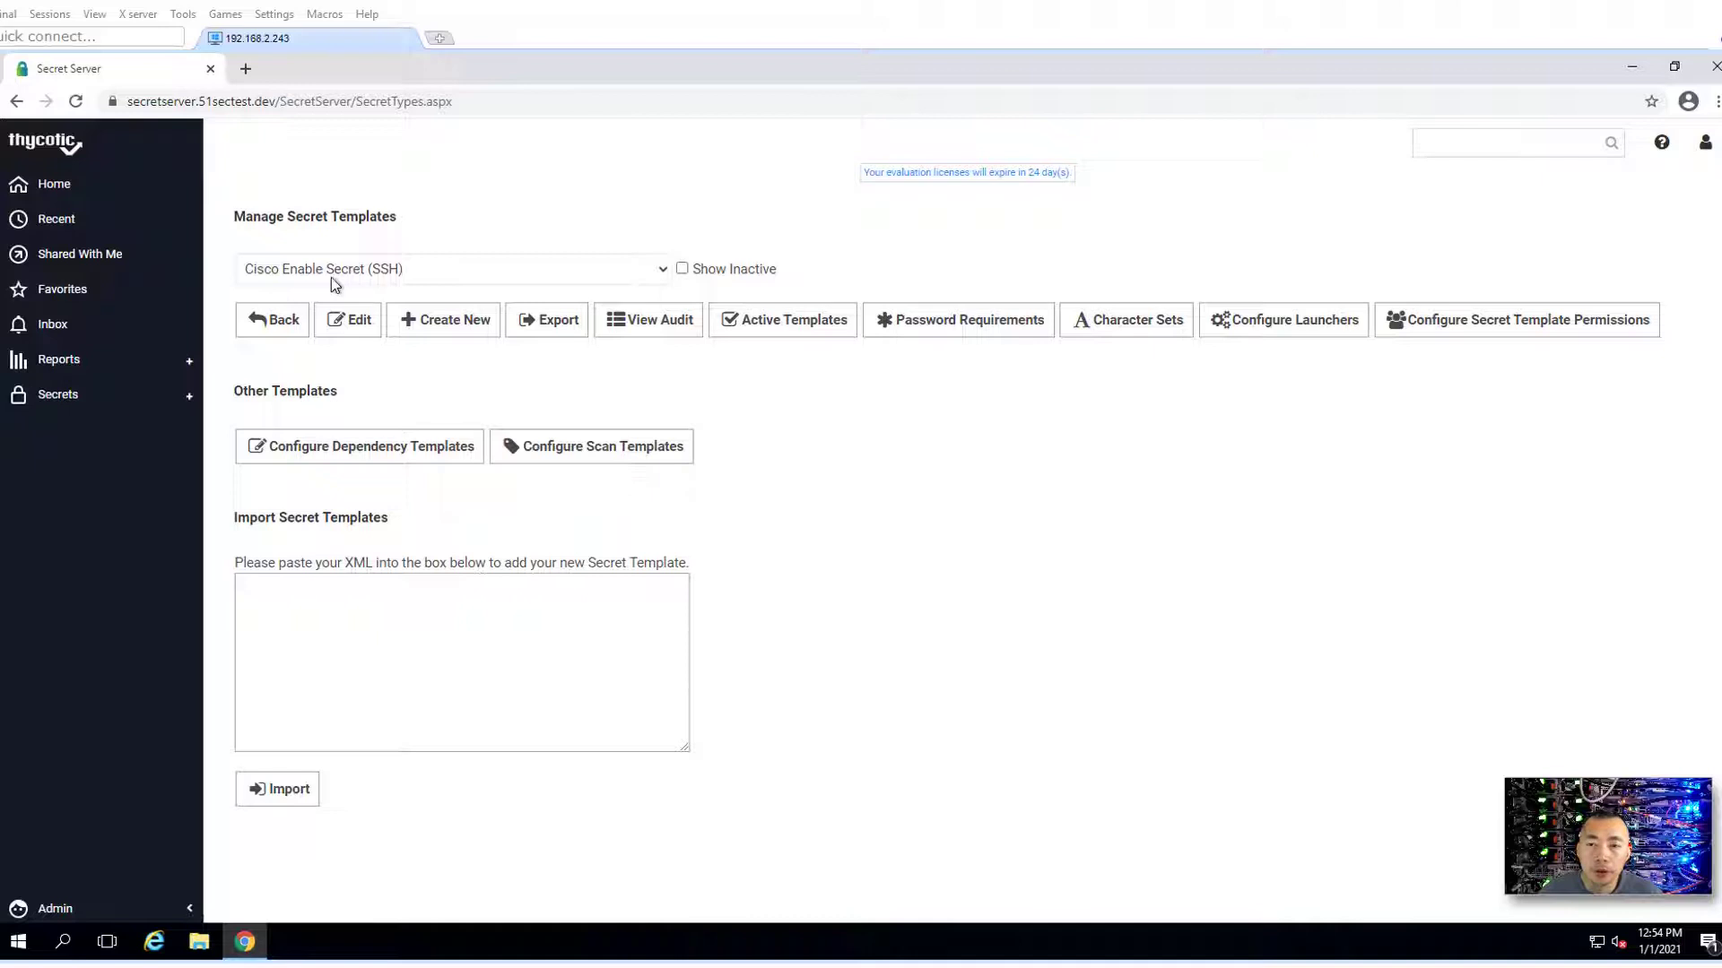
left_click(382, 328)
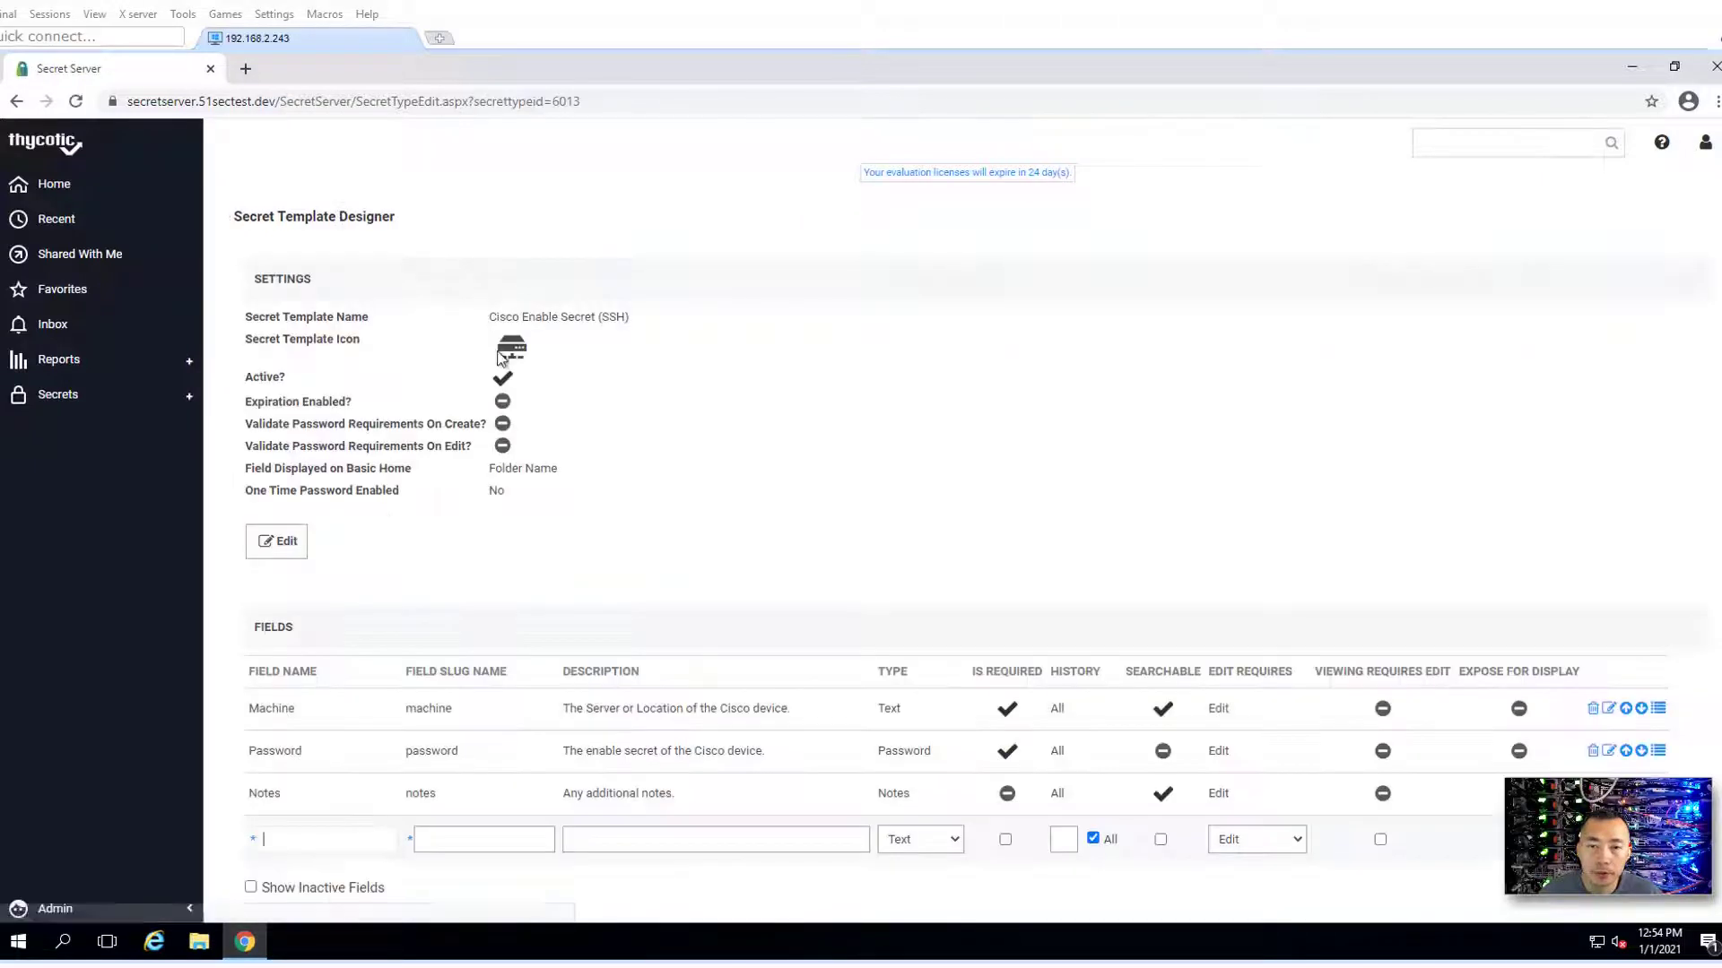
mouse_move(648, 315)
left_mouse_down()
mouse_move(488, 316)
mouse_move(631, 314)
left_mouse_up()
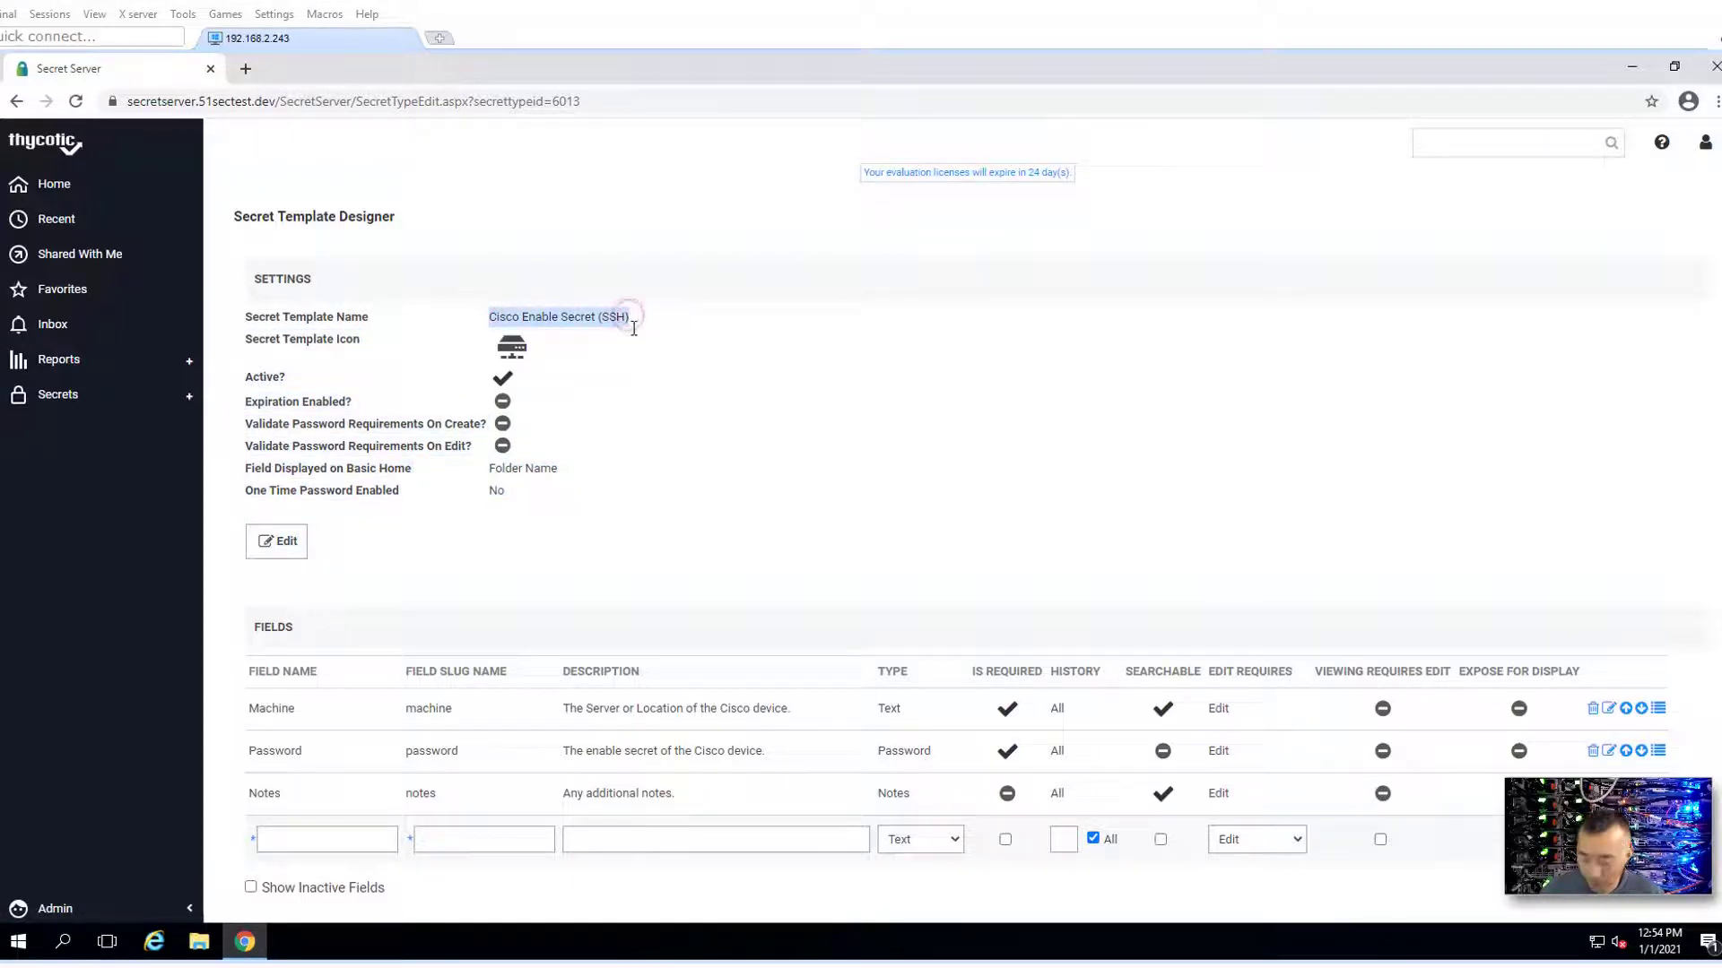
scroll(1237, 688, "down", 3)
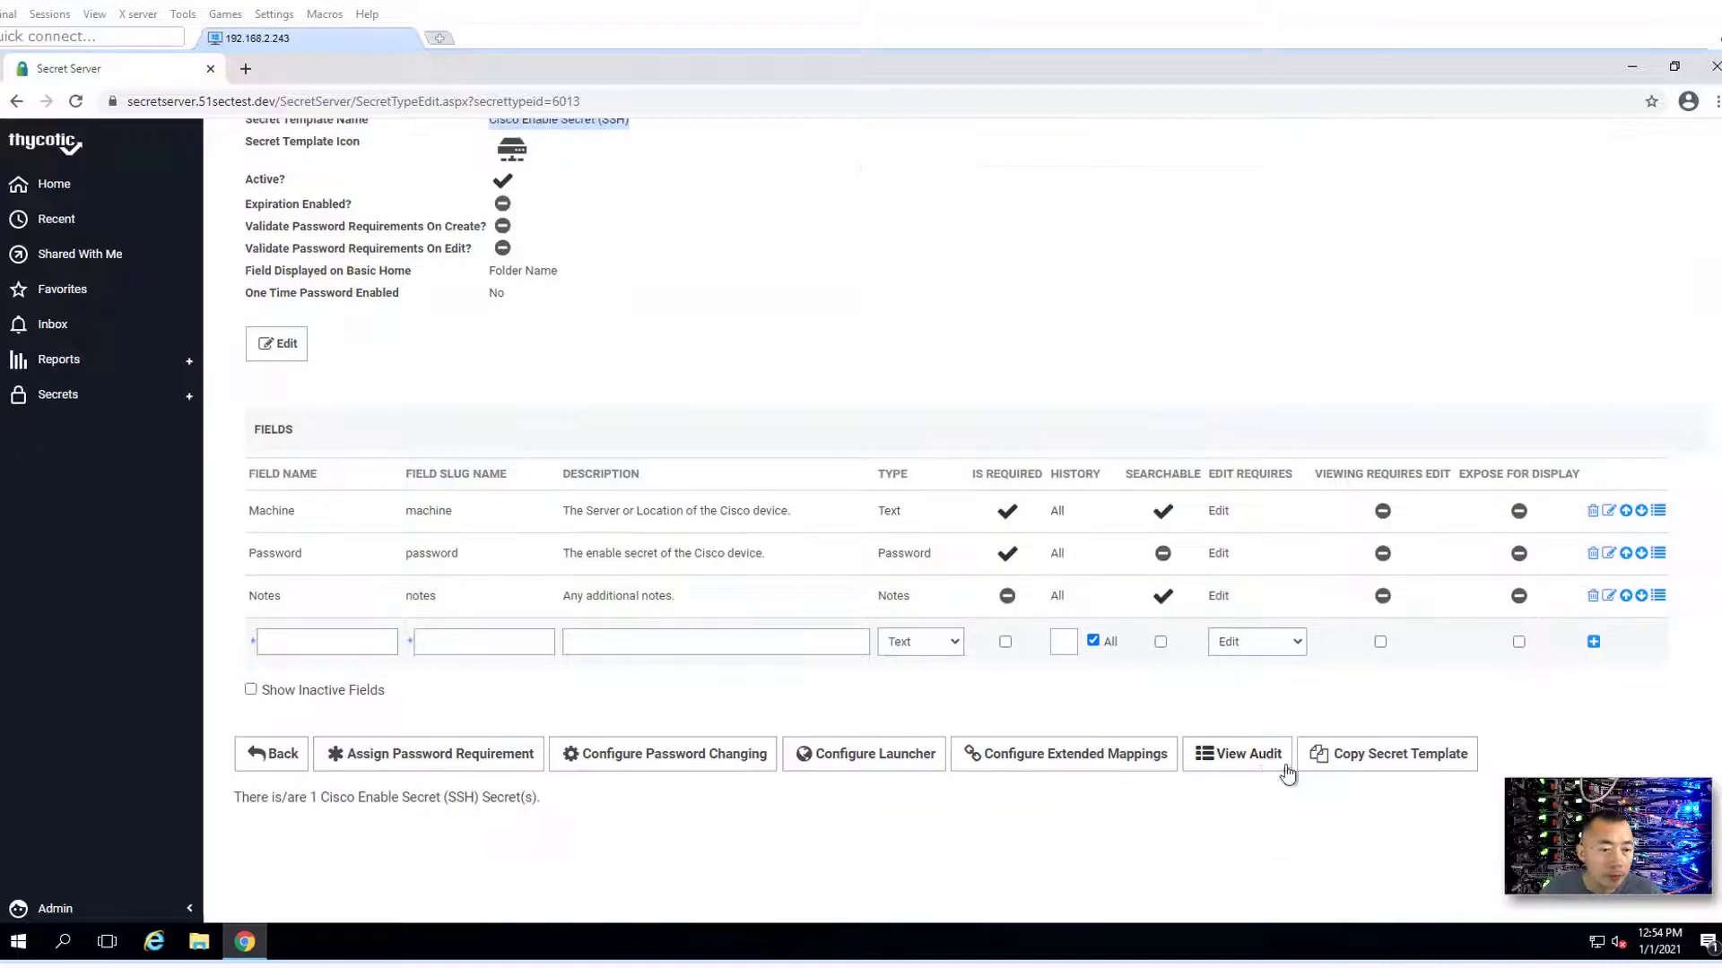
- Copy the template as '51Sec Cisco Enable Secret (SSH)' and continue to the new copy
left_click(1348, 754)
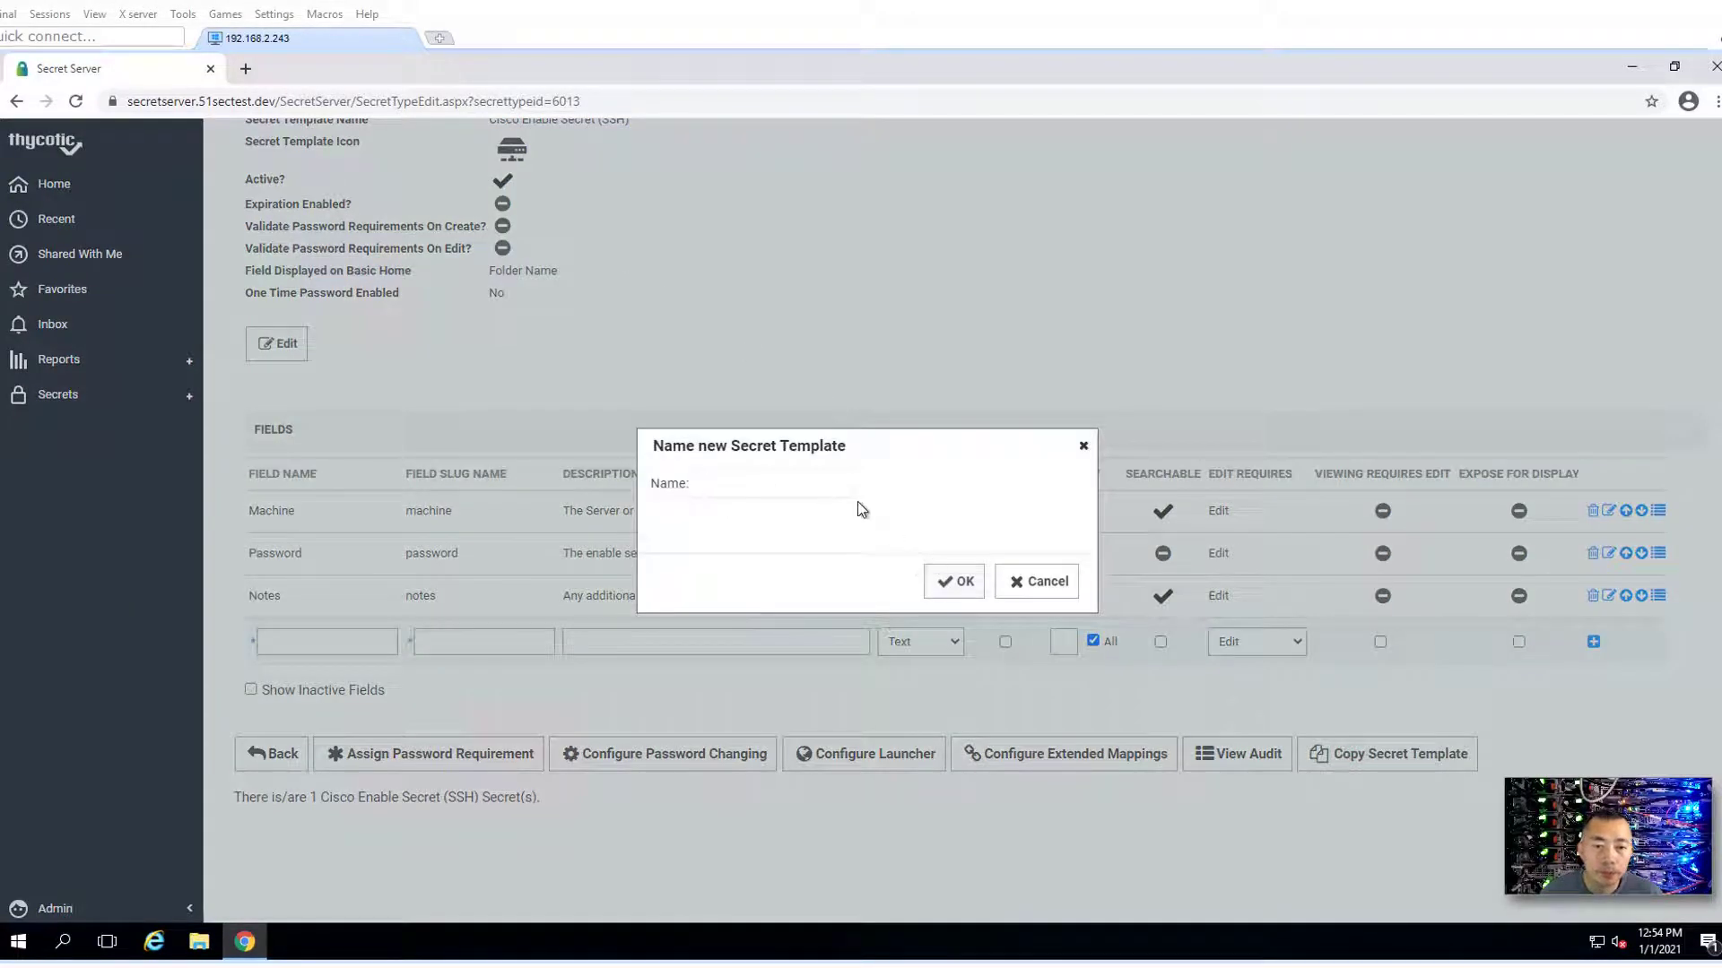
key("ctrl+v")
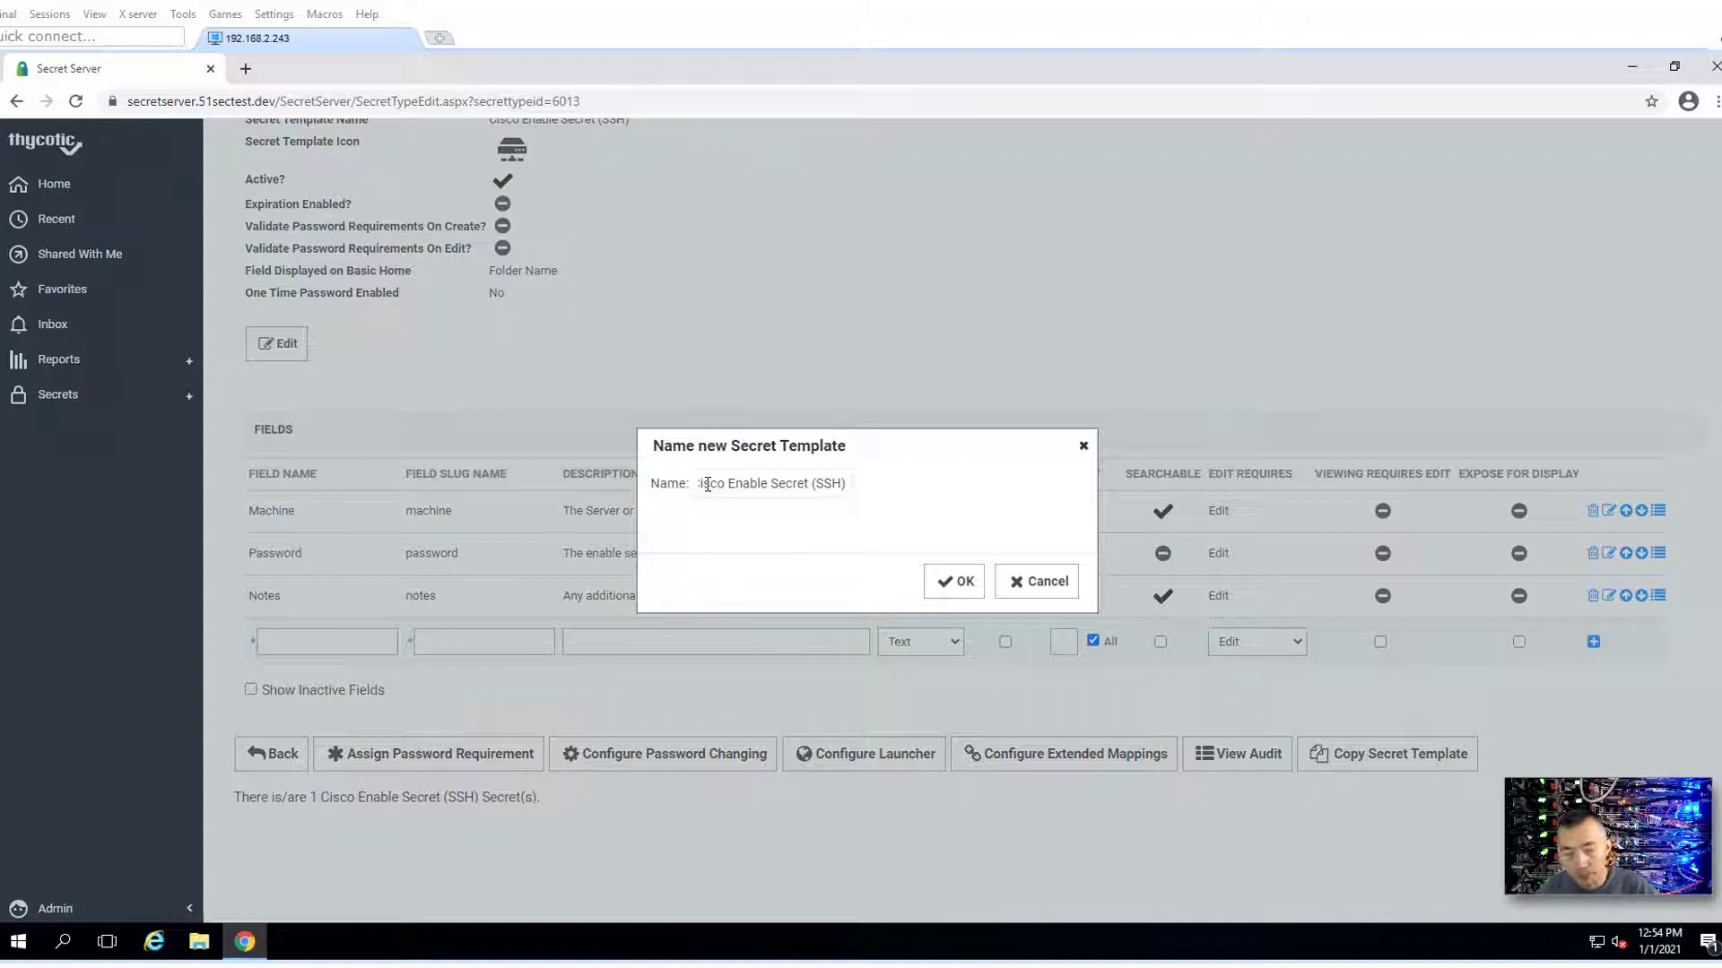
key("Home")
key("Delete")
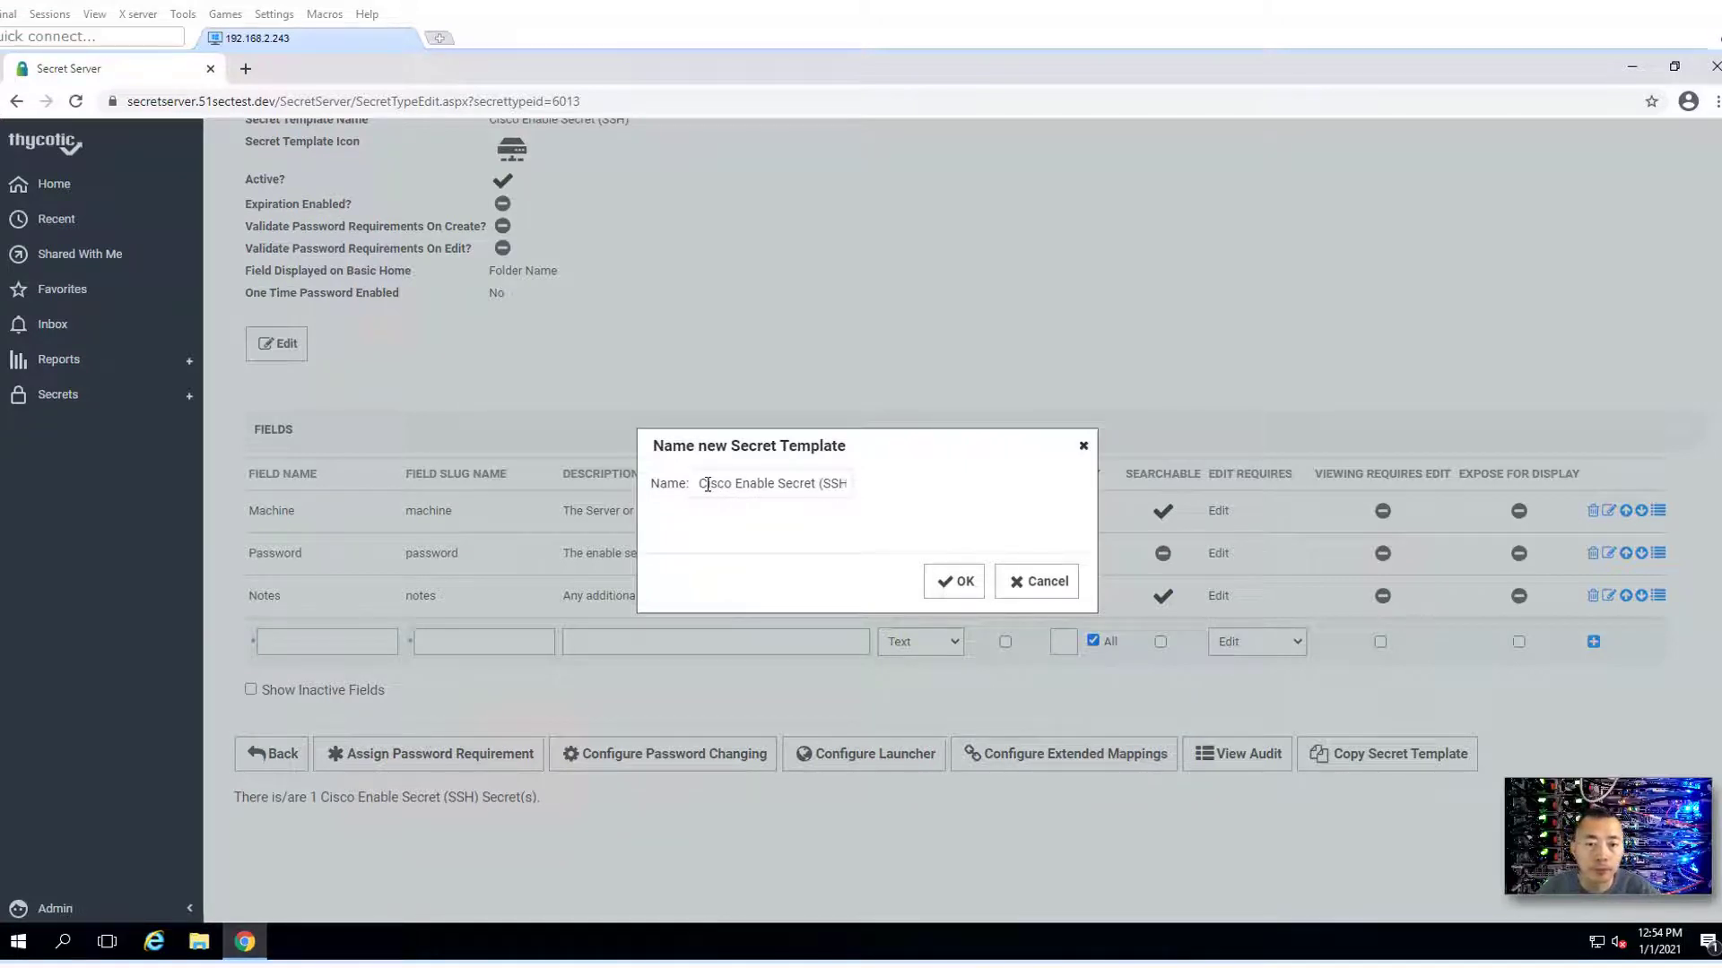
type("C")
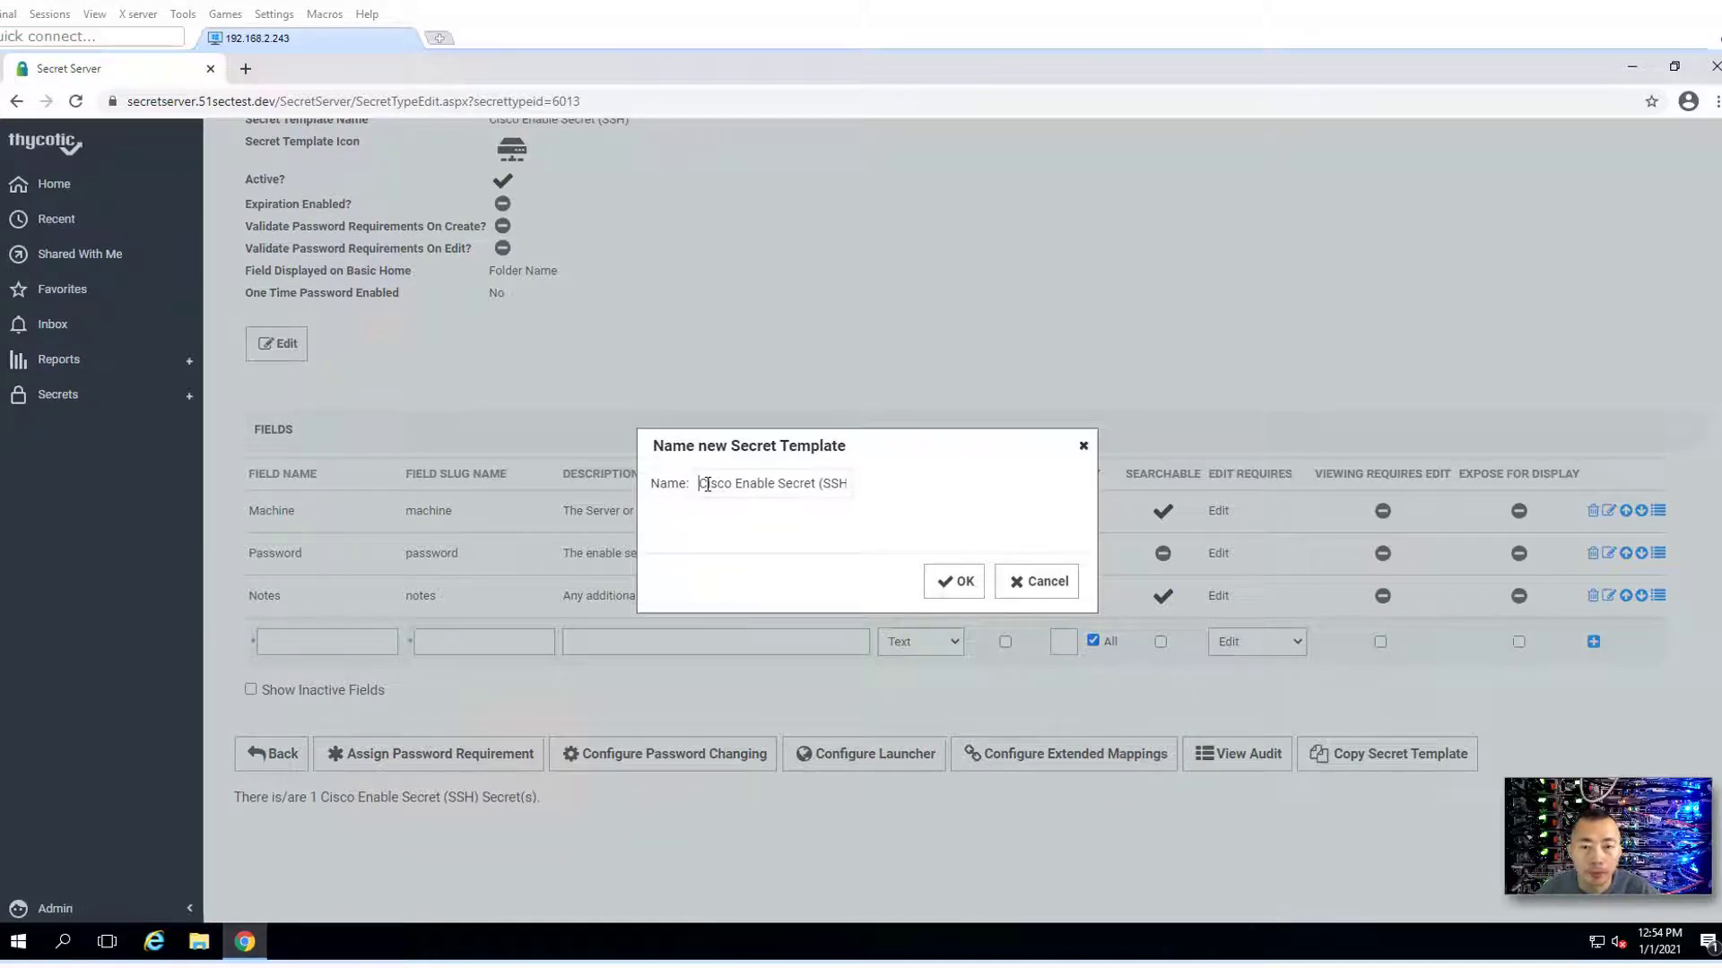
type("51Sec")
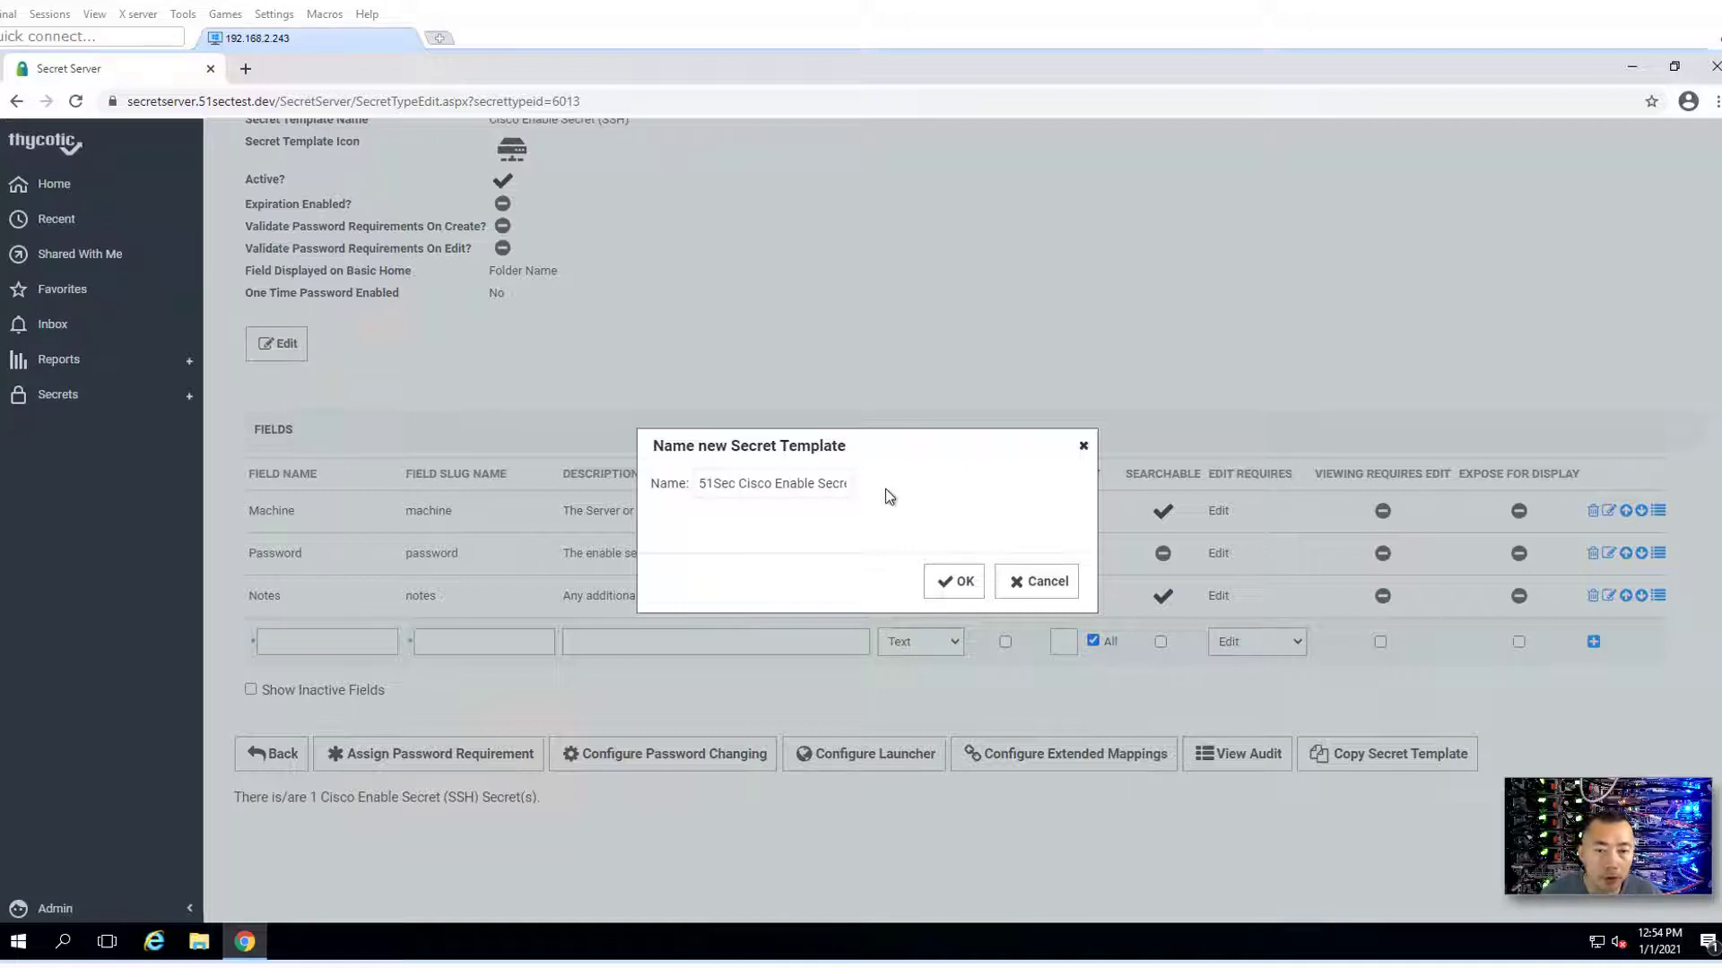
left_click_drag(823, 484, 976, 496)
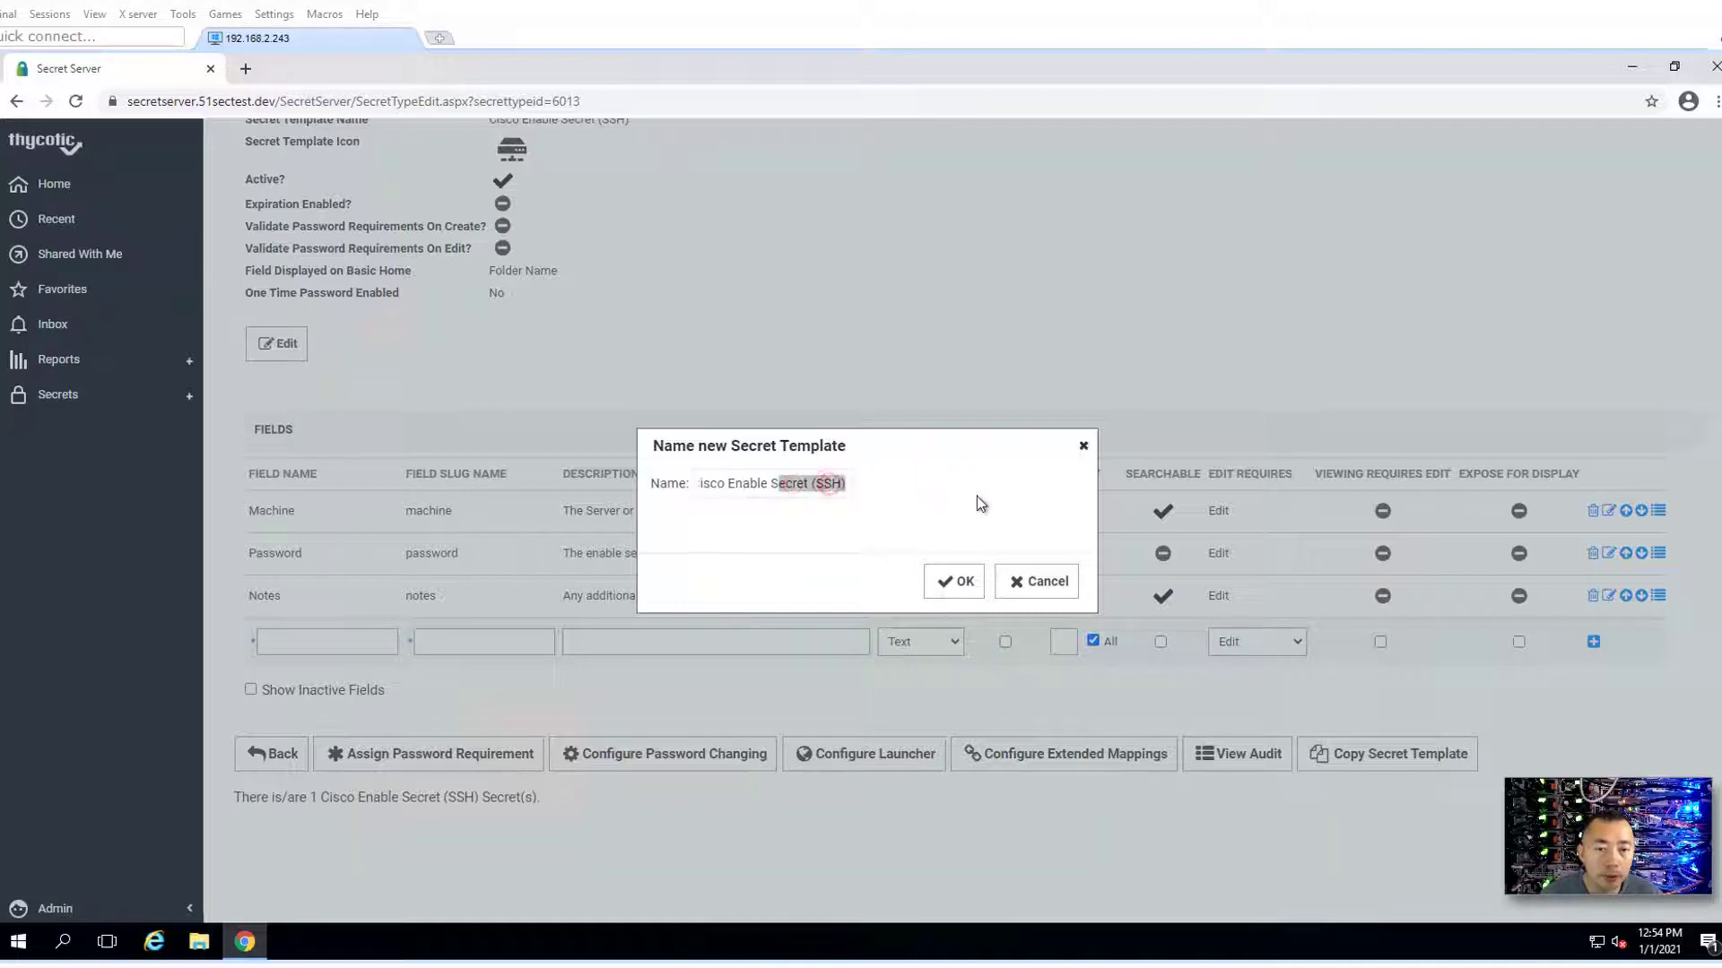
left_click(961, 583)
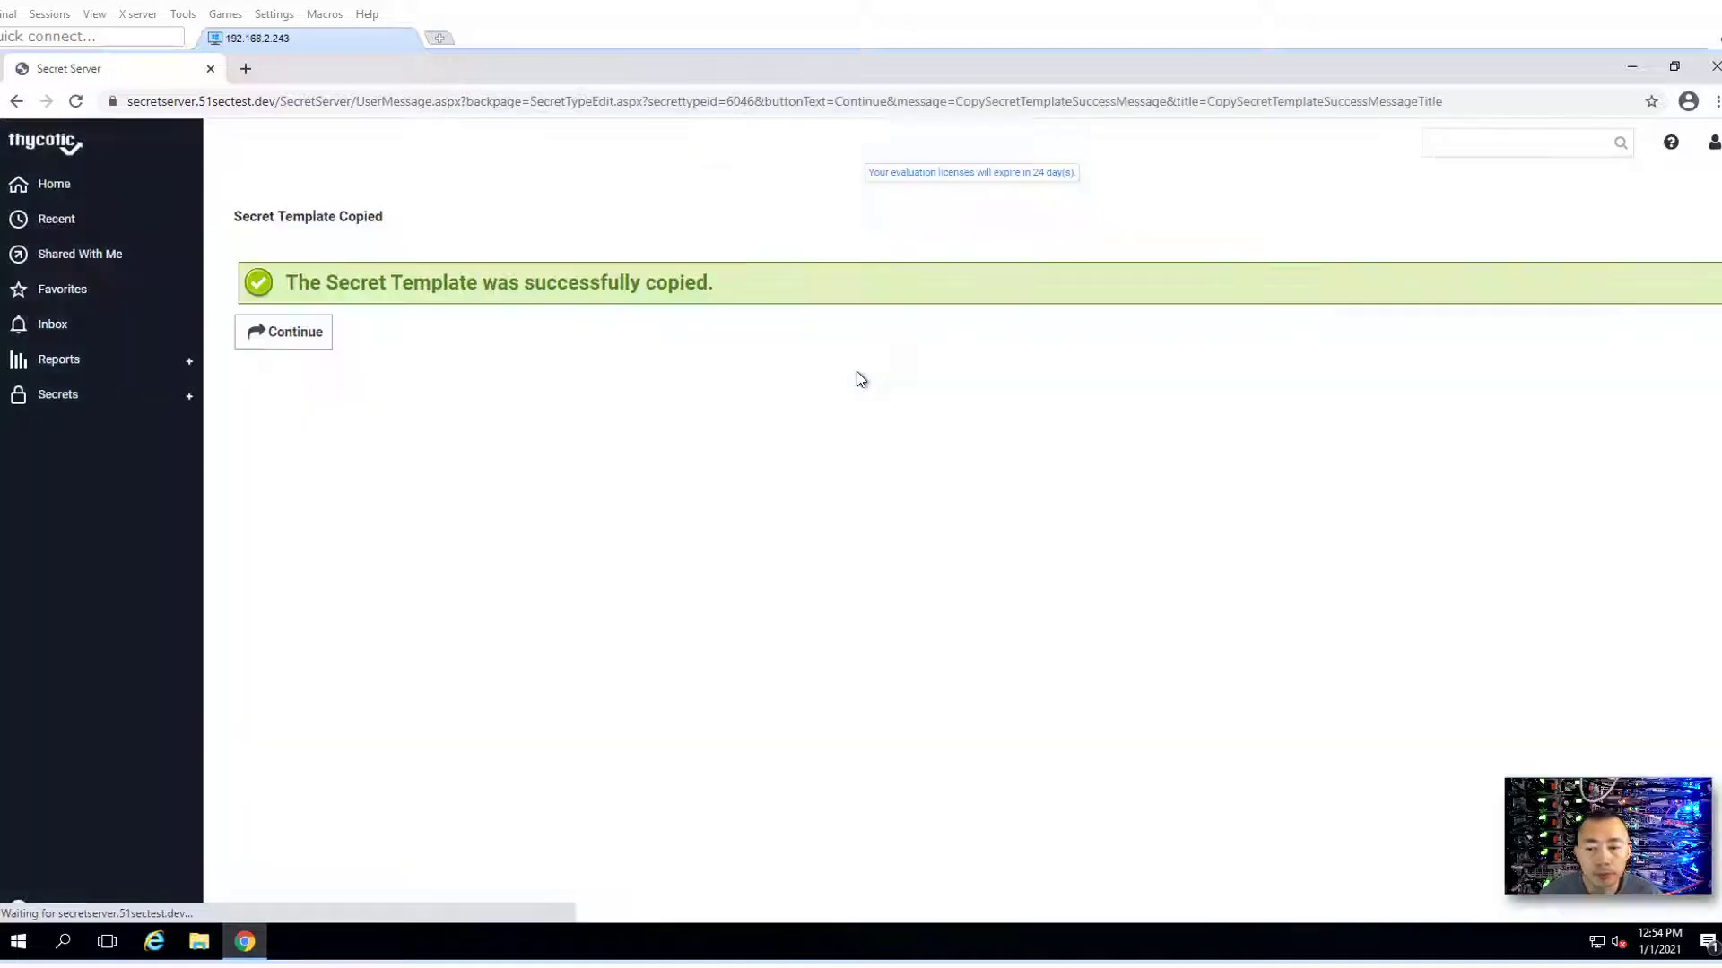
left_click(308, 331)
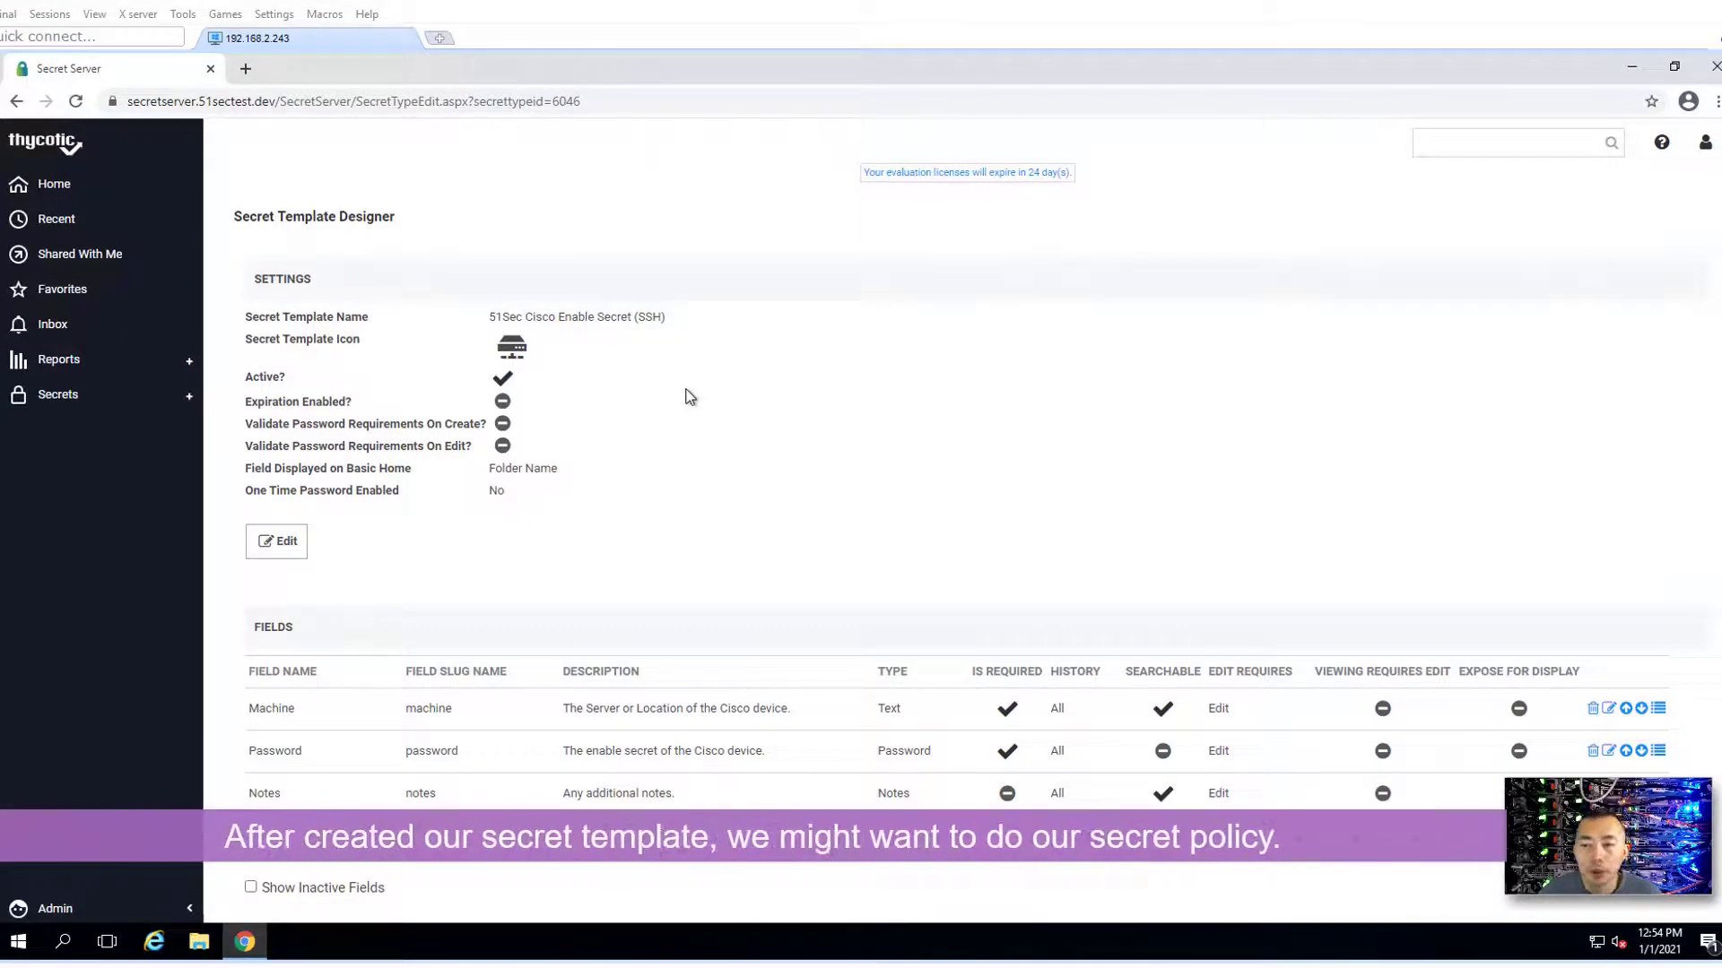
- From All Secrets, go to Admin > Secret Policies
left_click(164, 403)
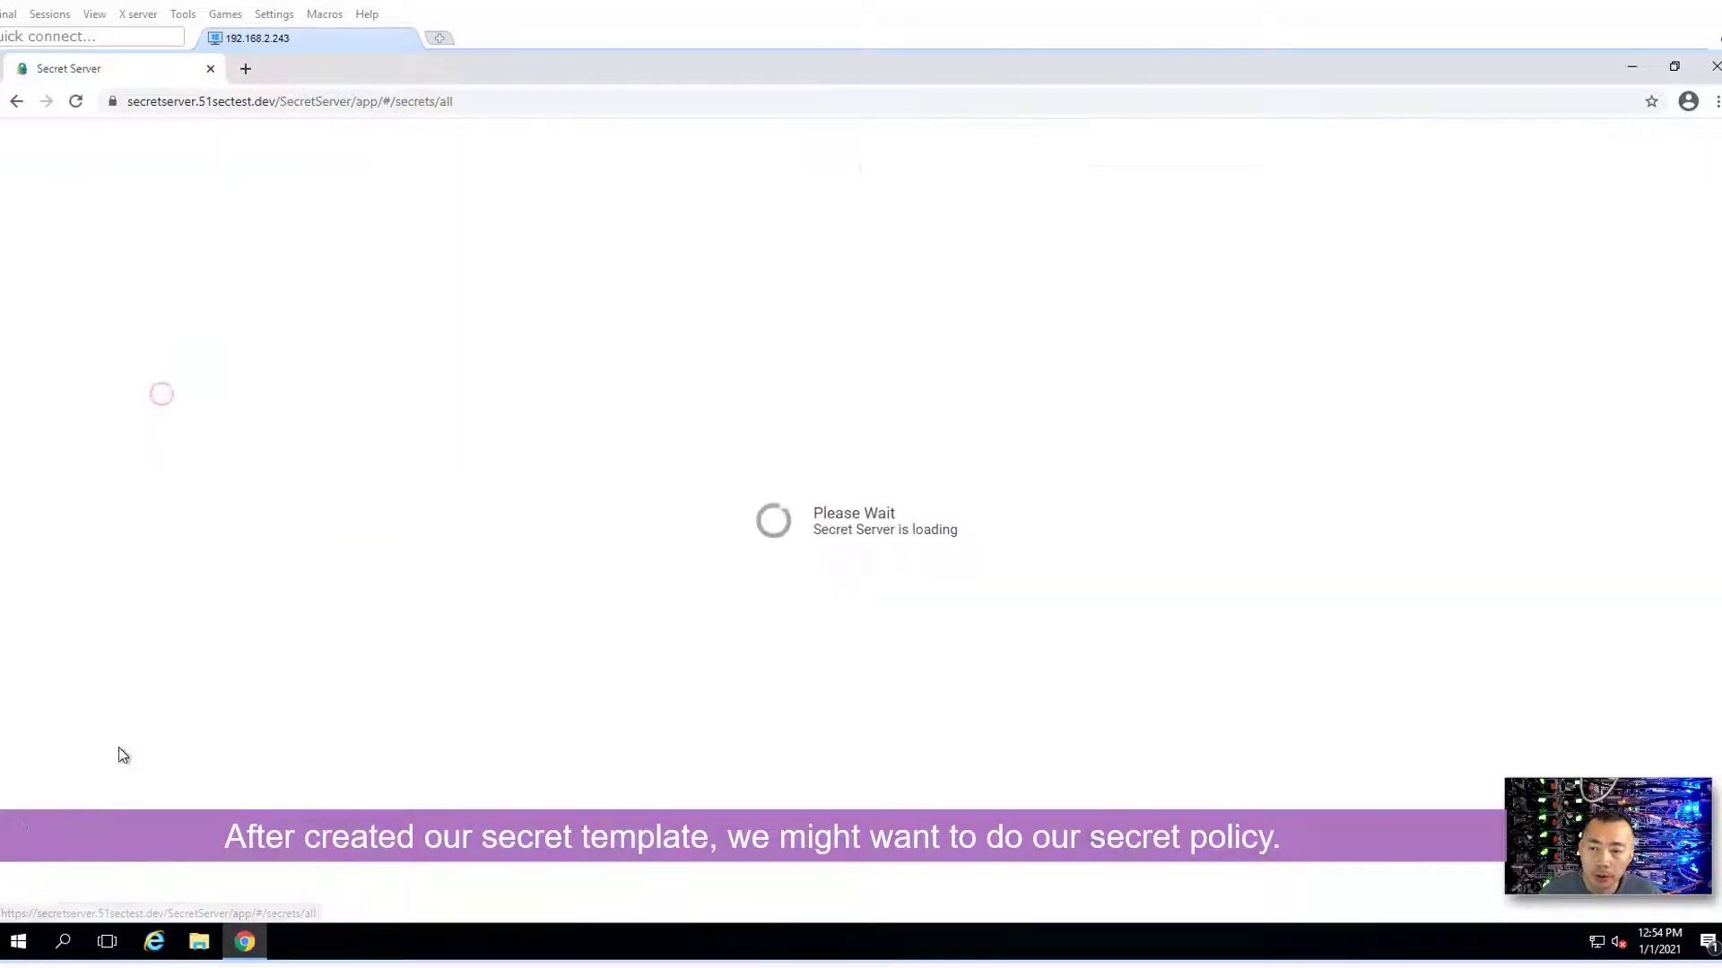
left_click(93, 911)
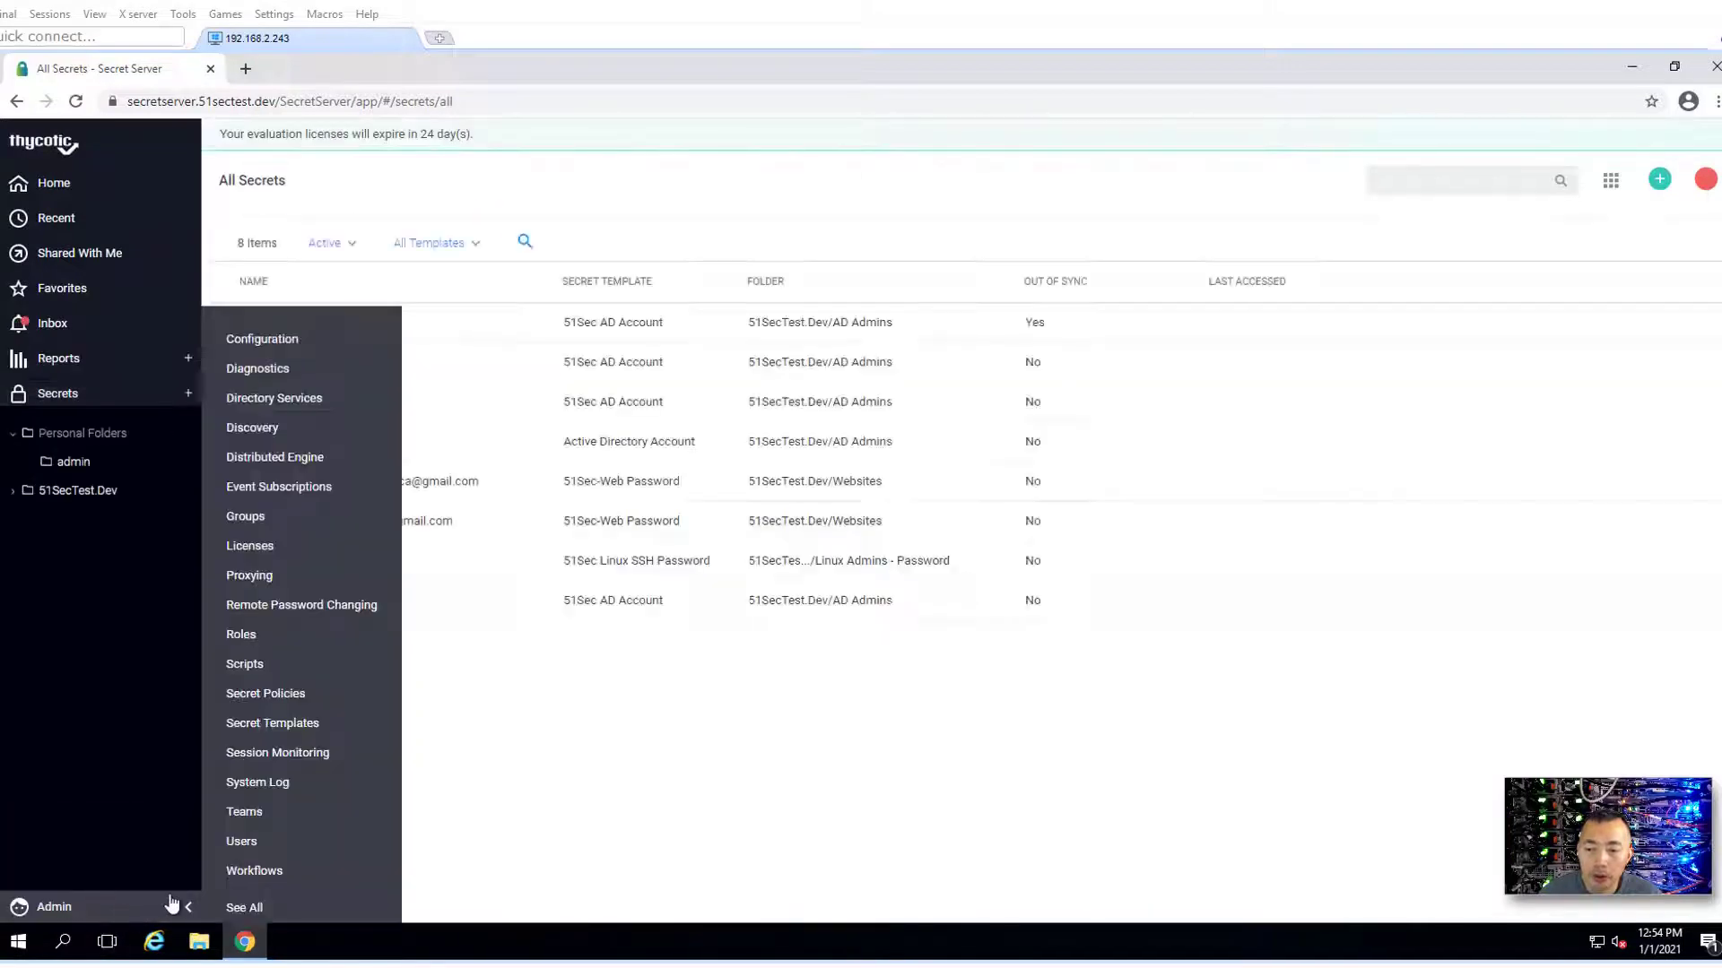
left_click(325, 696)
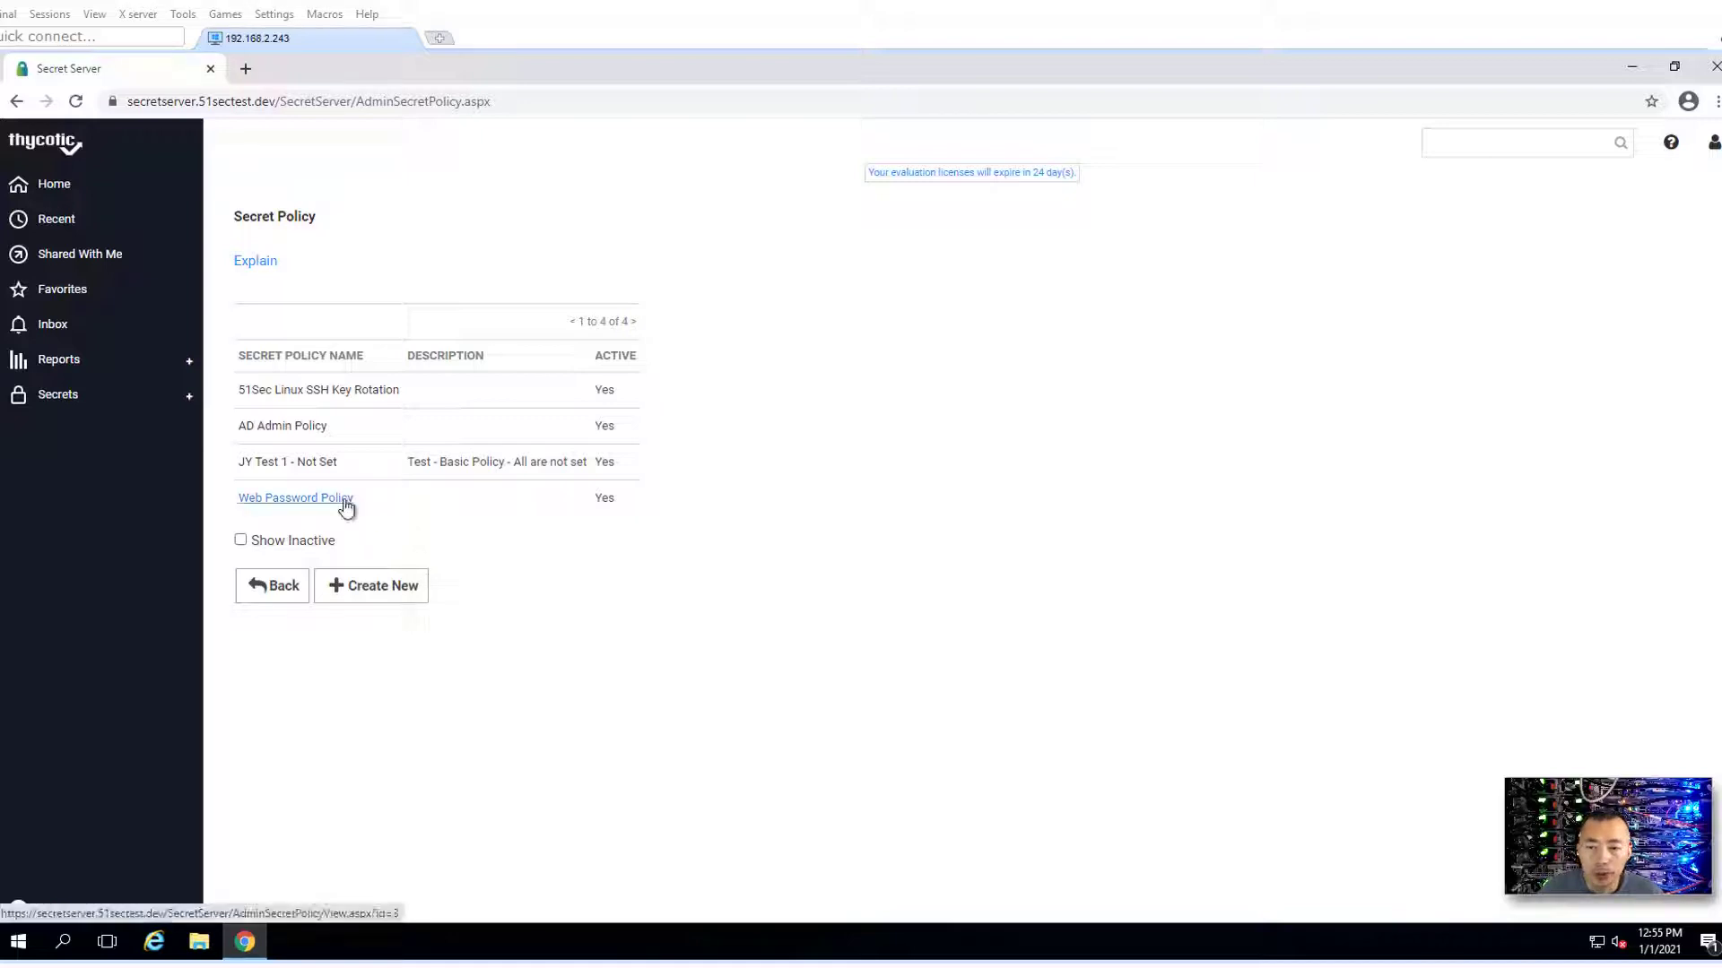
- Start a new policy '51Sec Cisco Device Policy' with Auto Change enforced and turned on
left_click(387, 596)
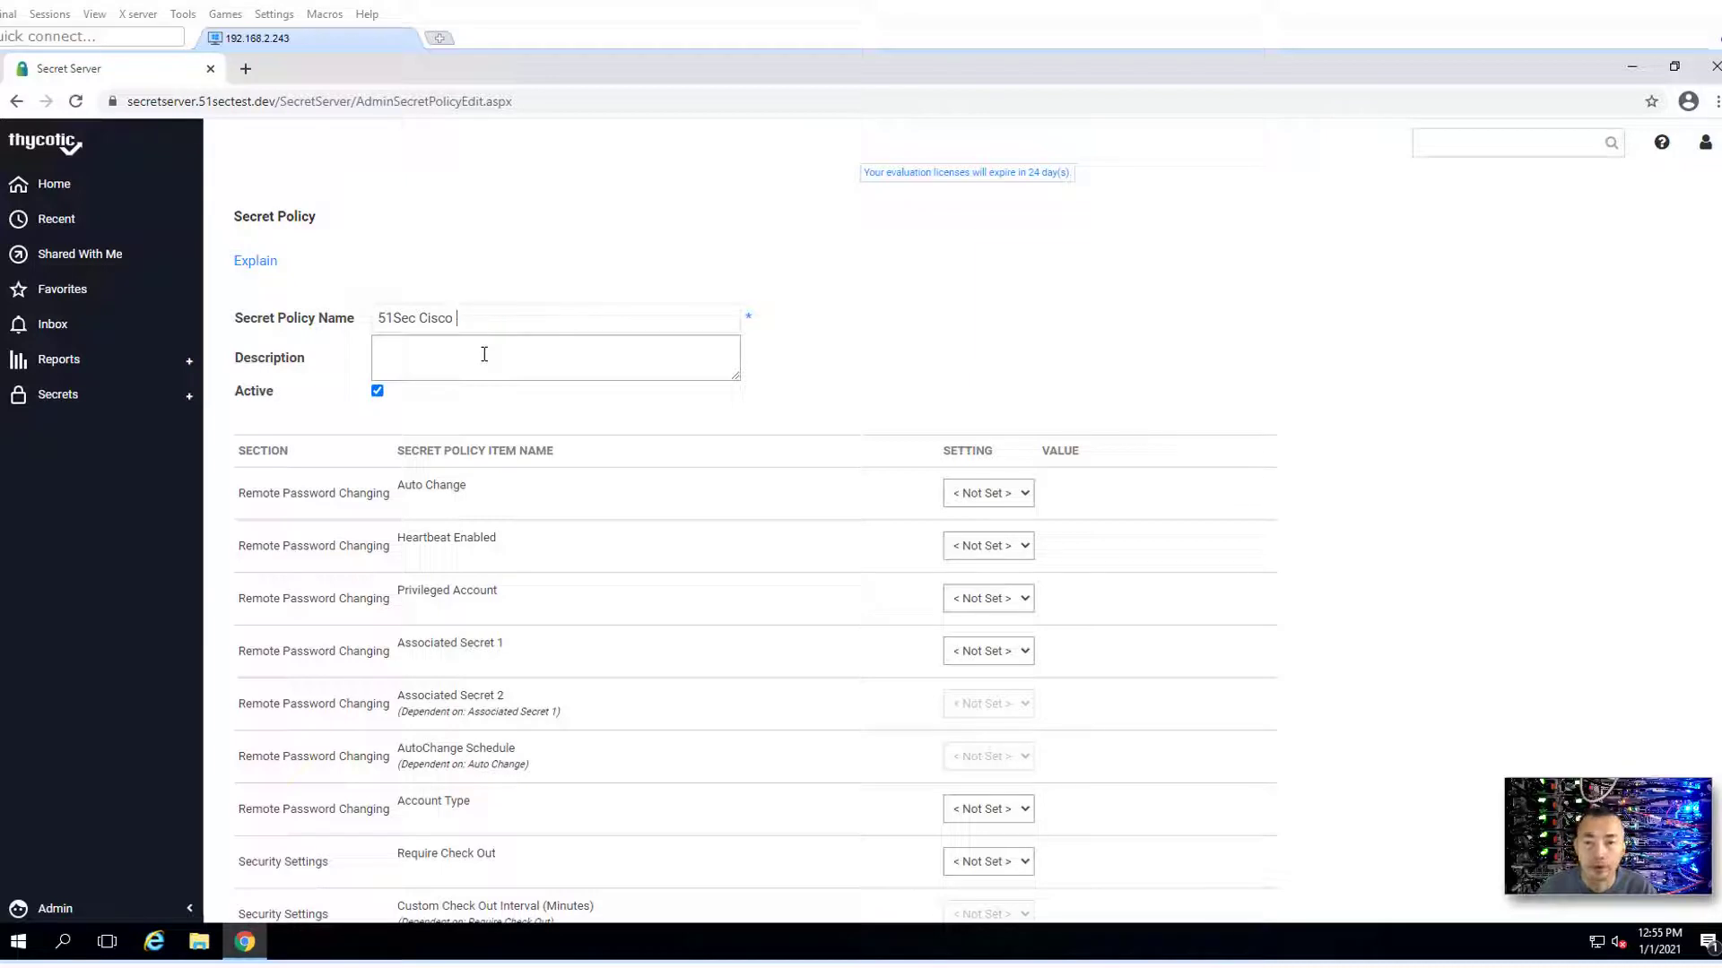
type("Device Policy")
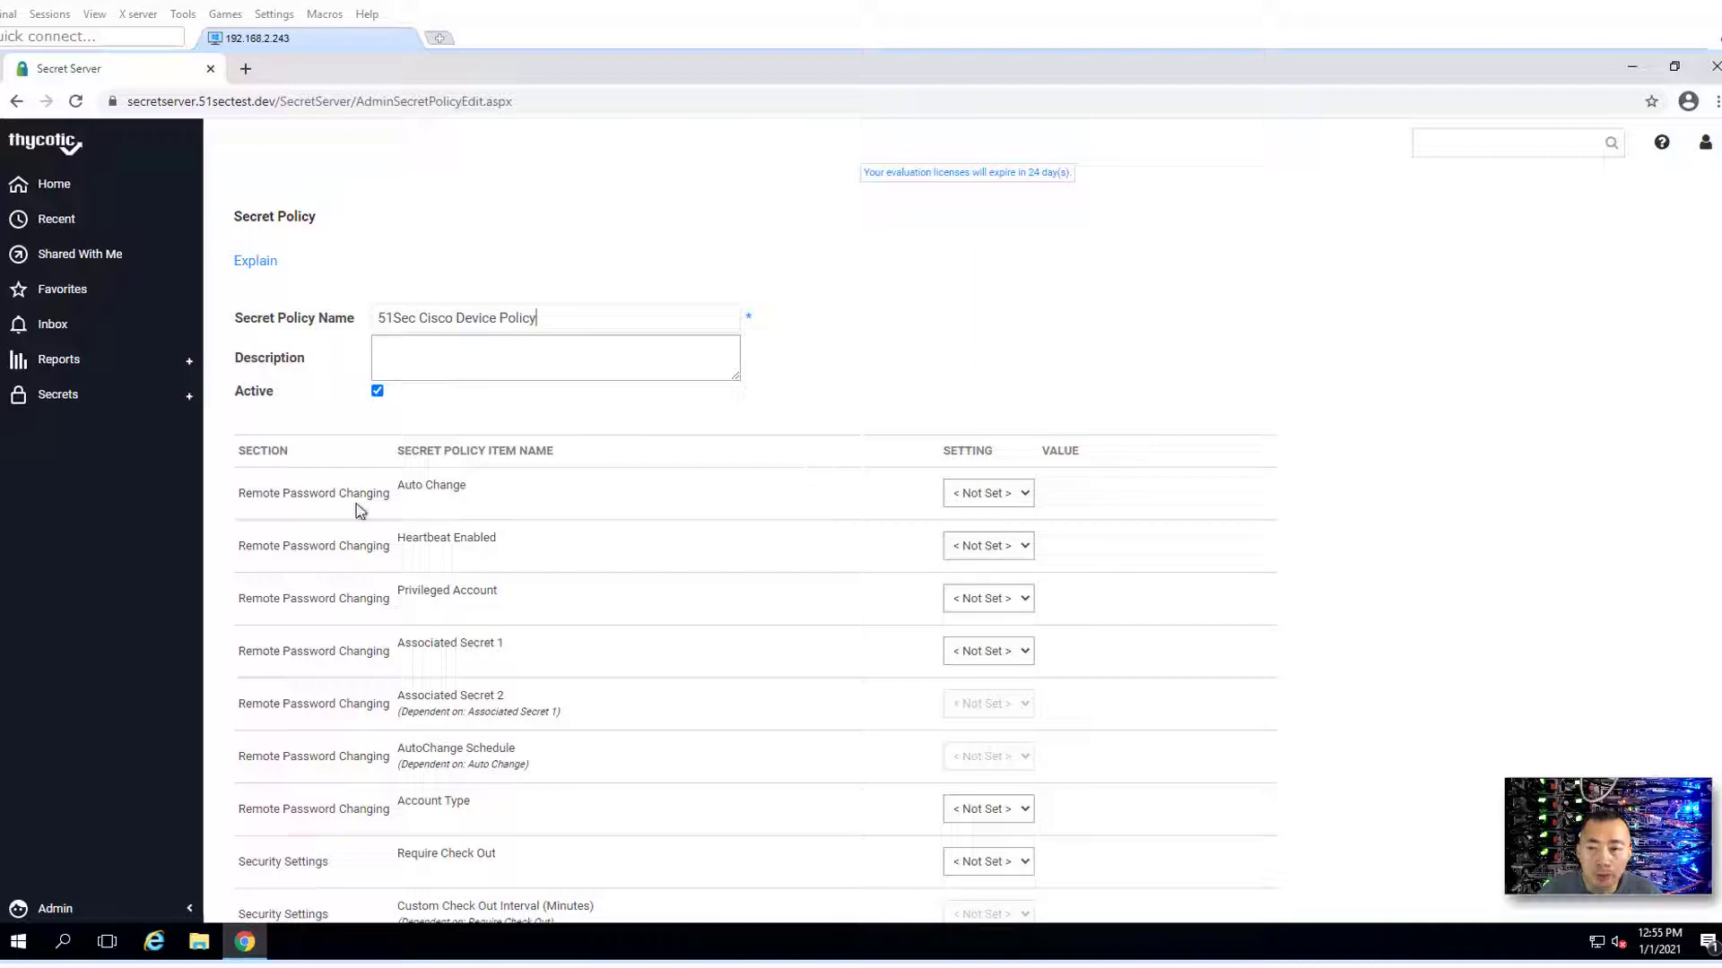
left_click(1023, 494)
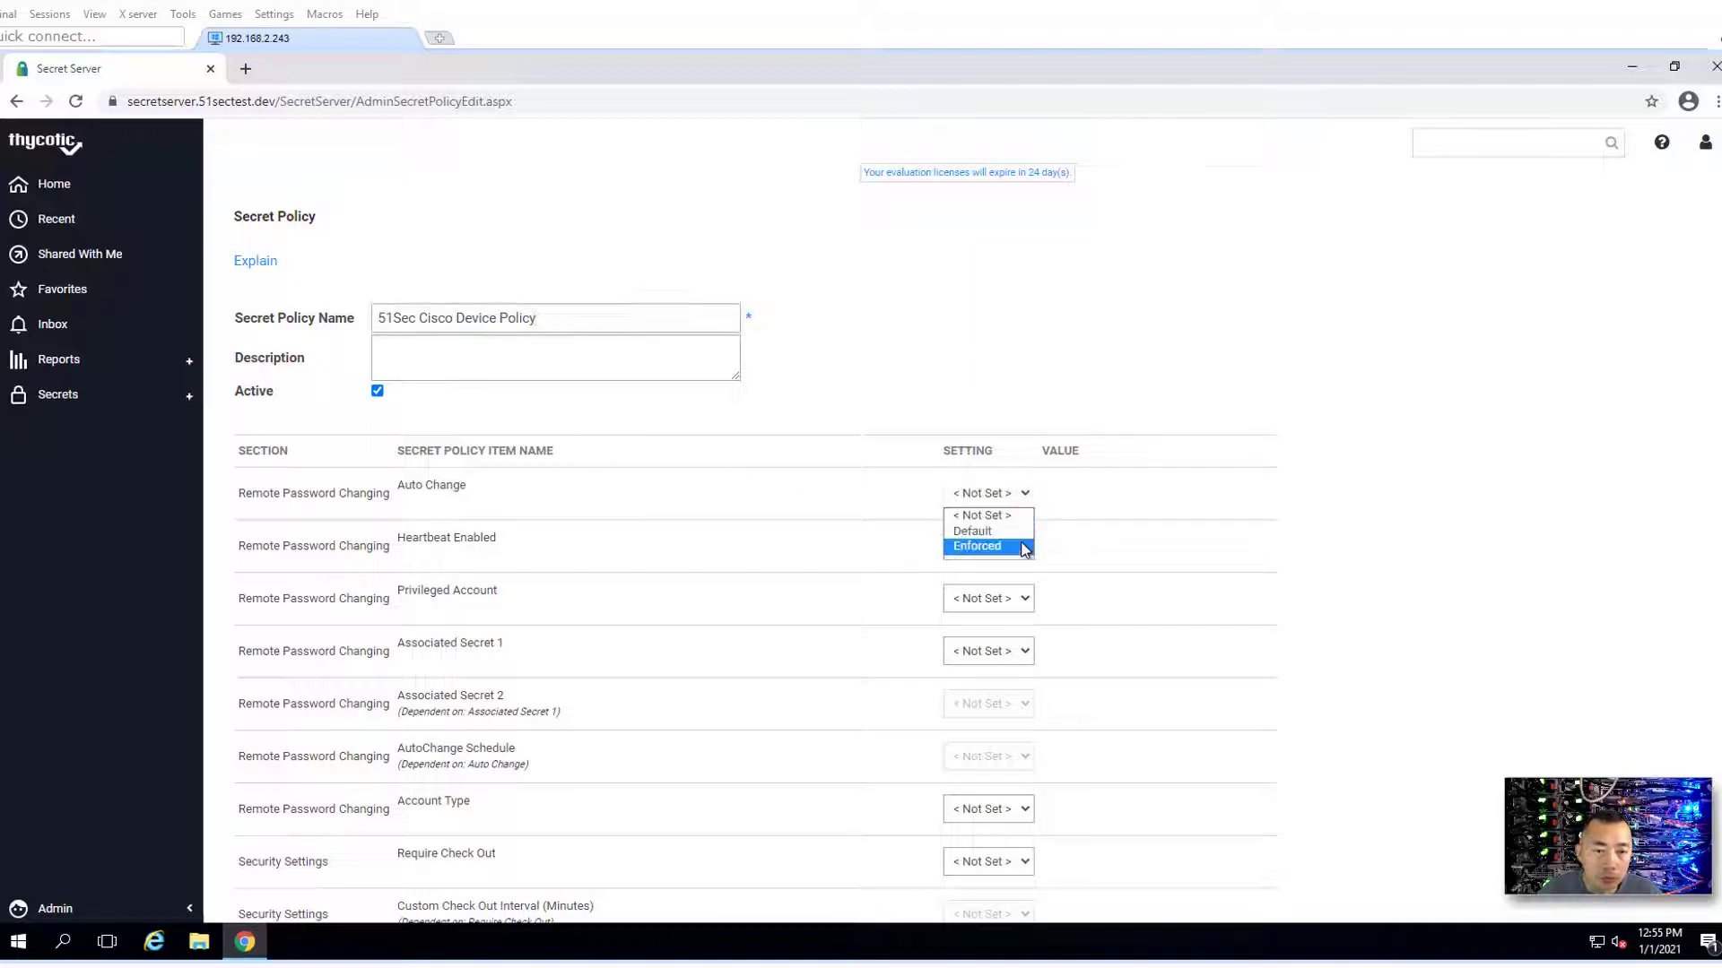
left_click(1023, 546)
left_click(1047, 492)
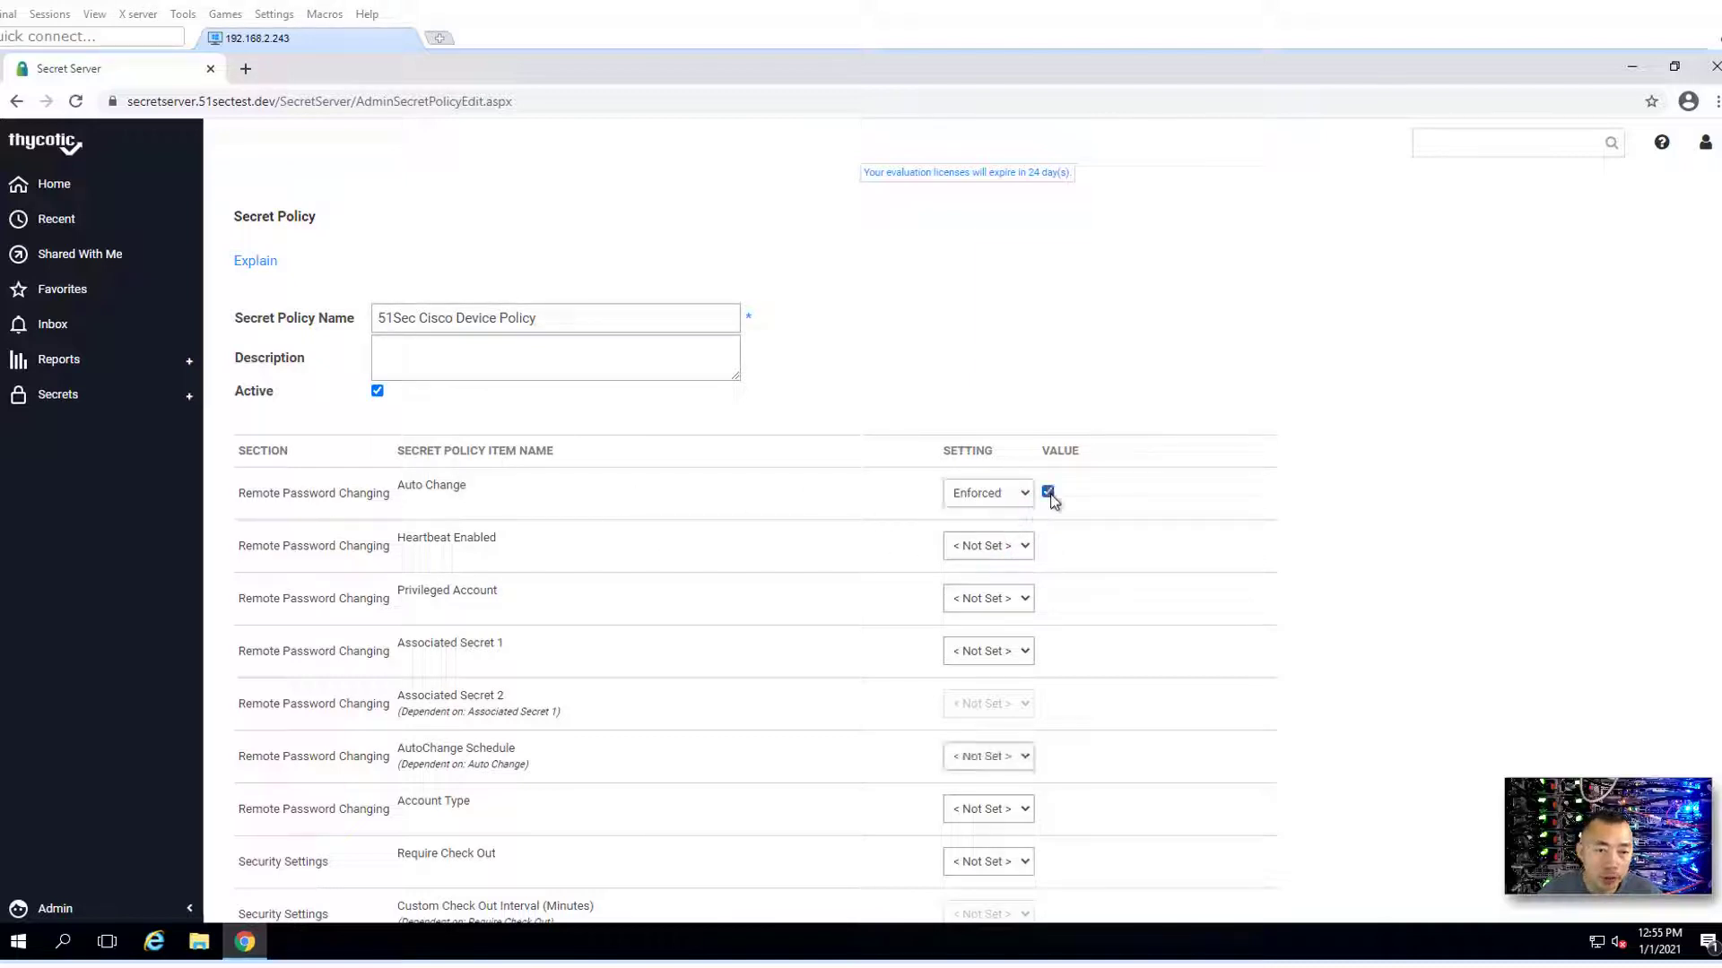
- Set Heartbeat Enabled to Enforced with its value on, then save the policy
left_click(1024, 547)
left_click(1007, 597)
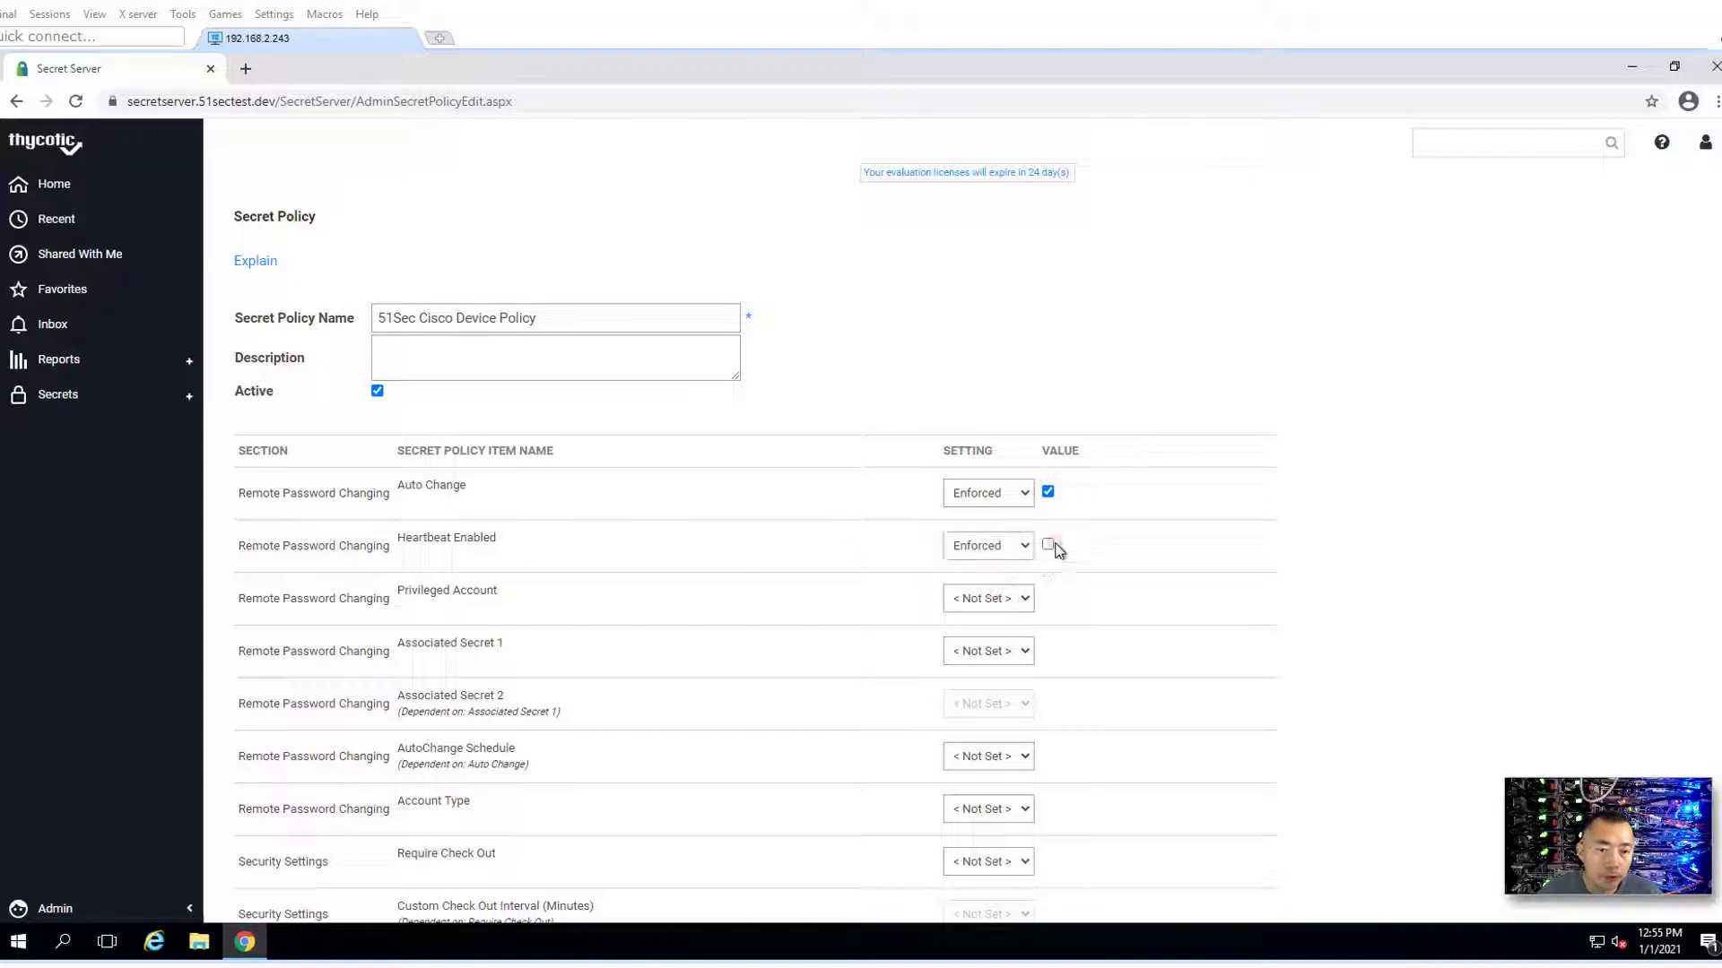
left_click(1054, 544)
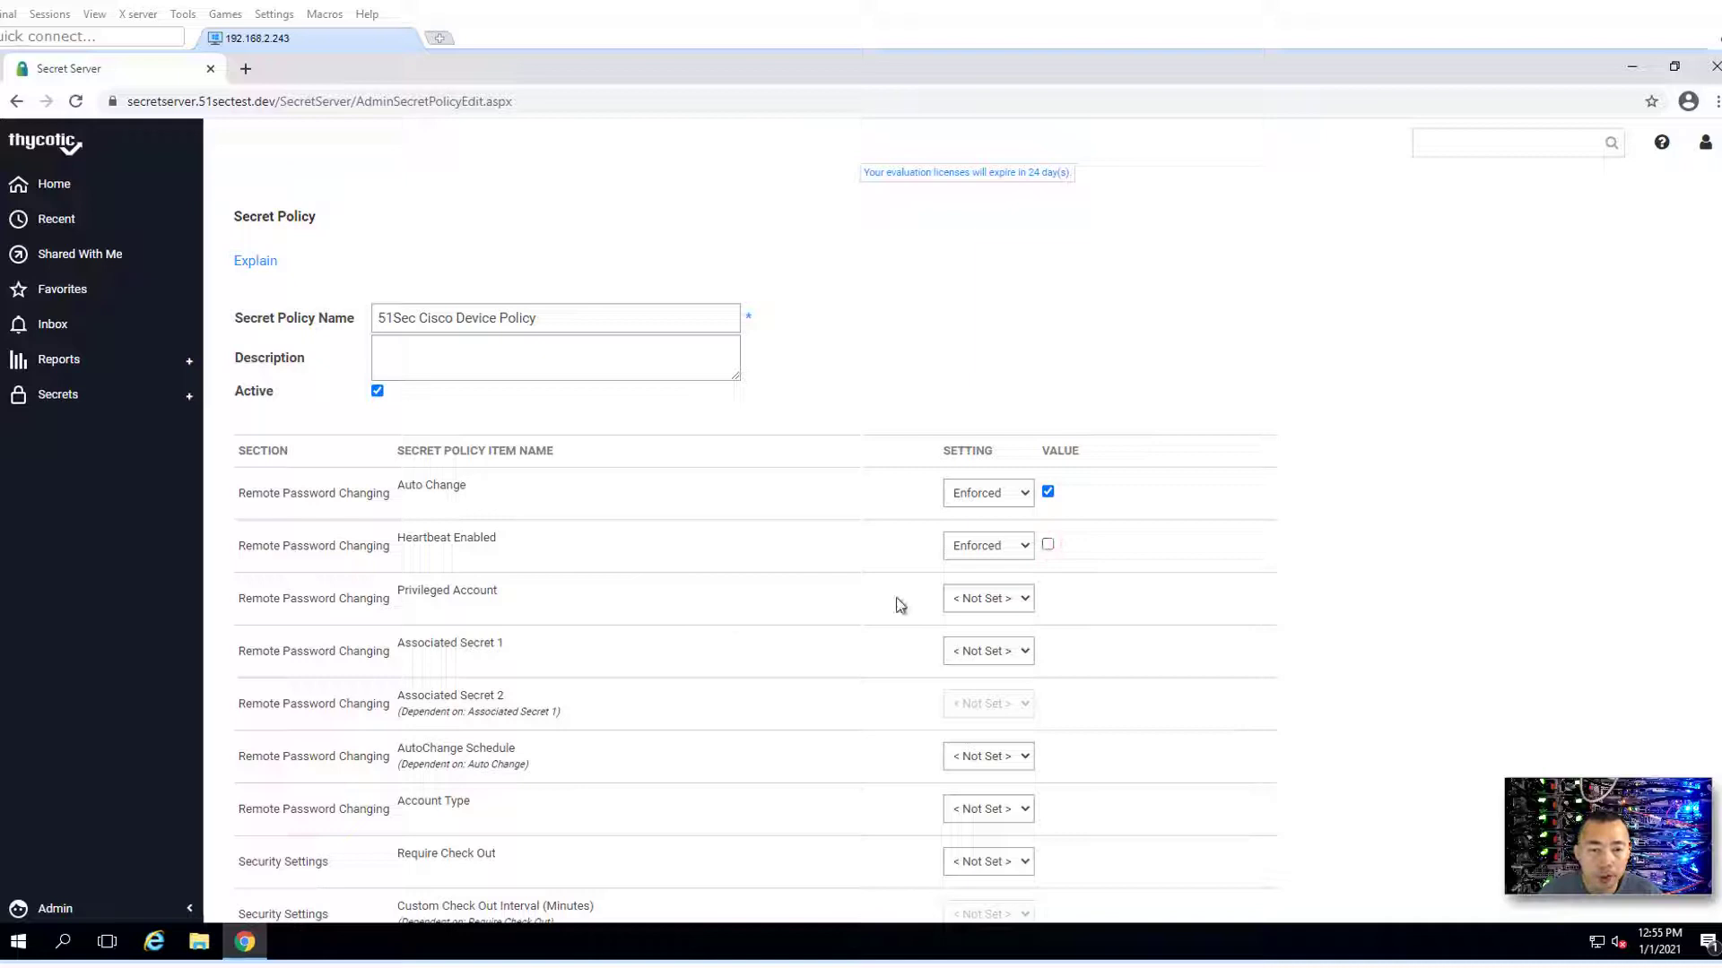
left_click(1049, 546)
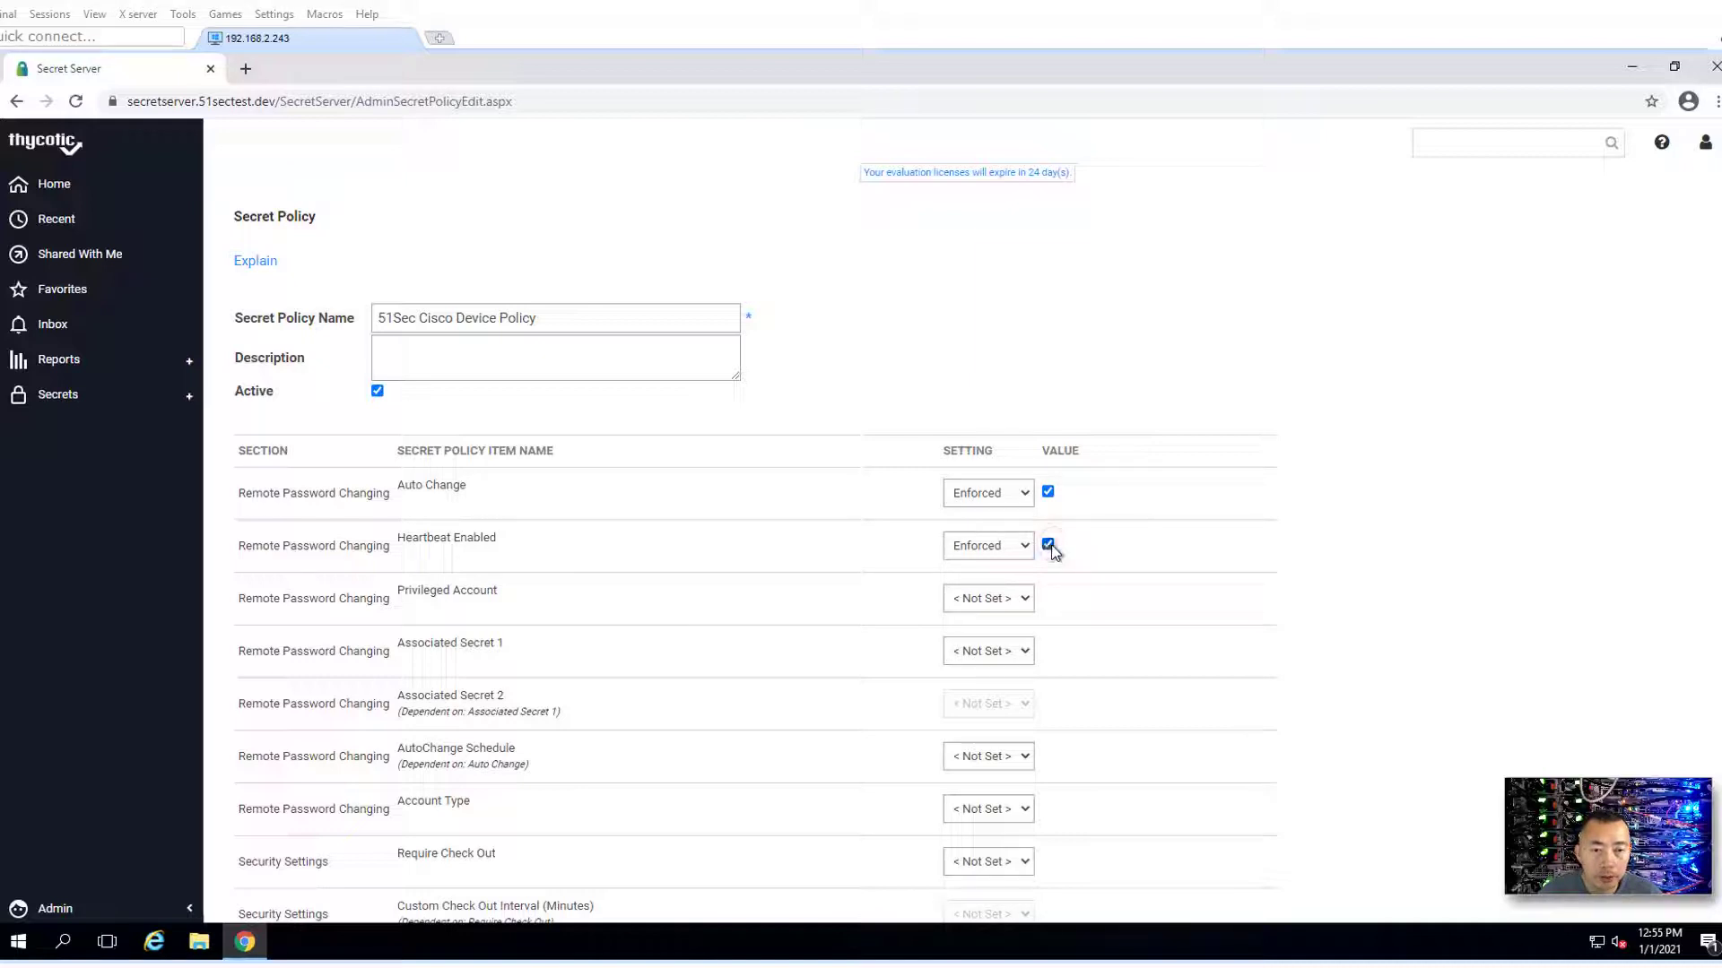
scroll(556, 623, "down", 1)
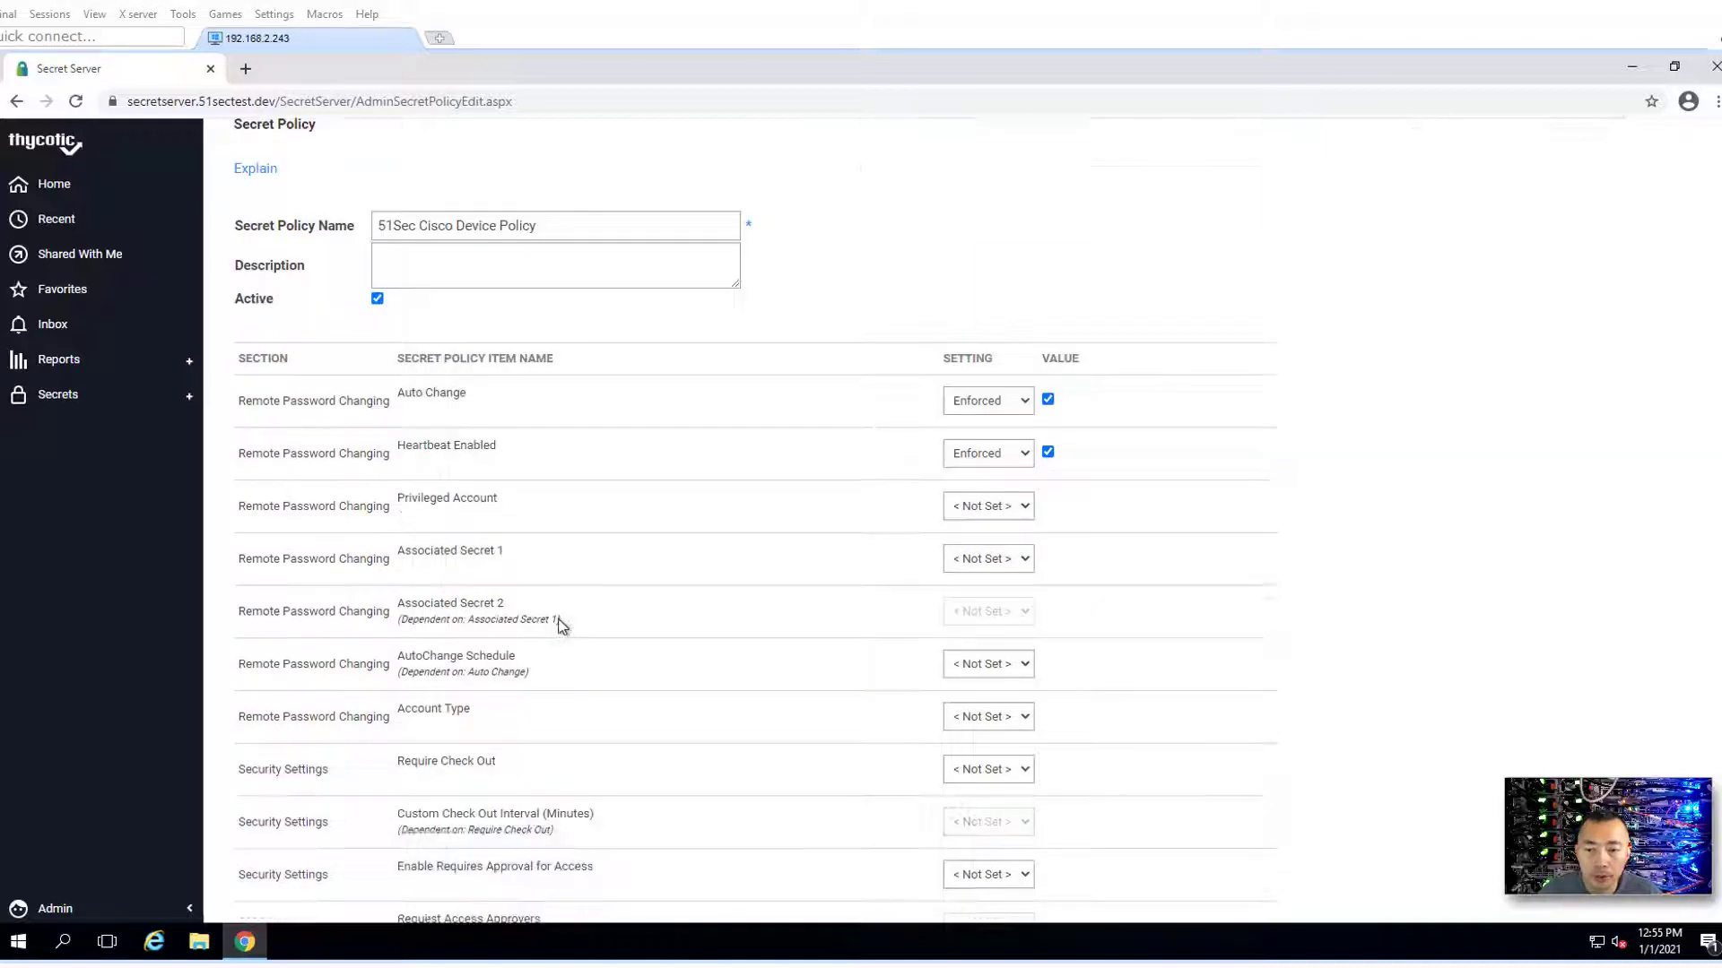
scroll(560, 625, "down", 8)
left_click(280, 787)
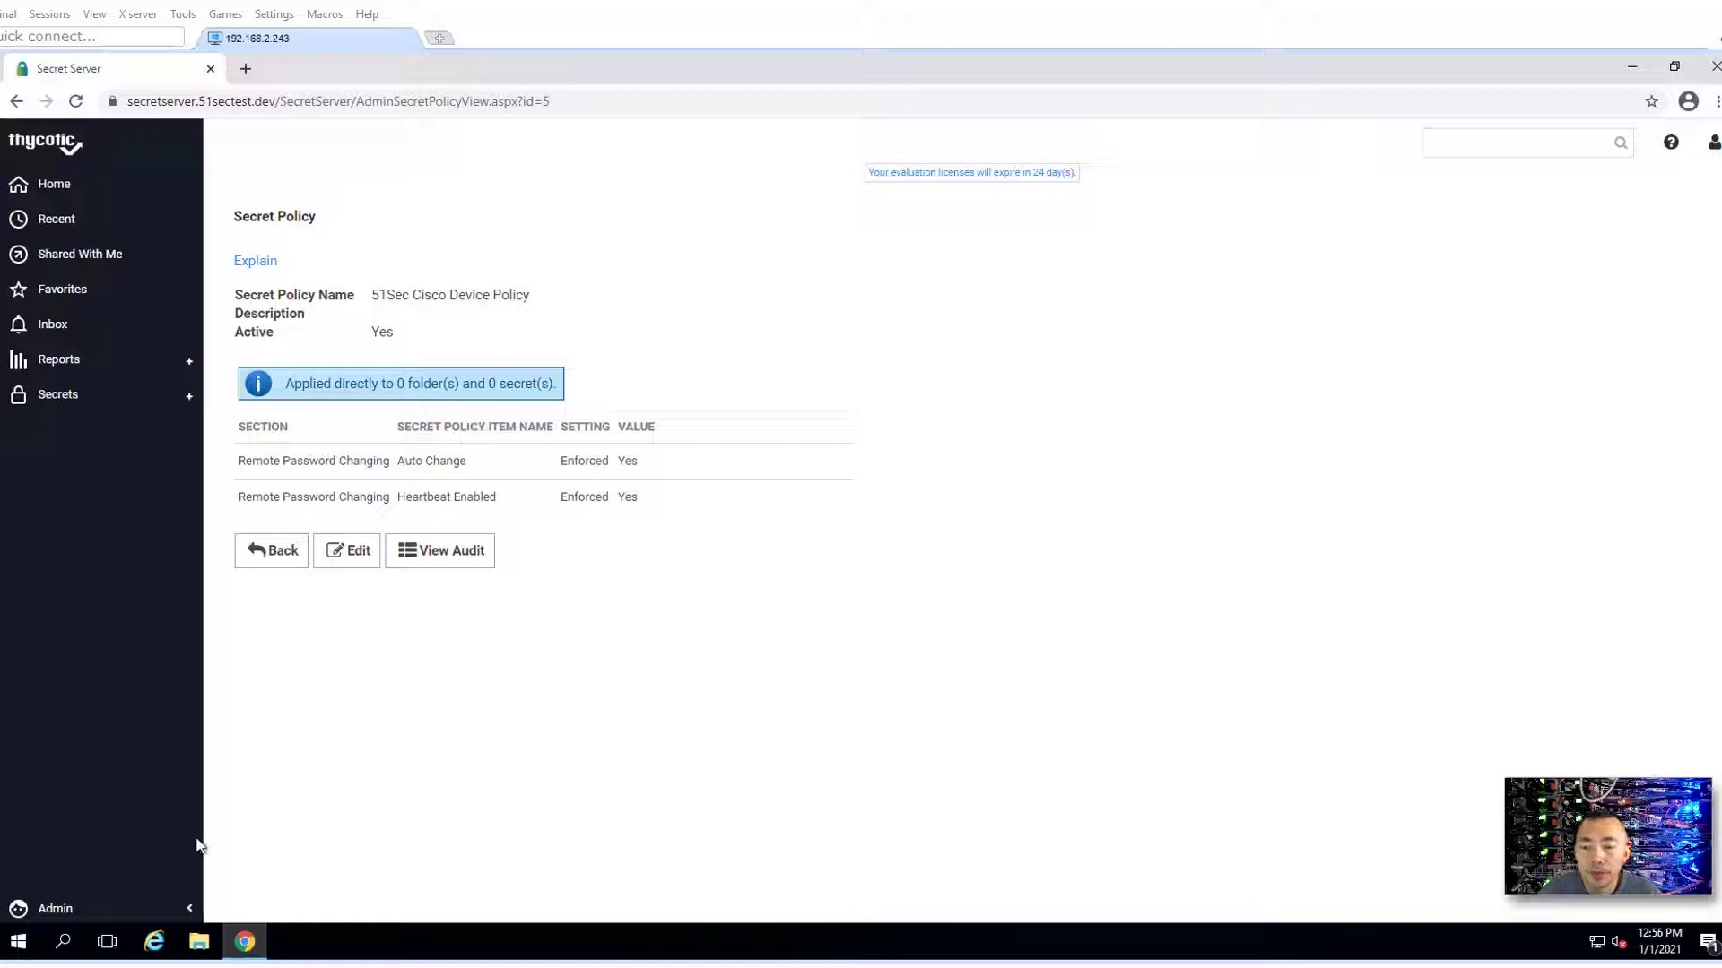
- From the Secrets tree, create a 'Cisco Users' subfolder under 51SecTest.Dev and open it
left_click(95, 909)
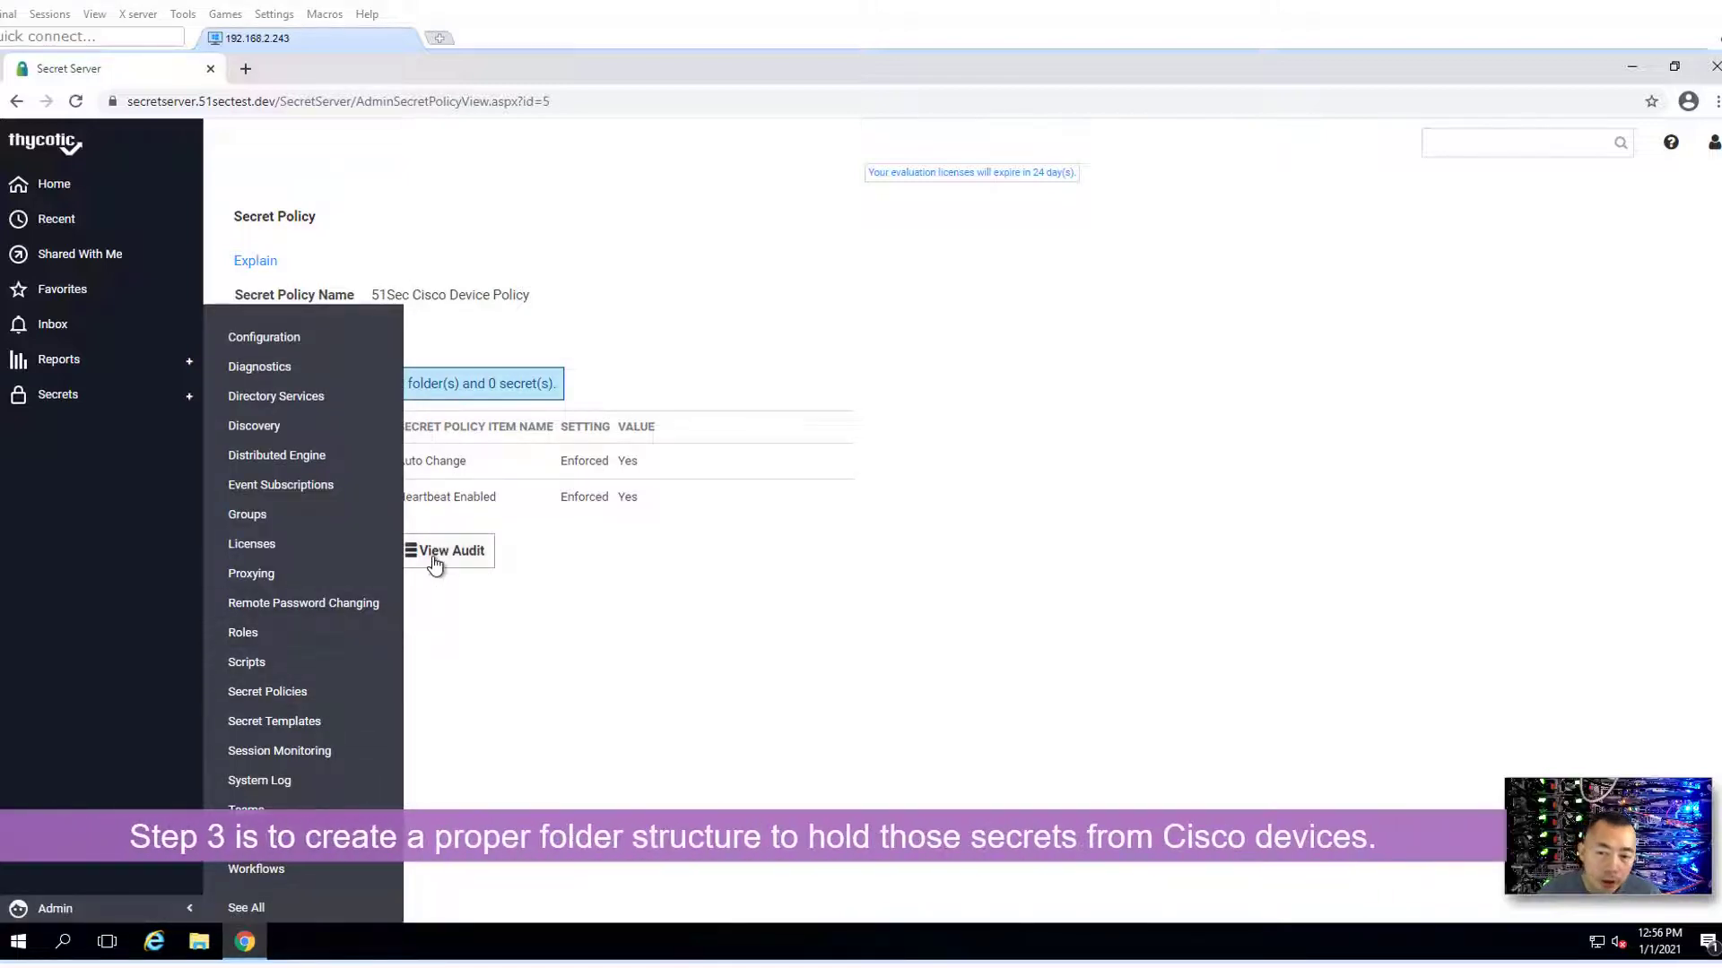
left_click(657, 473)
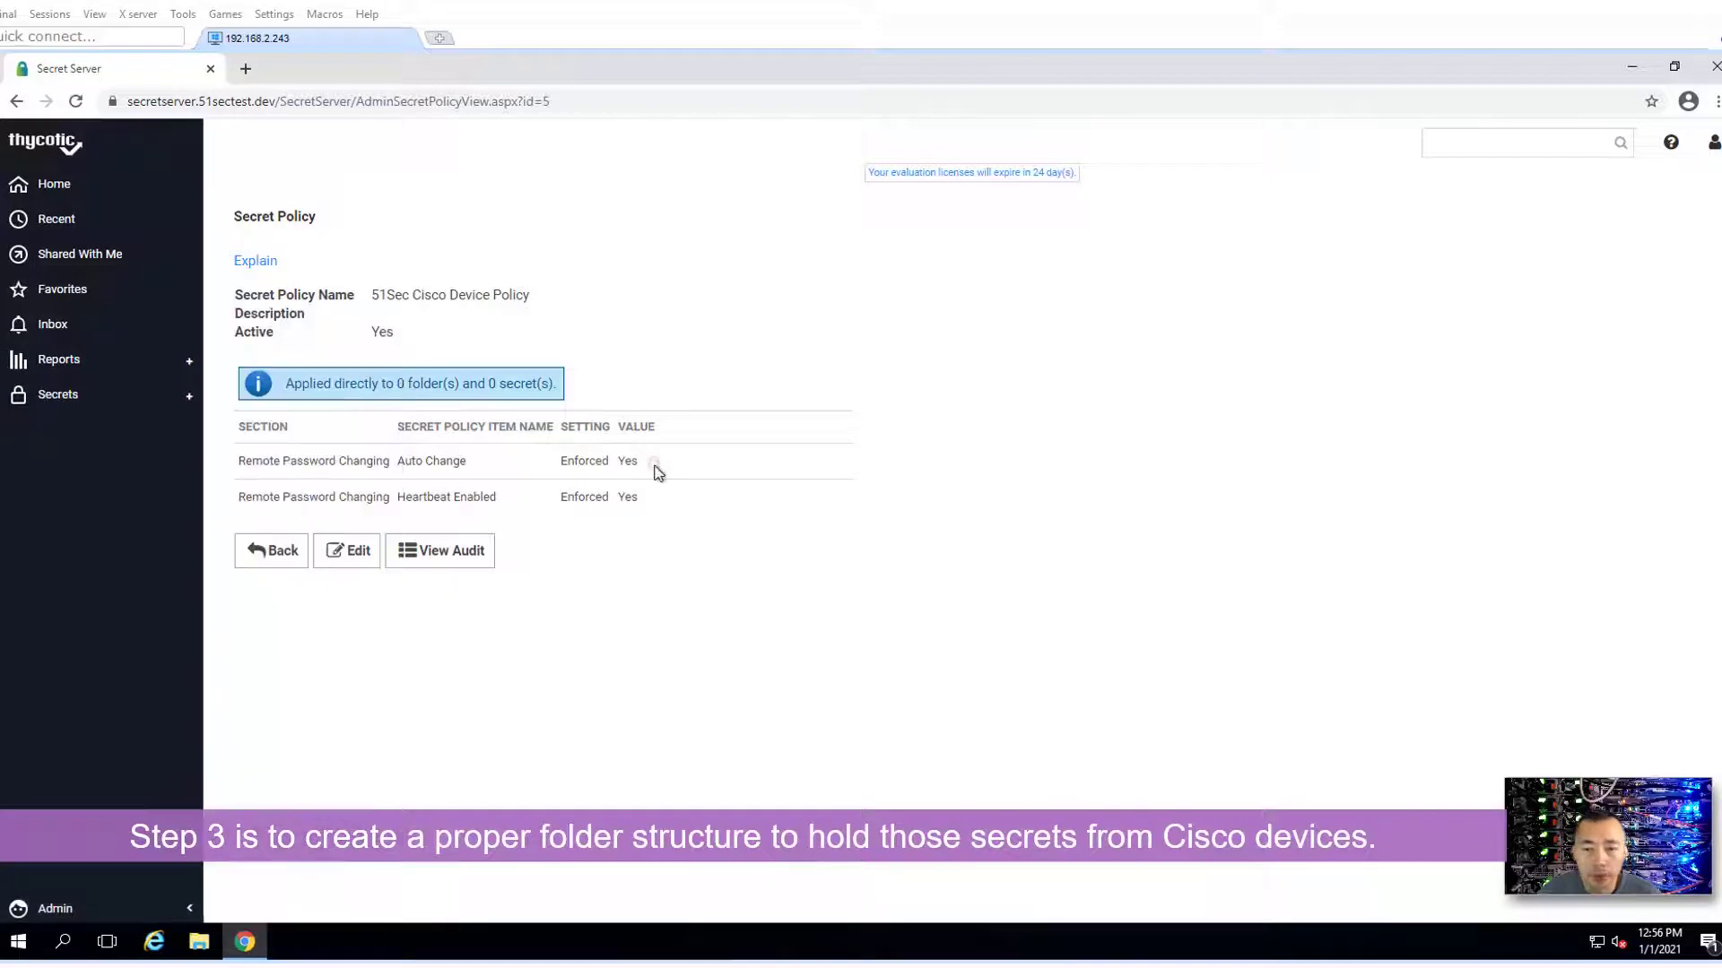
left_click(153, 397)
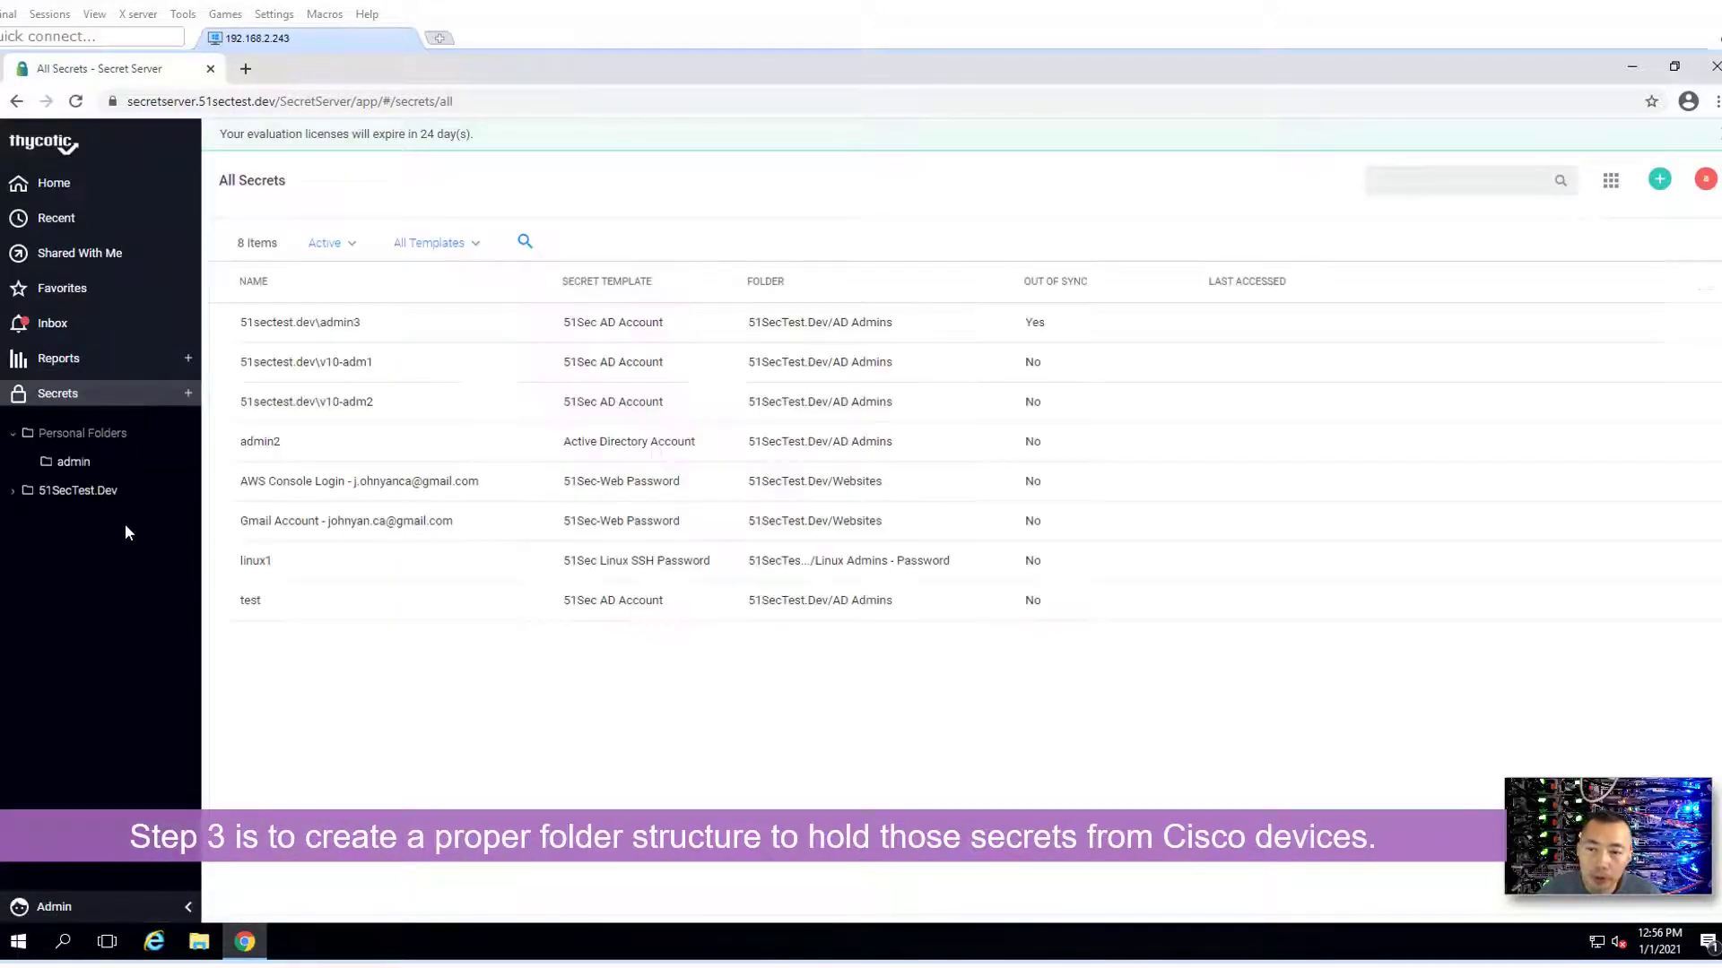
left_click(20, 496)
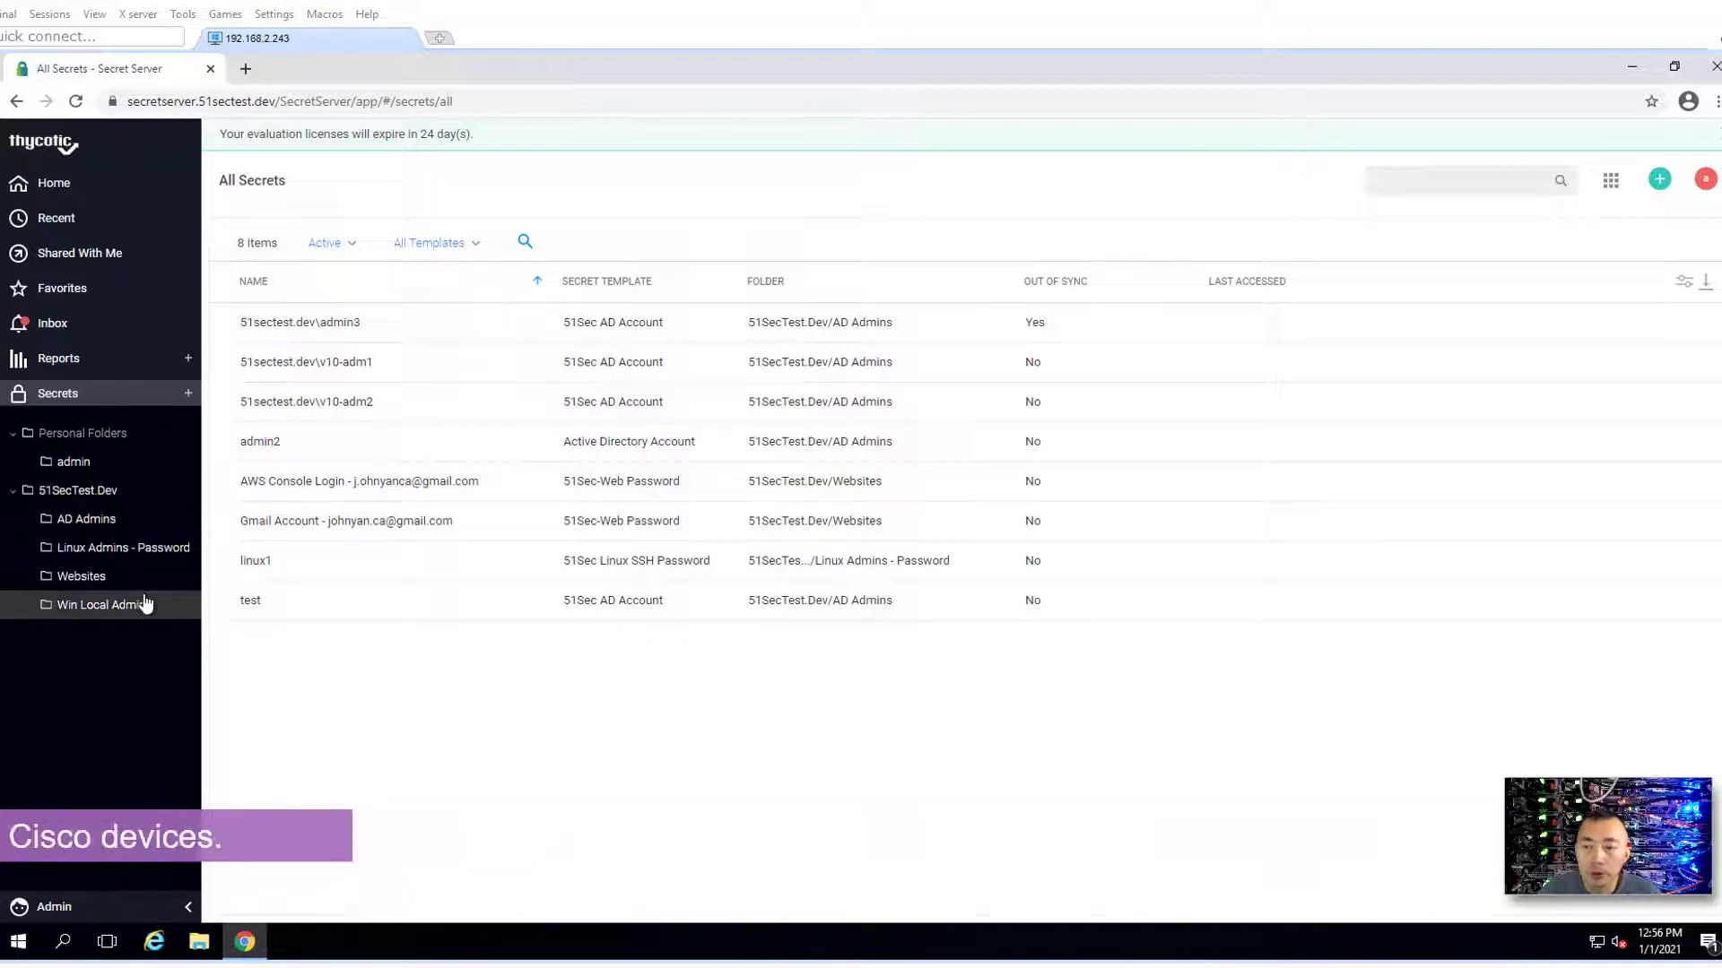
right_click(137, 501)
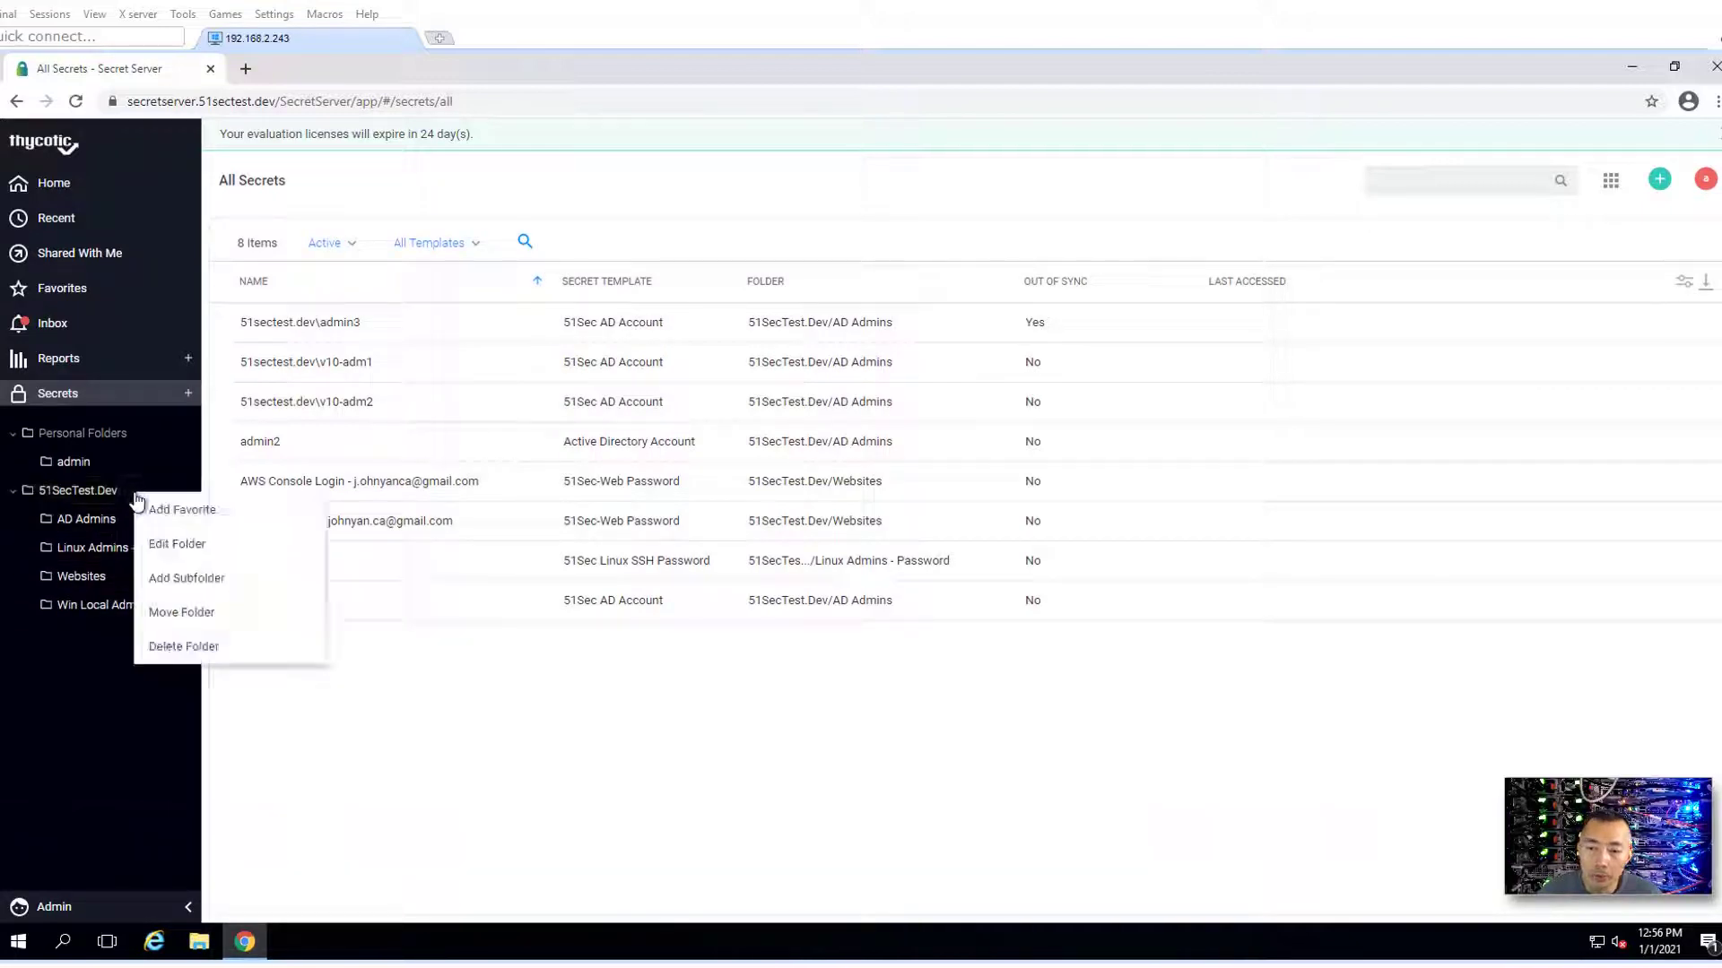
left_click(239, 580)
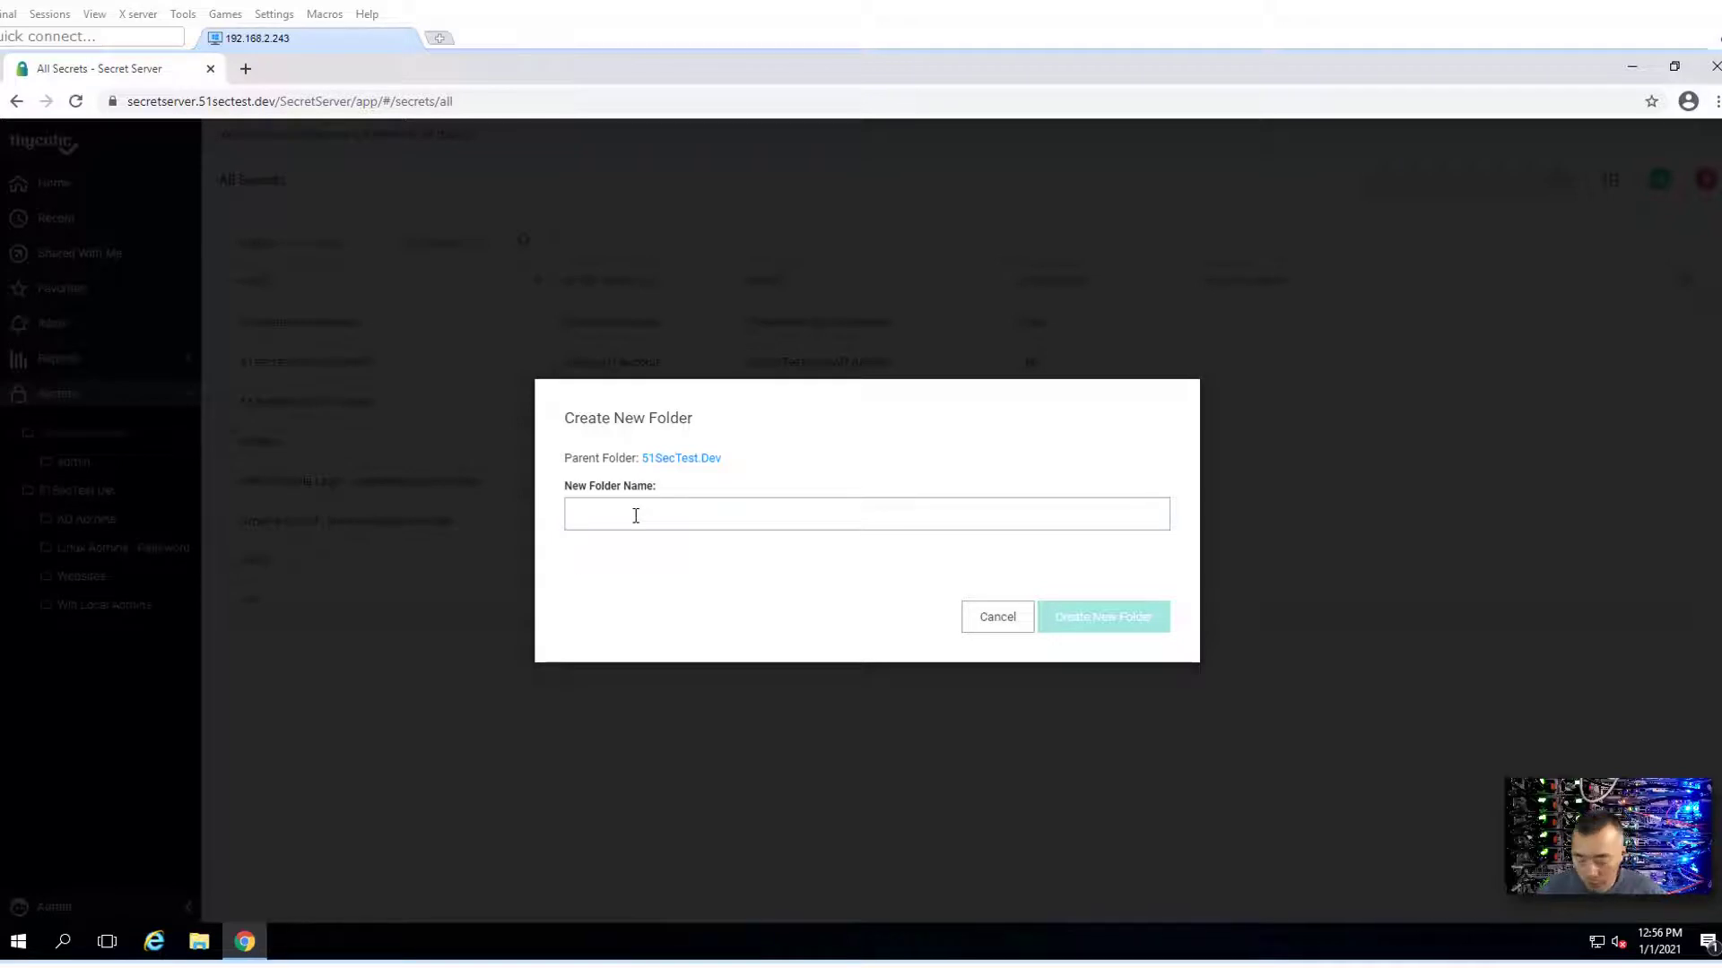
type("Cisco Users")
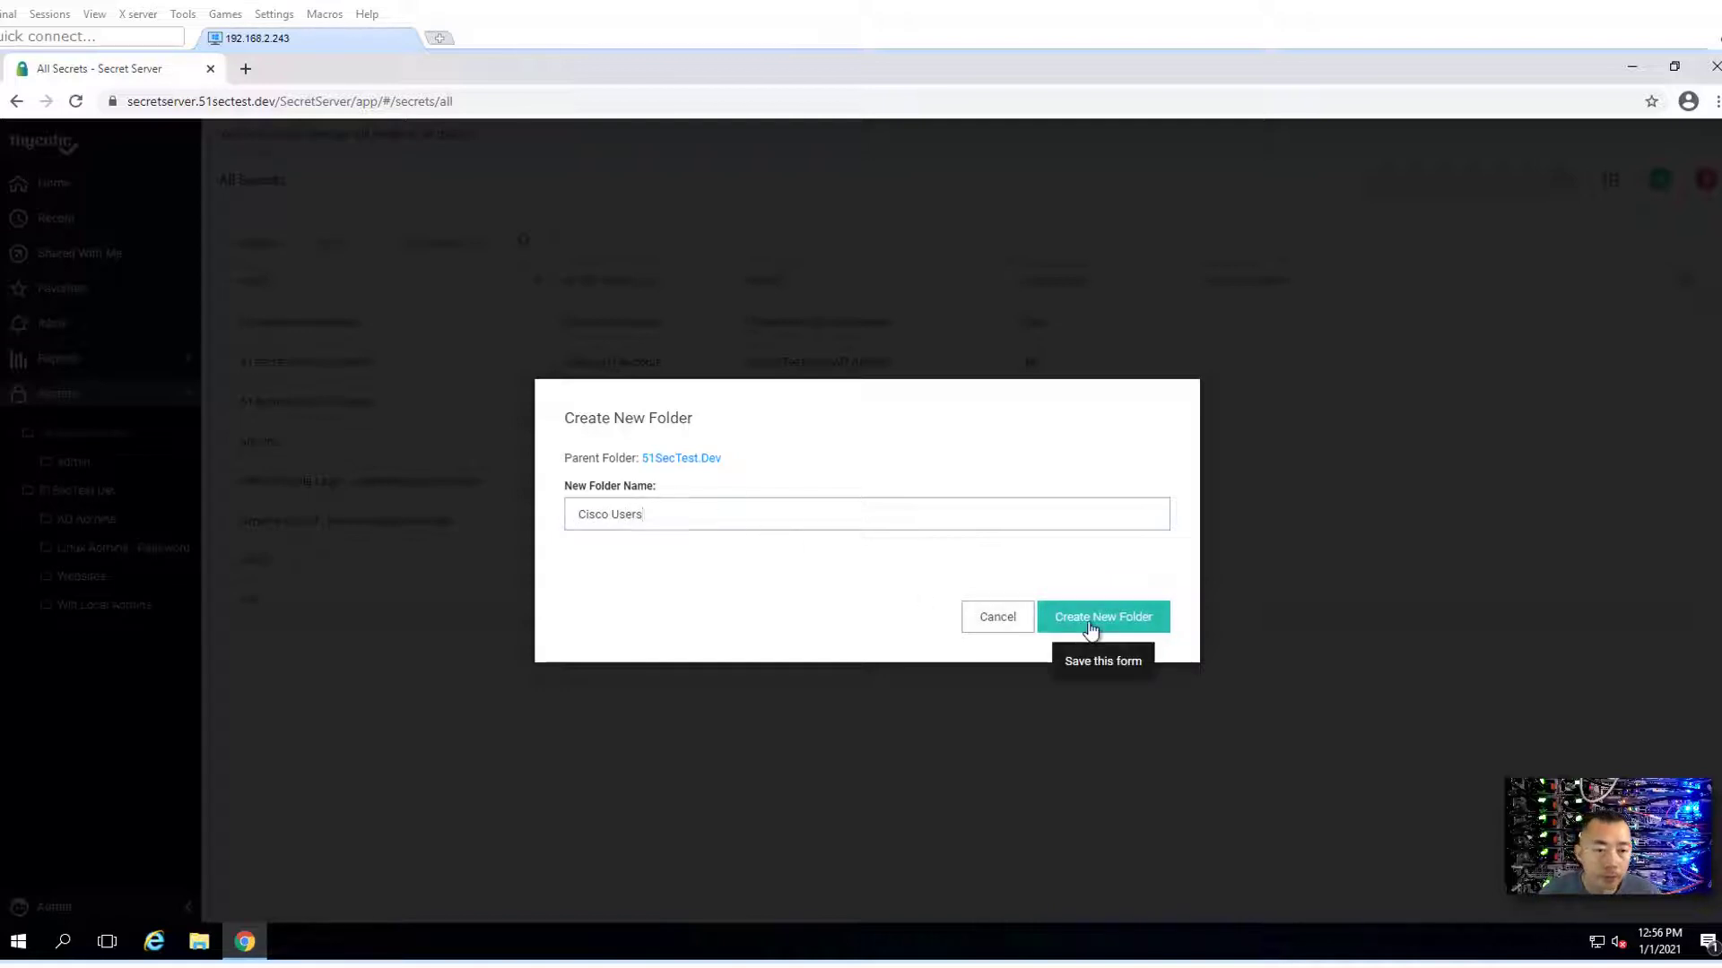
left_click(1088, 621)
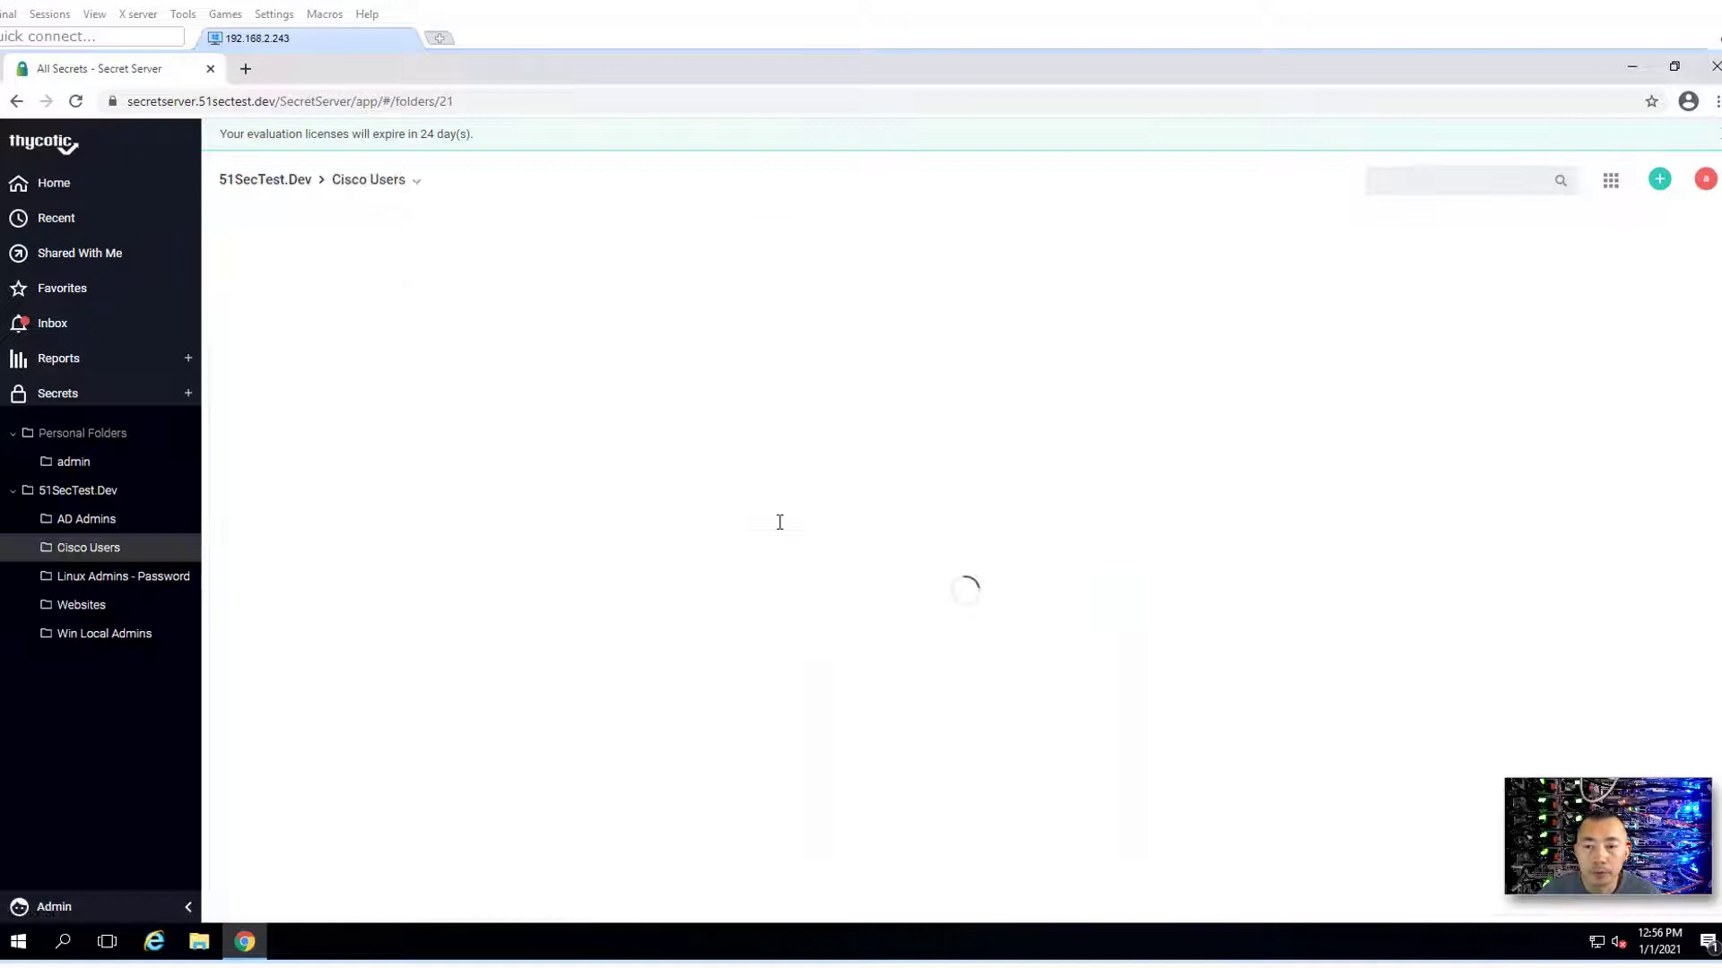
left_click(122, 496)
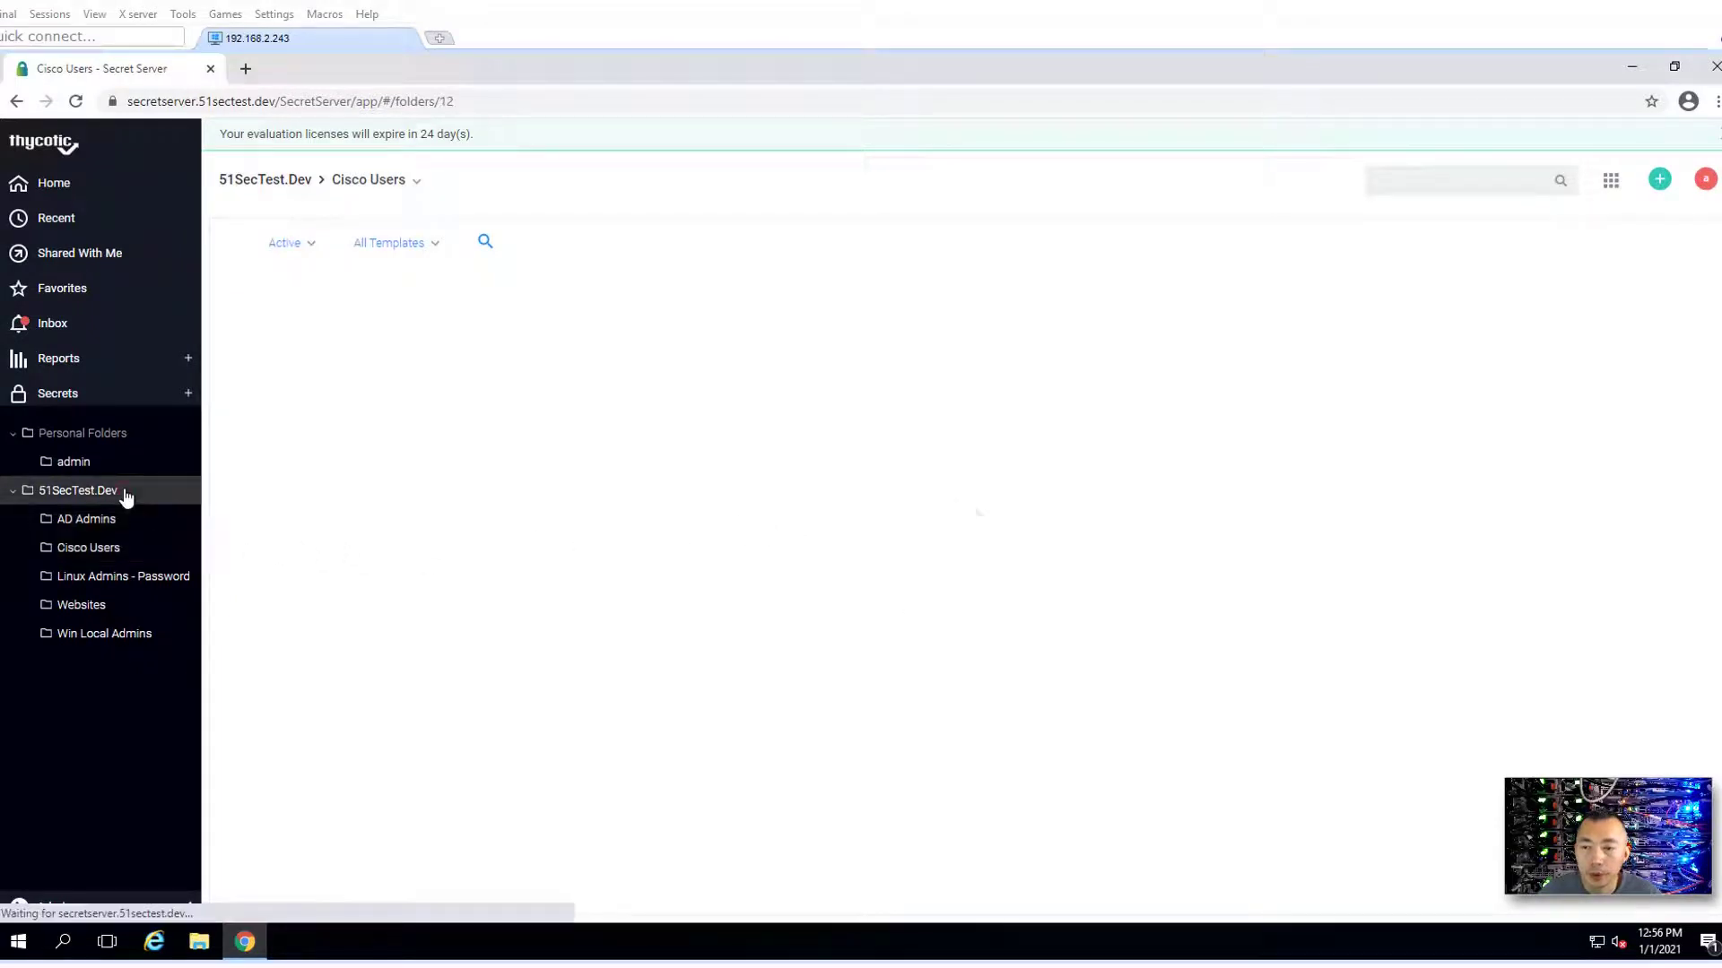
- Create a 'Cisco Enables' subfolder under 51SecTest.Dev
right_click(125, 493)
left_click(189, 574)
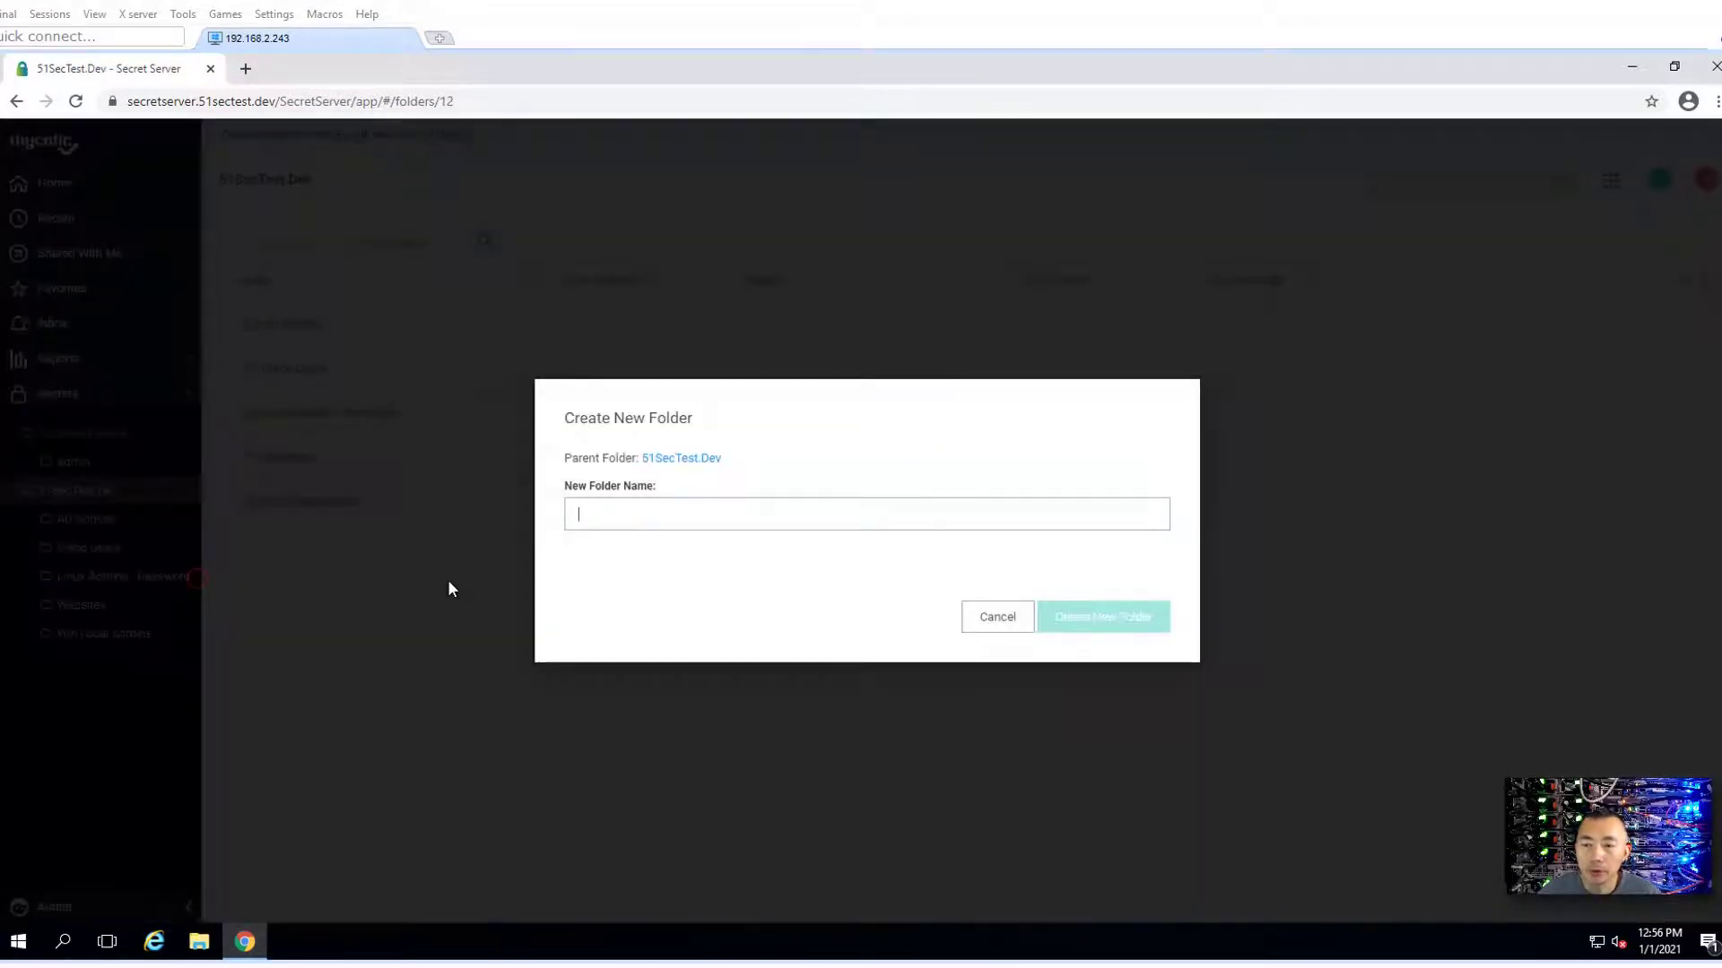
type("Cisco")
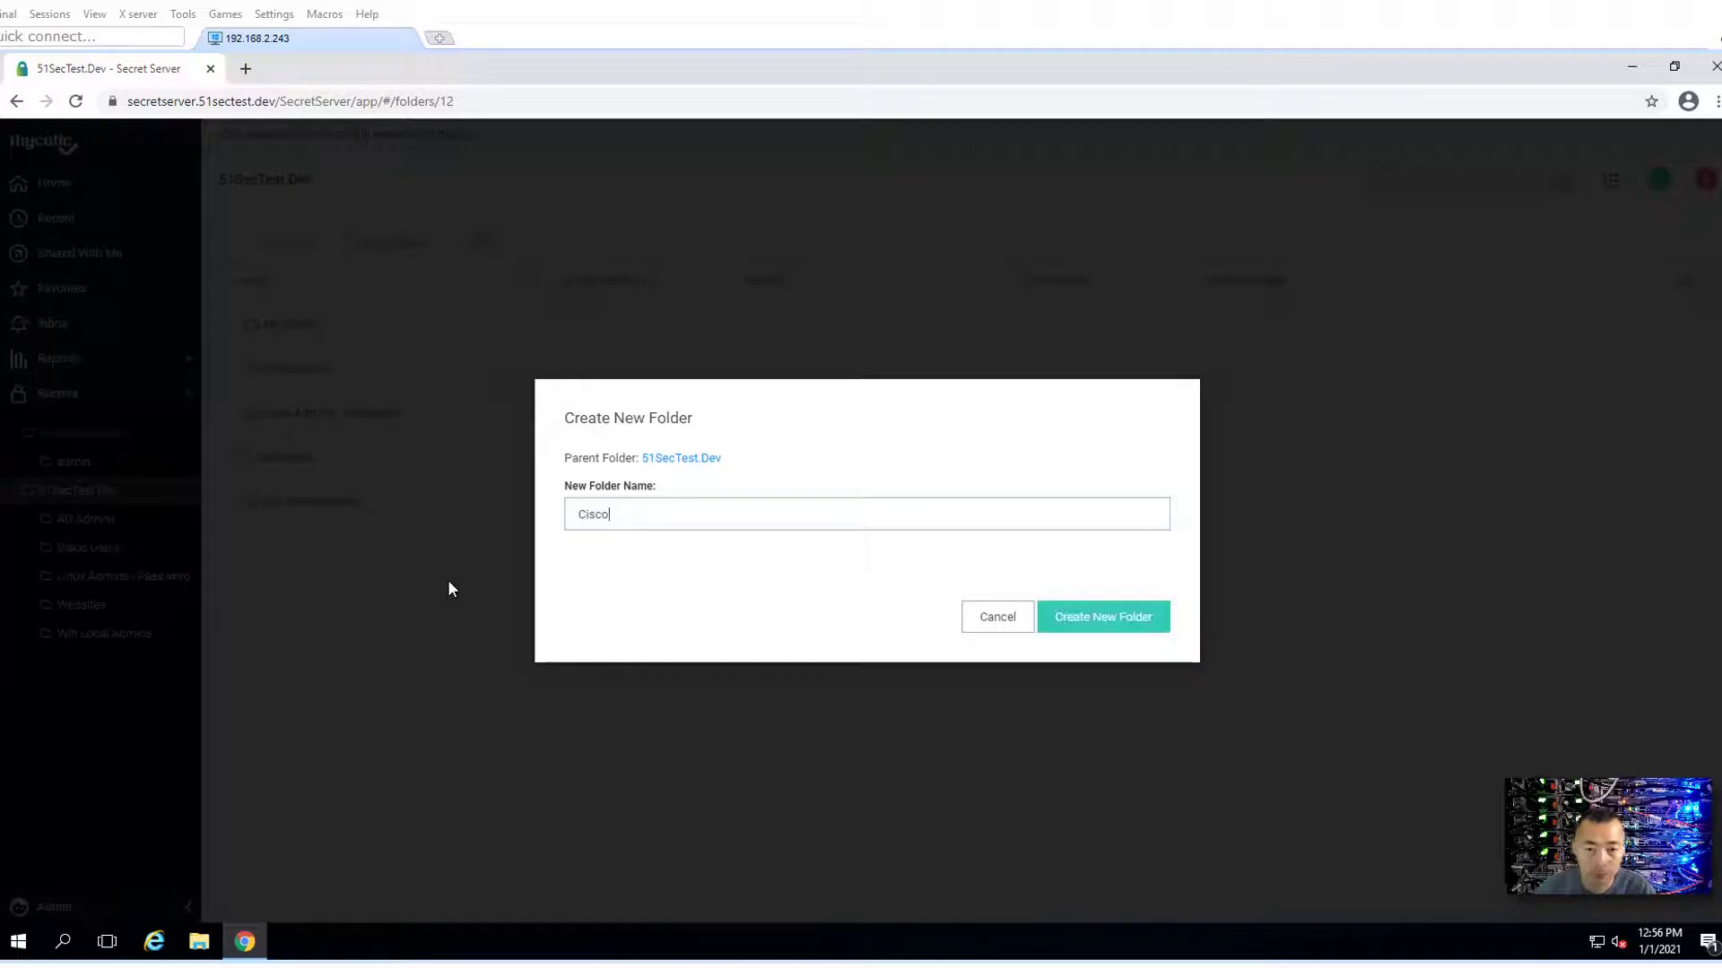
type(" Enables")
key("Return")
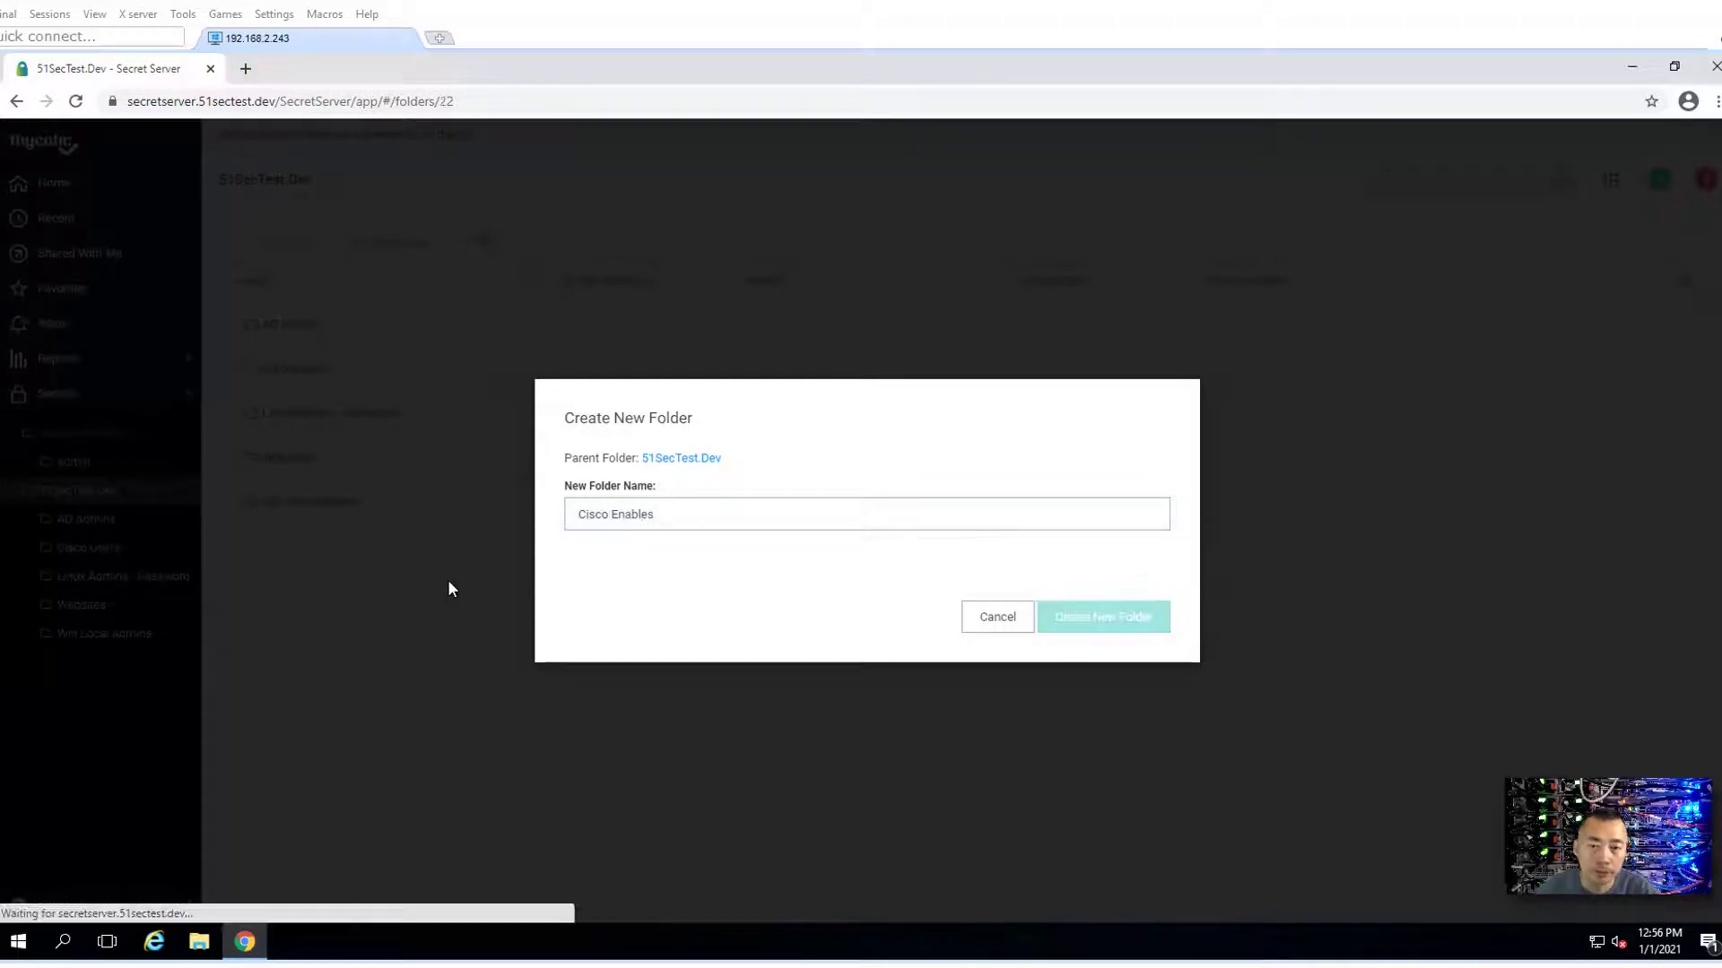
- Open the Edit Folder settings of the Cisco Users folder
left_click(150, 583)
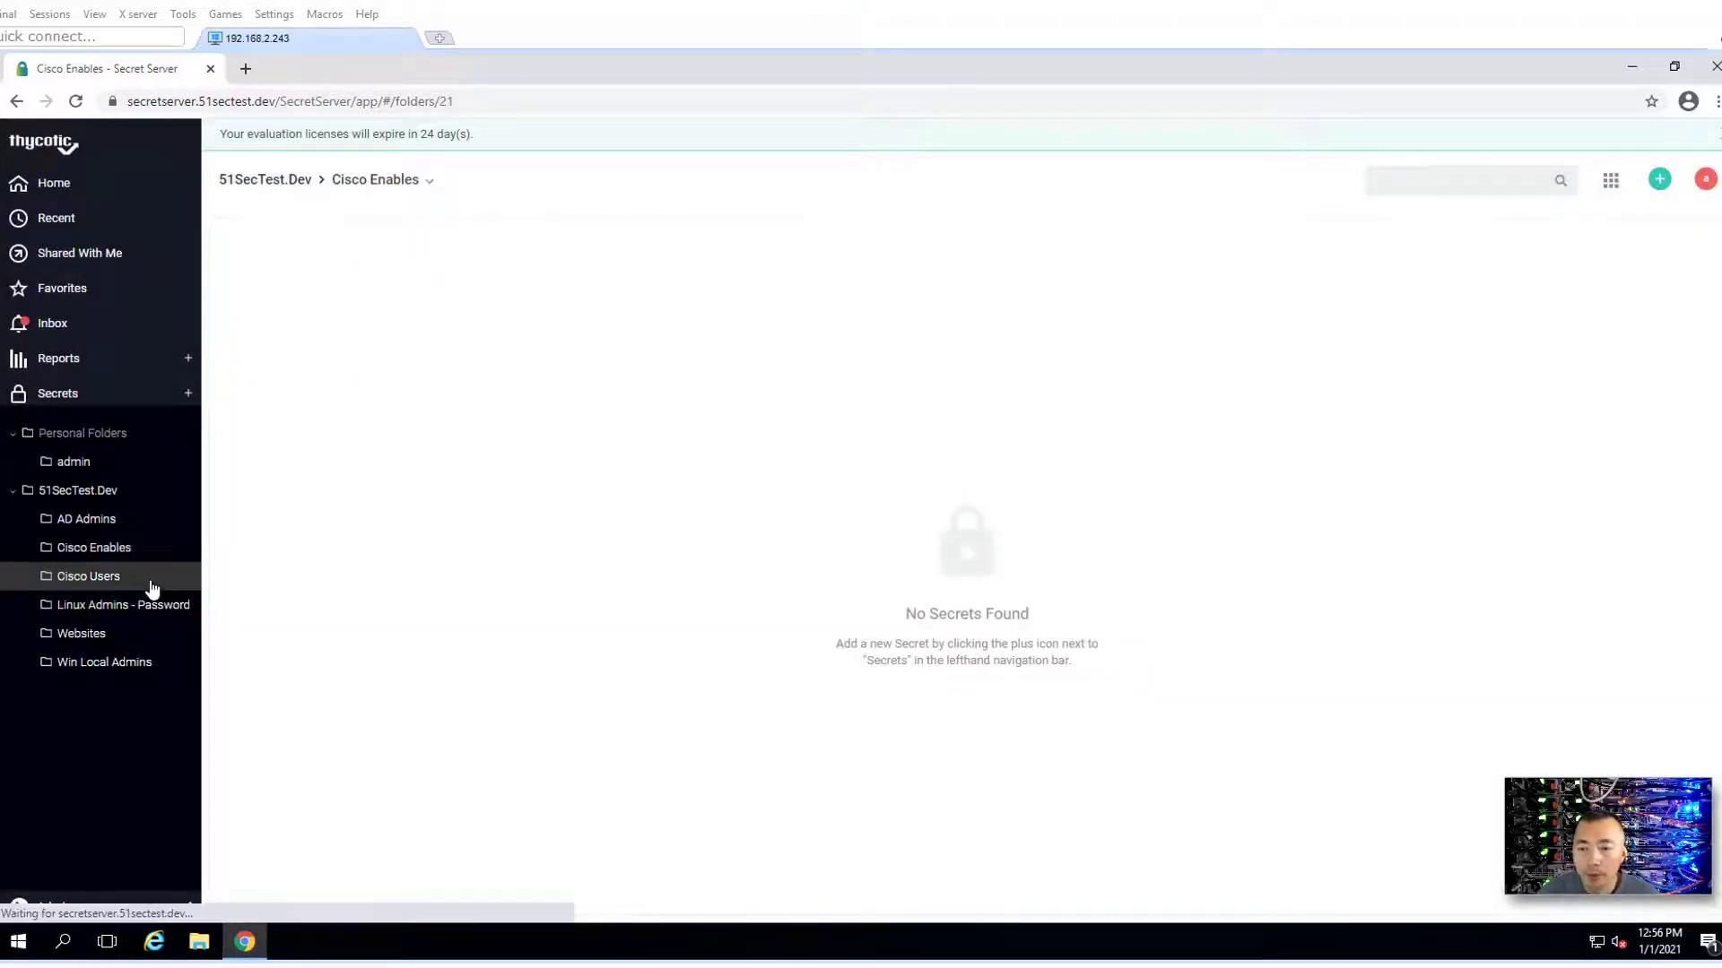
right_click(151, 587)
left_click(175, 626)
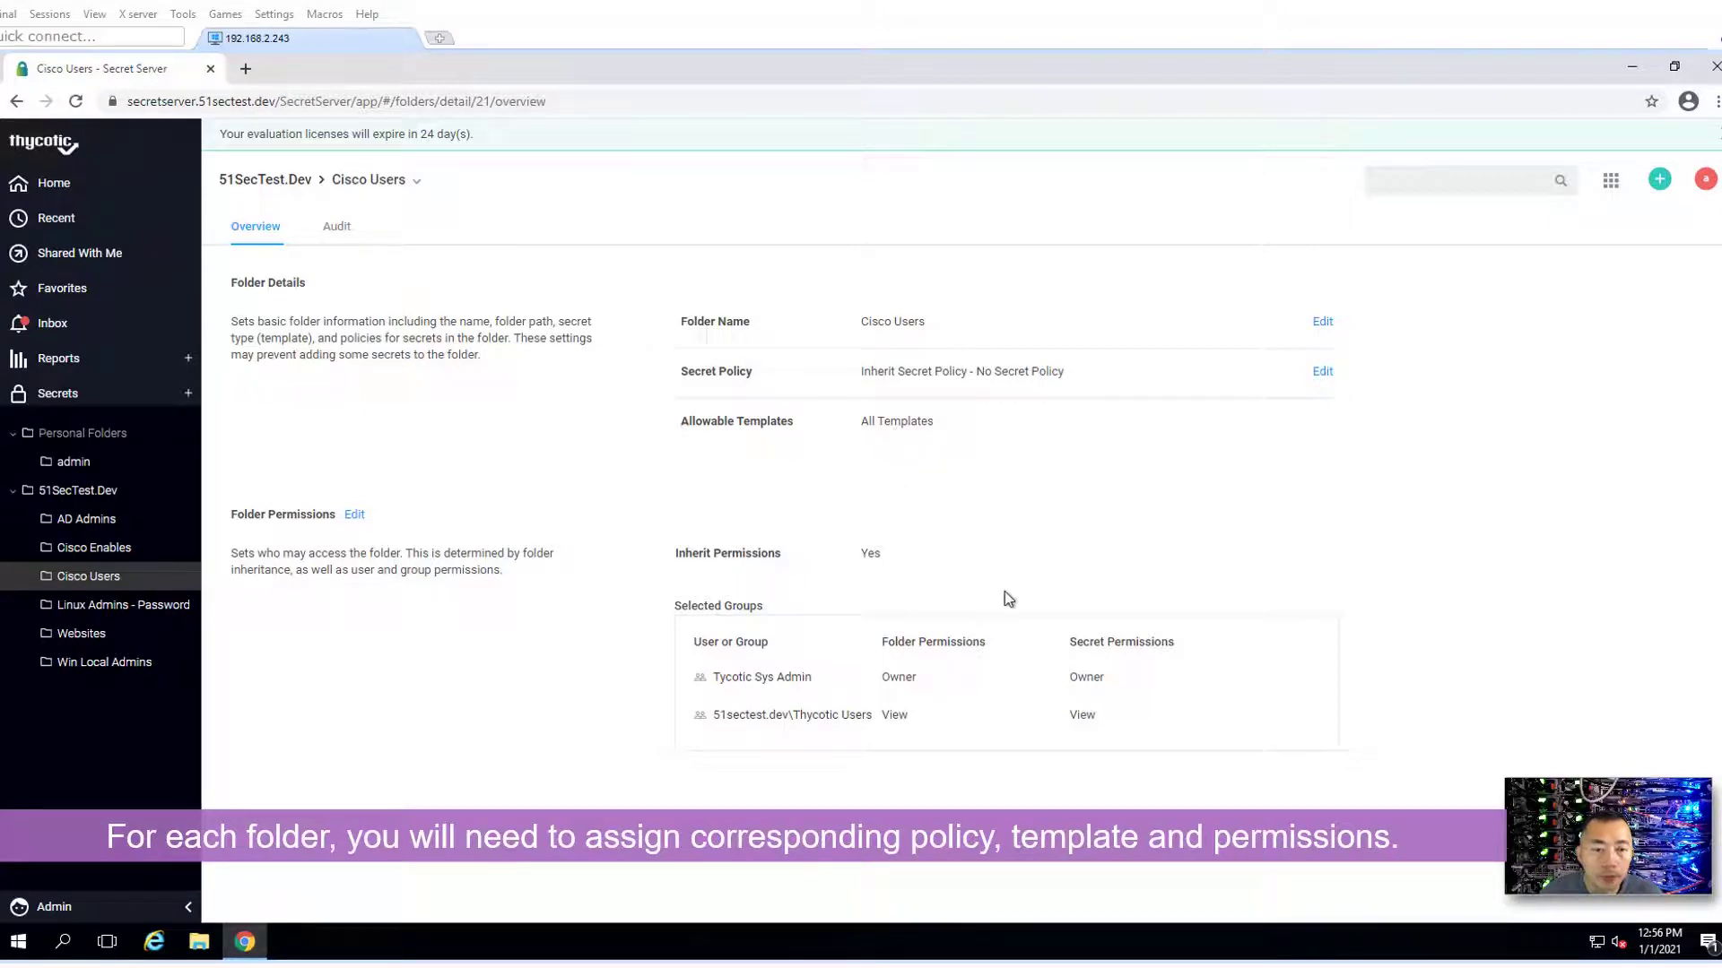
- Turn off Inherit Permissions in the Cisco Users folder permissions
mouse_move(691, 562)
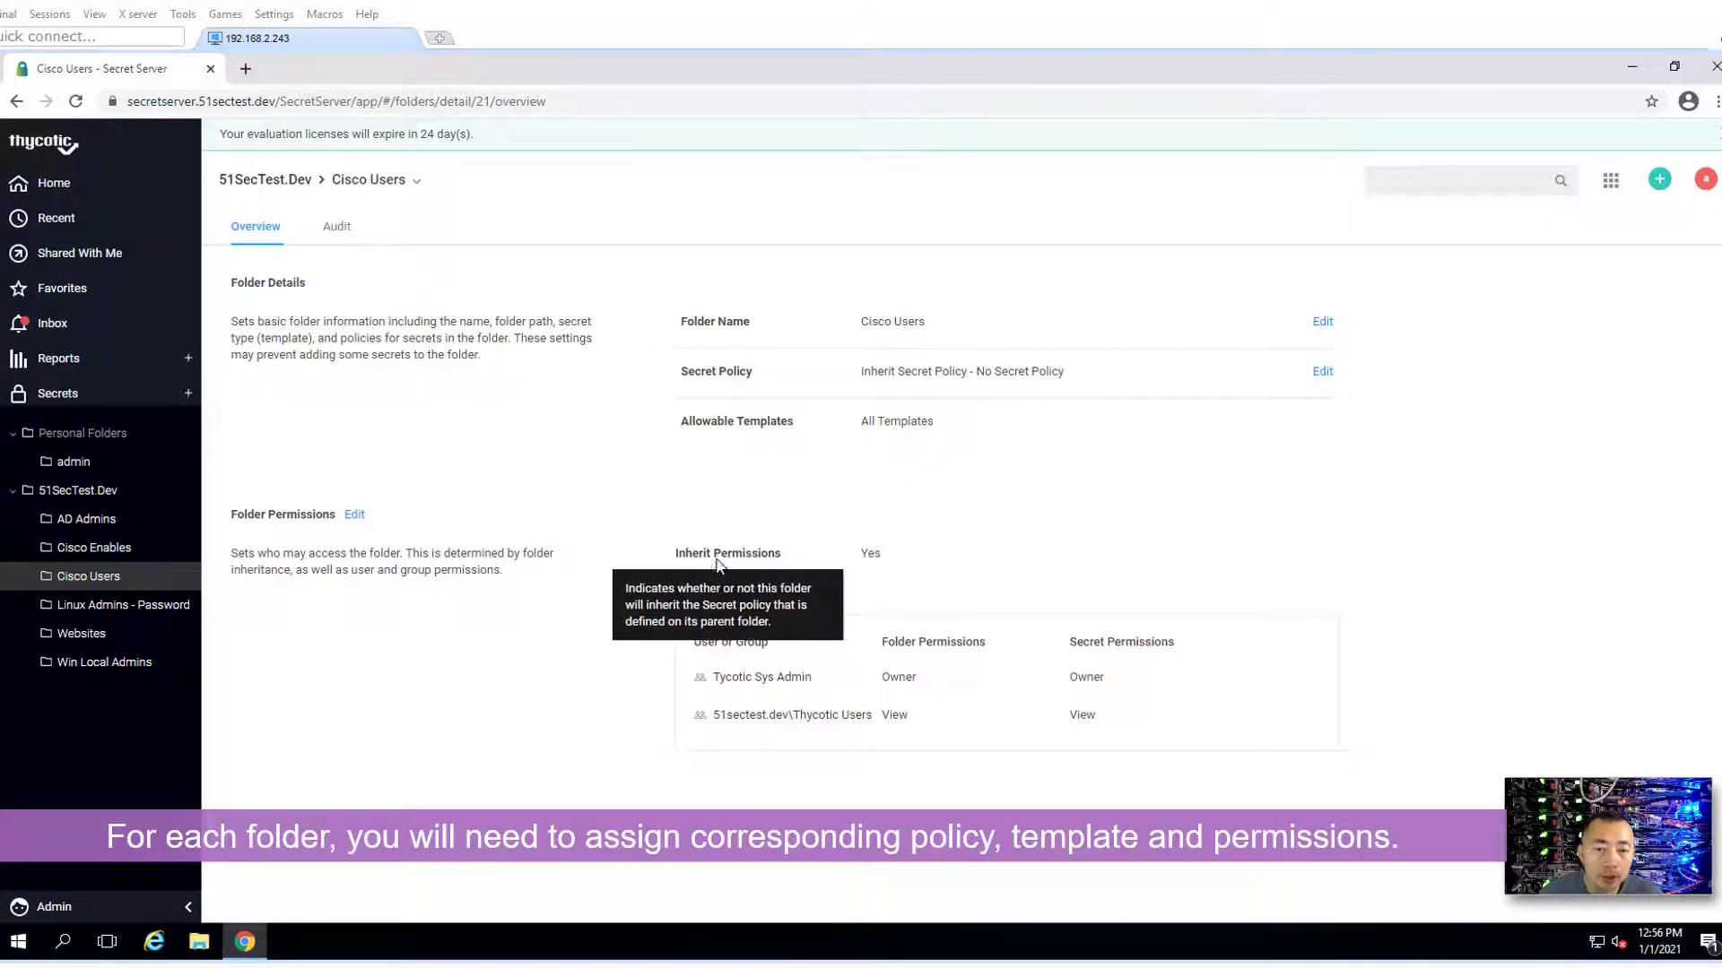
left_click(354, 515)
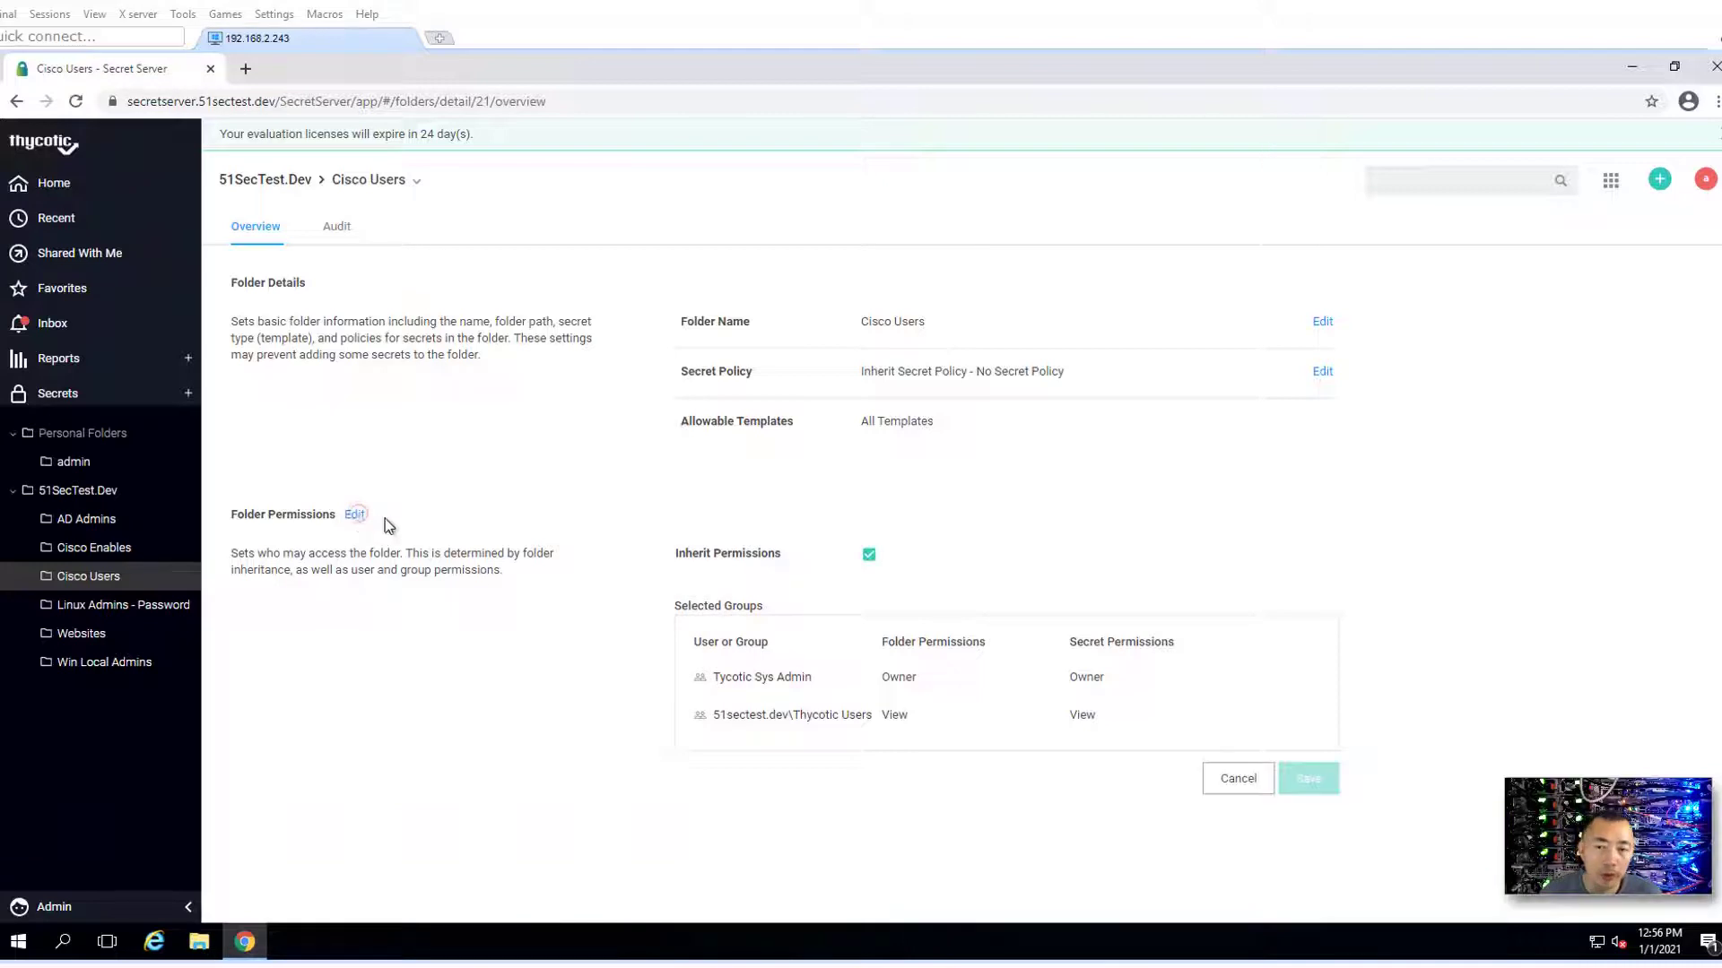
left_click(869, 558)
scroll(972, 588, "down", 2)
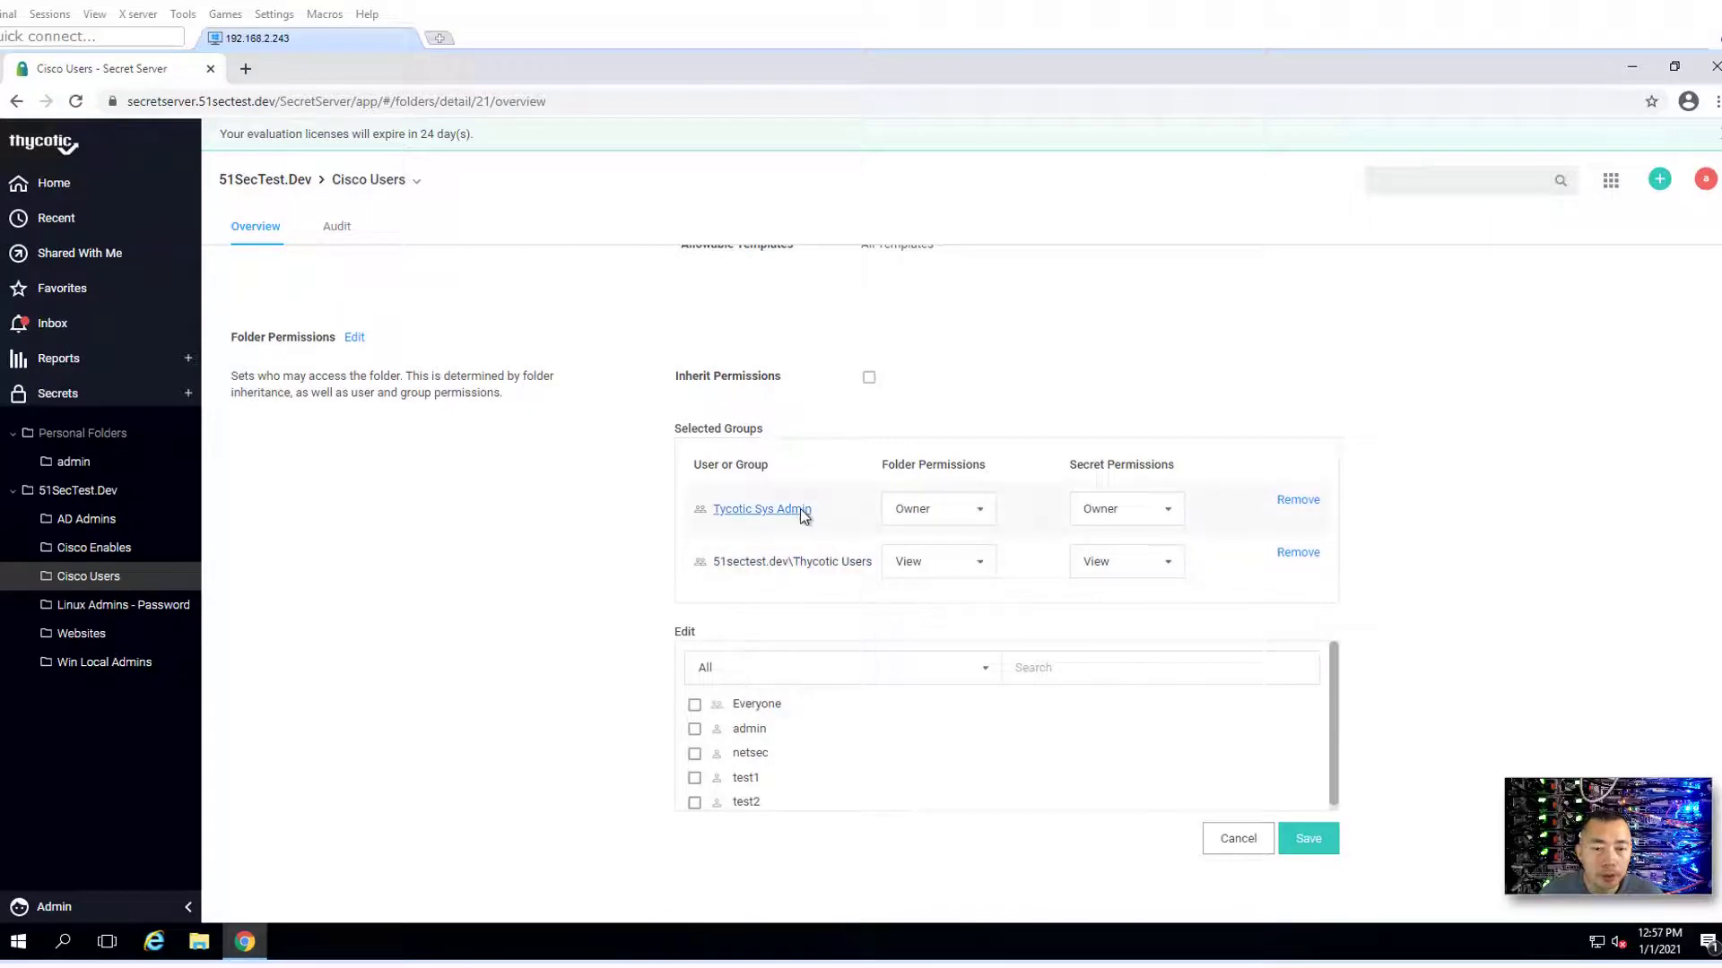
scroll(753, 538, "up", 2)
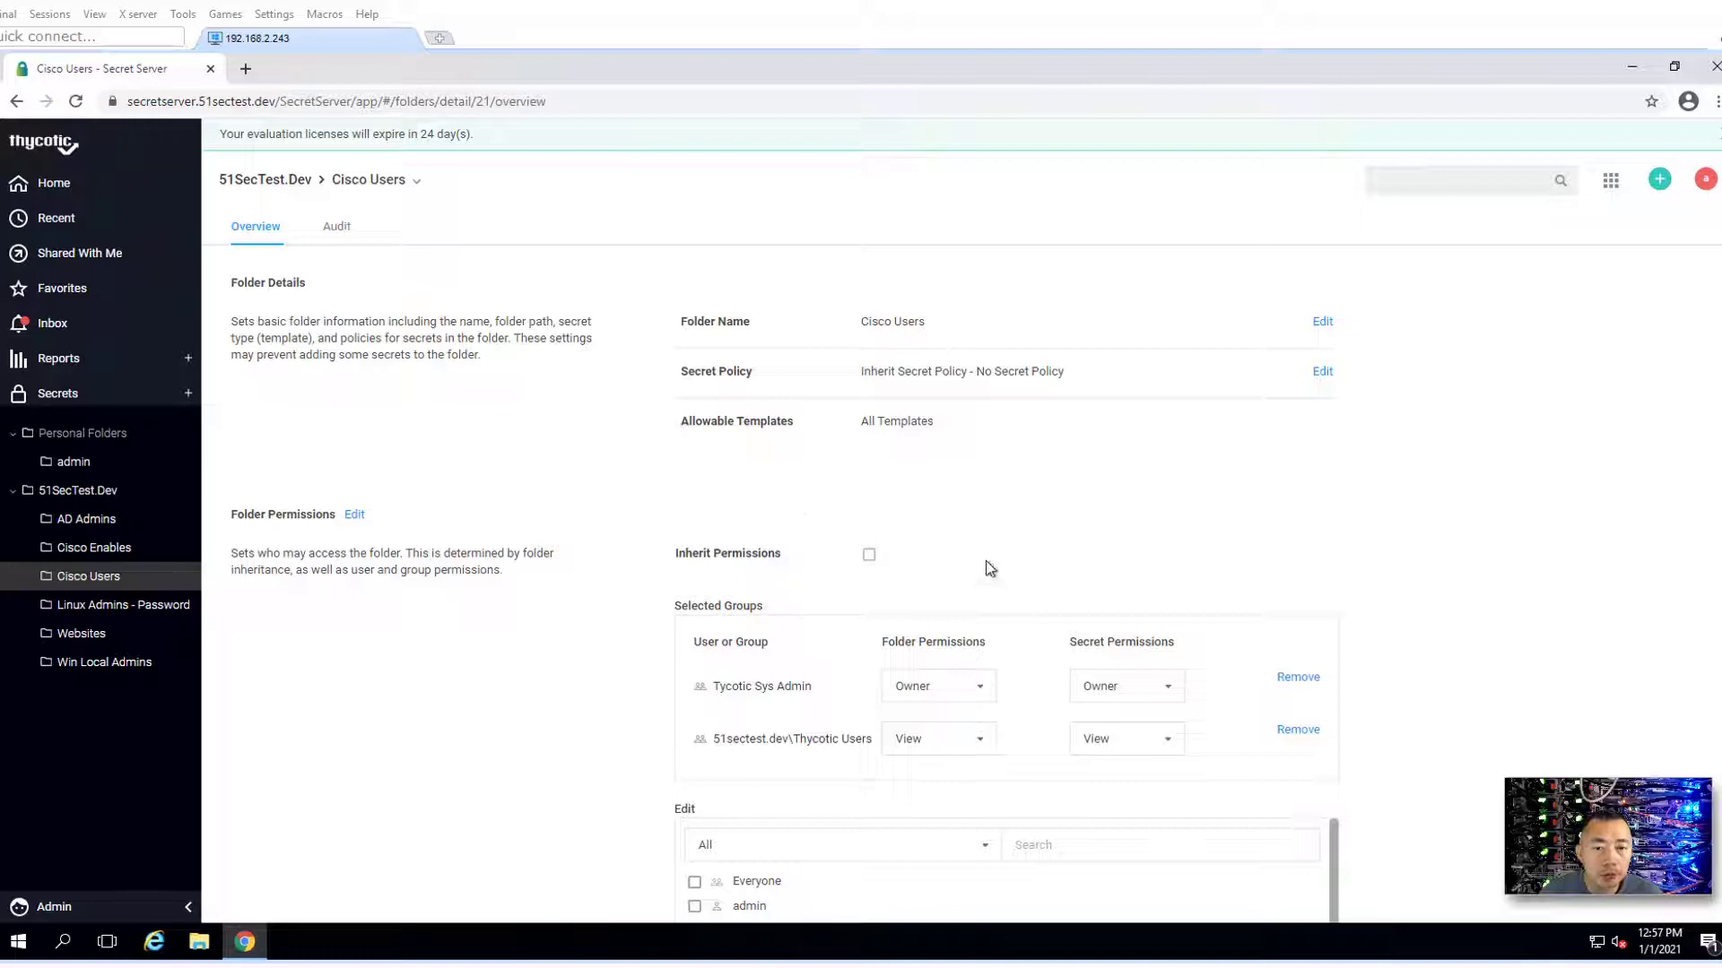
- Set the Cisco Users folder's secret policy to 51Sec Cisco Device Policy and save
left_click(1322, 372)
left_click(859, 519)
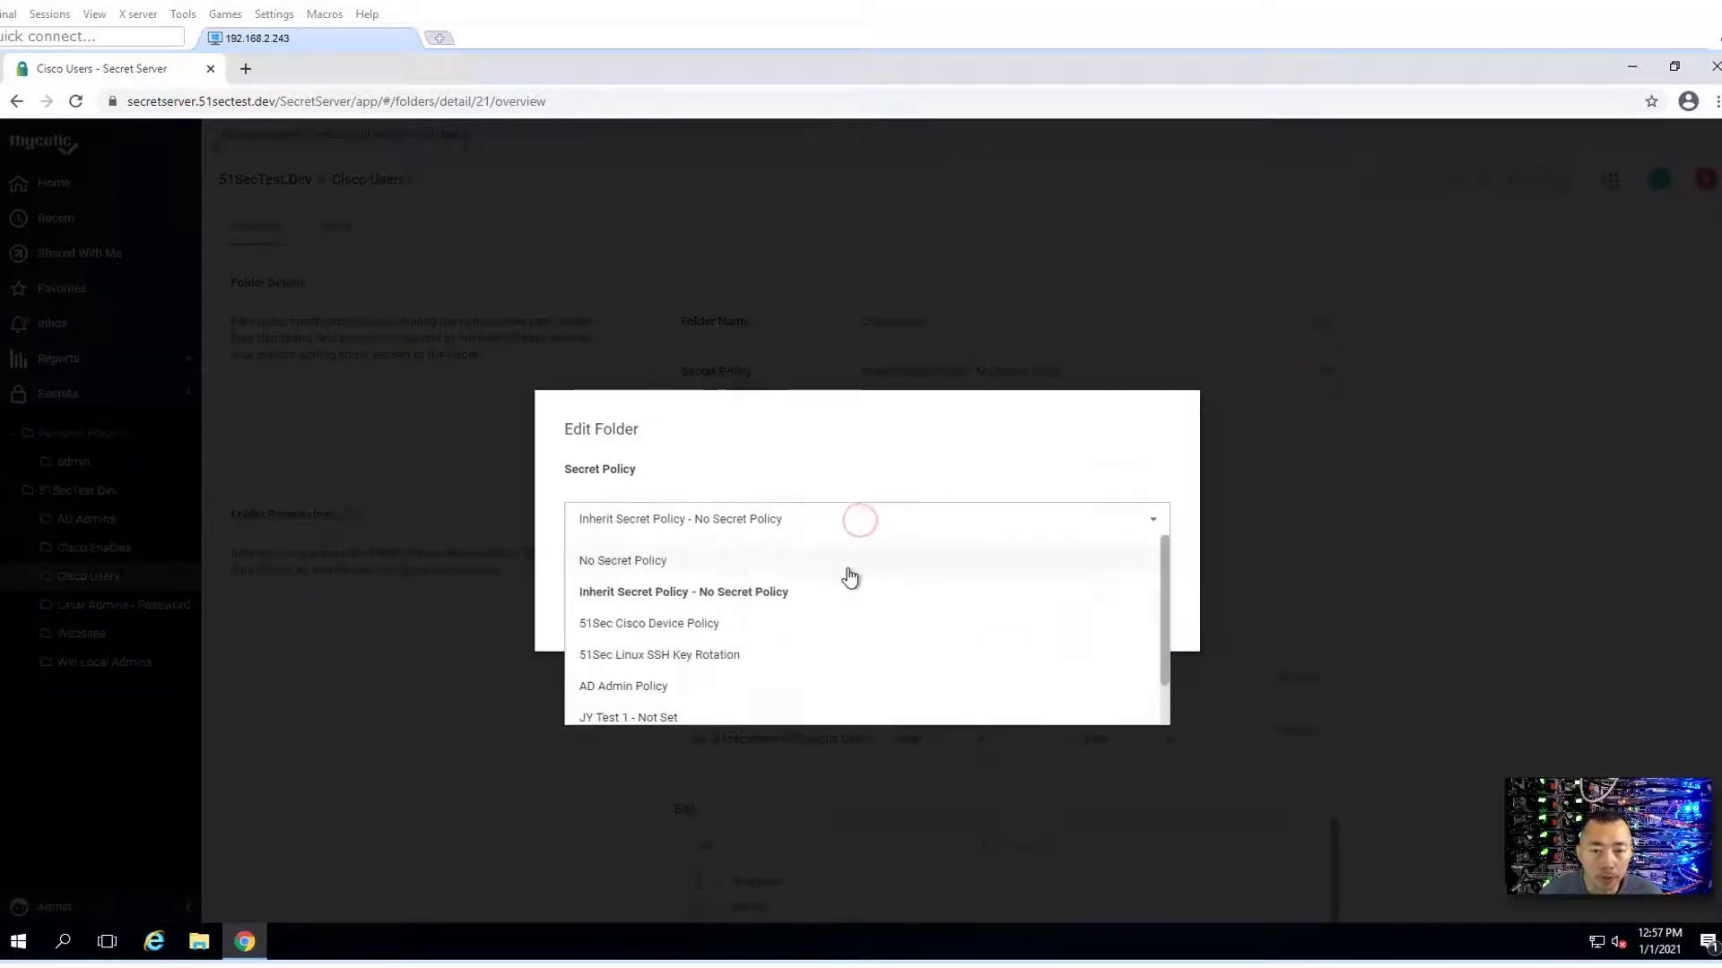
left_click(838, 626)
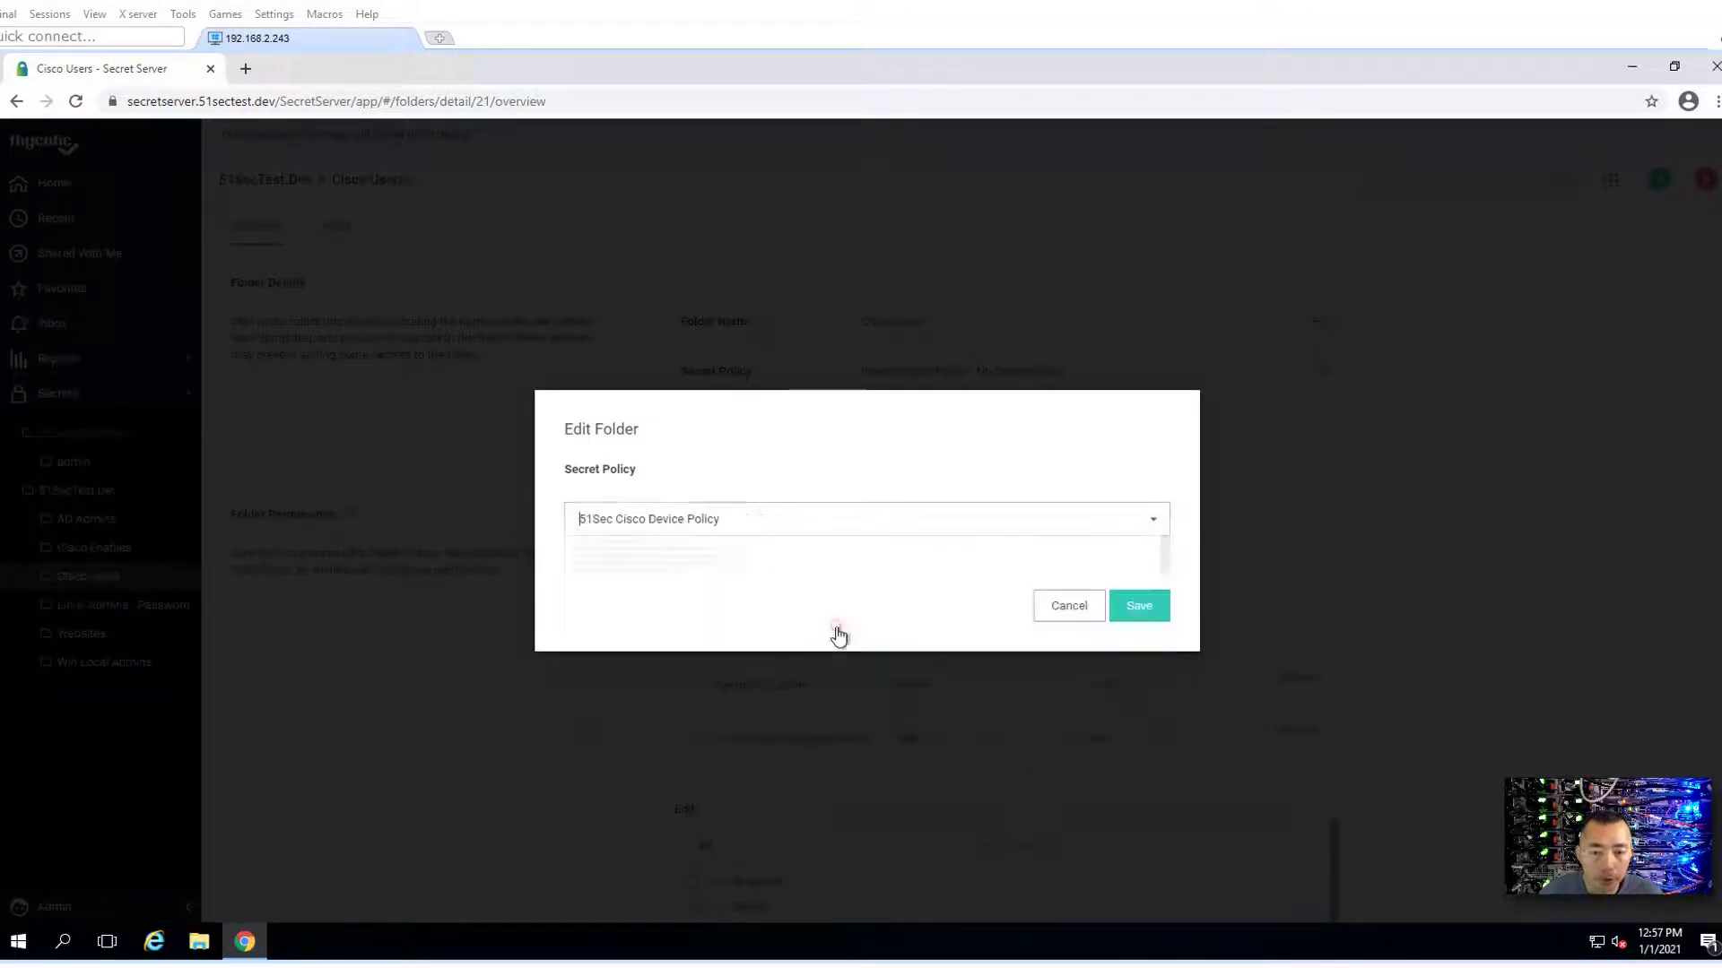
left_click(1139, 607)
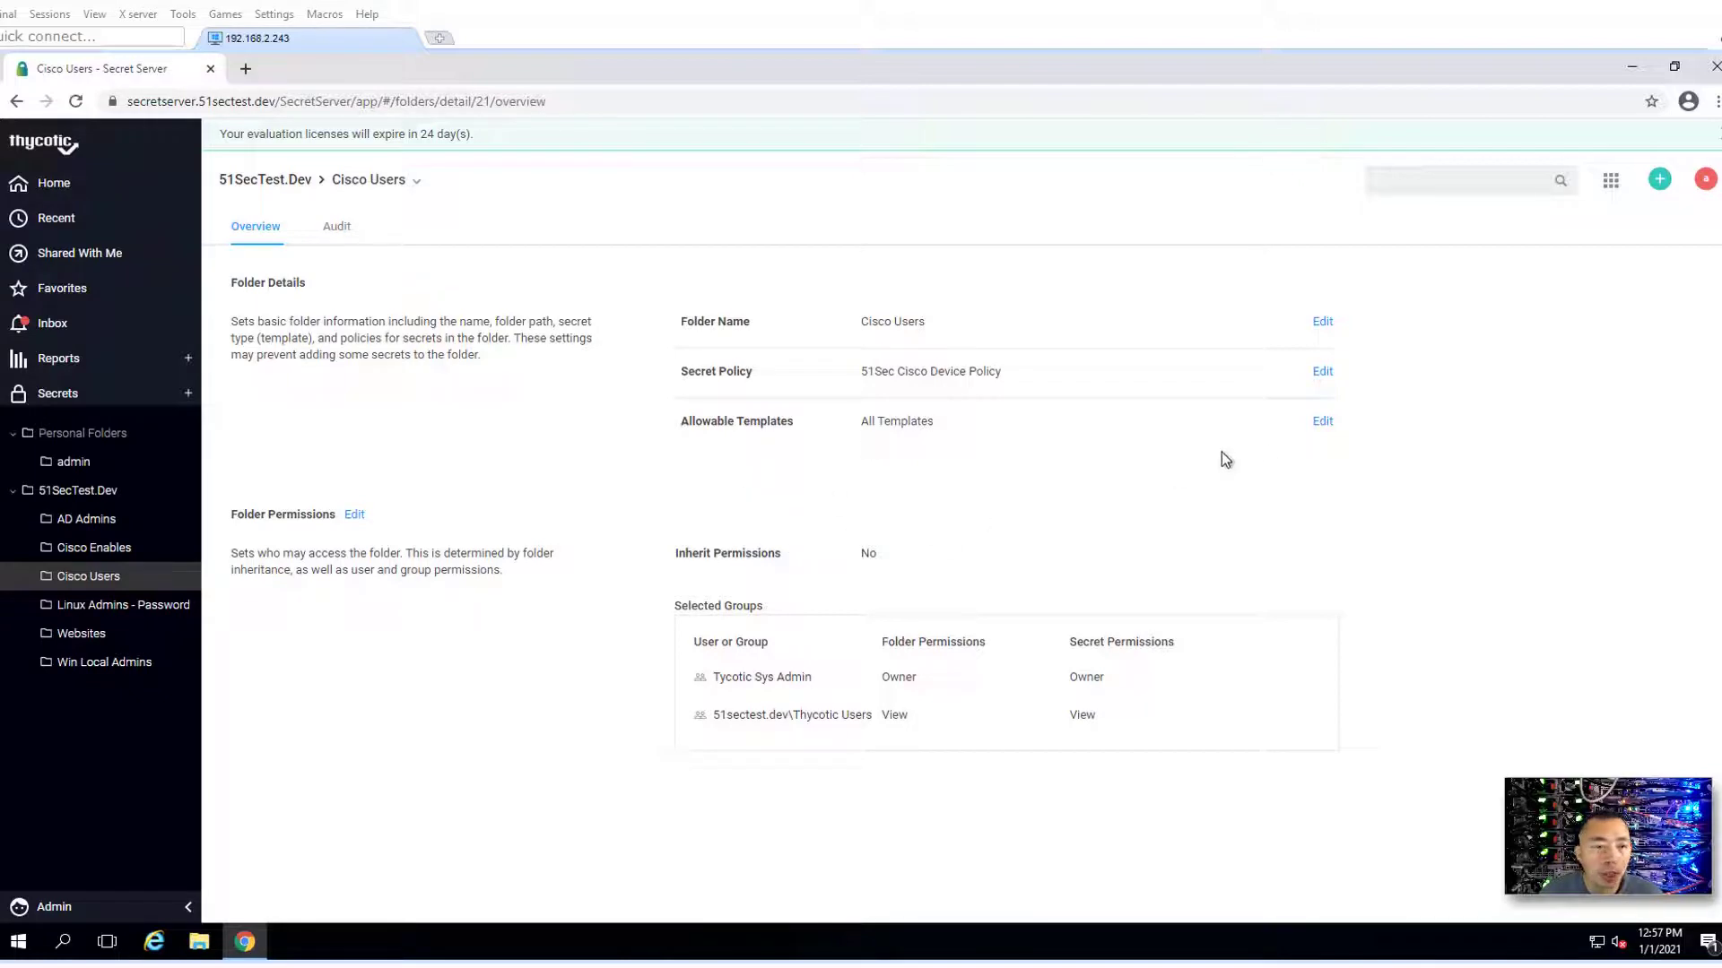
- Restrict Cisco Users' allowable templates to 51Sec Cisco Account (SSH) only and save
left_click(1323, 423)
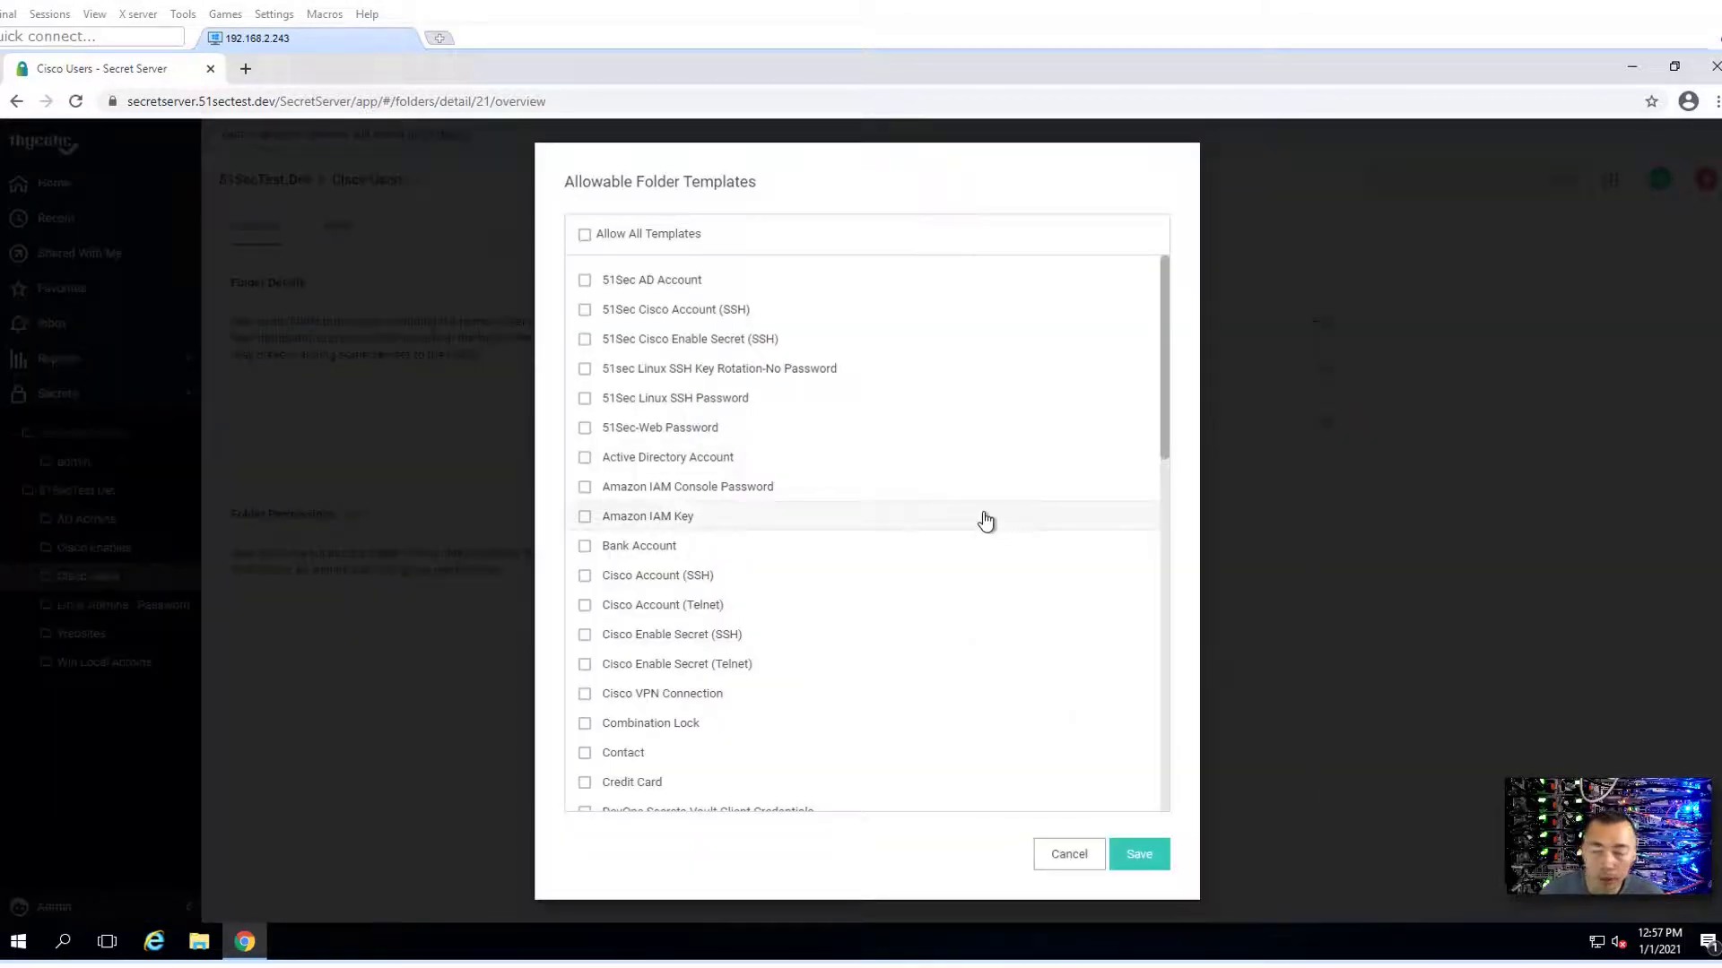
left_click(733, 311)
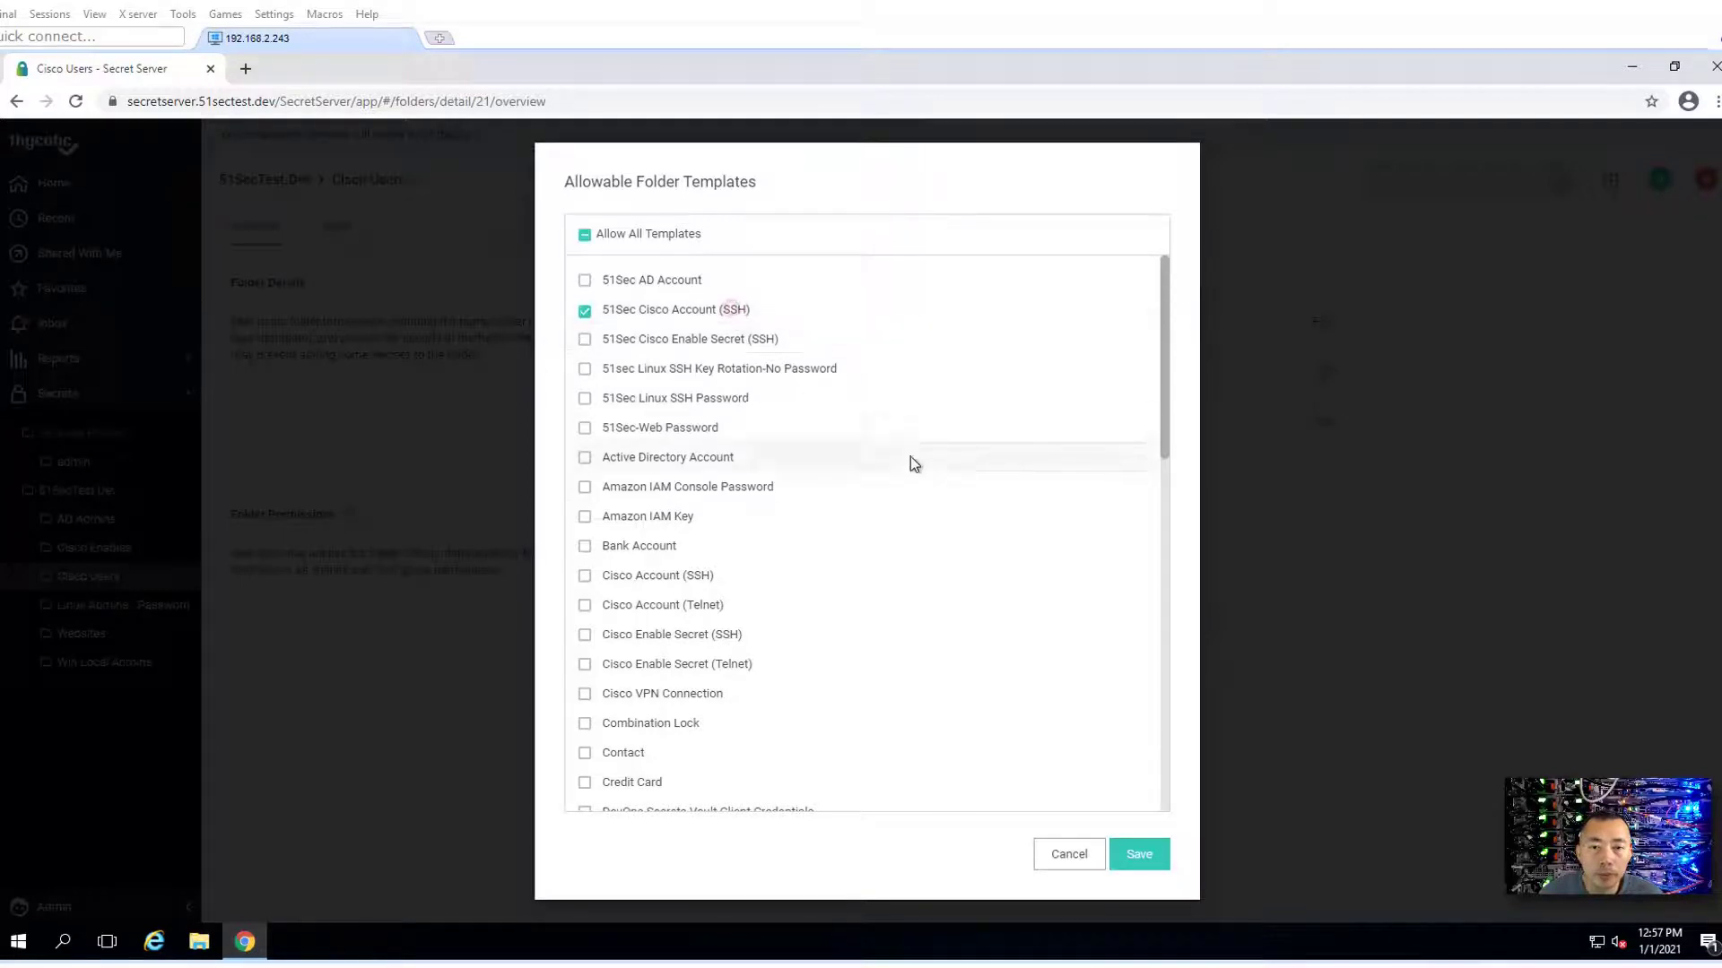
left_click(1138, 853)
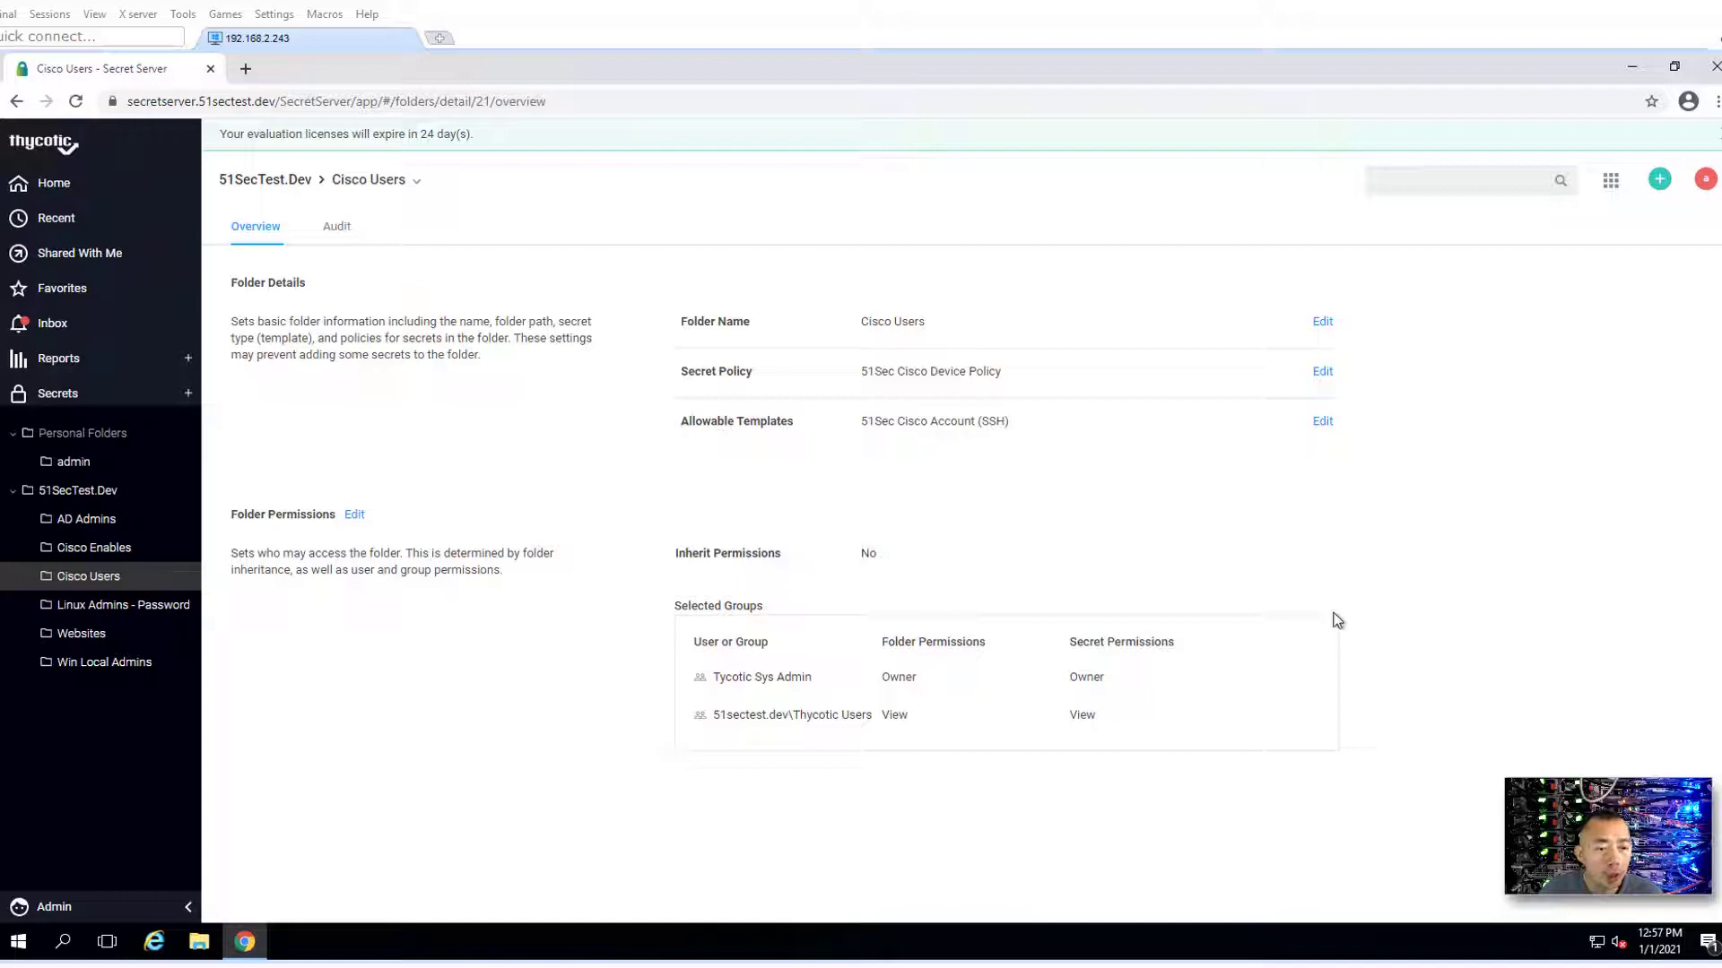
mouse_move(1533, 808)
left_mouse_down()
mouse_move(1533, 726)
mouse_move(1536, 792)
left_mouse_up()
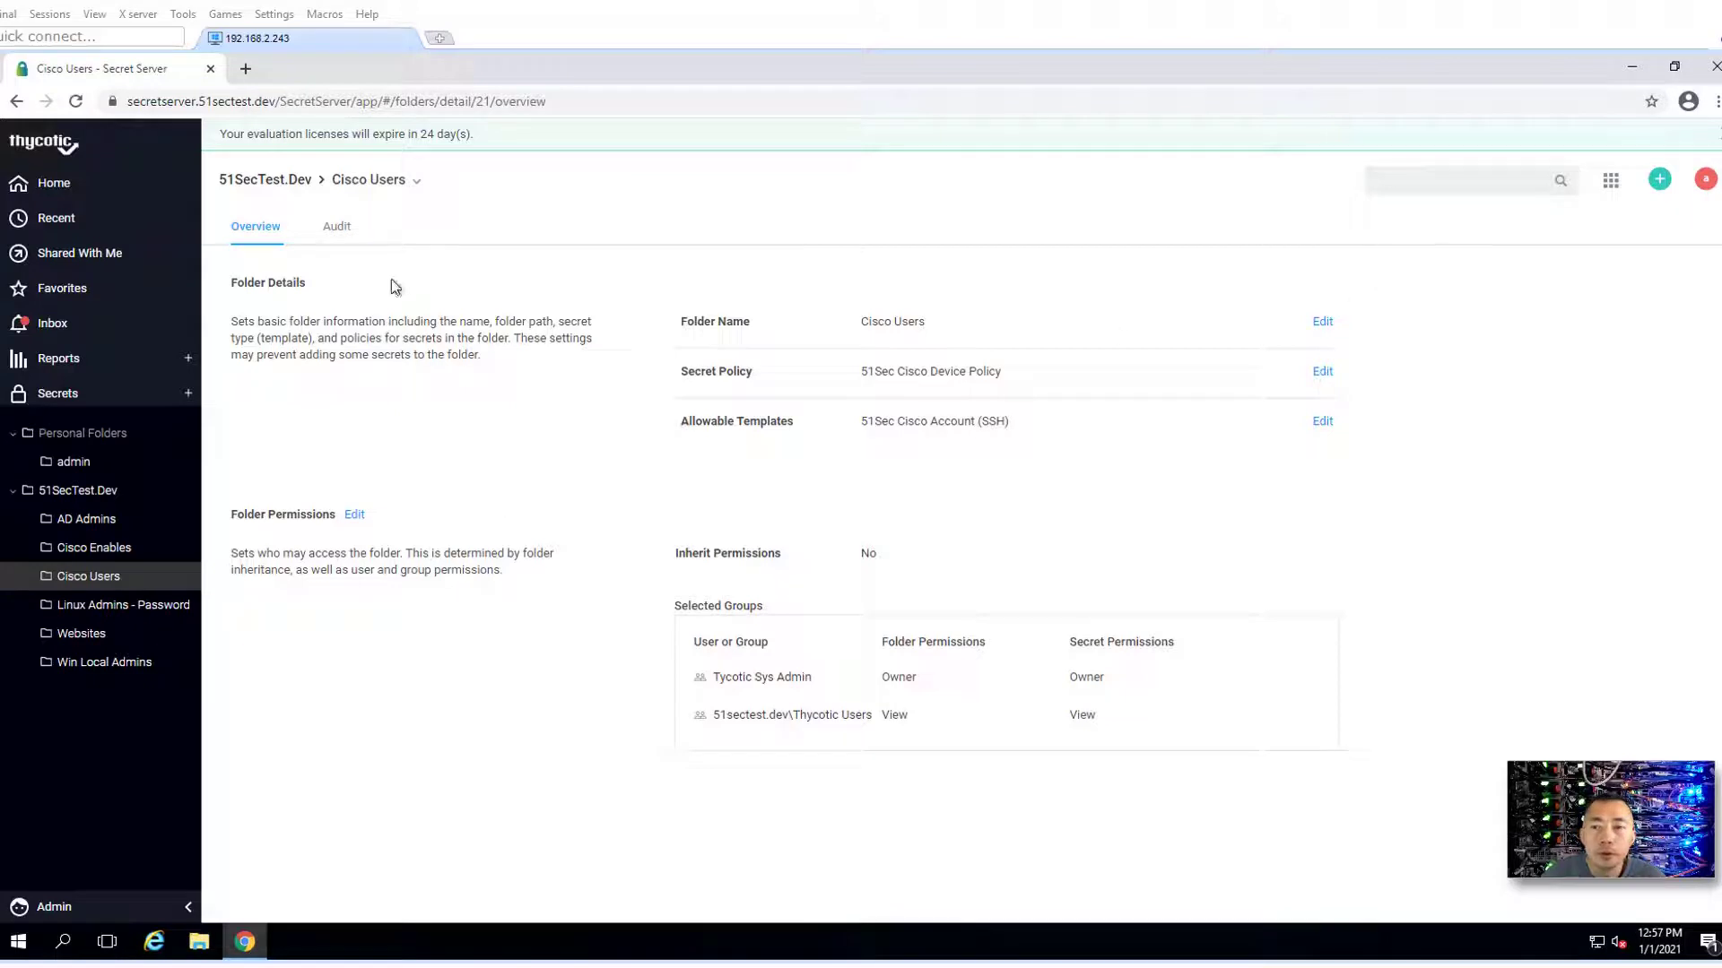
- Give the Cisco Enables folder the 51Sec Cisco Device Policy secret policy
left_click(337, 235)
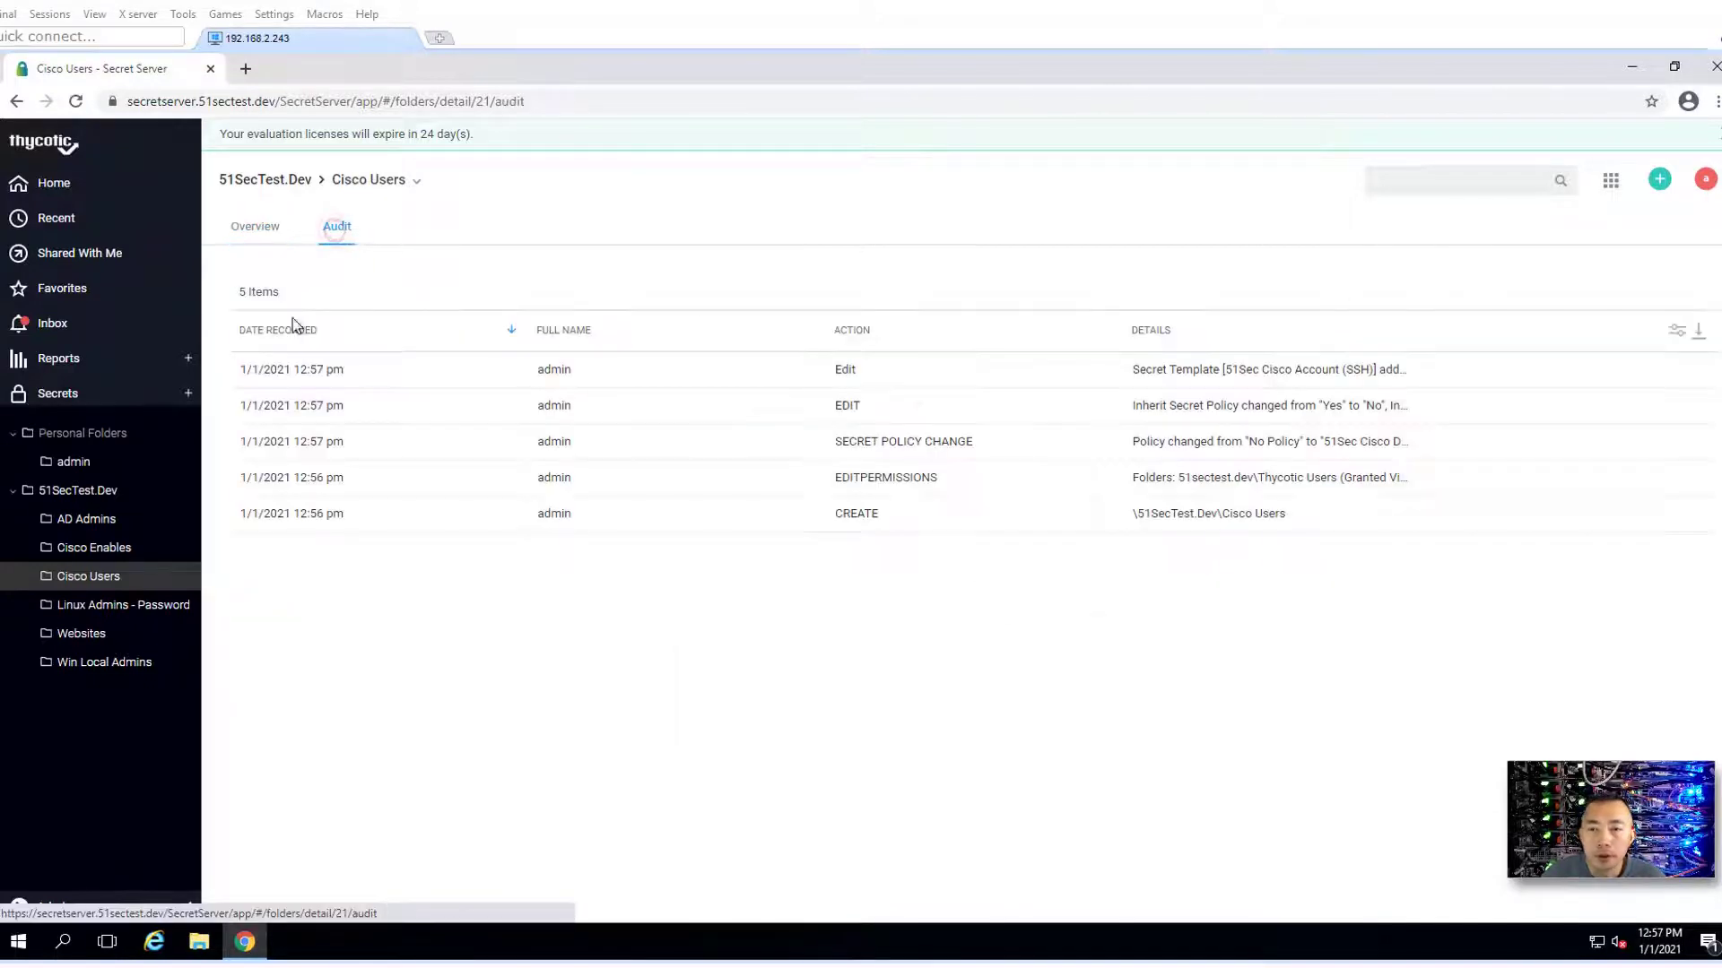
right_click(114, 556)
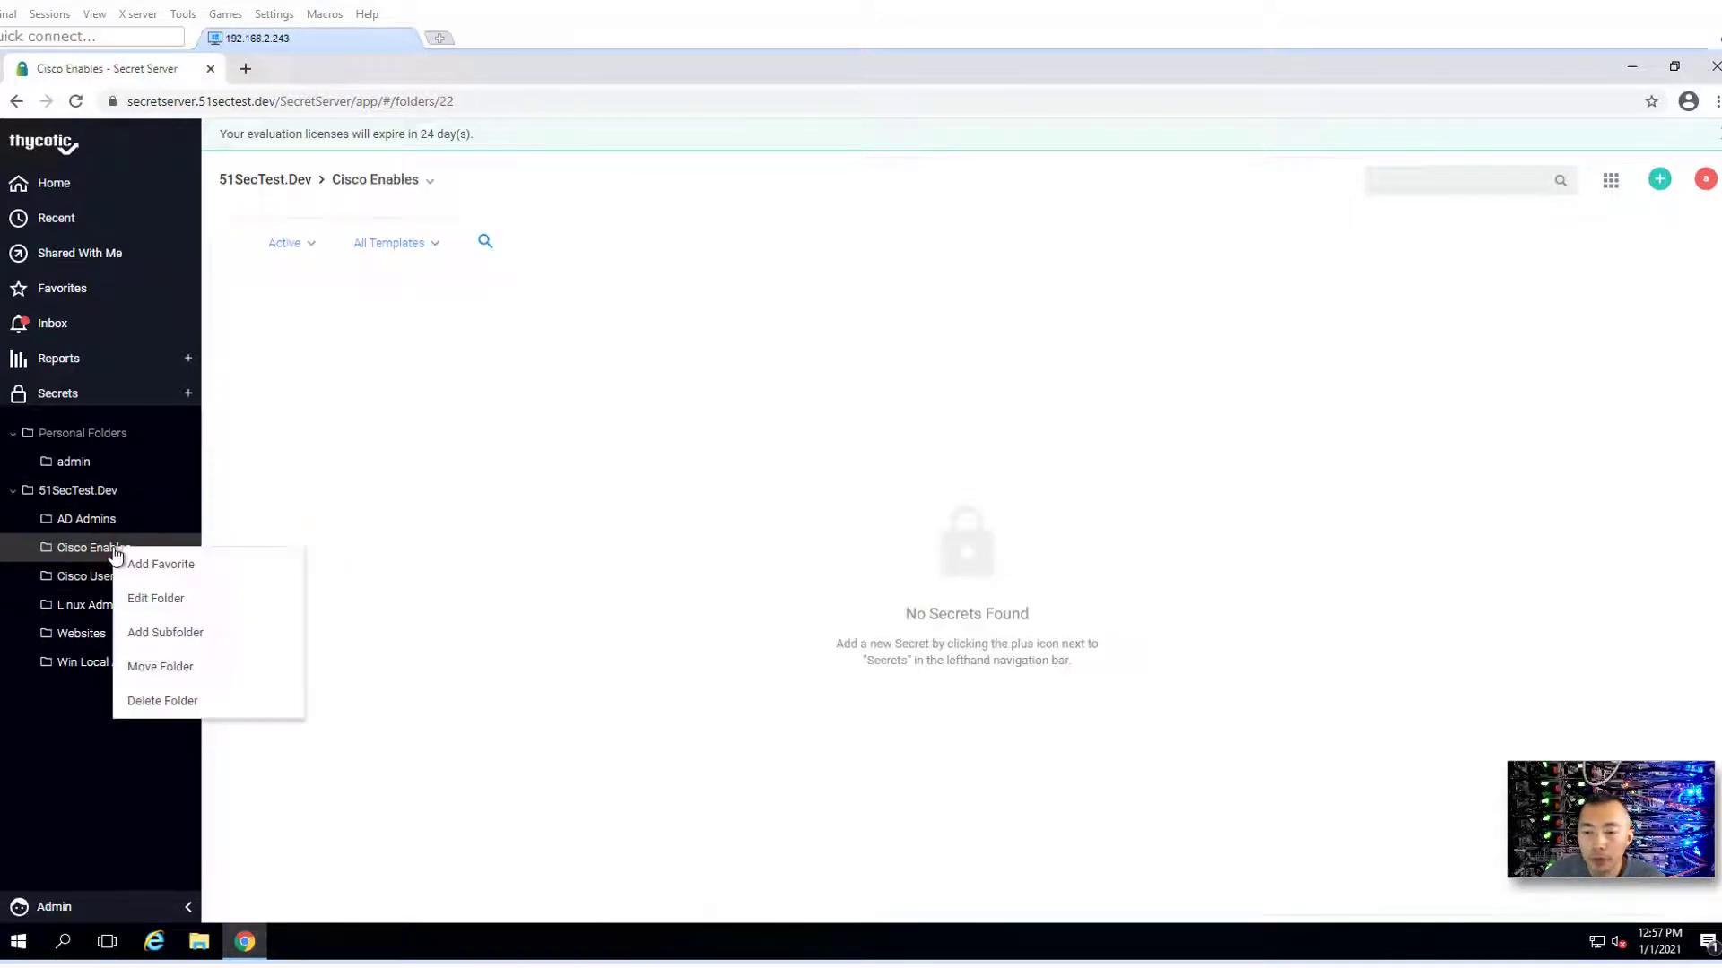
left_click(195, 601)
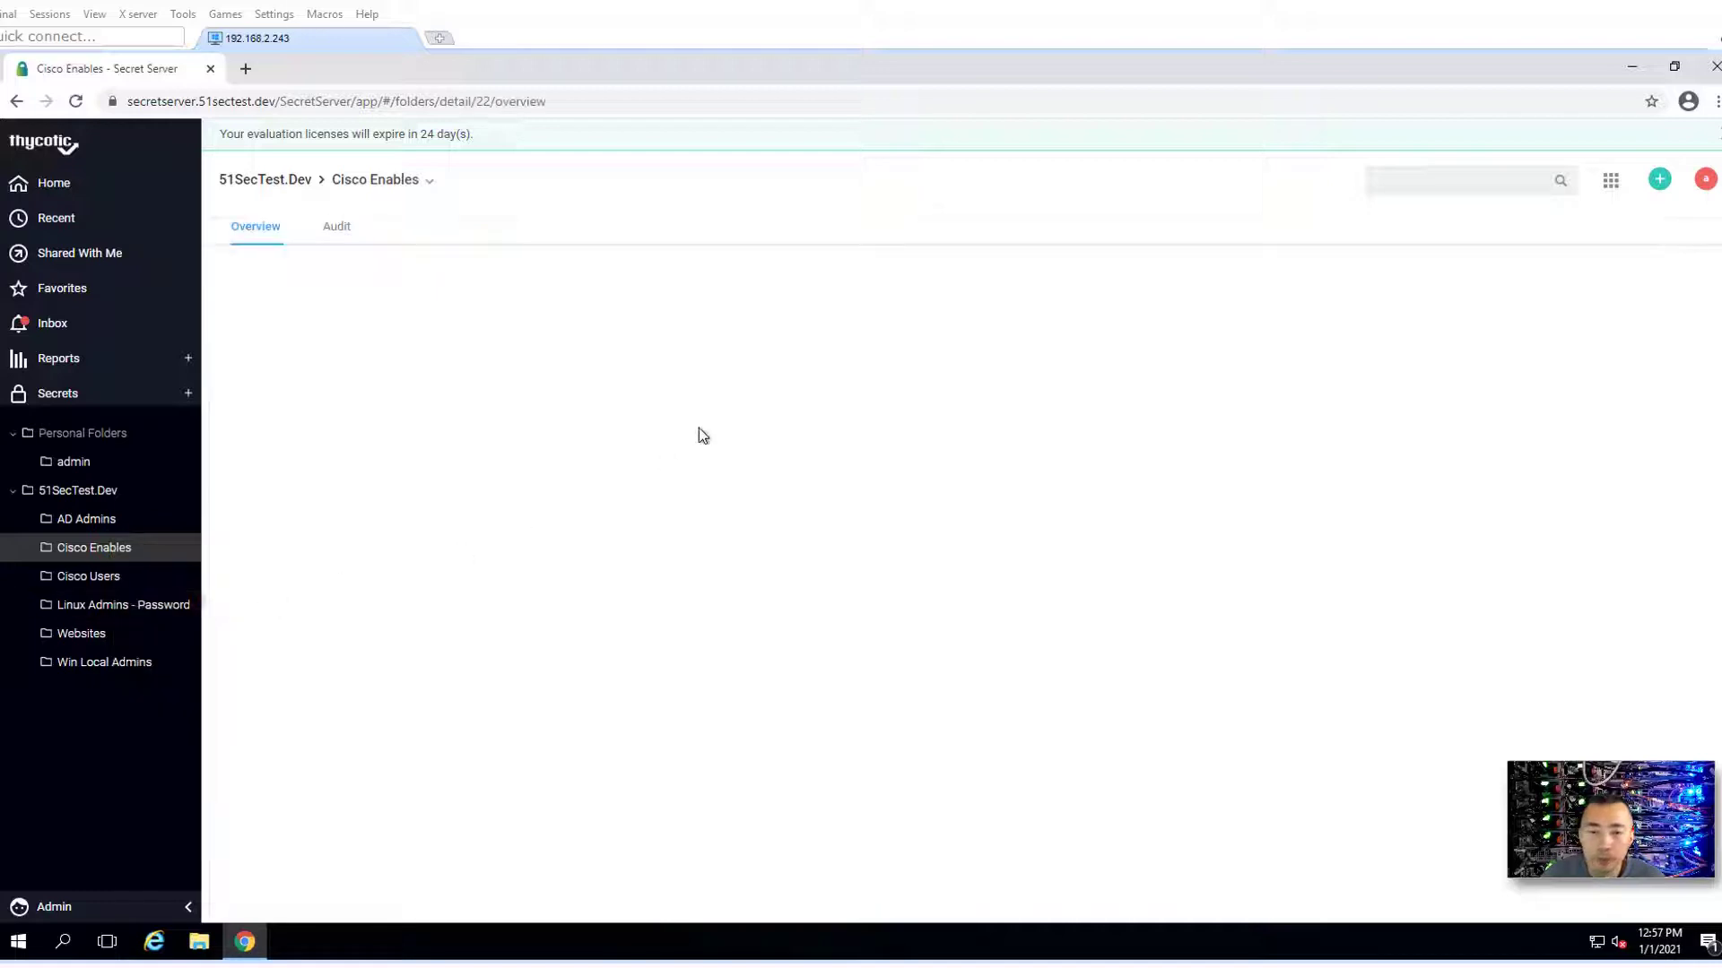
left_click(1323, 374)
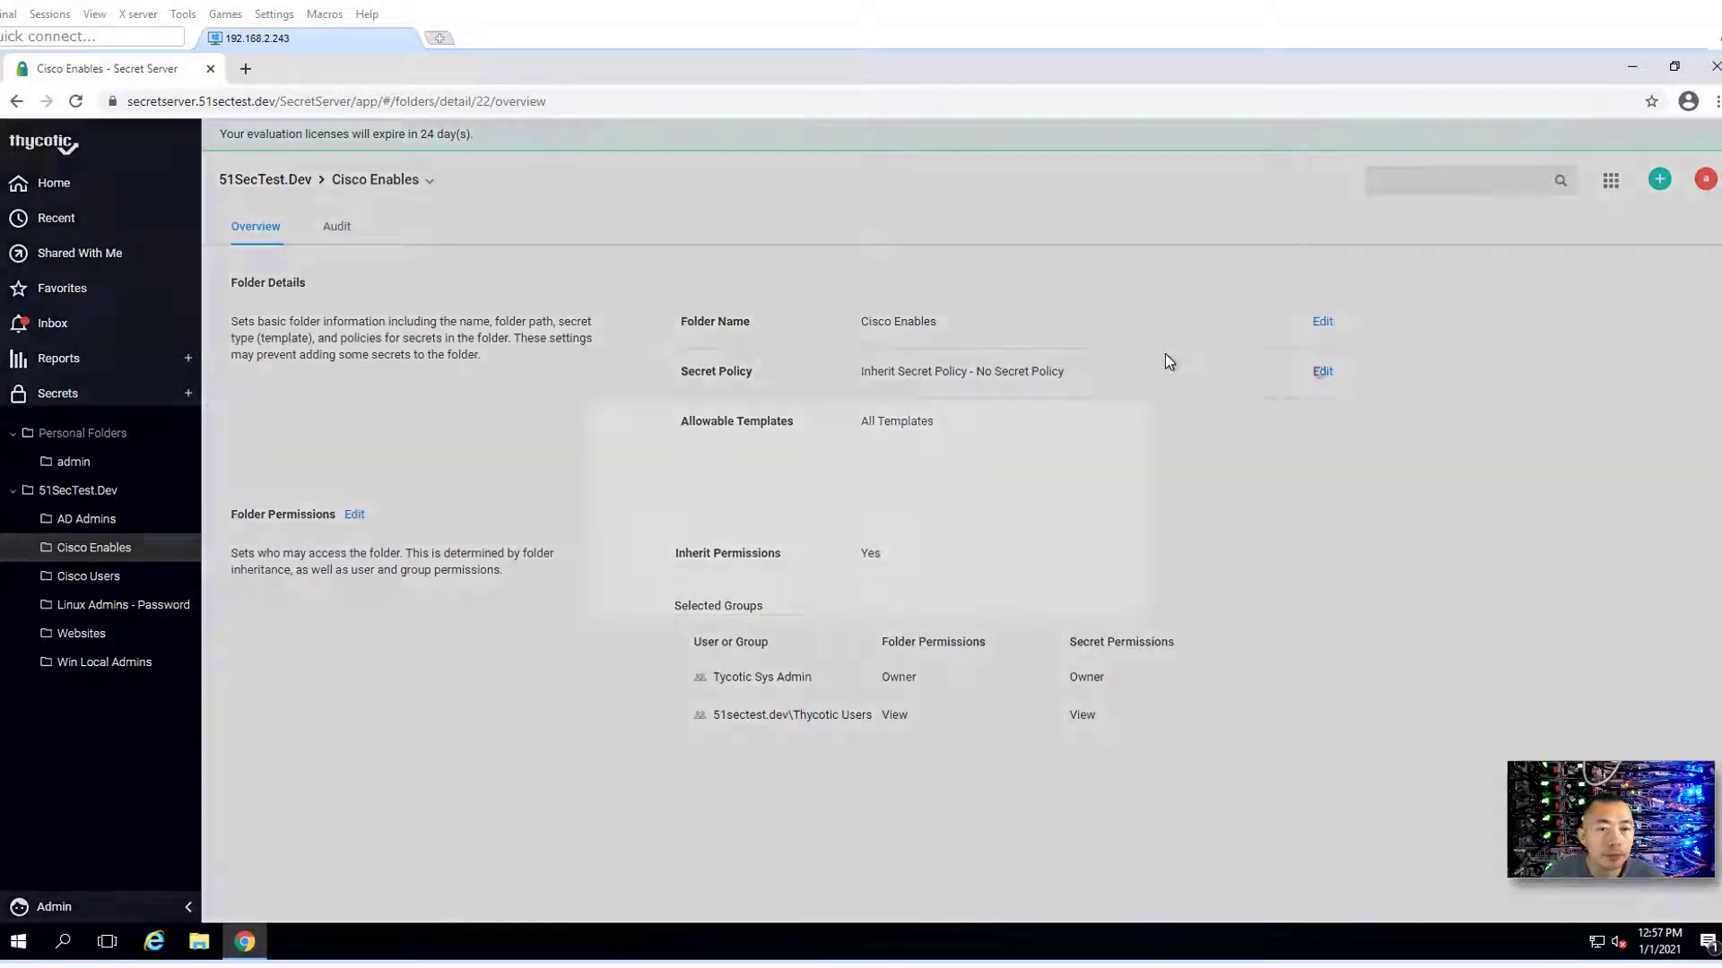
left_click(744, 527)
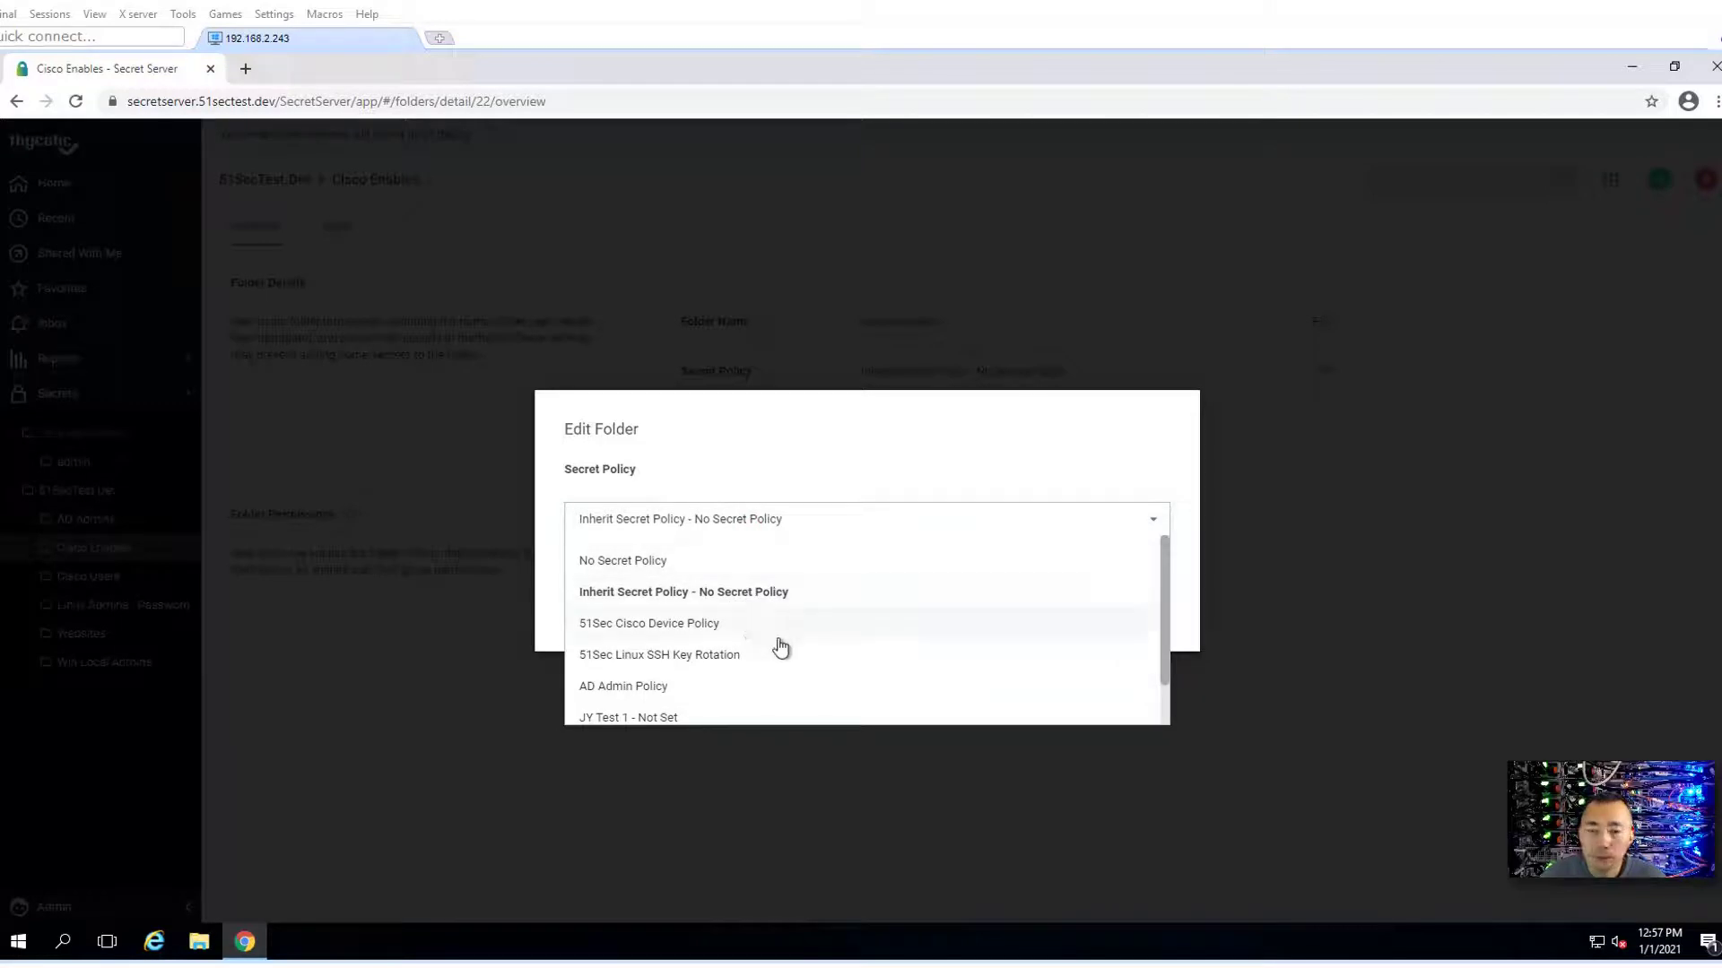
left_click(730, 628)
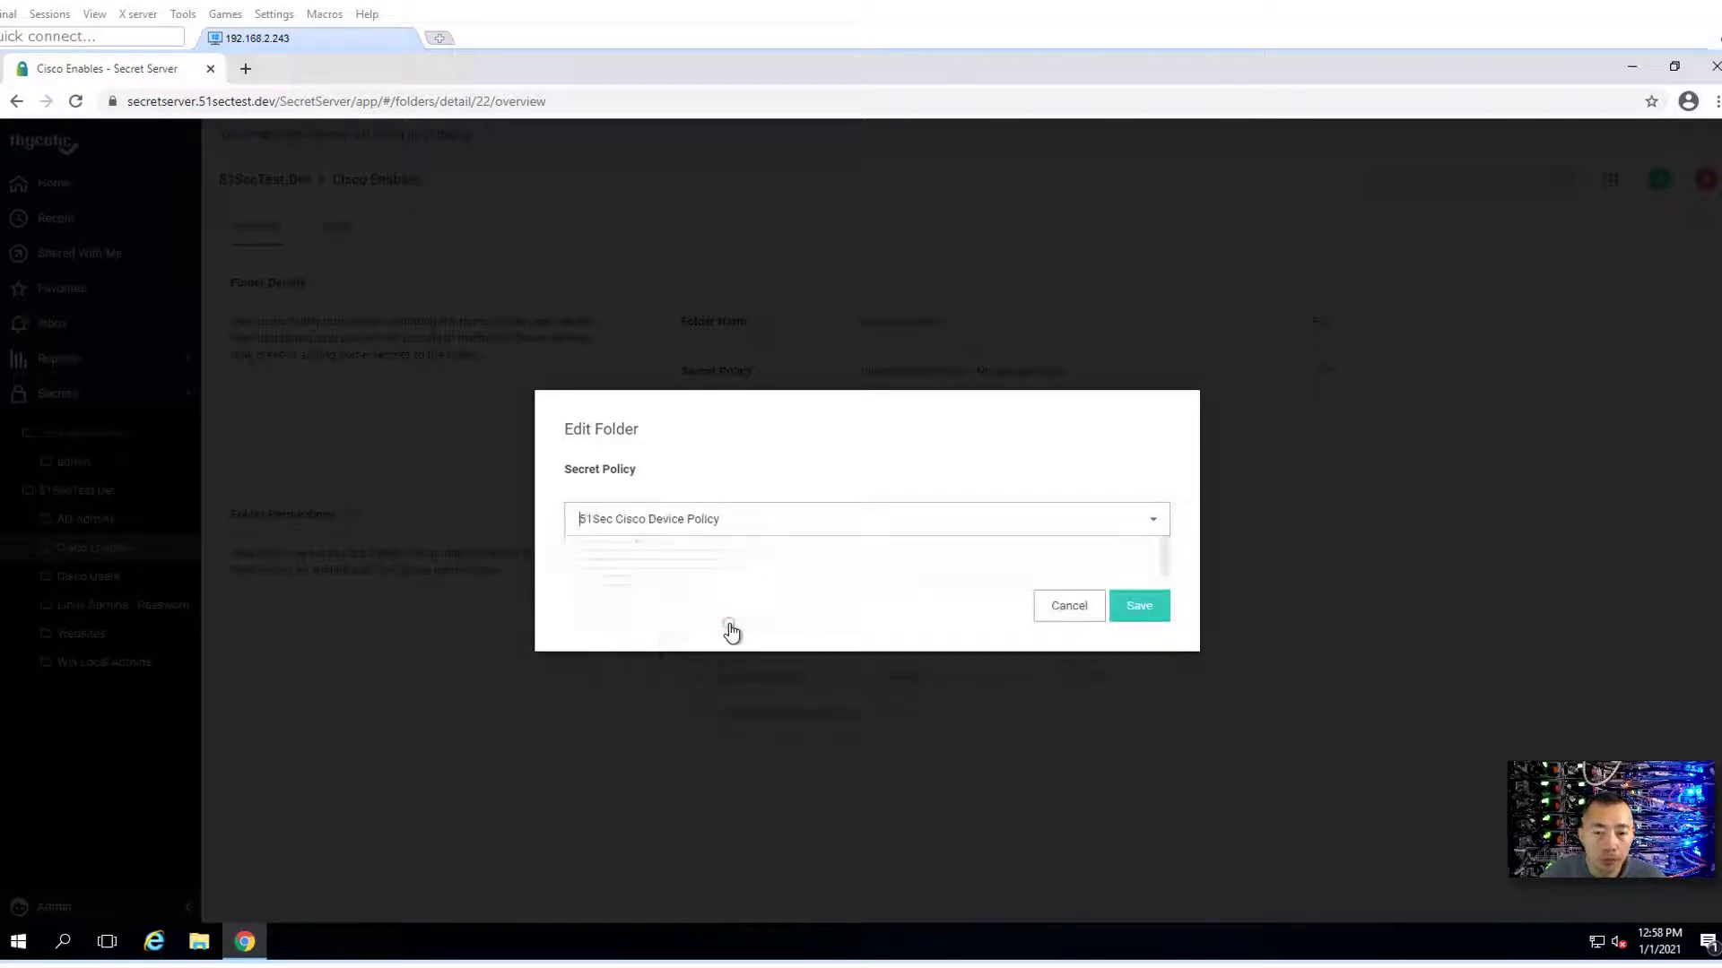
left_click(1137, 610)
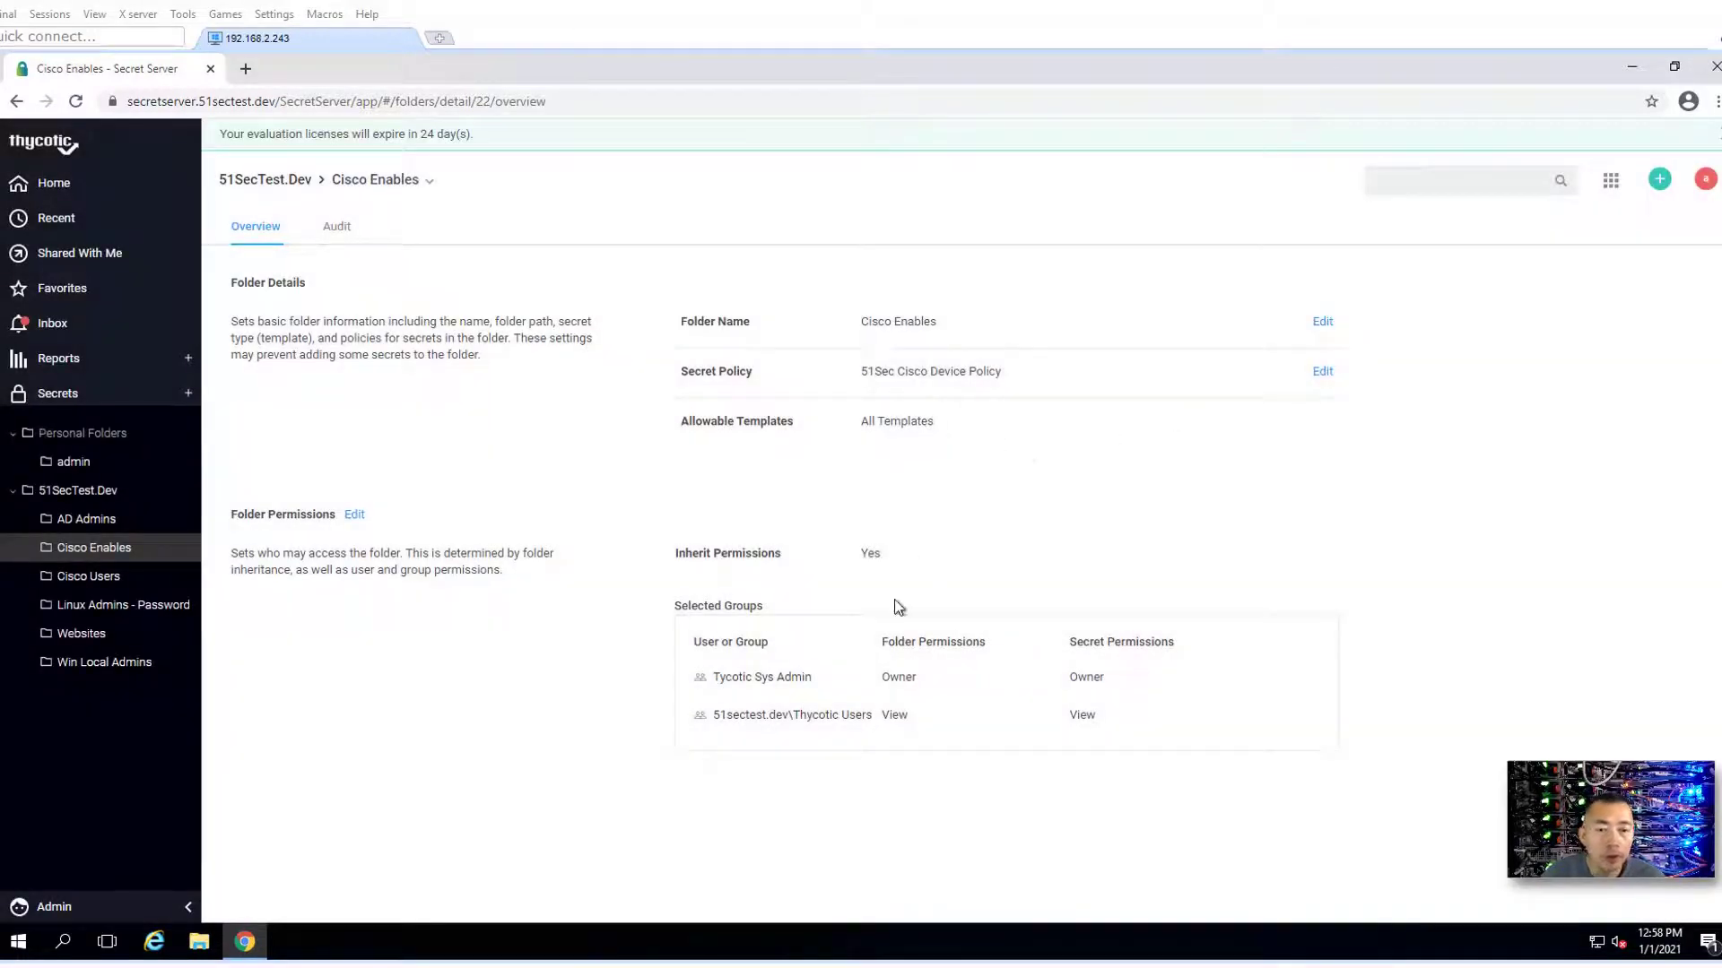
- Stop Cisco Enables inheriting permissions and allow only the 51Sec Cisco Enable Secret (SSH) template
left_click(355, 515)
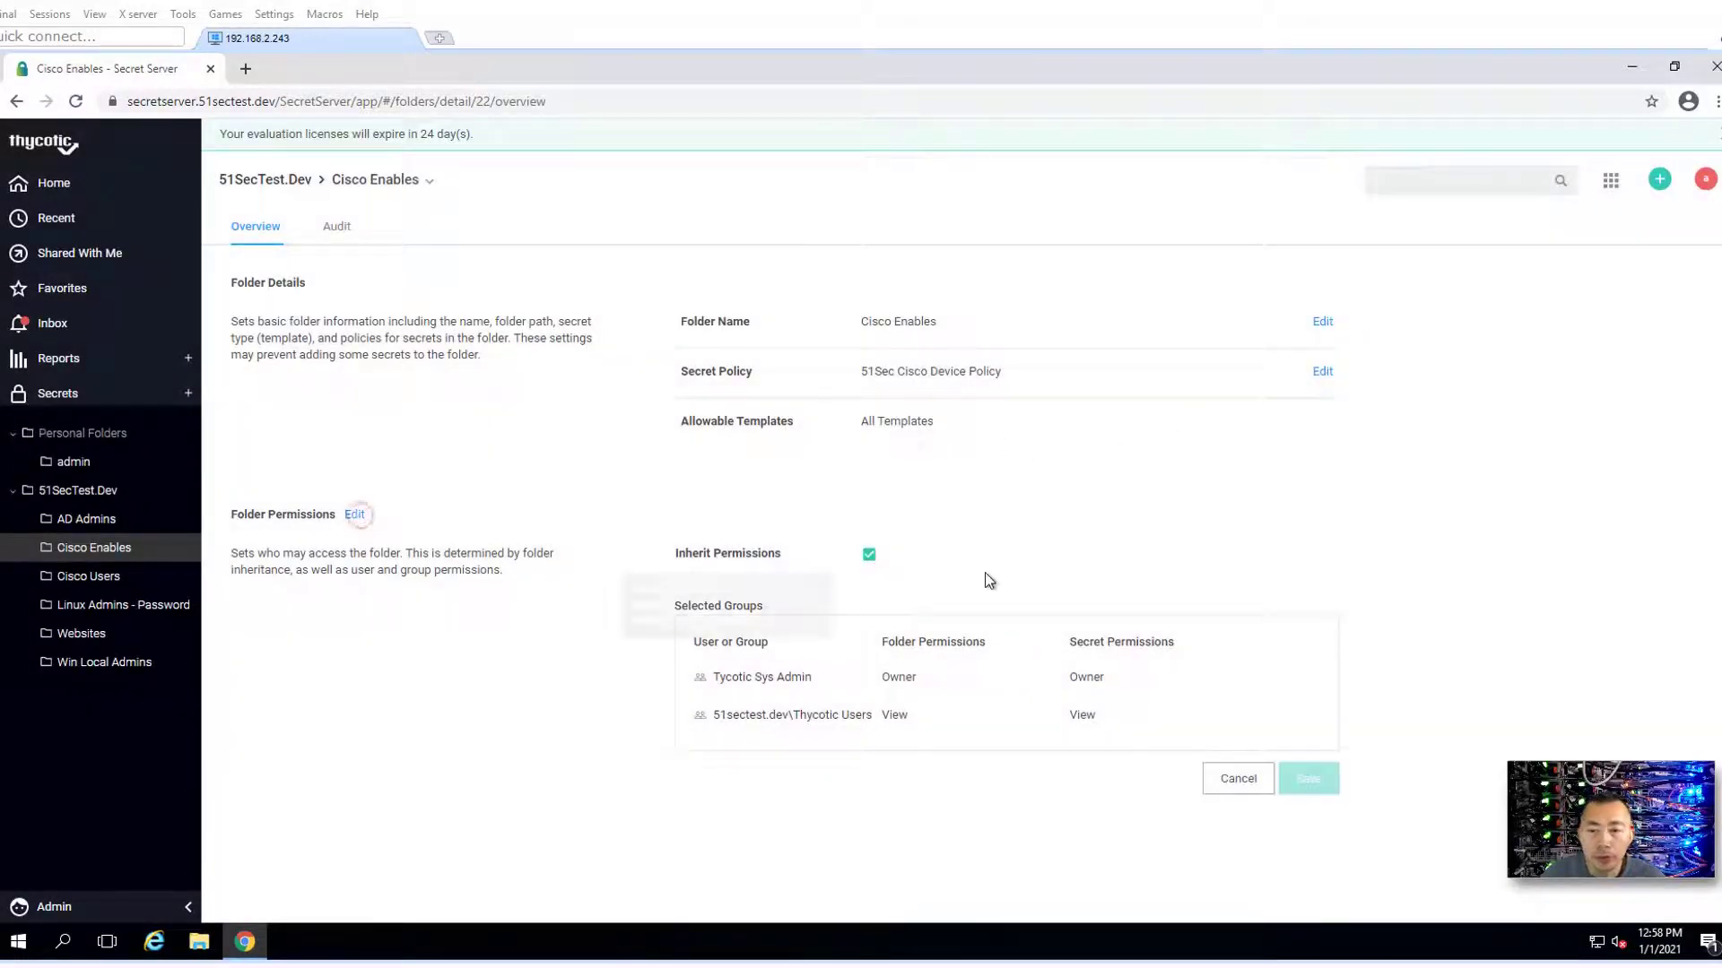
left_click(870, 557)
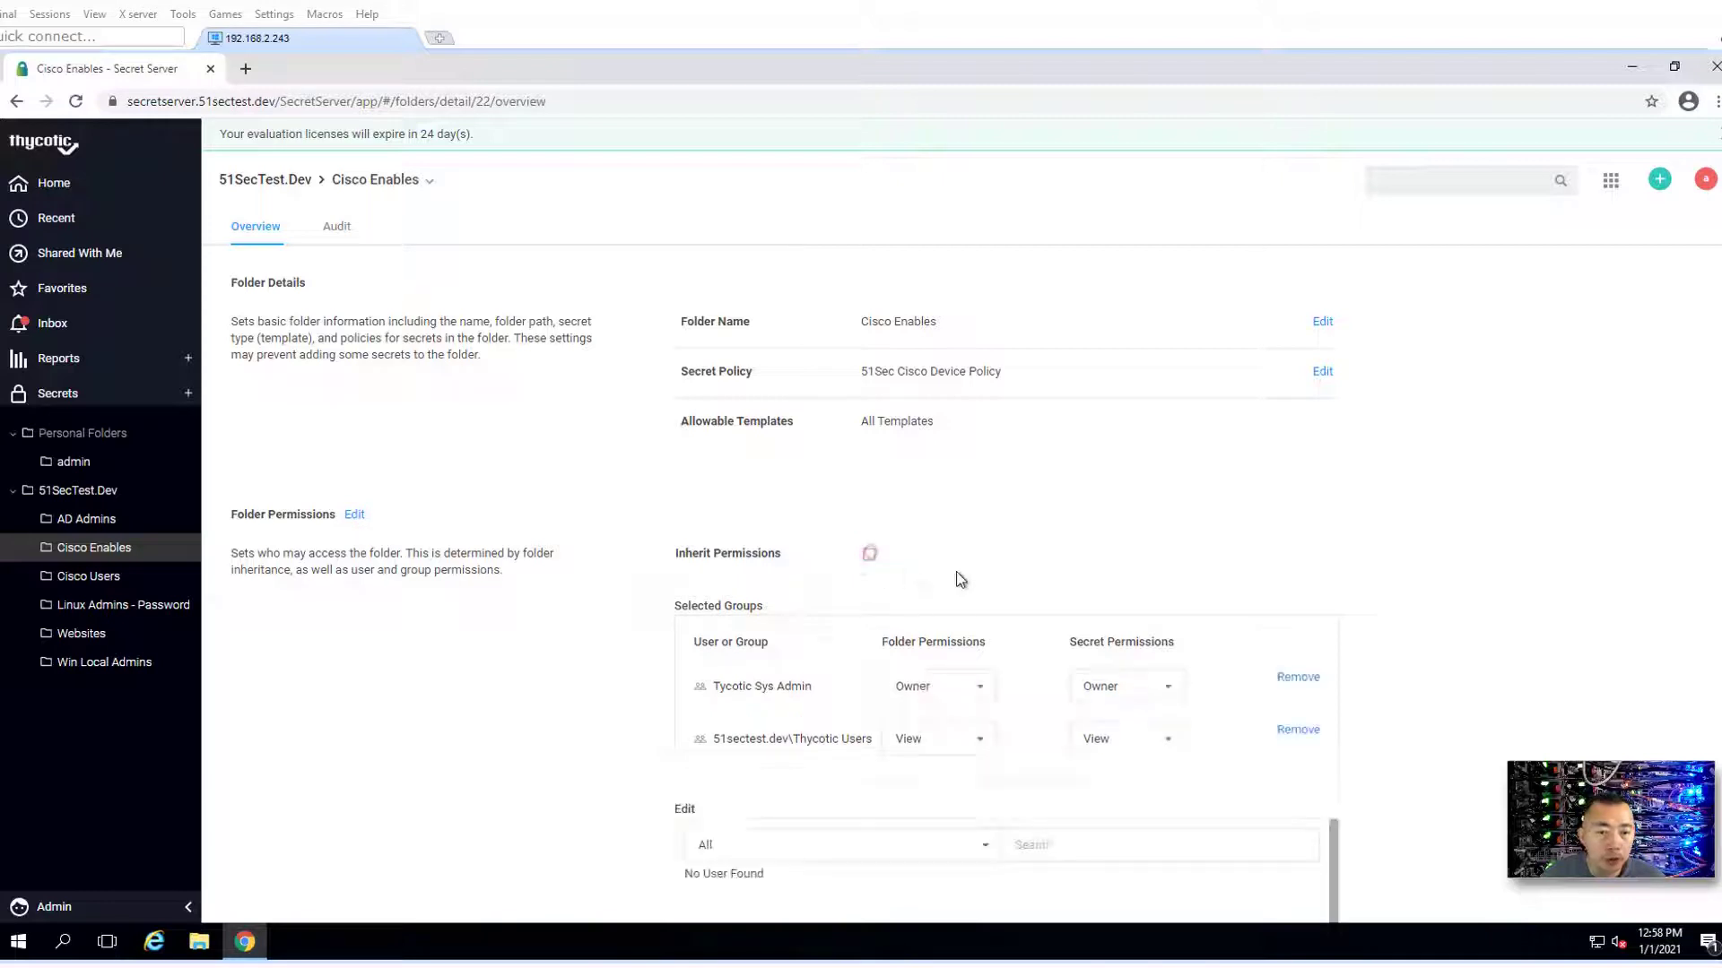
scroll(1263, 834, "down", 2)
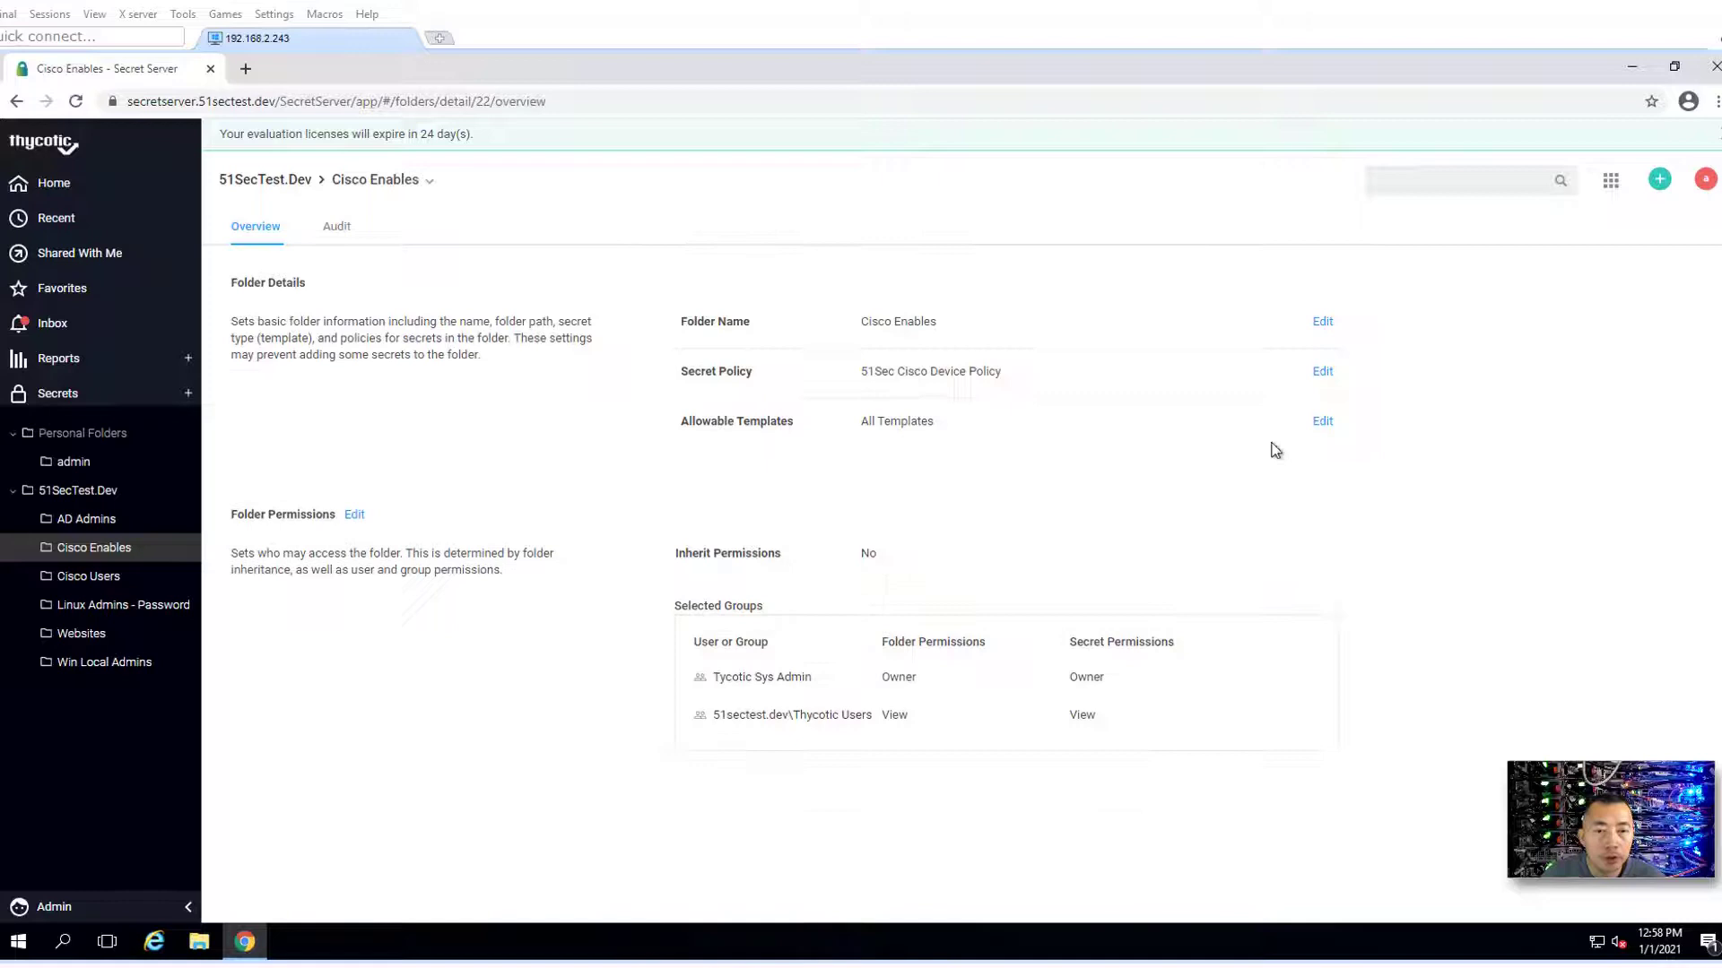
left_click(1321, 421)
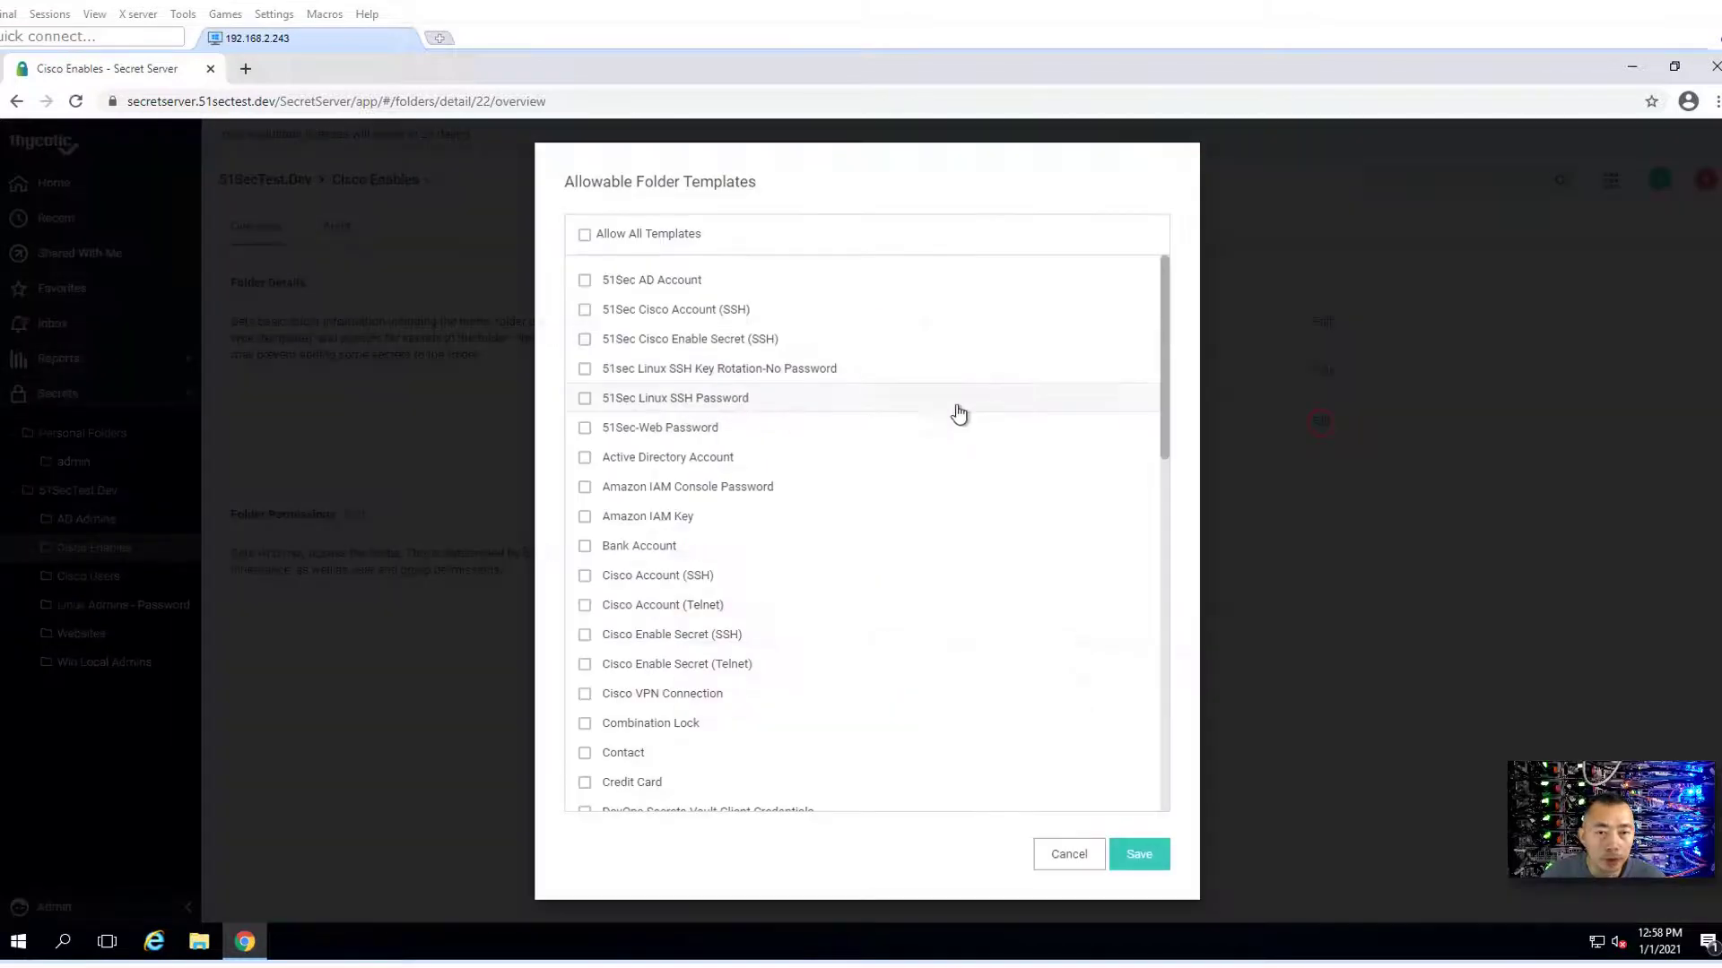
left_click(836, 338)
left_click(1139, 854)
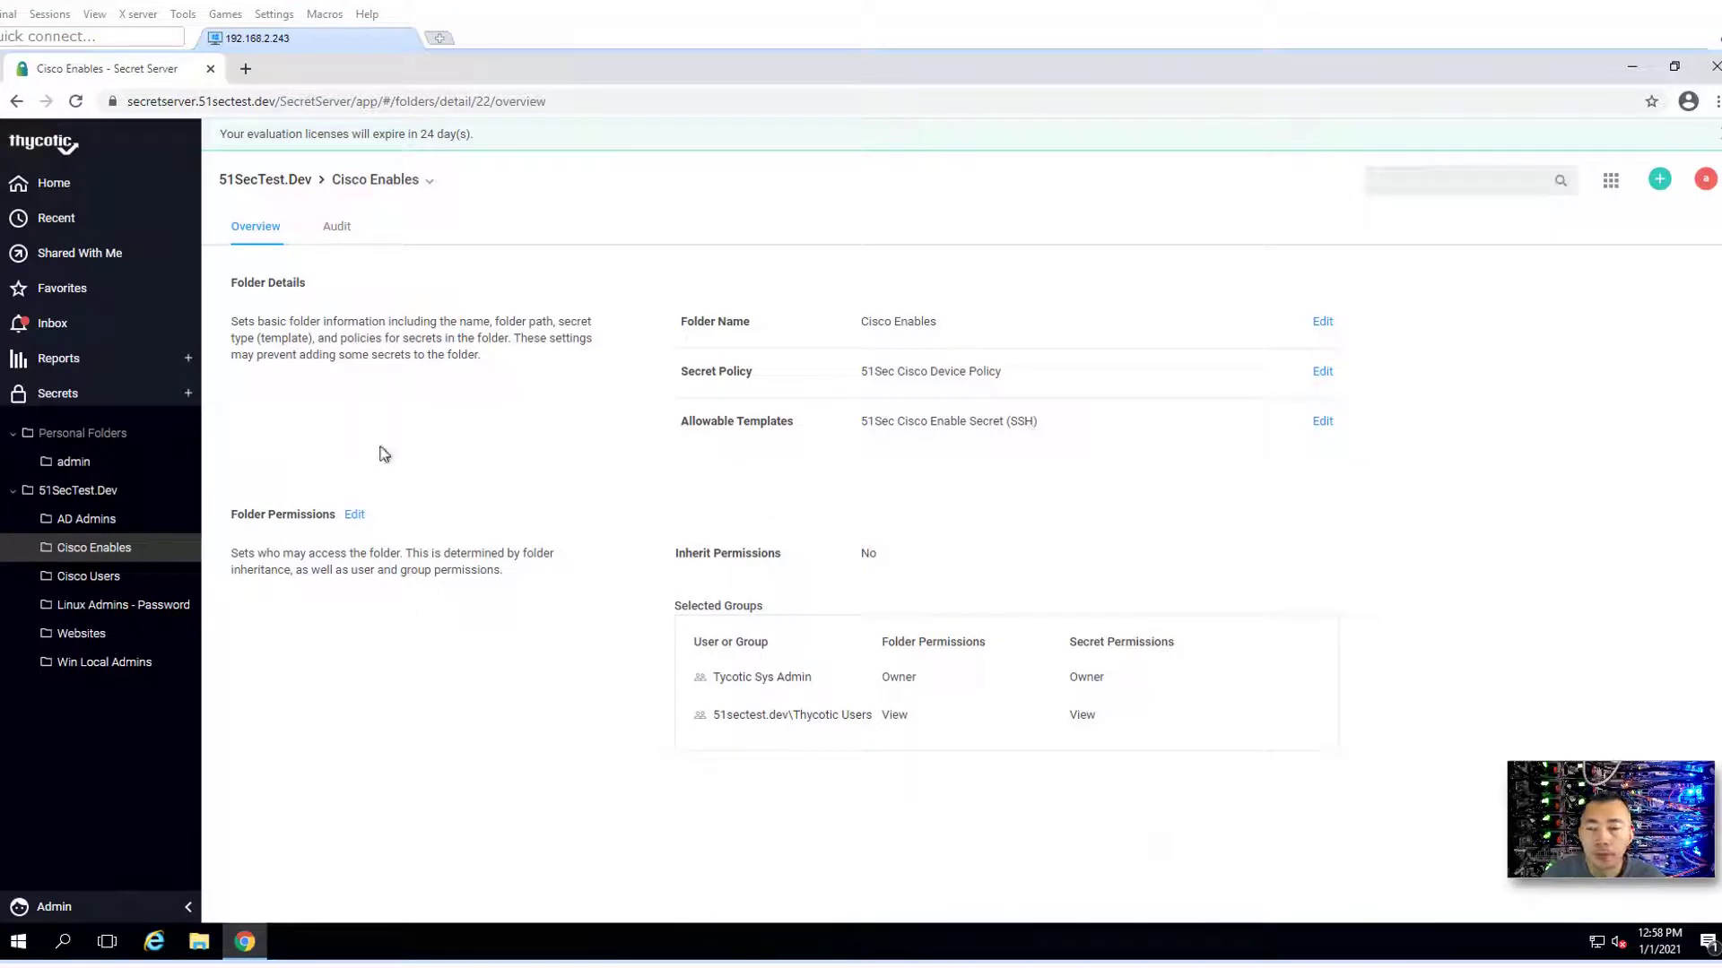
- Enable Heartbeat in the Remote Password Changing configuration and save
left_click(139, 908)
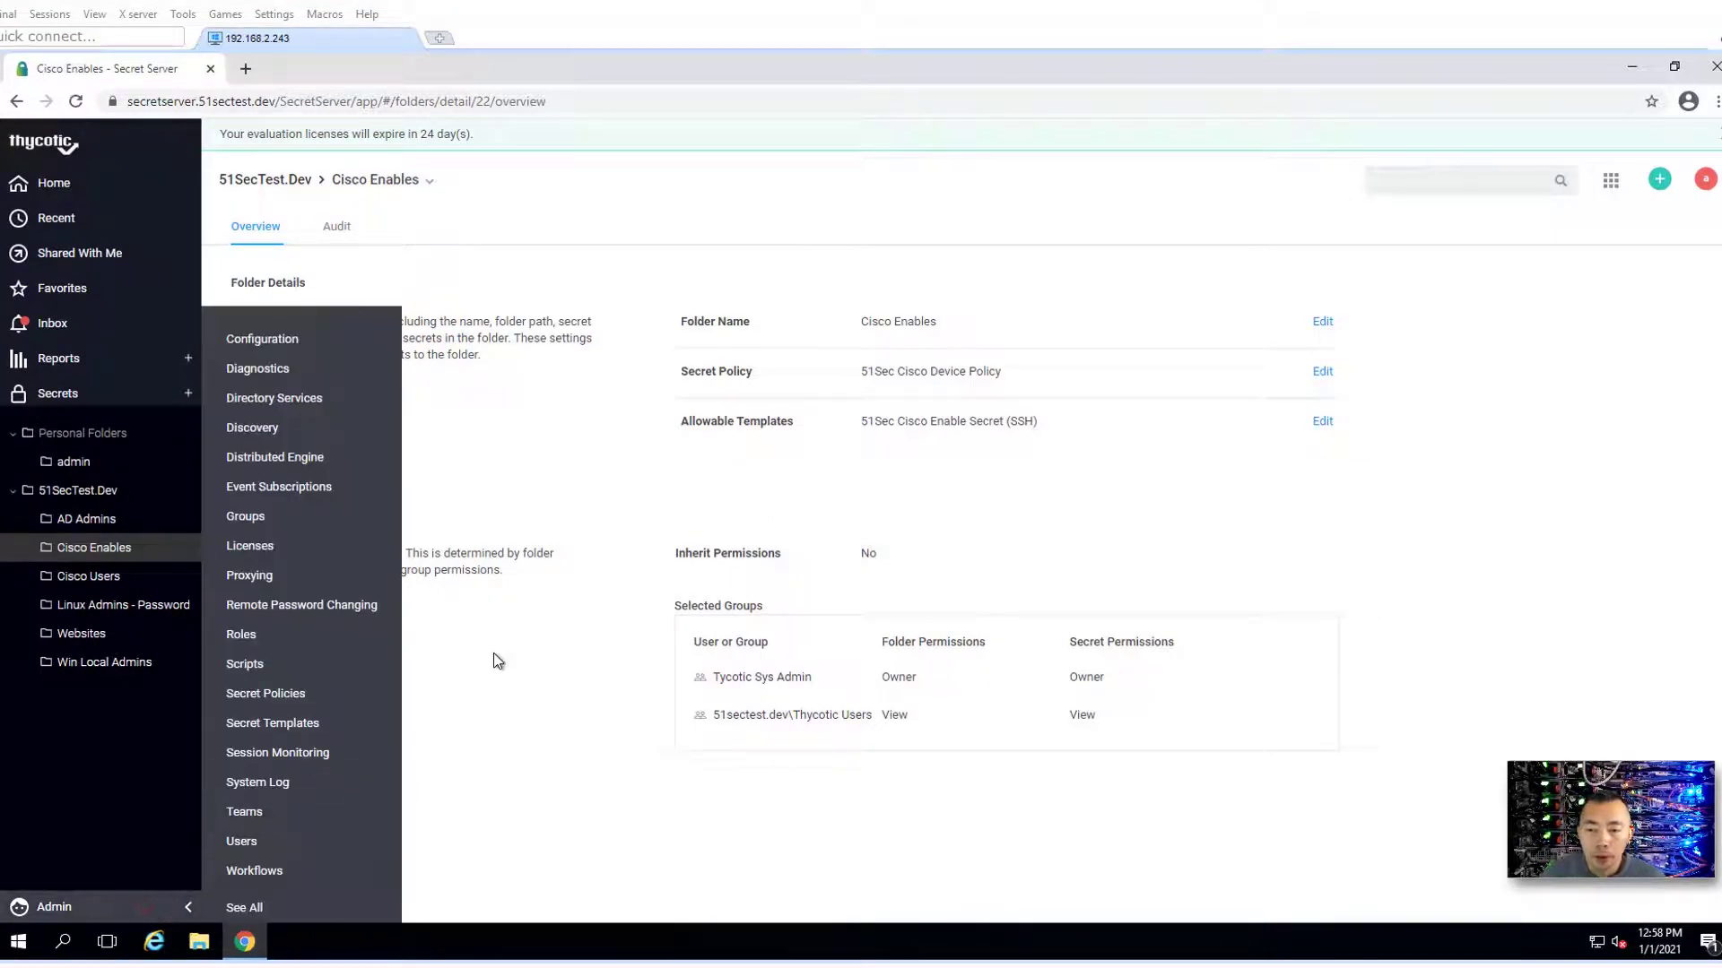
left_click(348, 608)
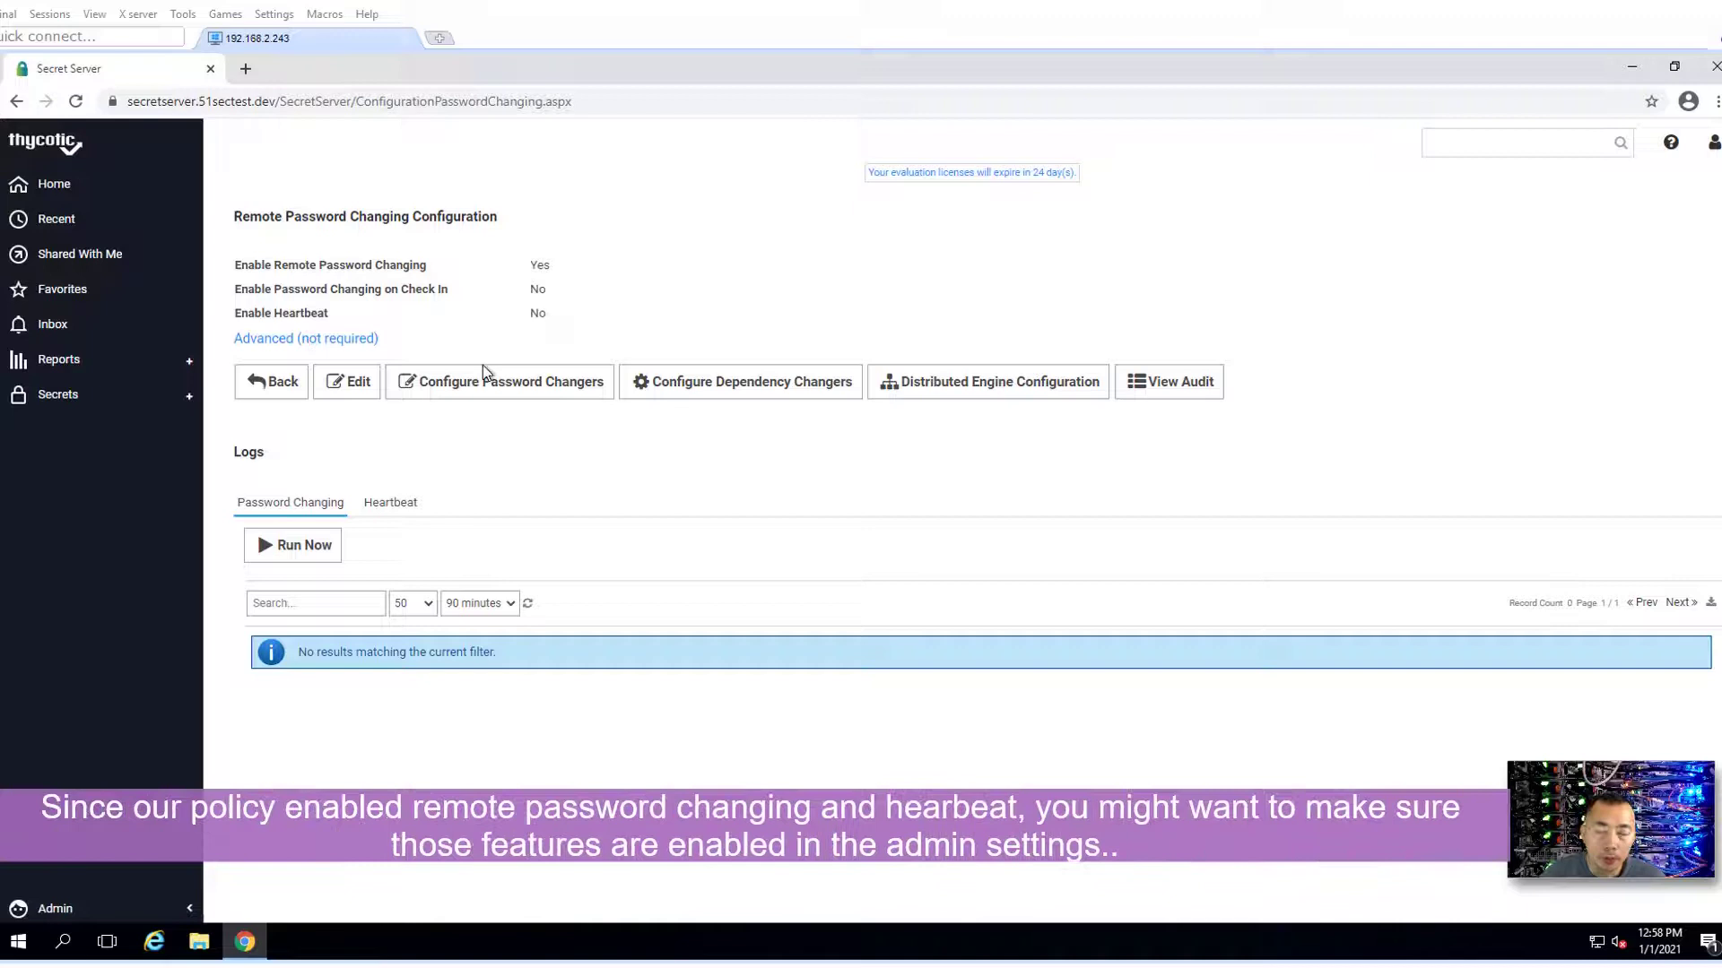
left_click(350, 393)
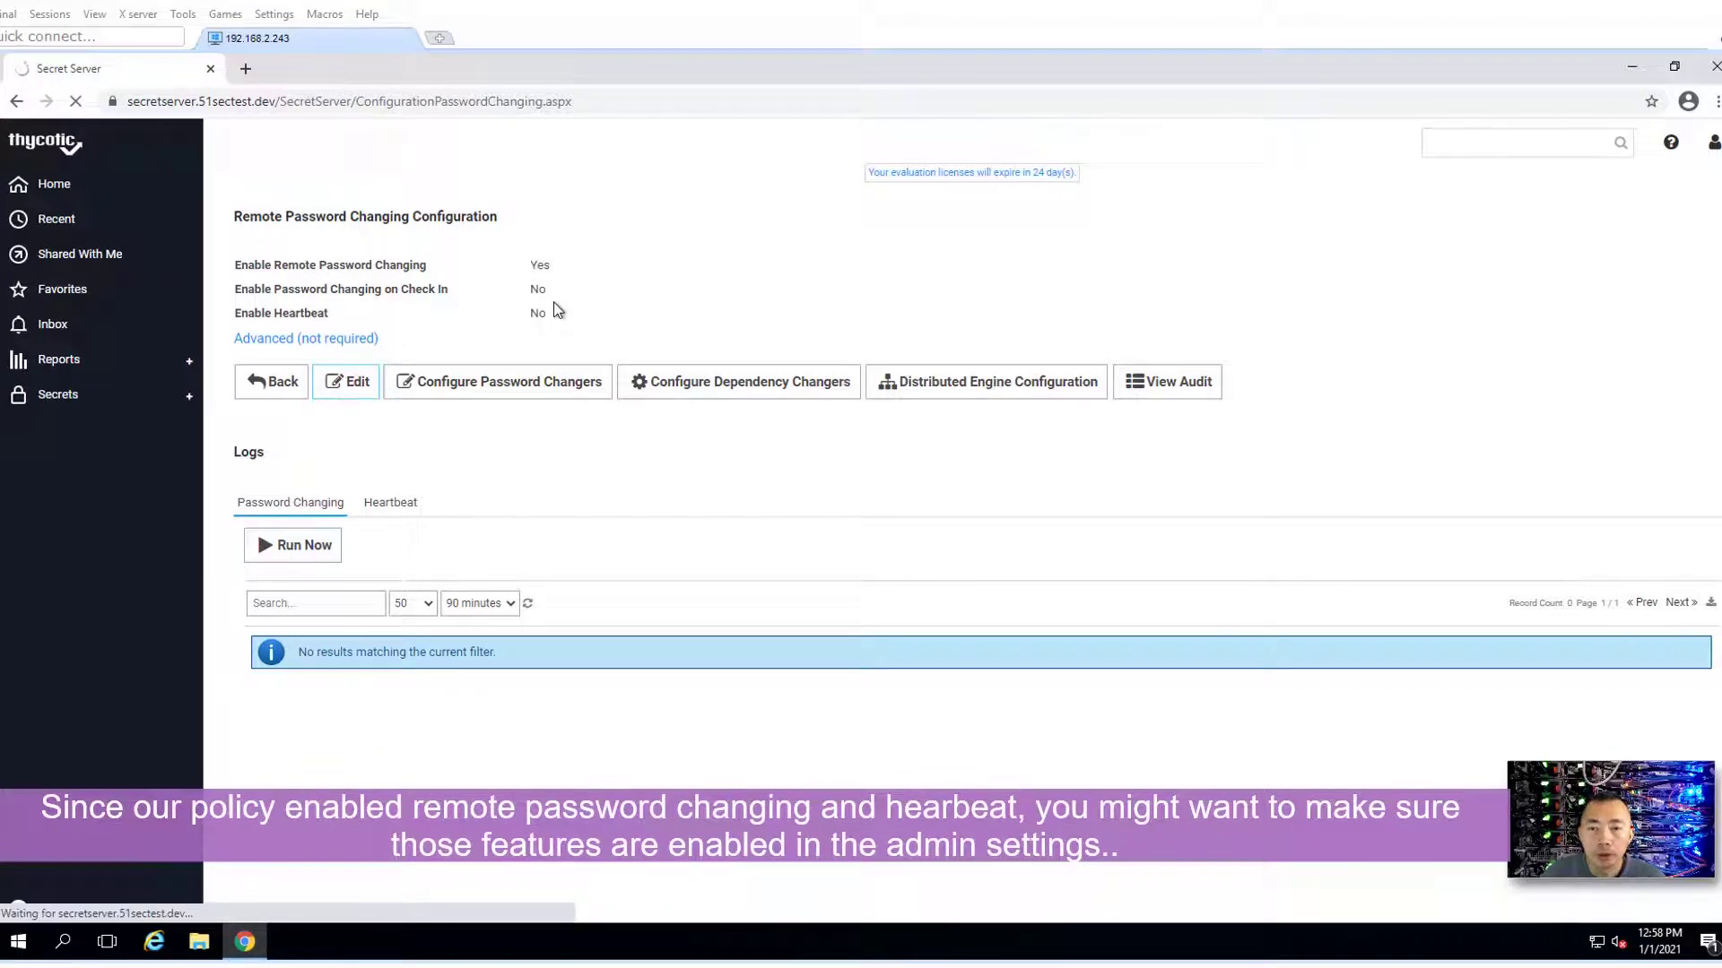
left_click(540, 313)
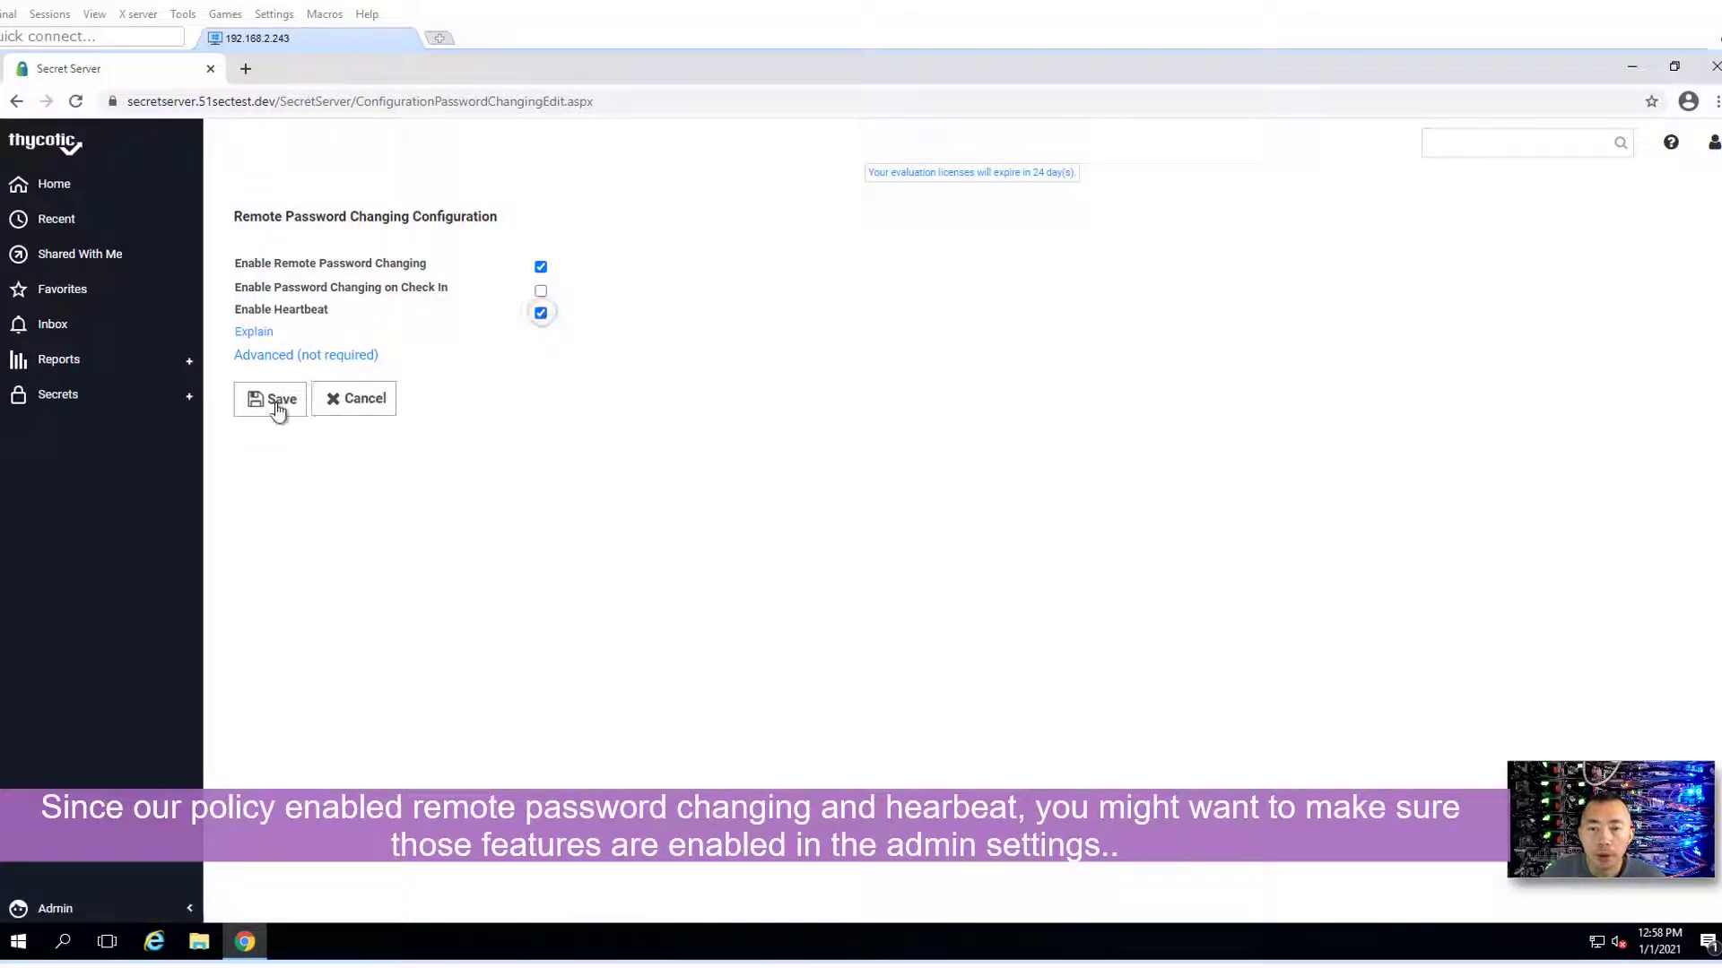
left_click(278, 408)
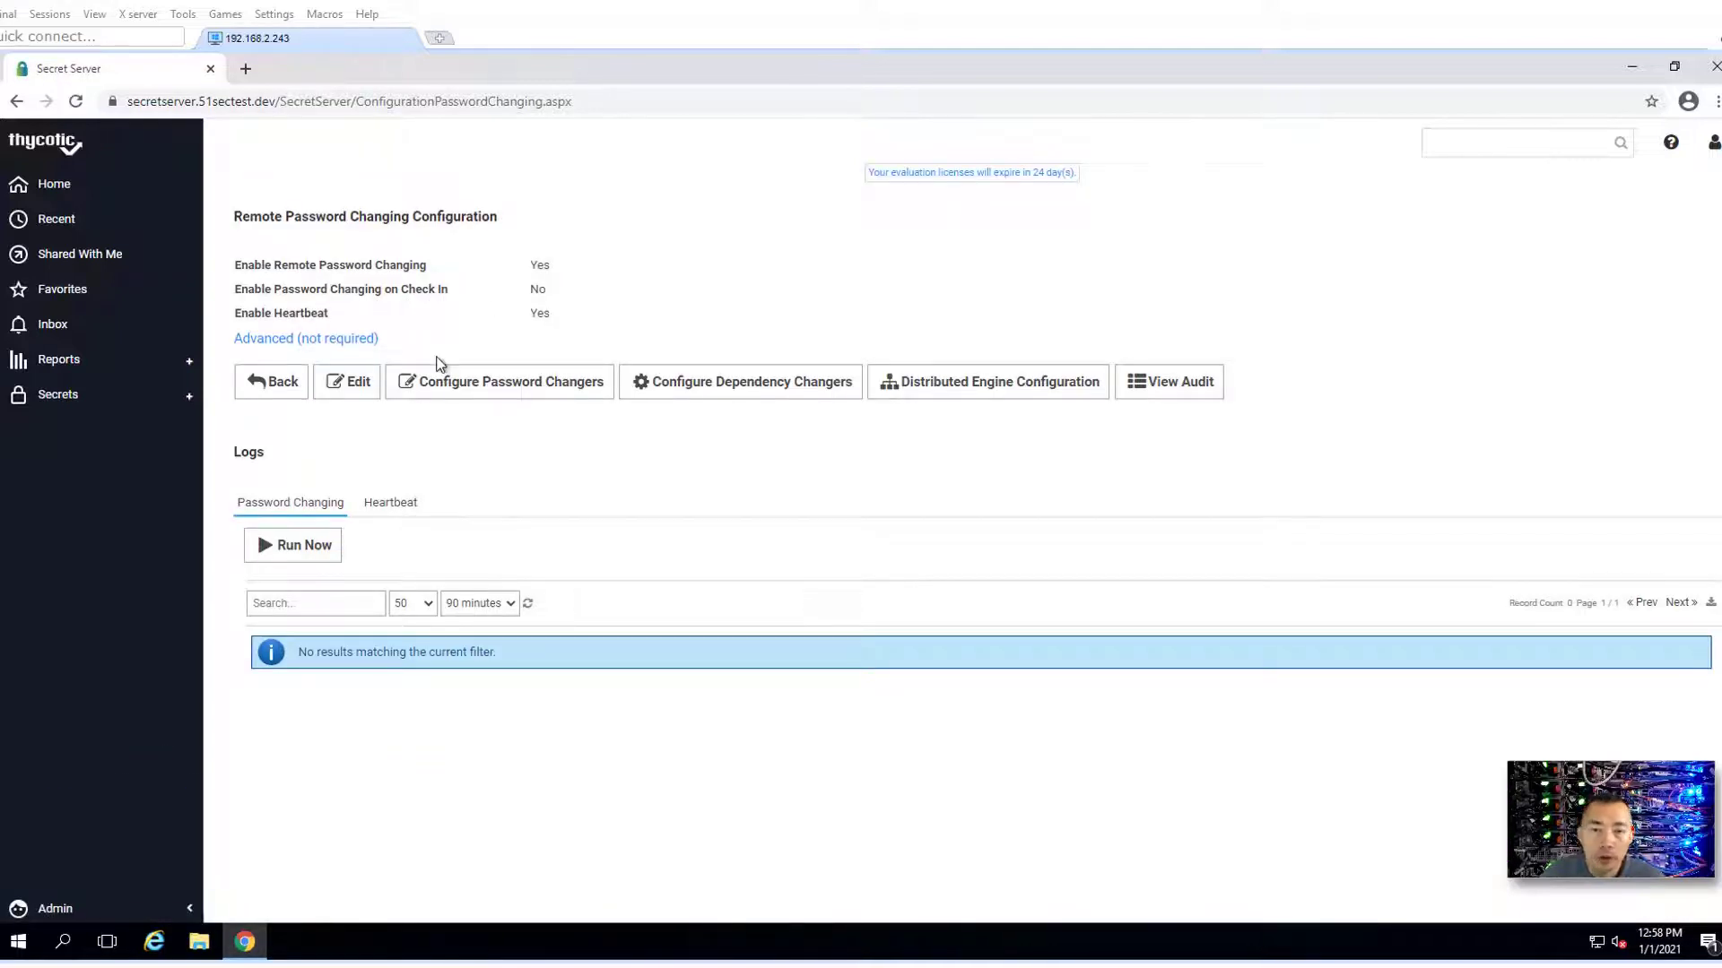
- Also enable Password Changing on Check In, then go back to the All Secrets list
left_click(344, 386)
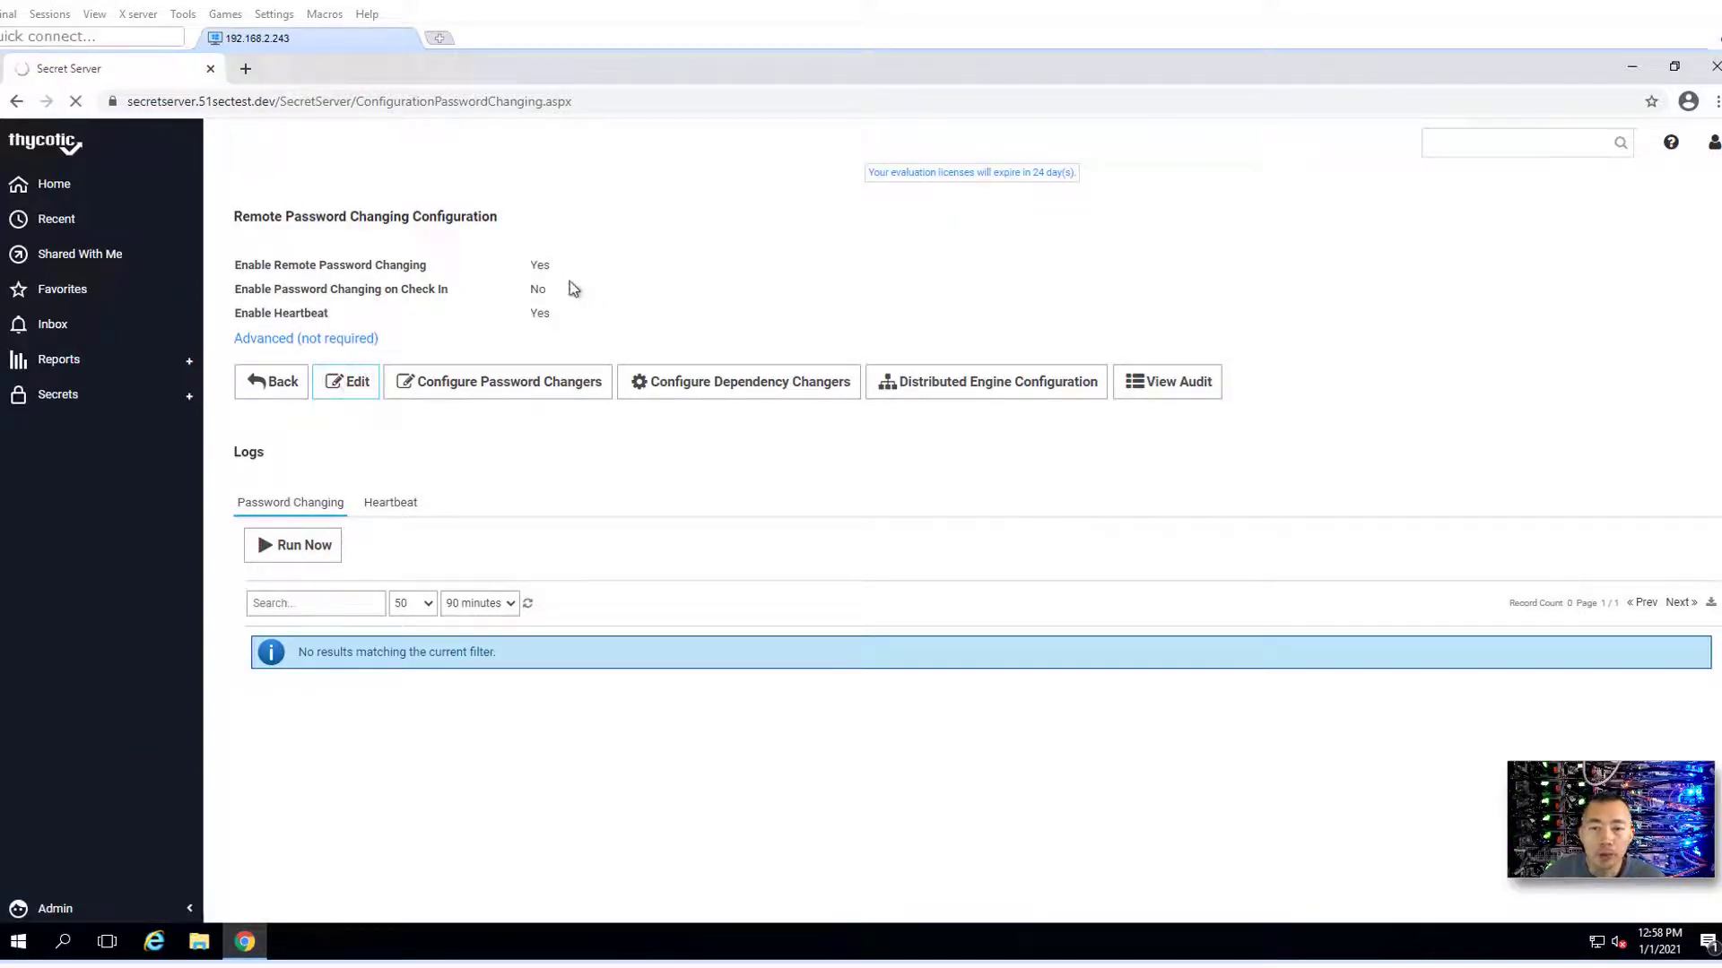
left_click(541, 292)
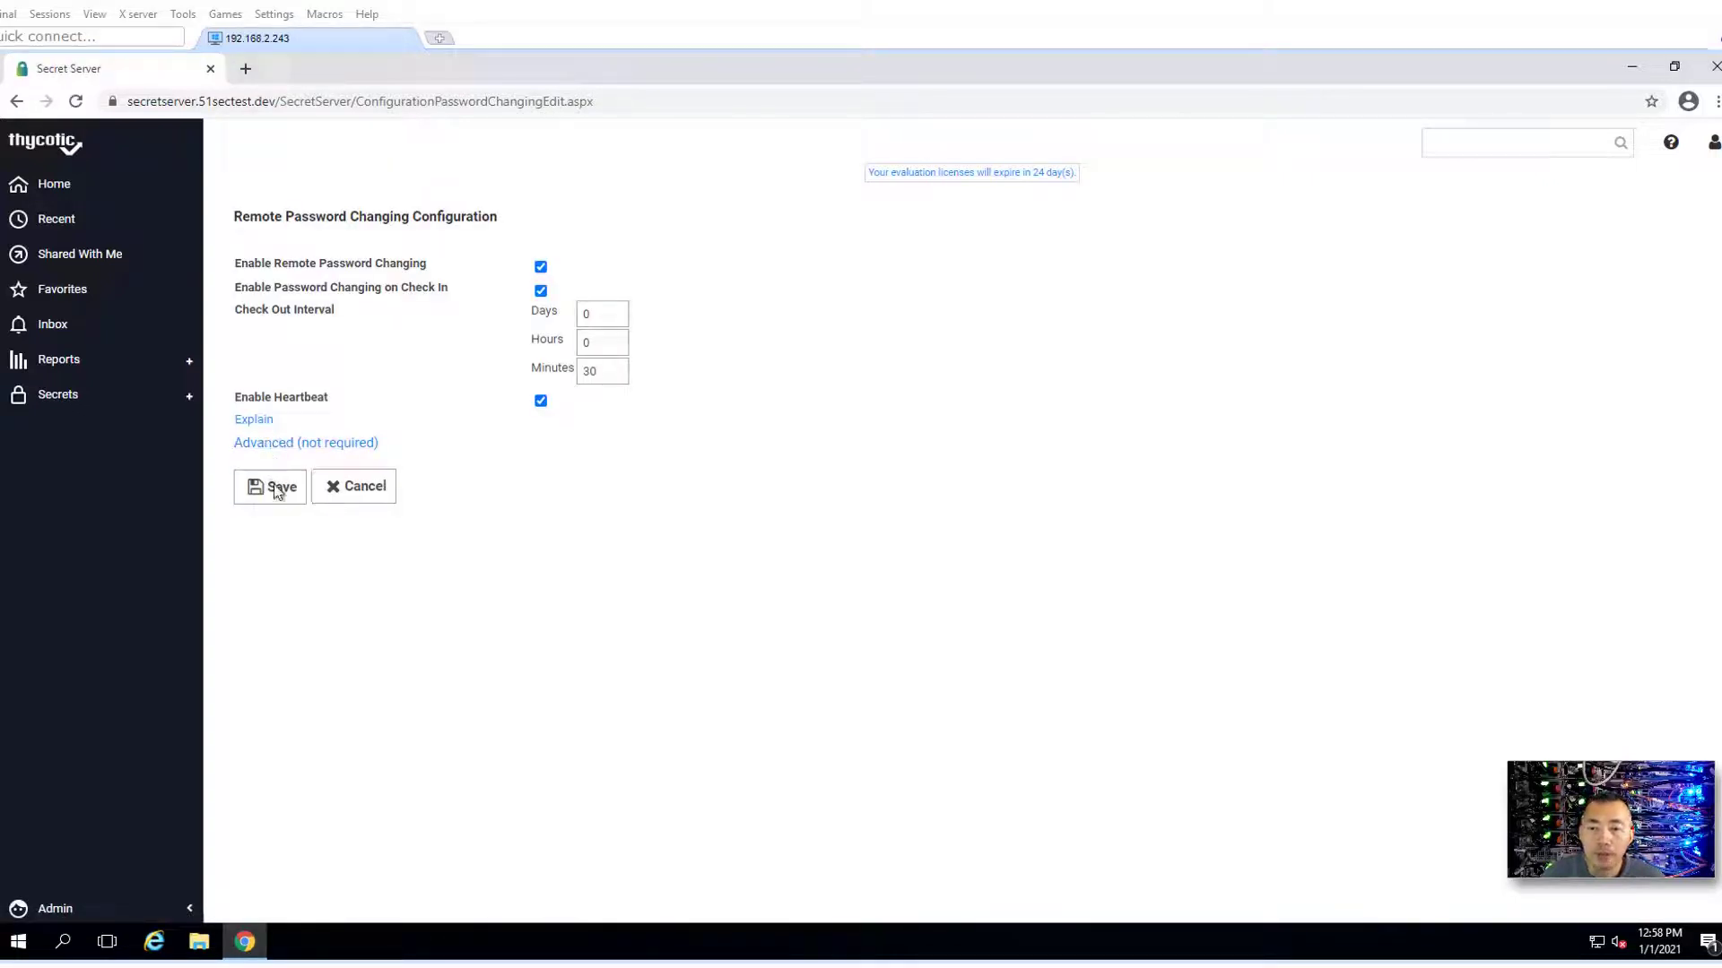
left_click(278, 486)
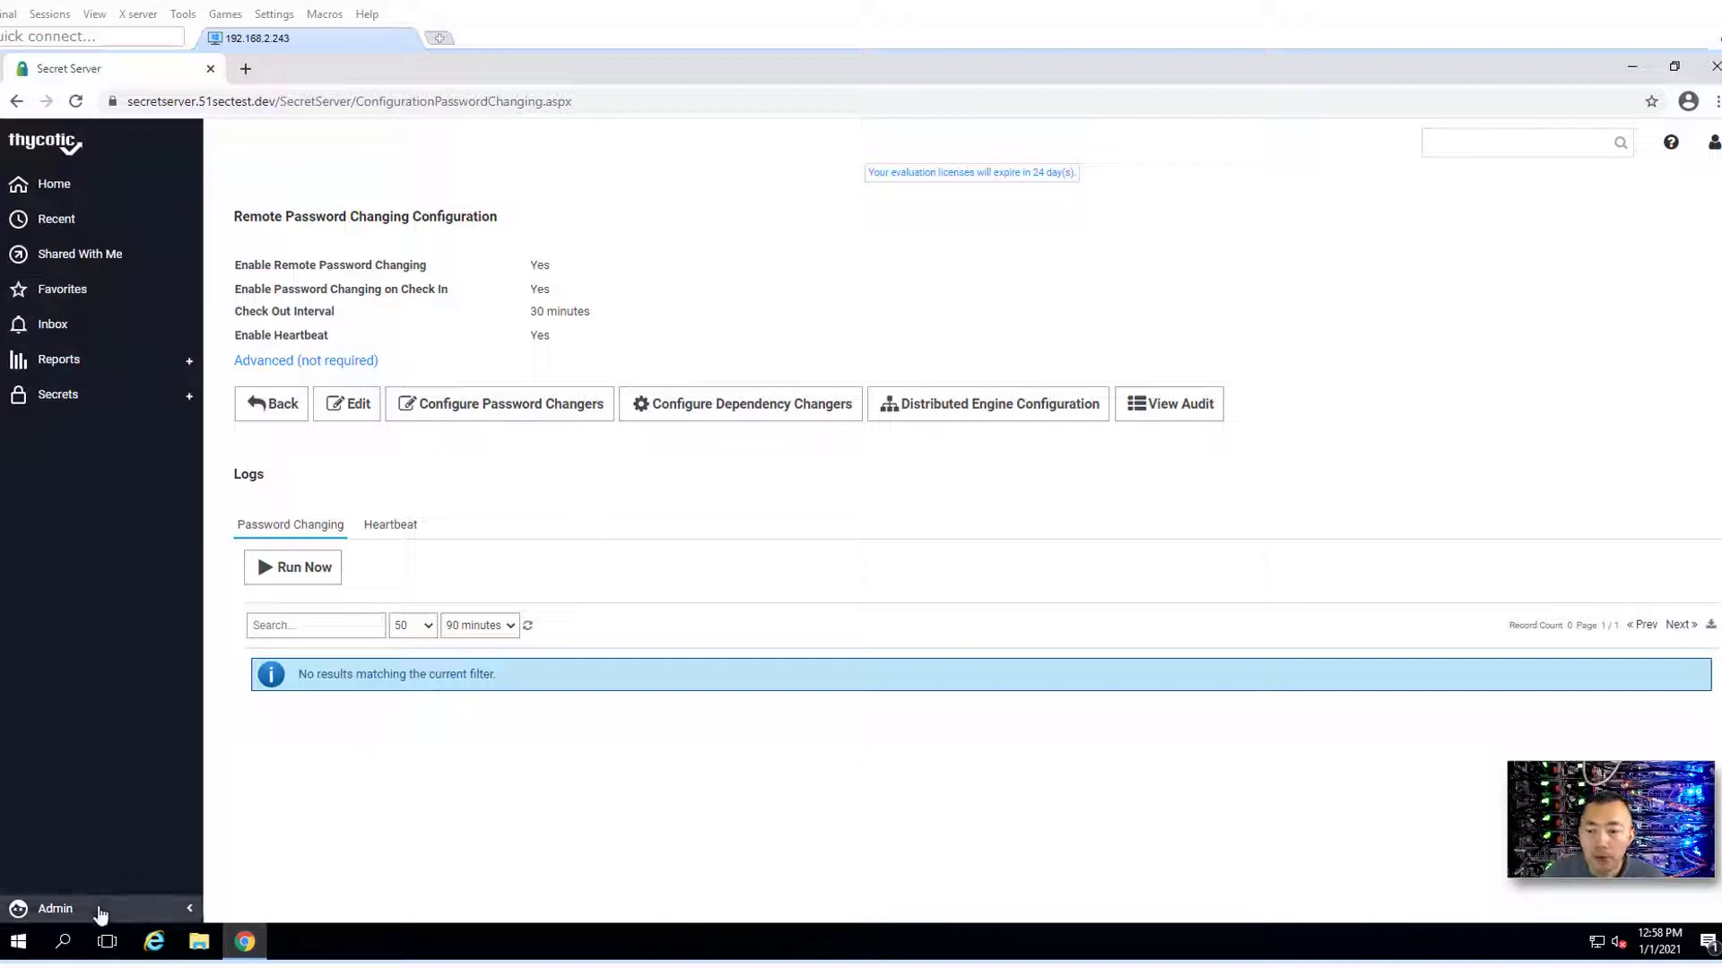
left_click(99, 913)
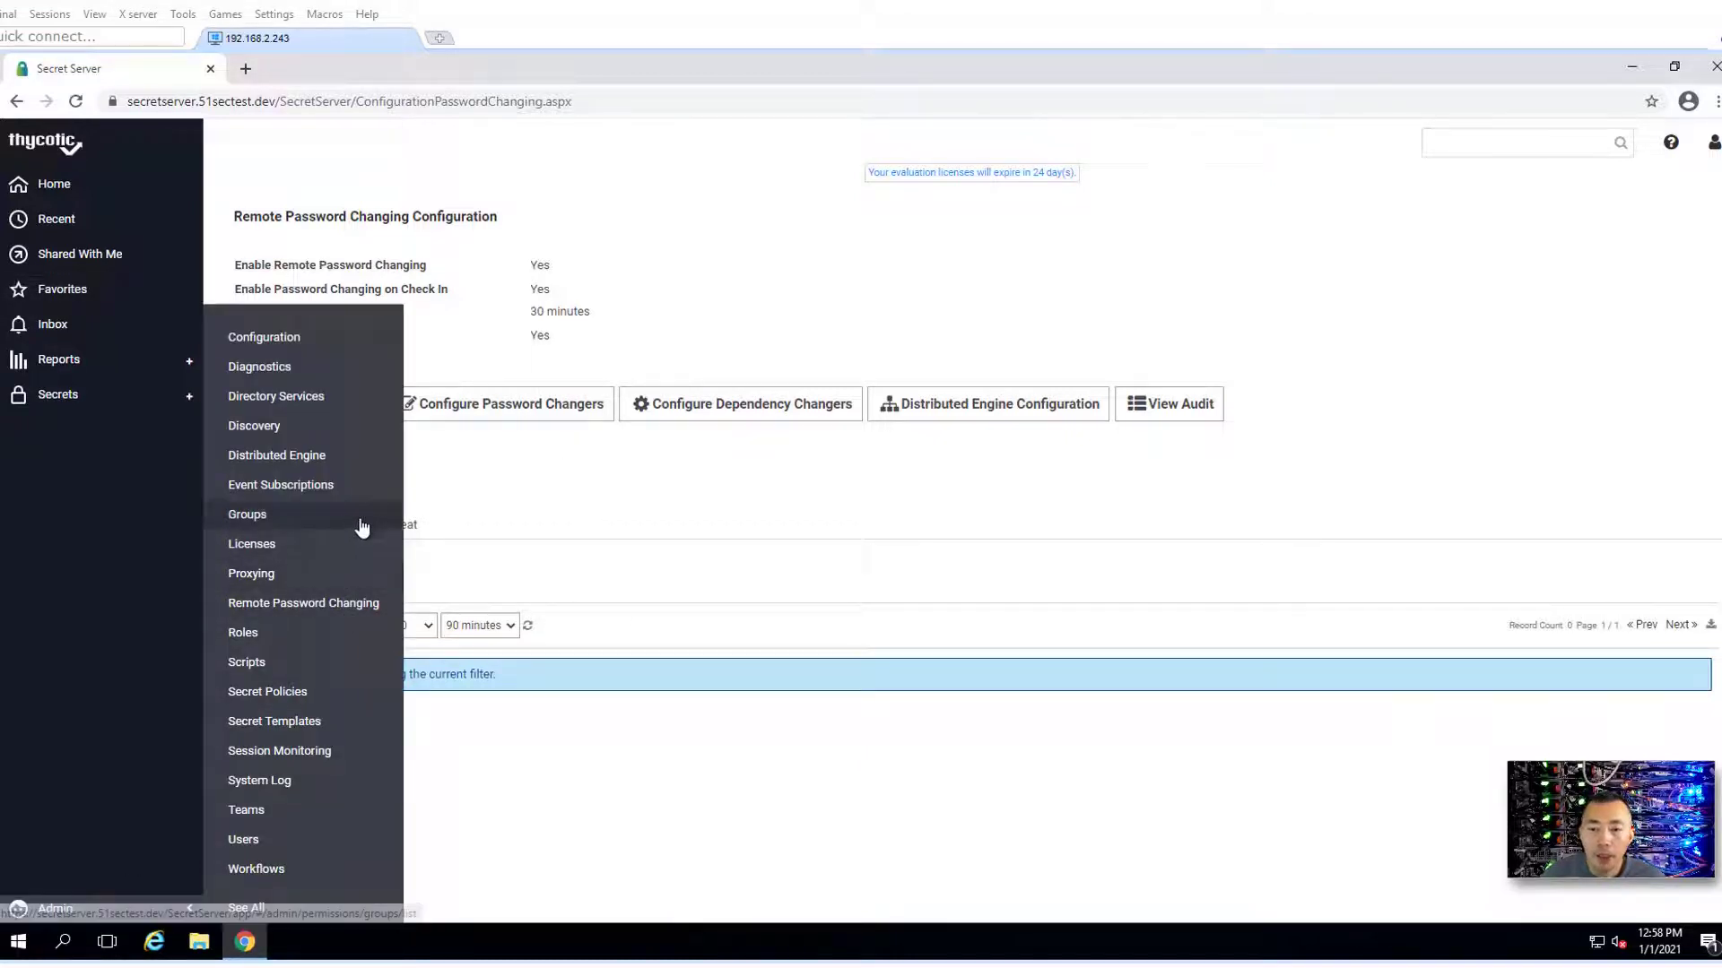
left_click(132, 403)
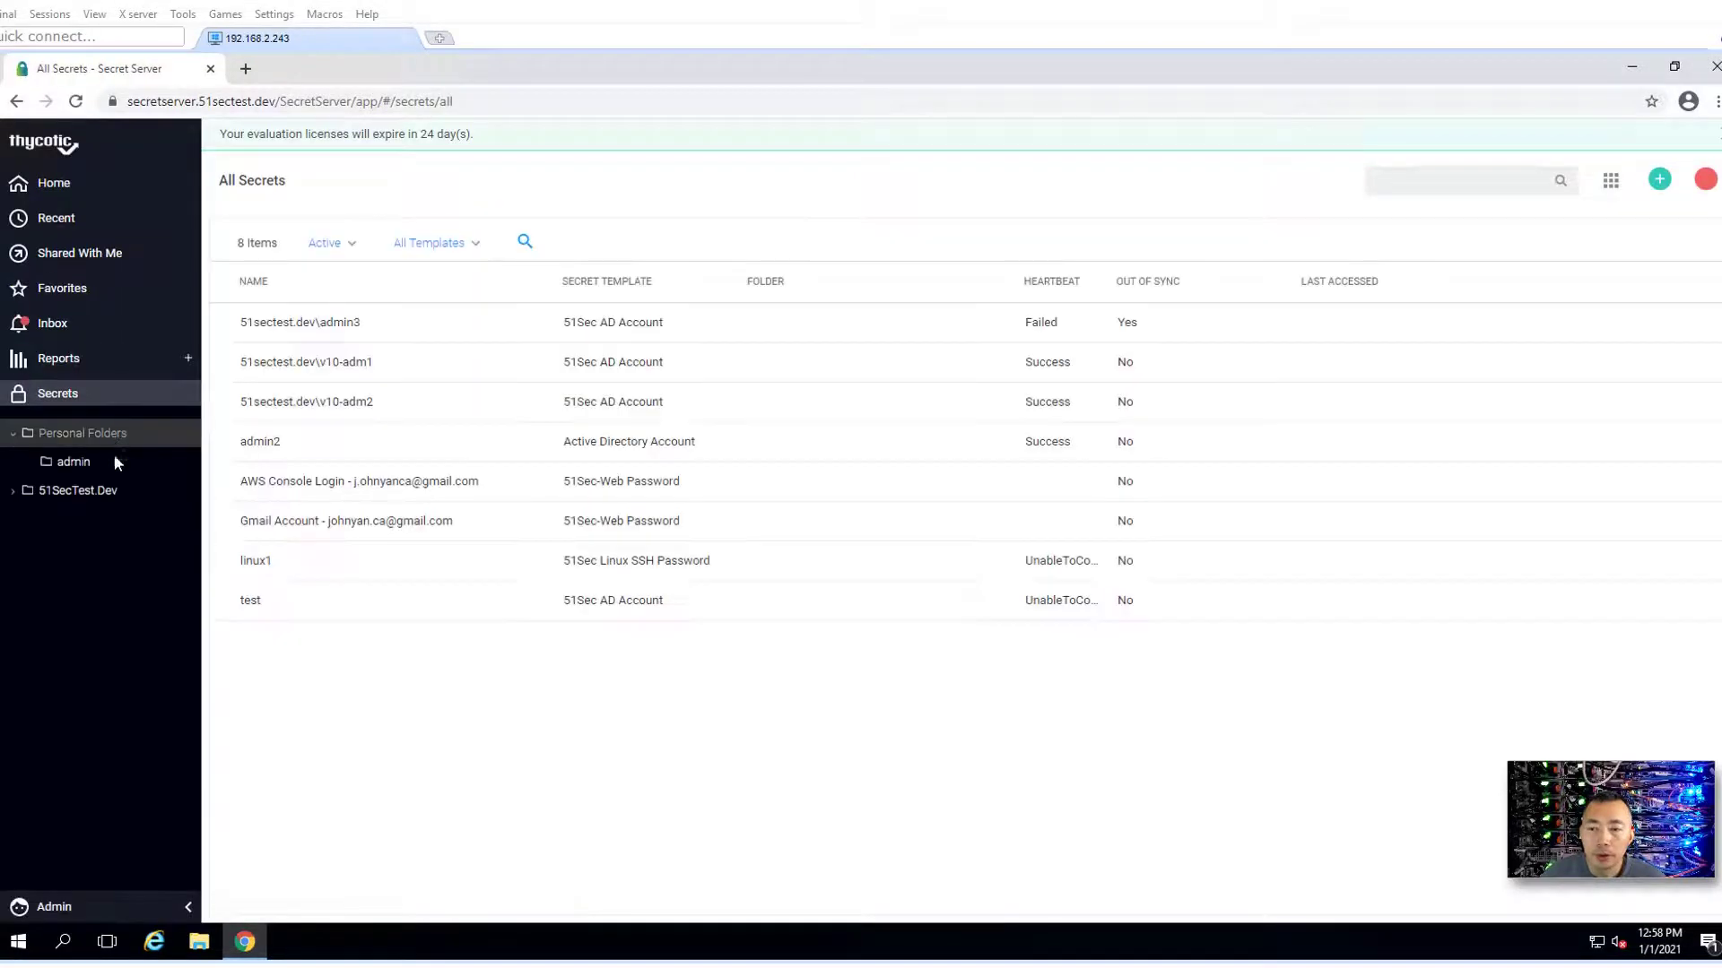
- Start a new 51Sec Cisco Account (SSH) secret in Cisco Users named Cisco Switch 192.168.2.2 - User1
left_click(13, 492)
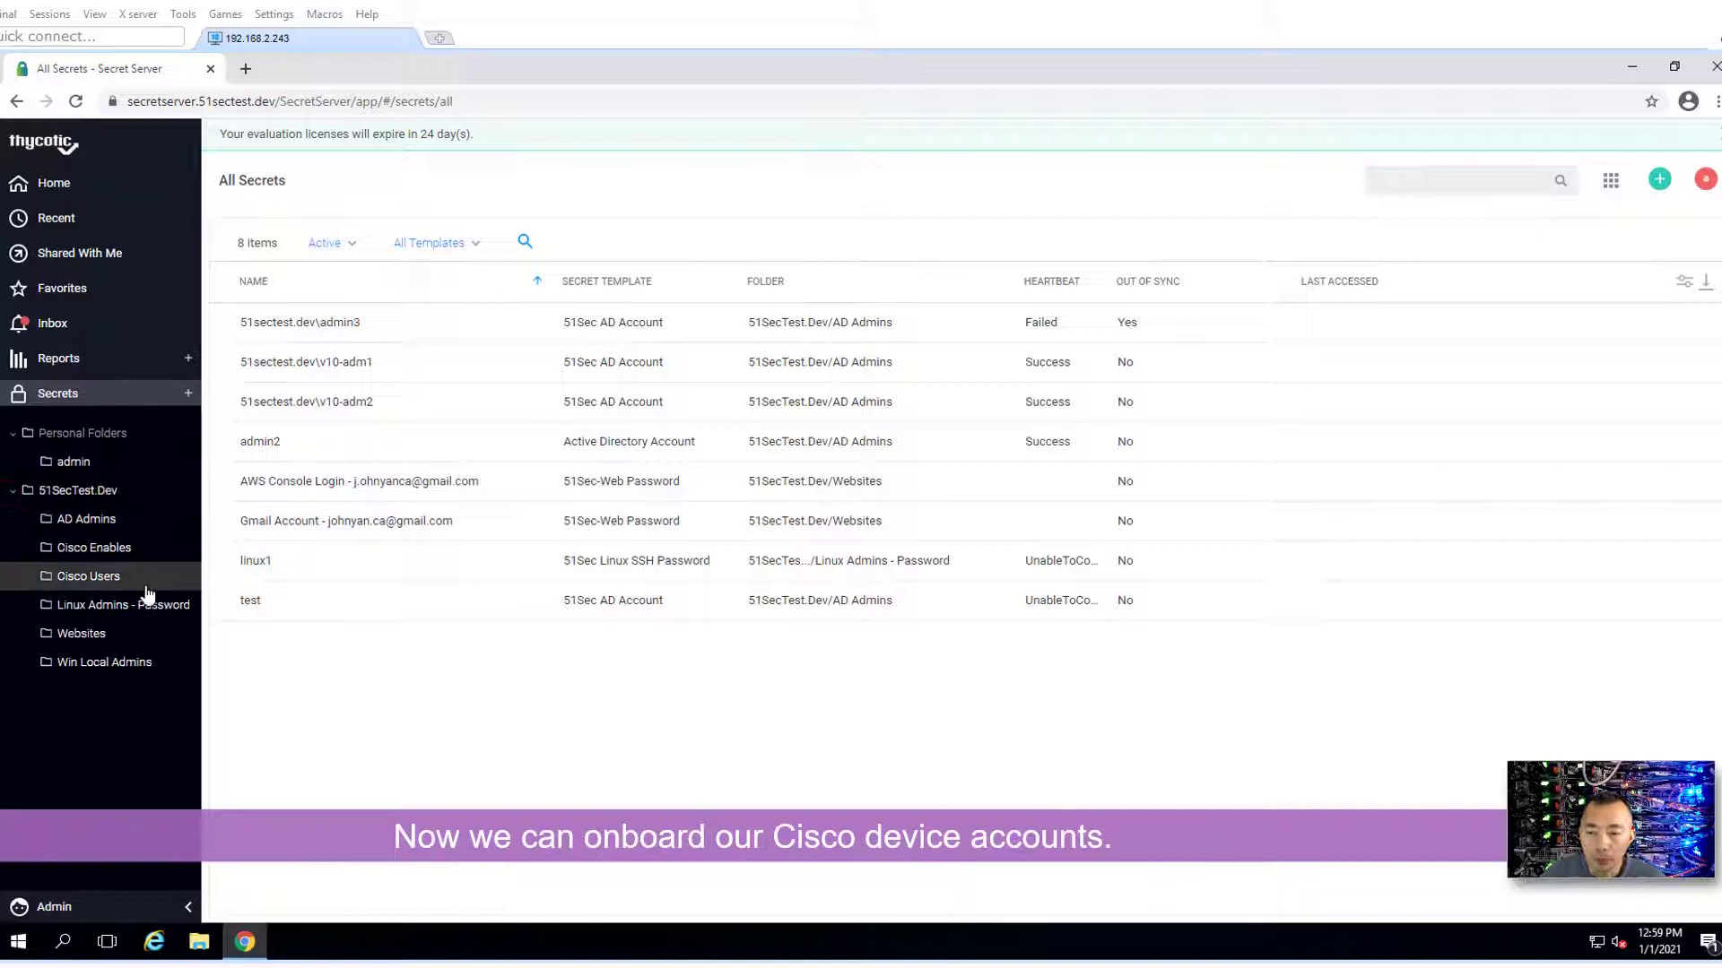
left_click(145, 585)
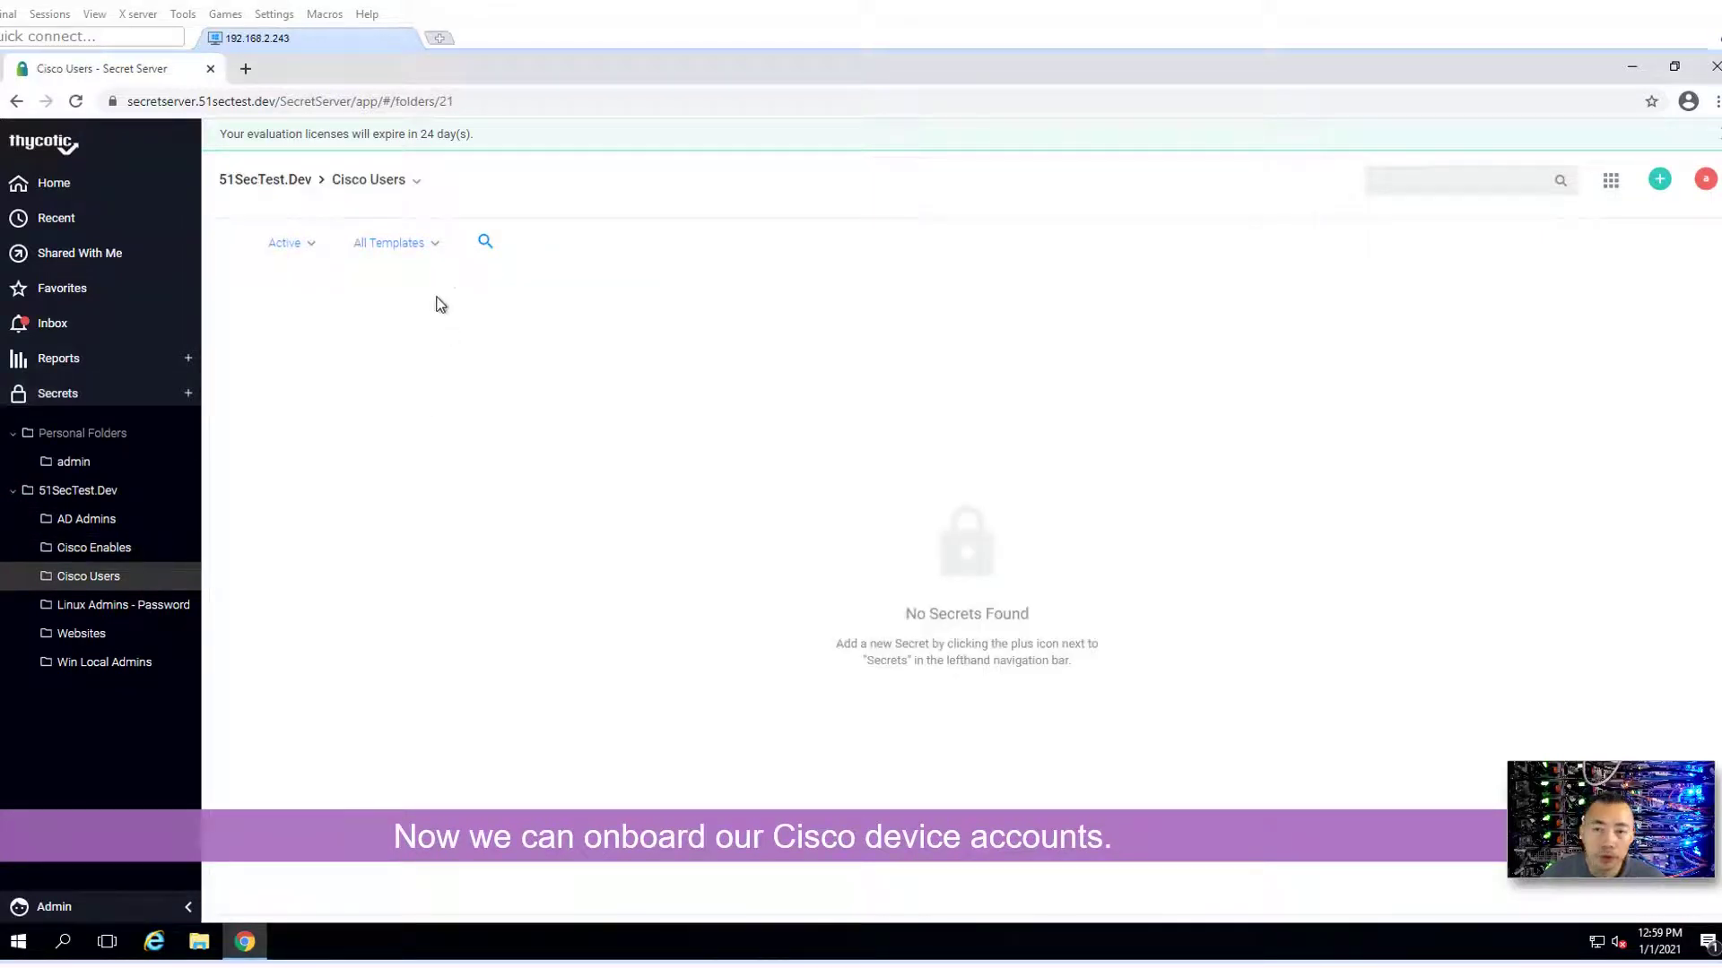
left_click(1659, 198)
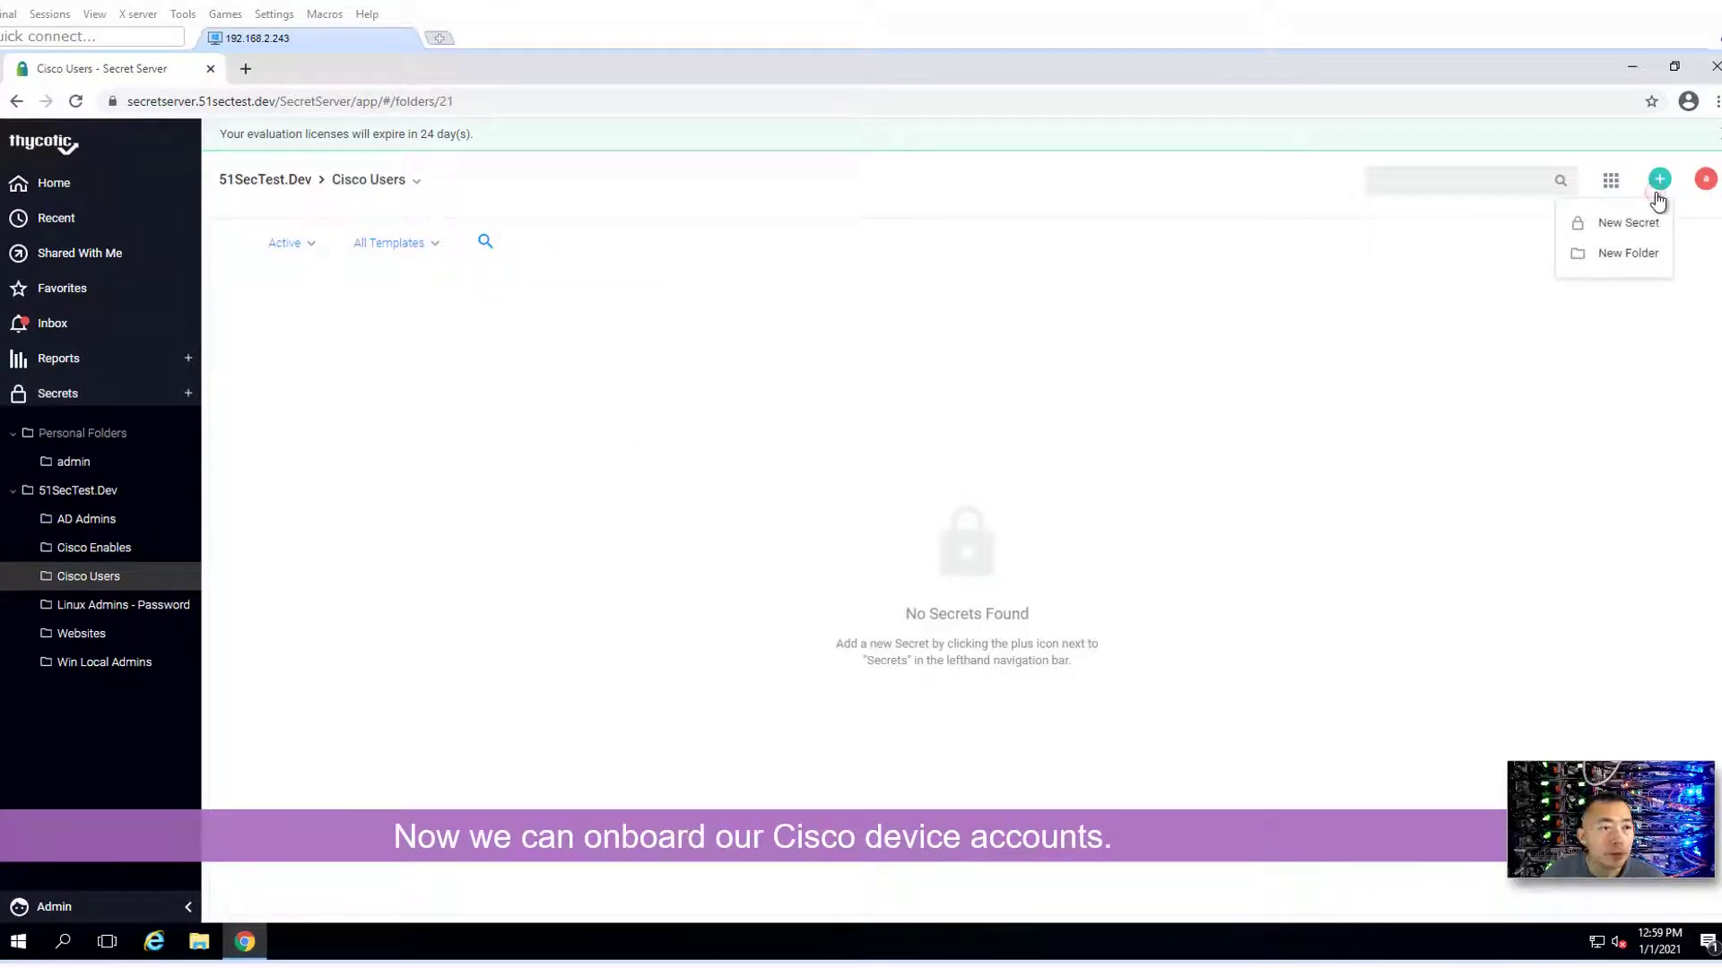
left_click(1634, 225)
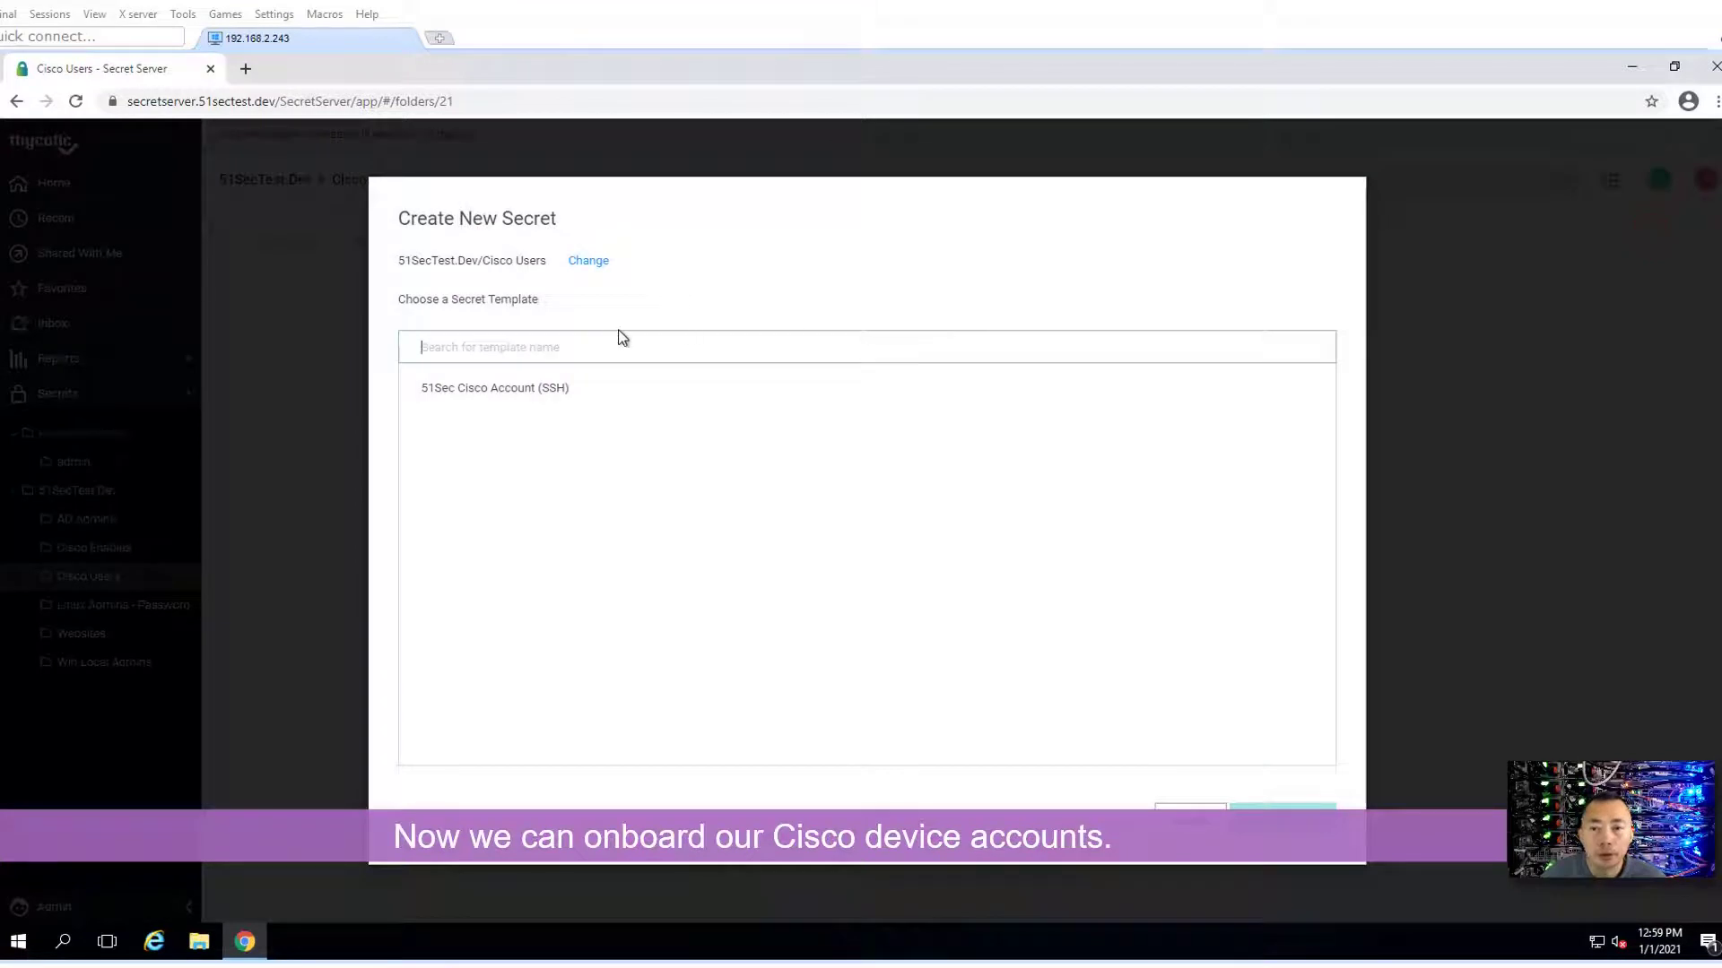
left_click(538, 389)
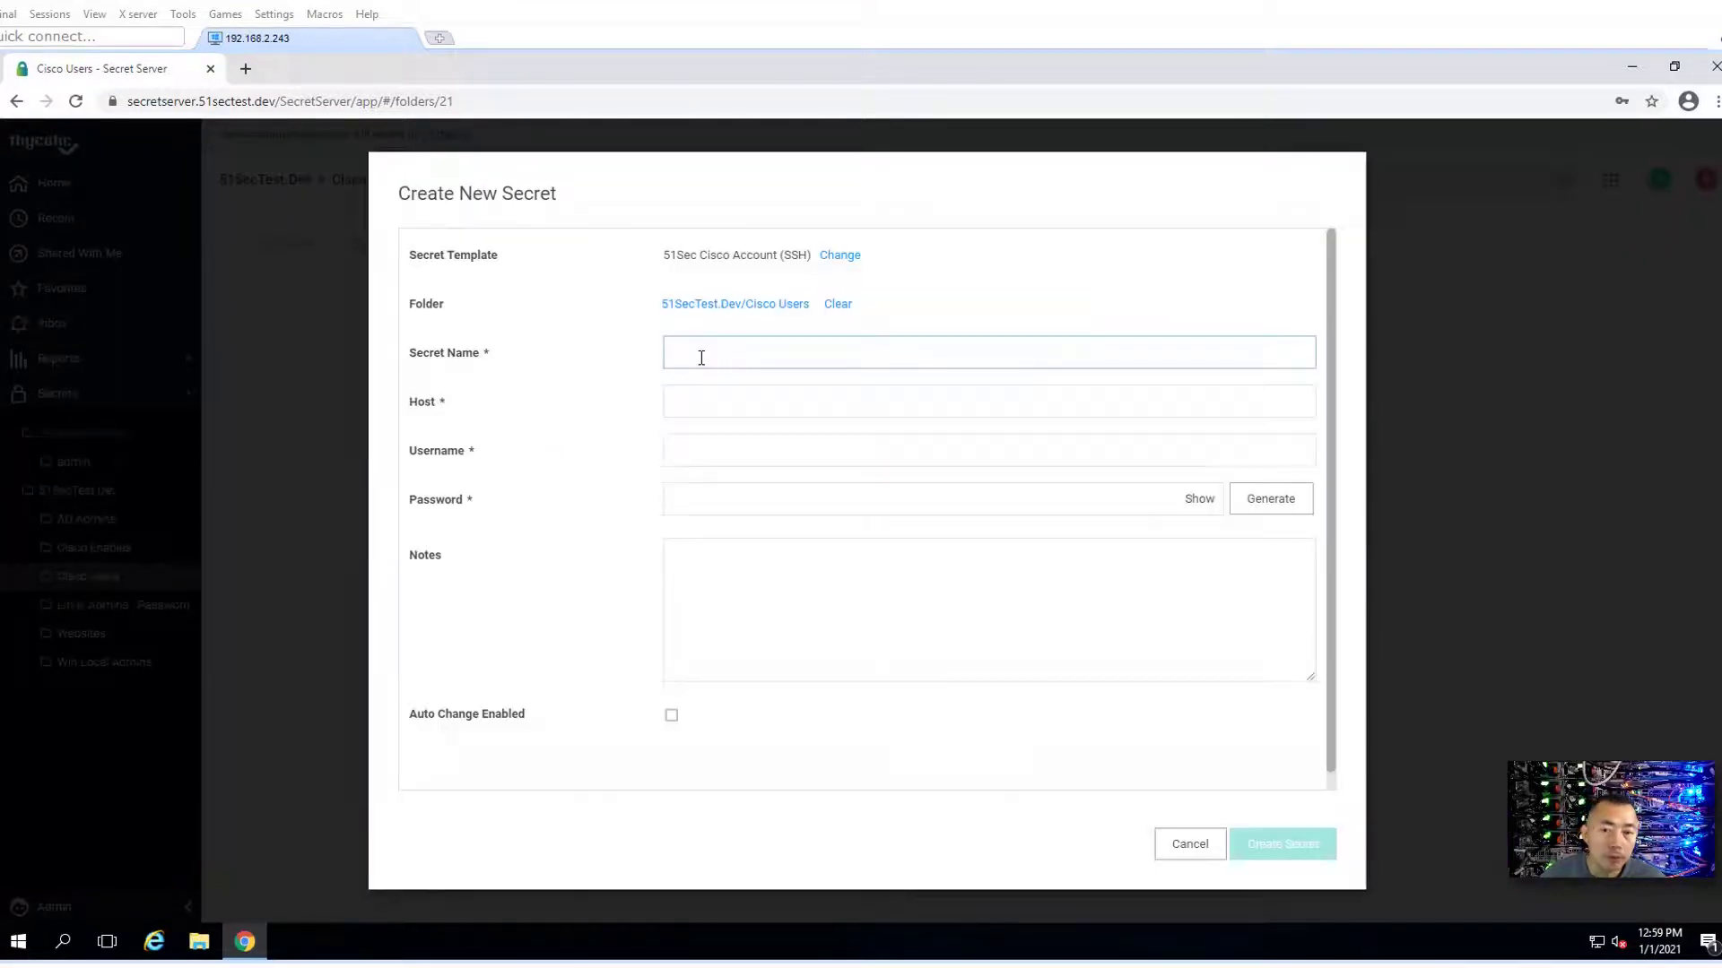
left_click(701, 358)
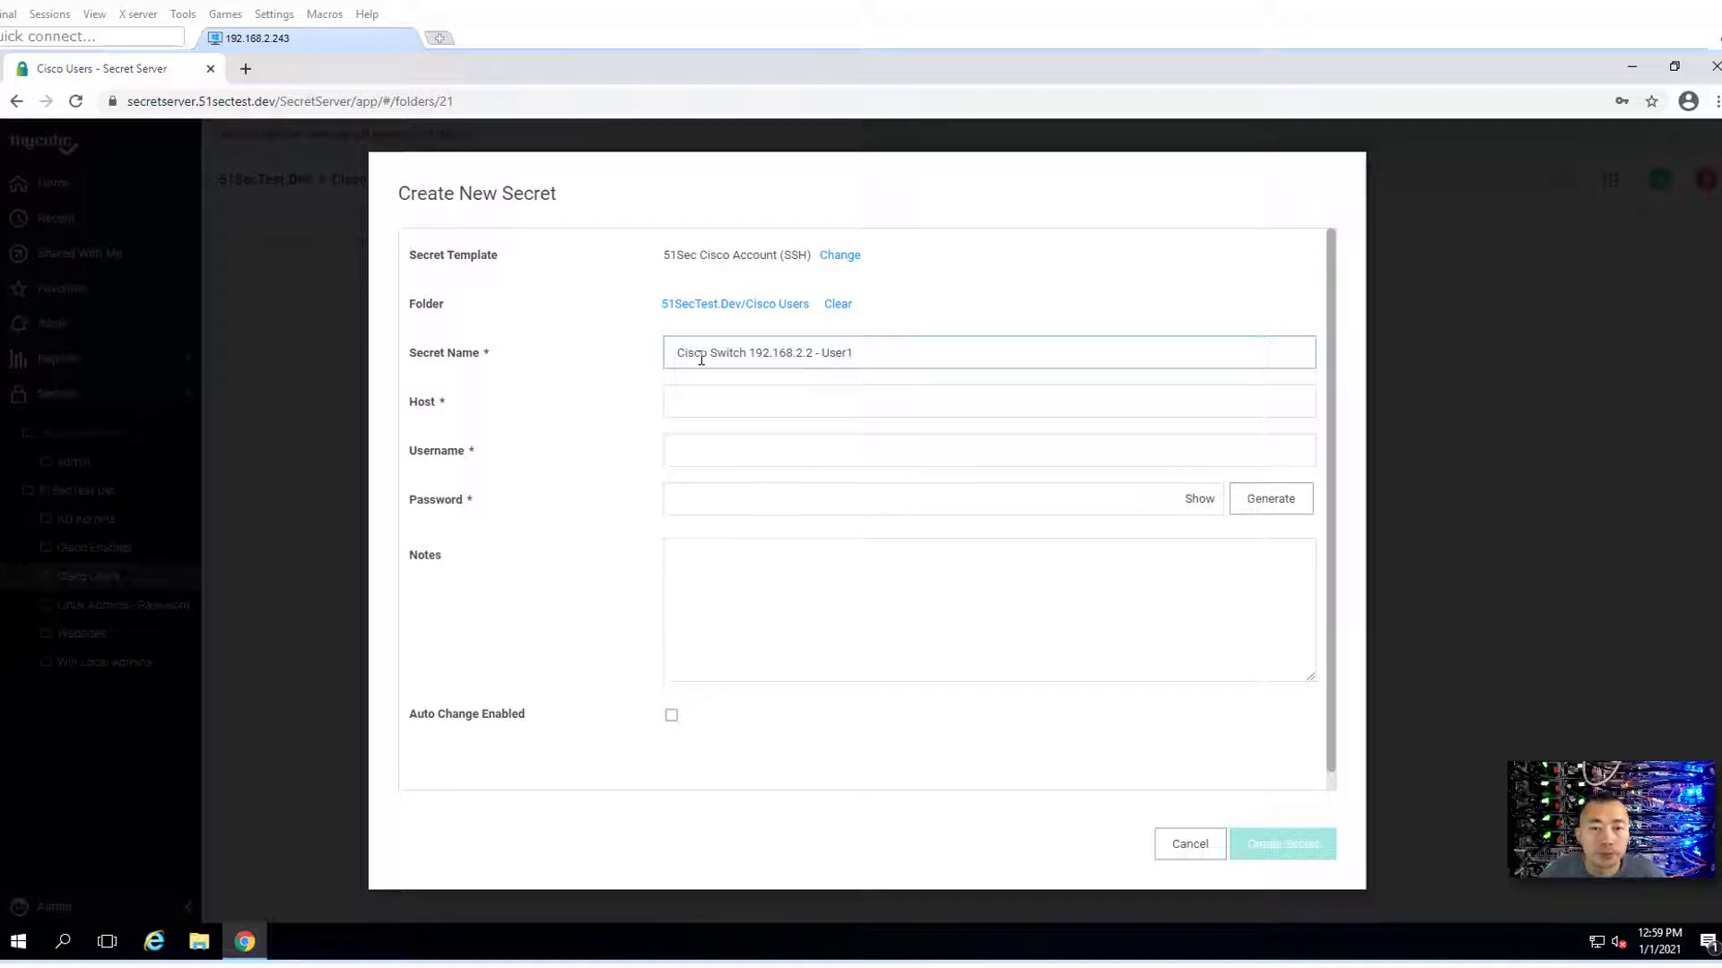
- Enter host 192.168.2.2, username user1 and the account password, revealing it to verify
left_click(704, 394)
type("192")
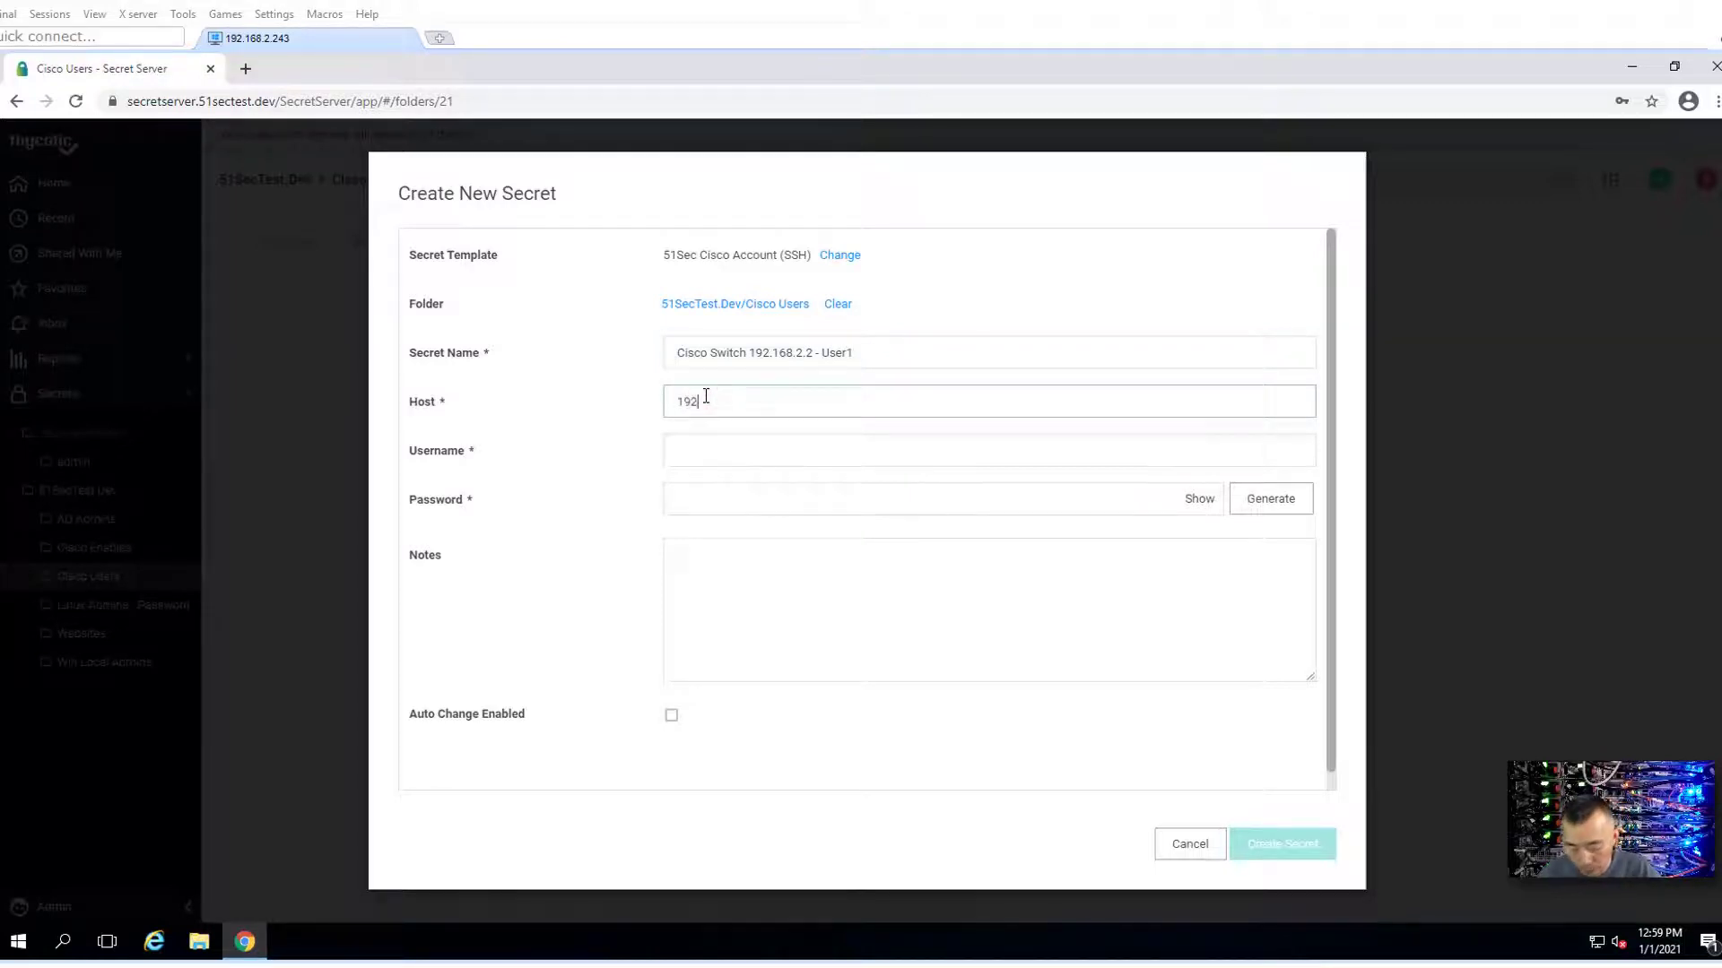
type(".168.2.2")
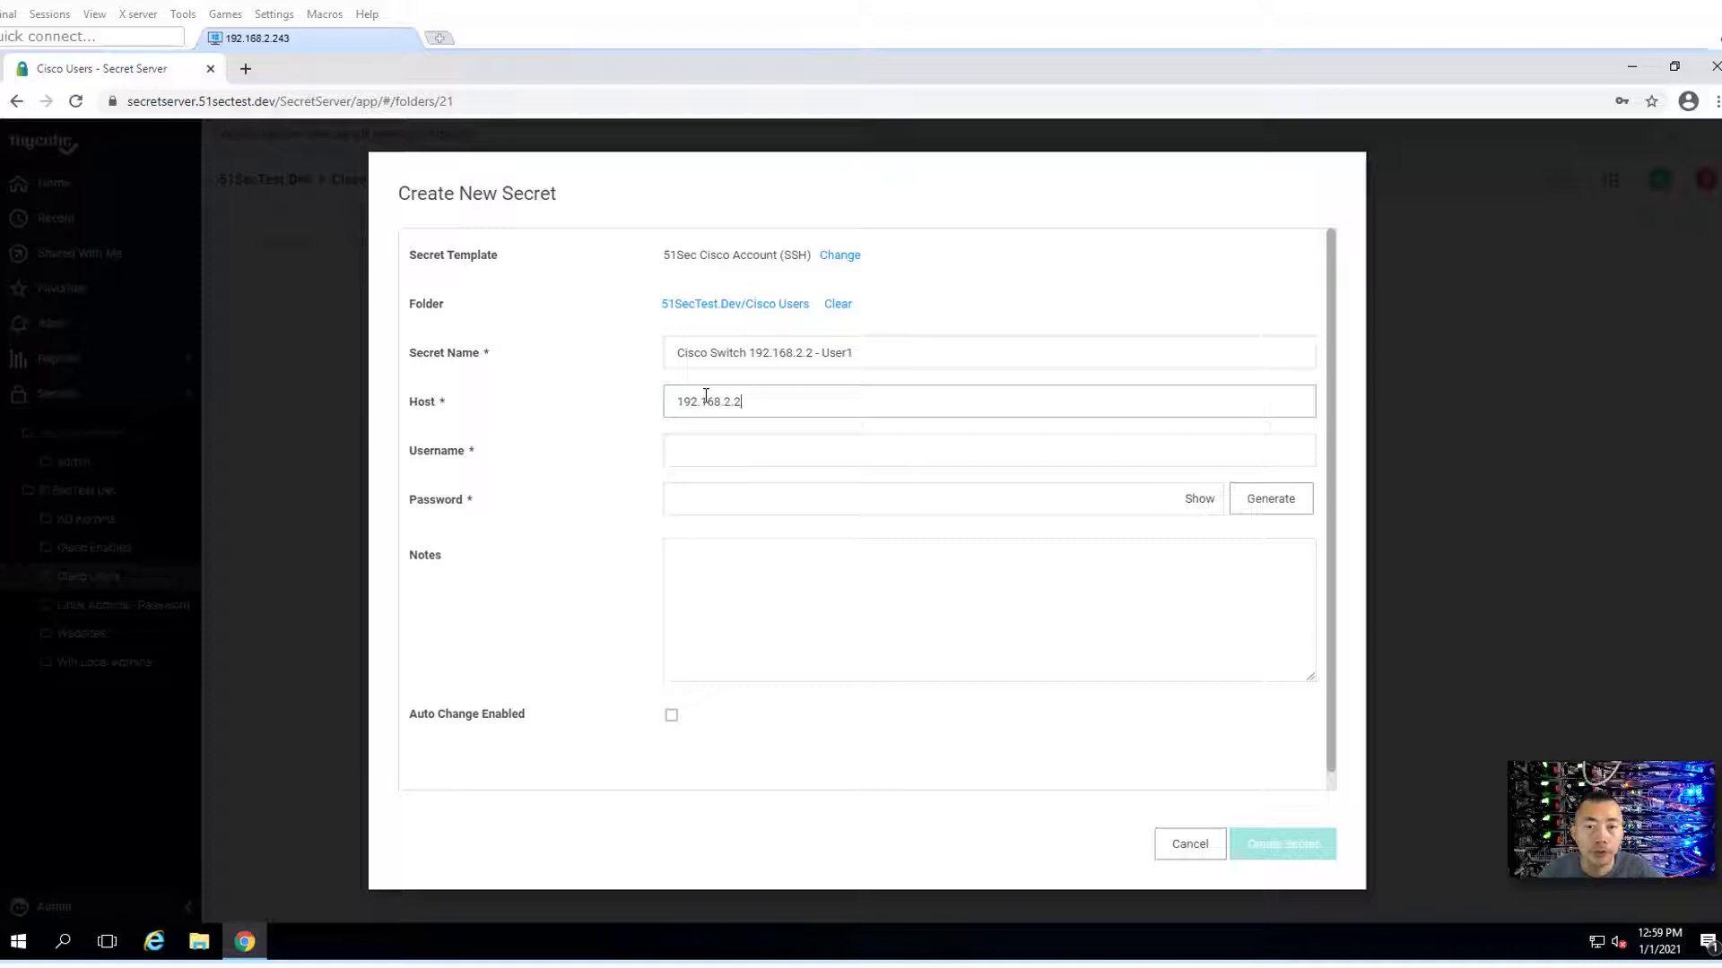
left_click(724, 441)
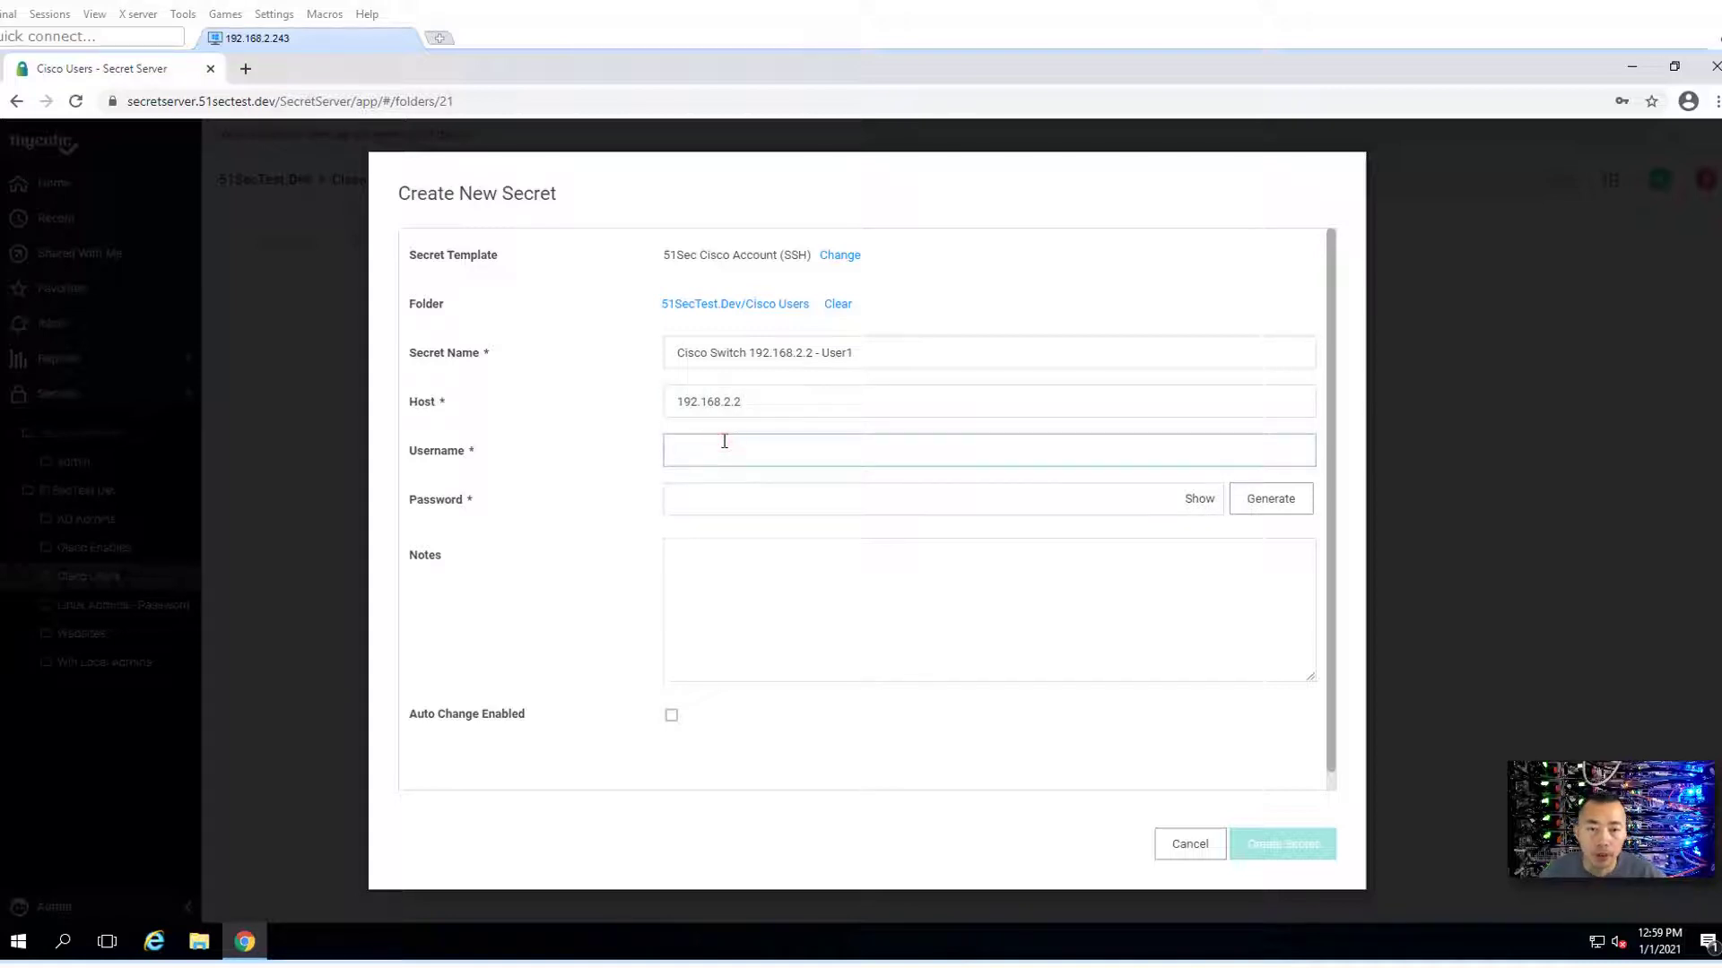
type("user1")
key("Tab")
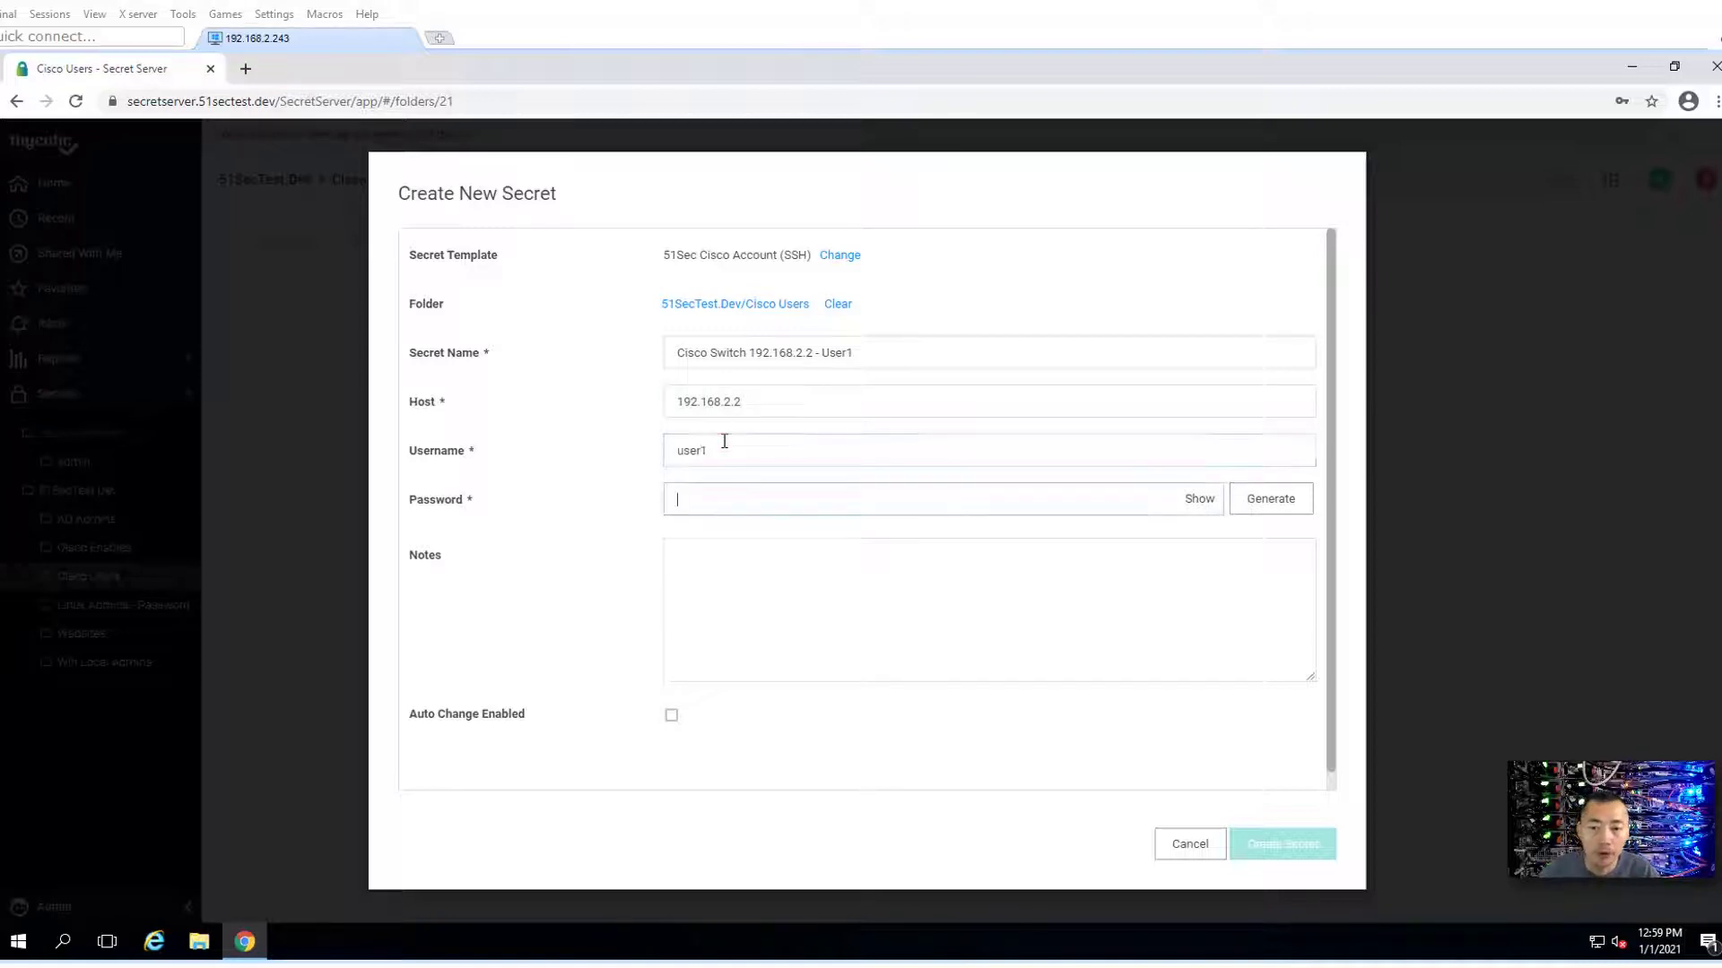
type("123")
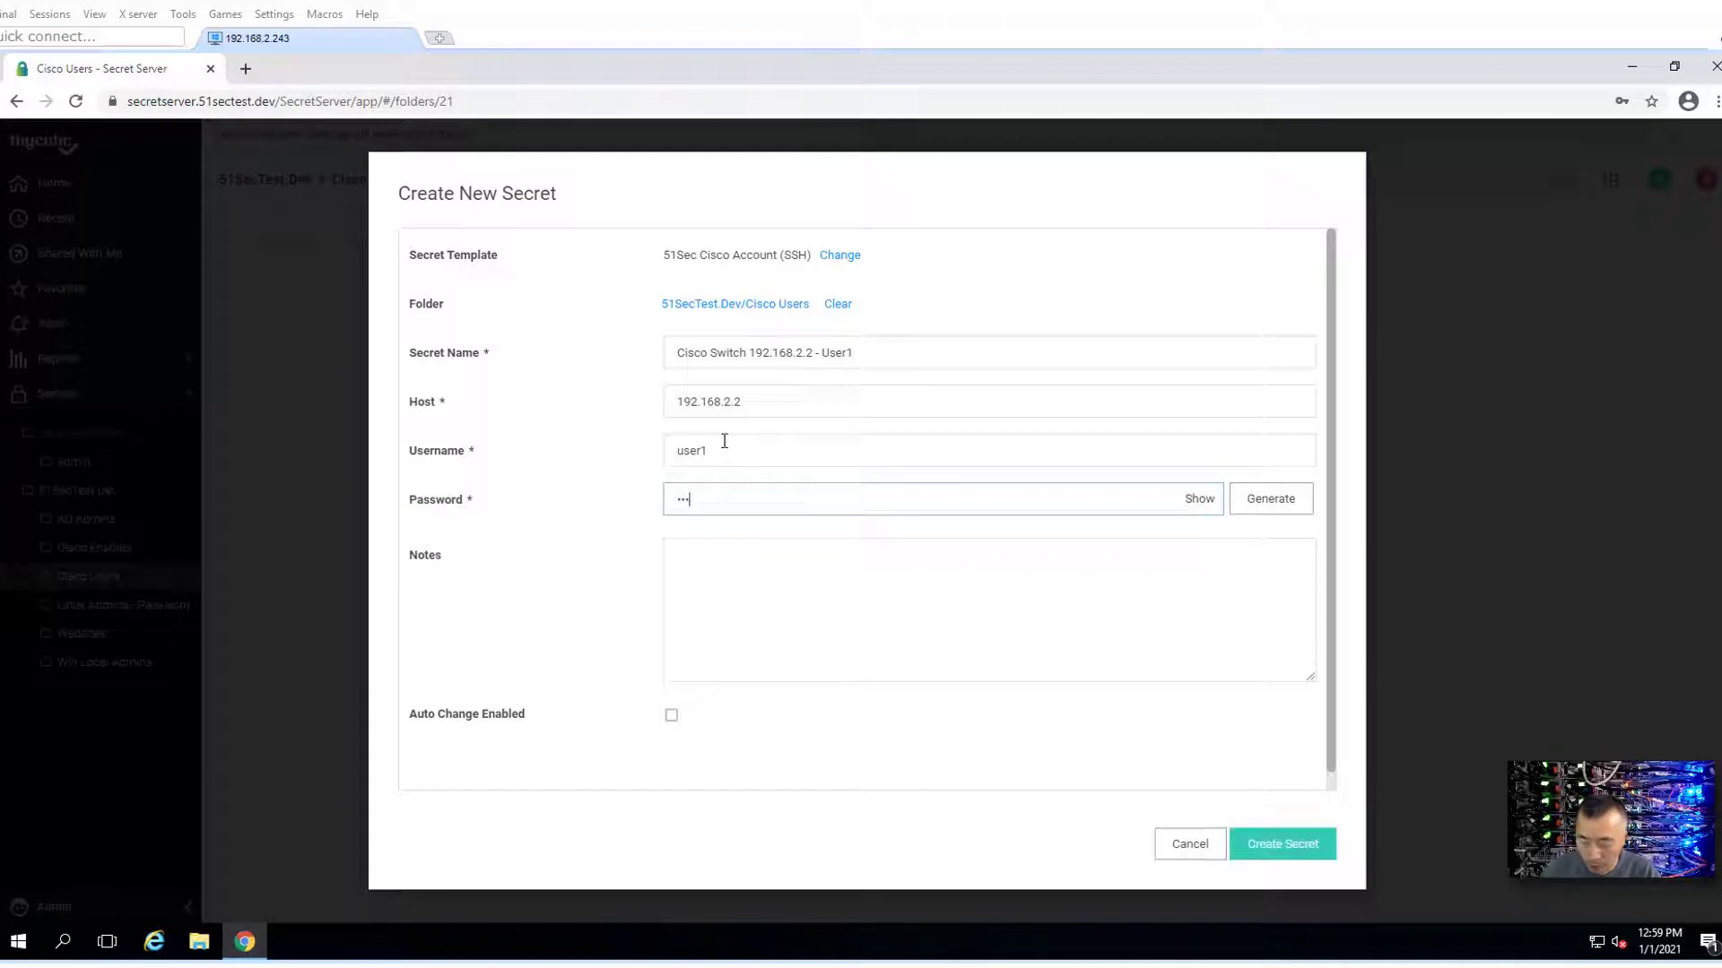
key("Tab")
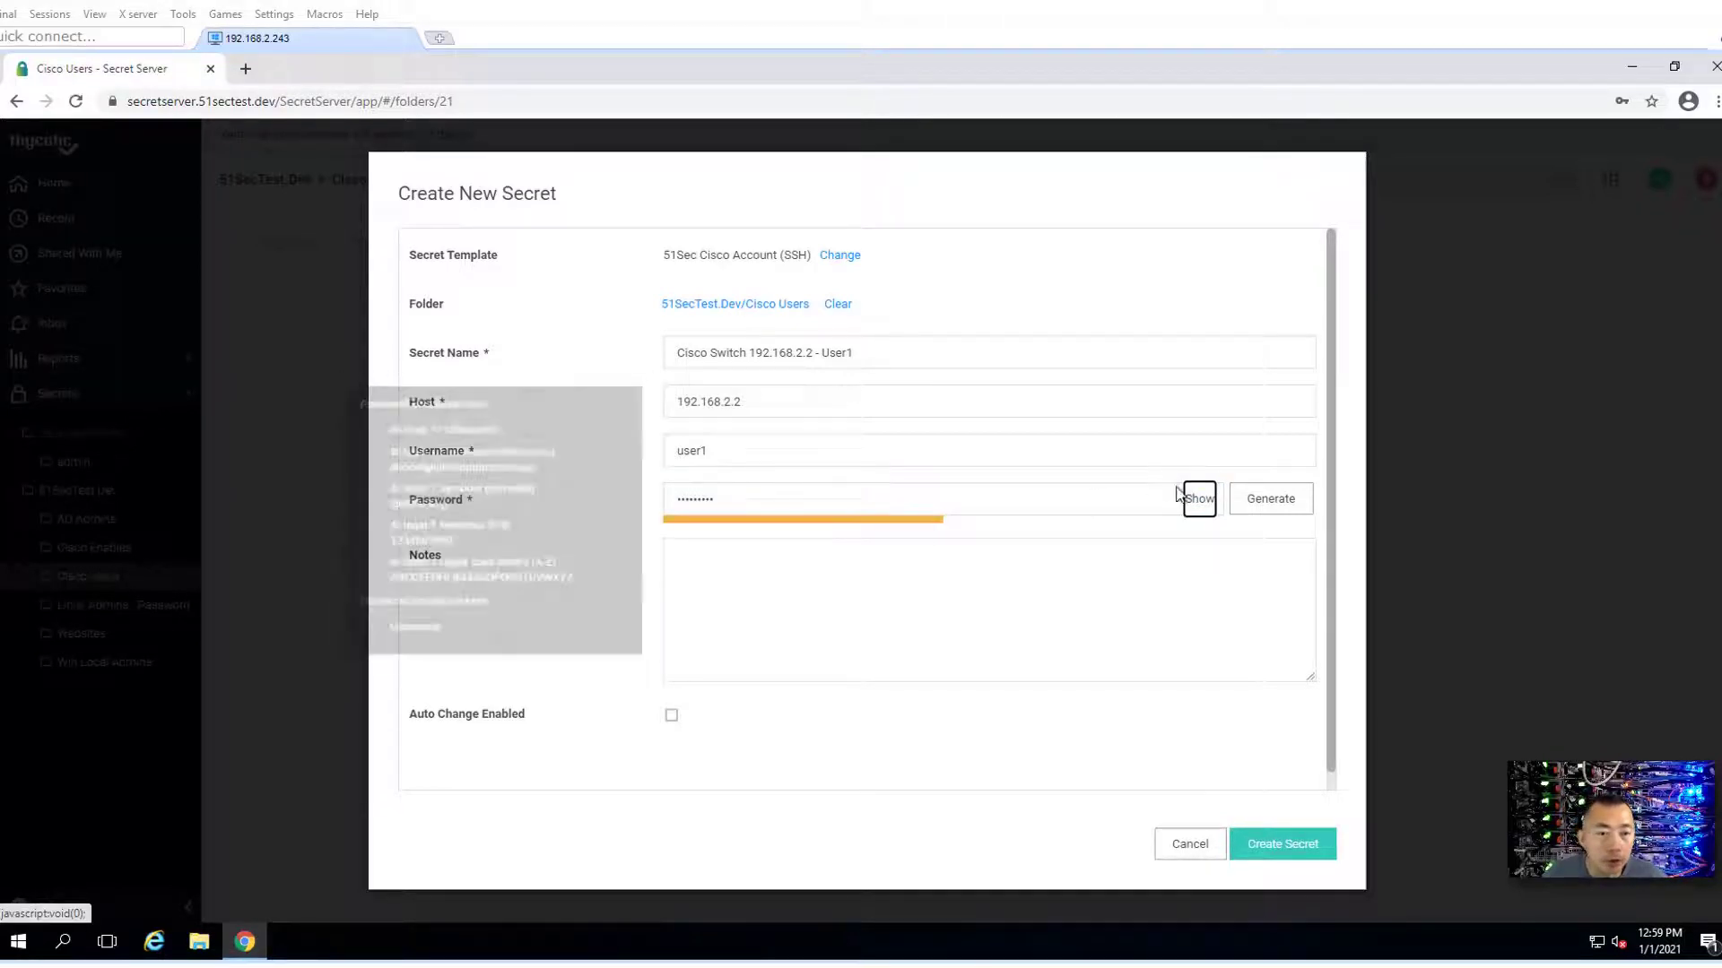
key("Return")
left_click(954, 502)
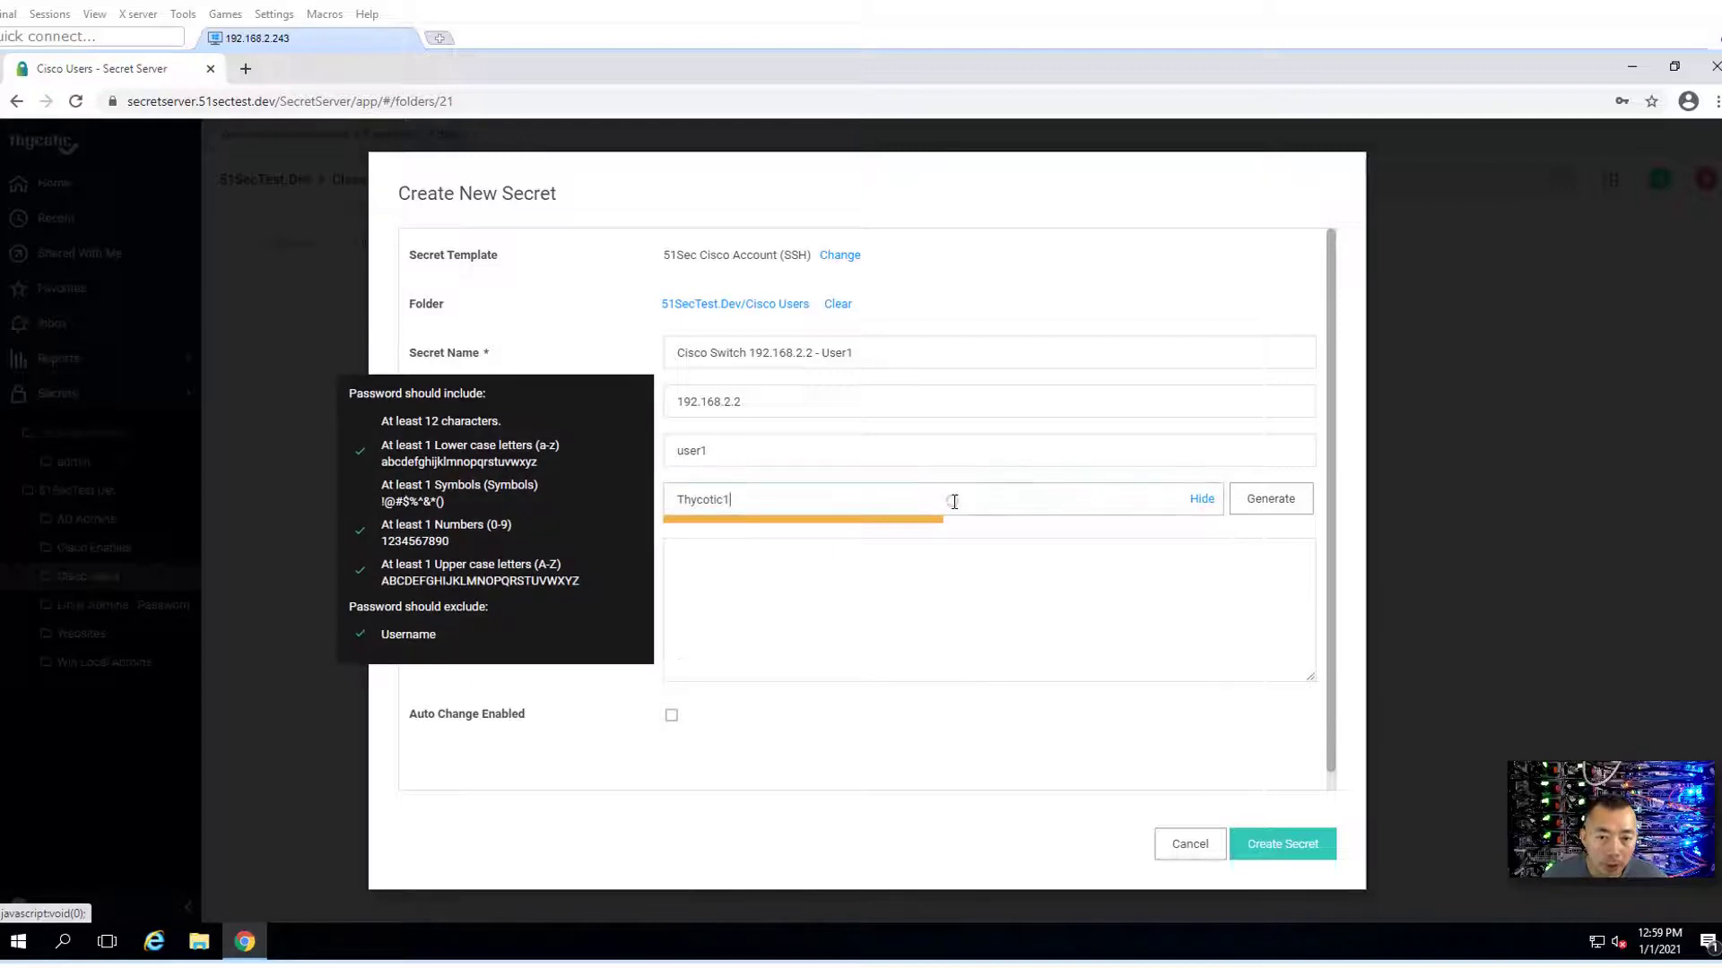
- Add the note 'Testing purpose' to the secret
left_click(948, 619)
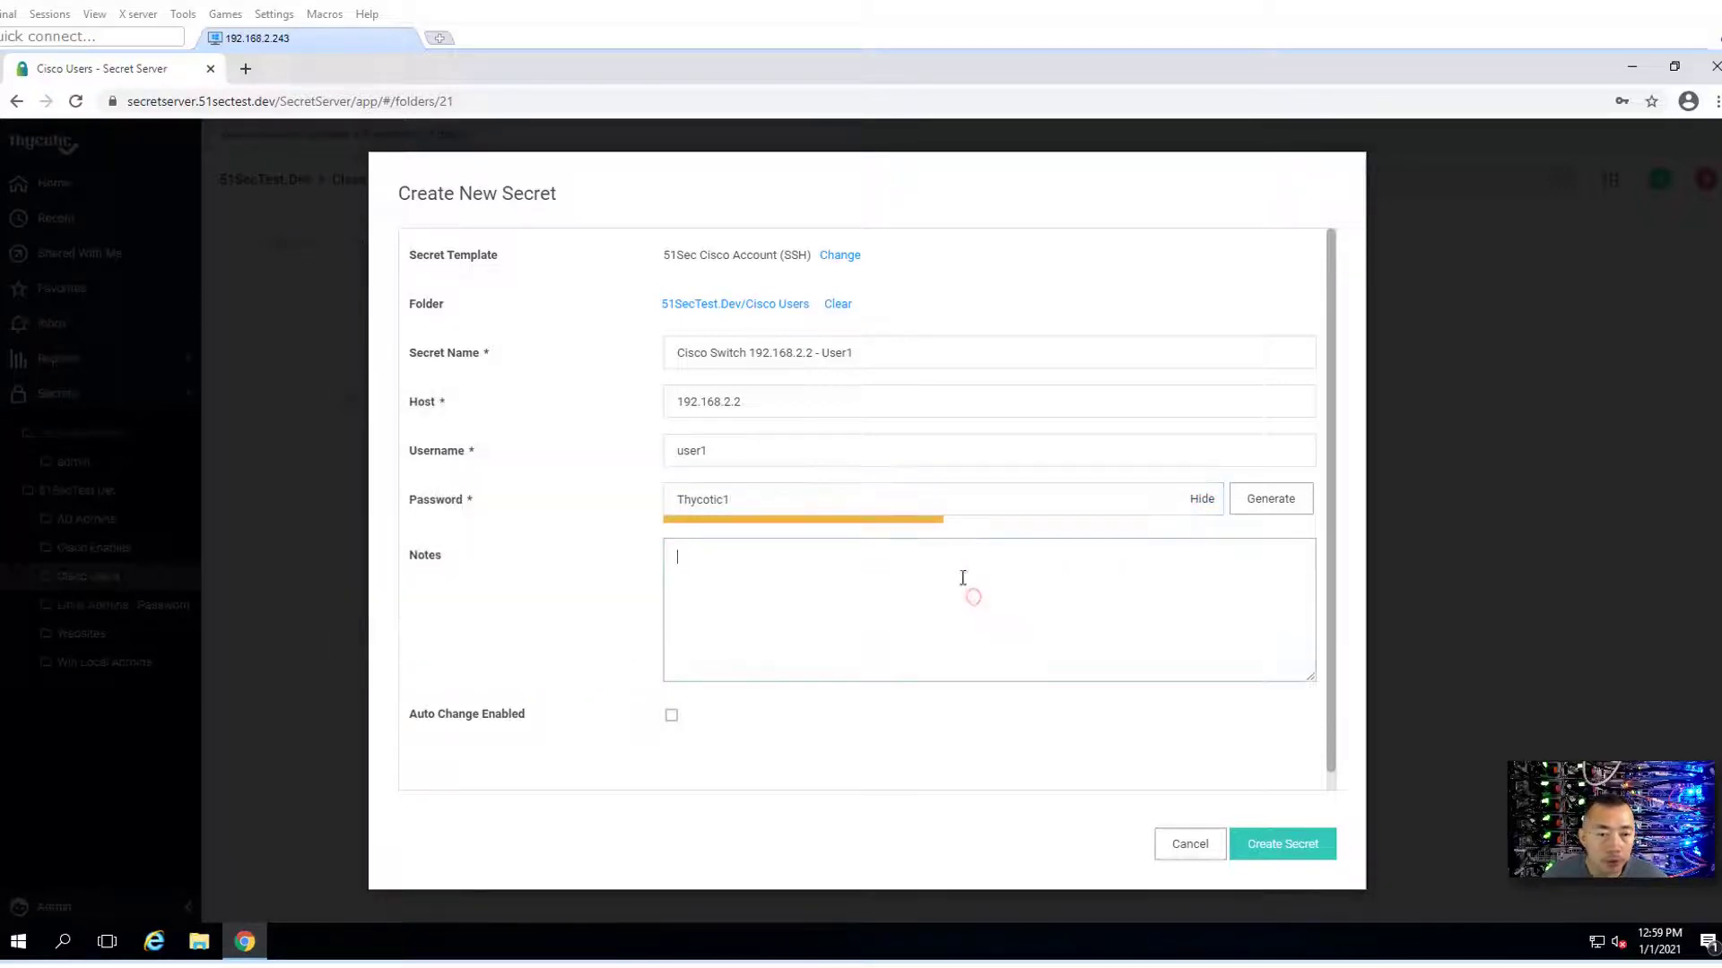
type("Testing purpose")
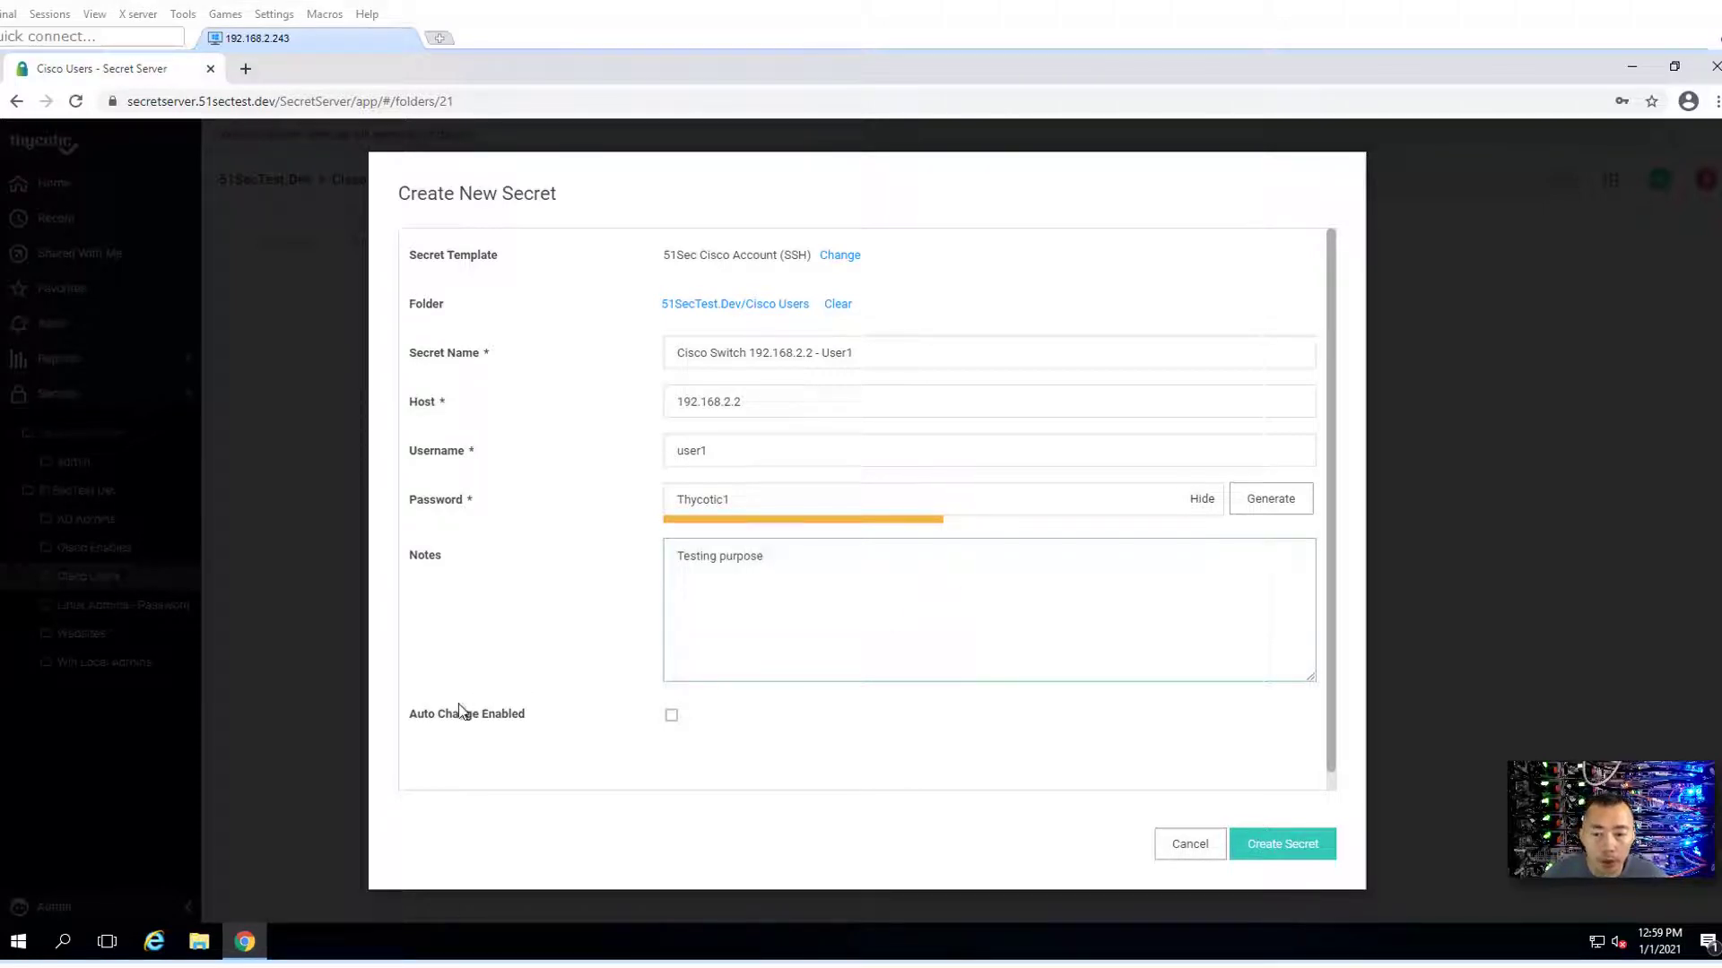
mouse_move(448, 722)
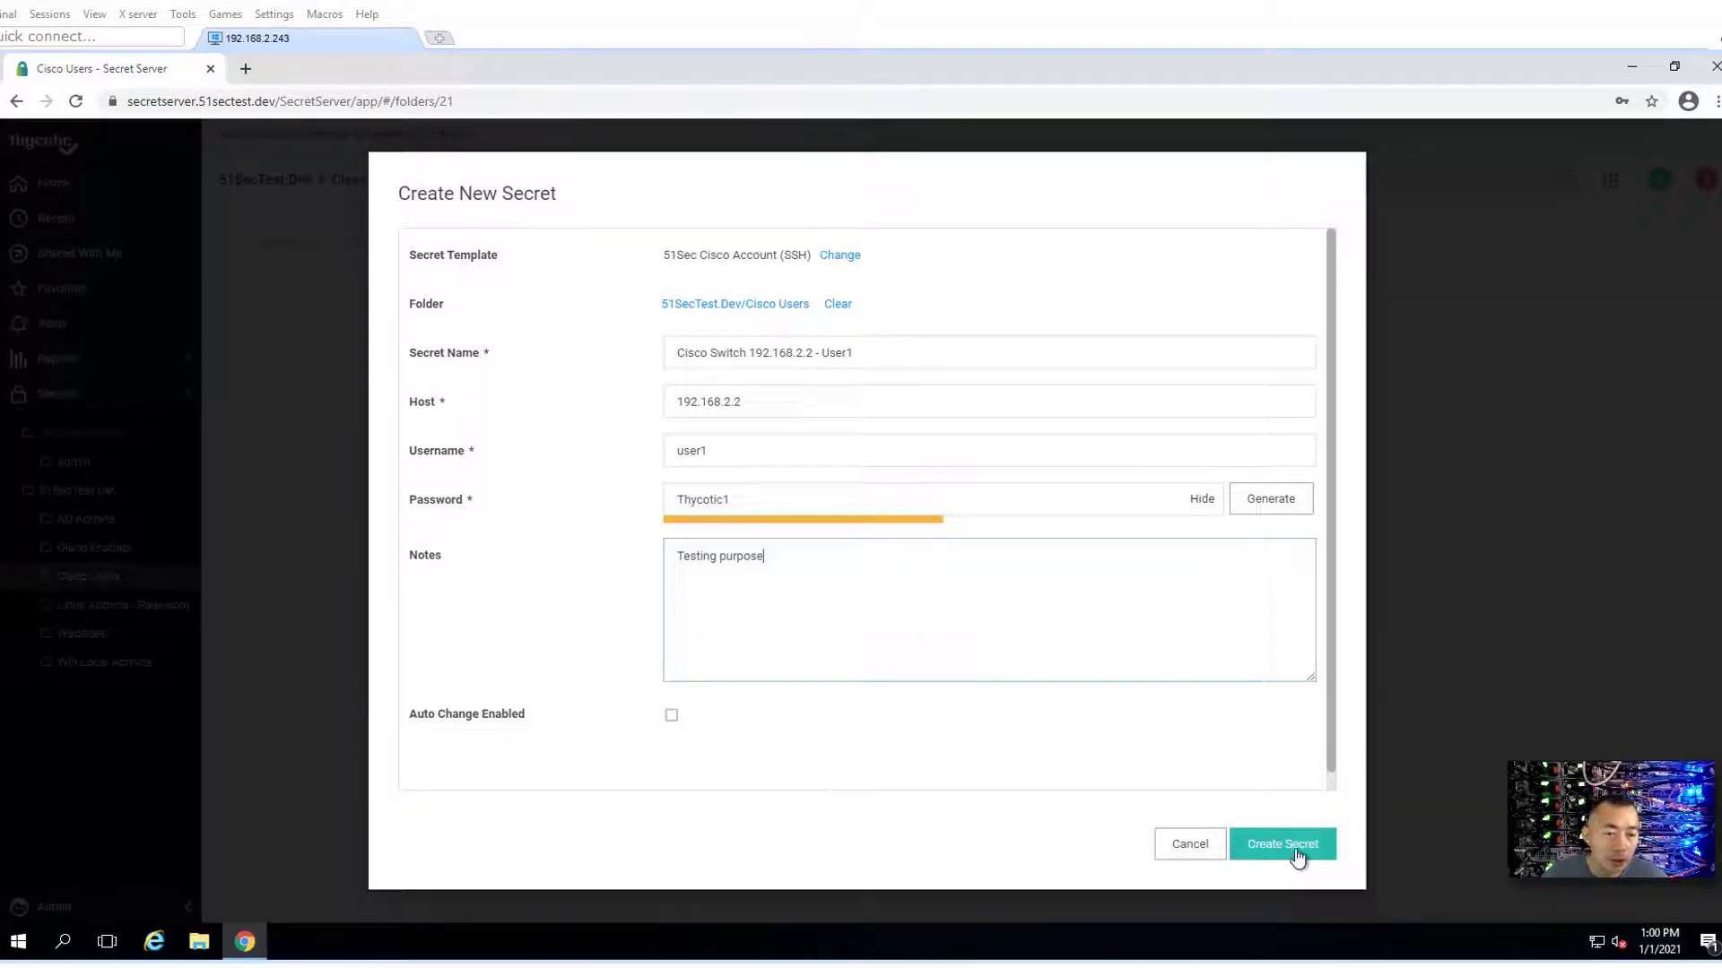
scroll(1336, 791, "down", 1)
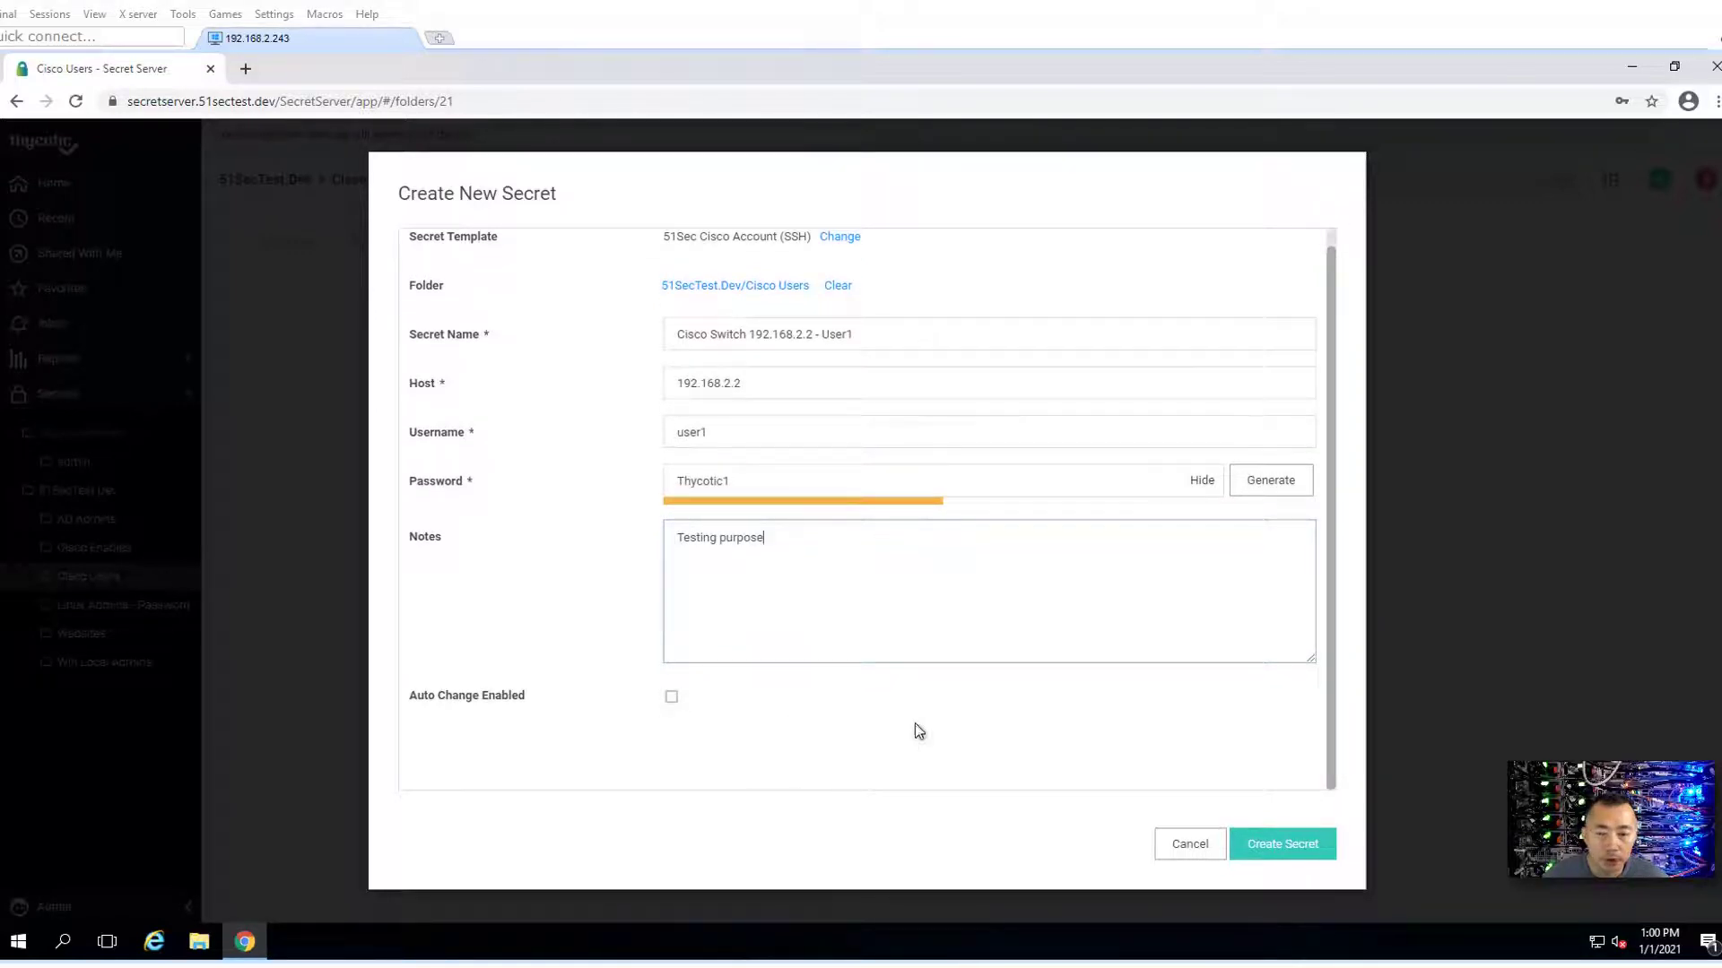
- Create the Cisco Switch 192.168.2.2 - User1 secret
left_click(1283, 852)
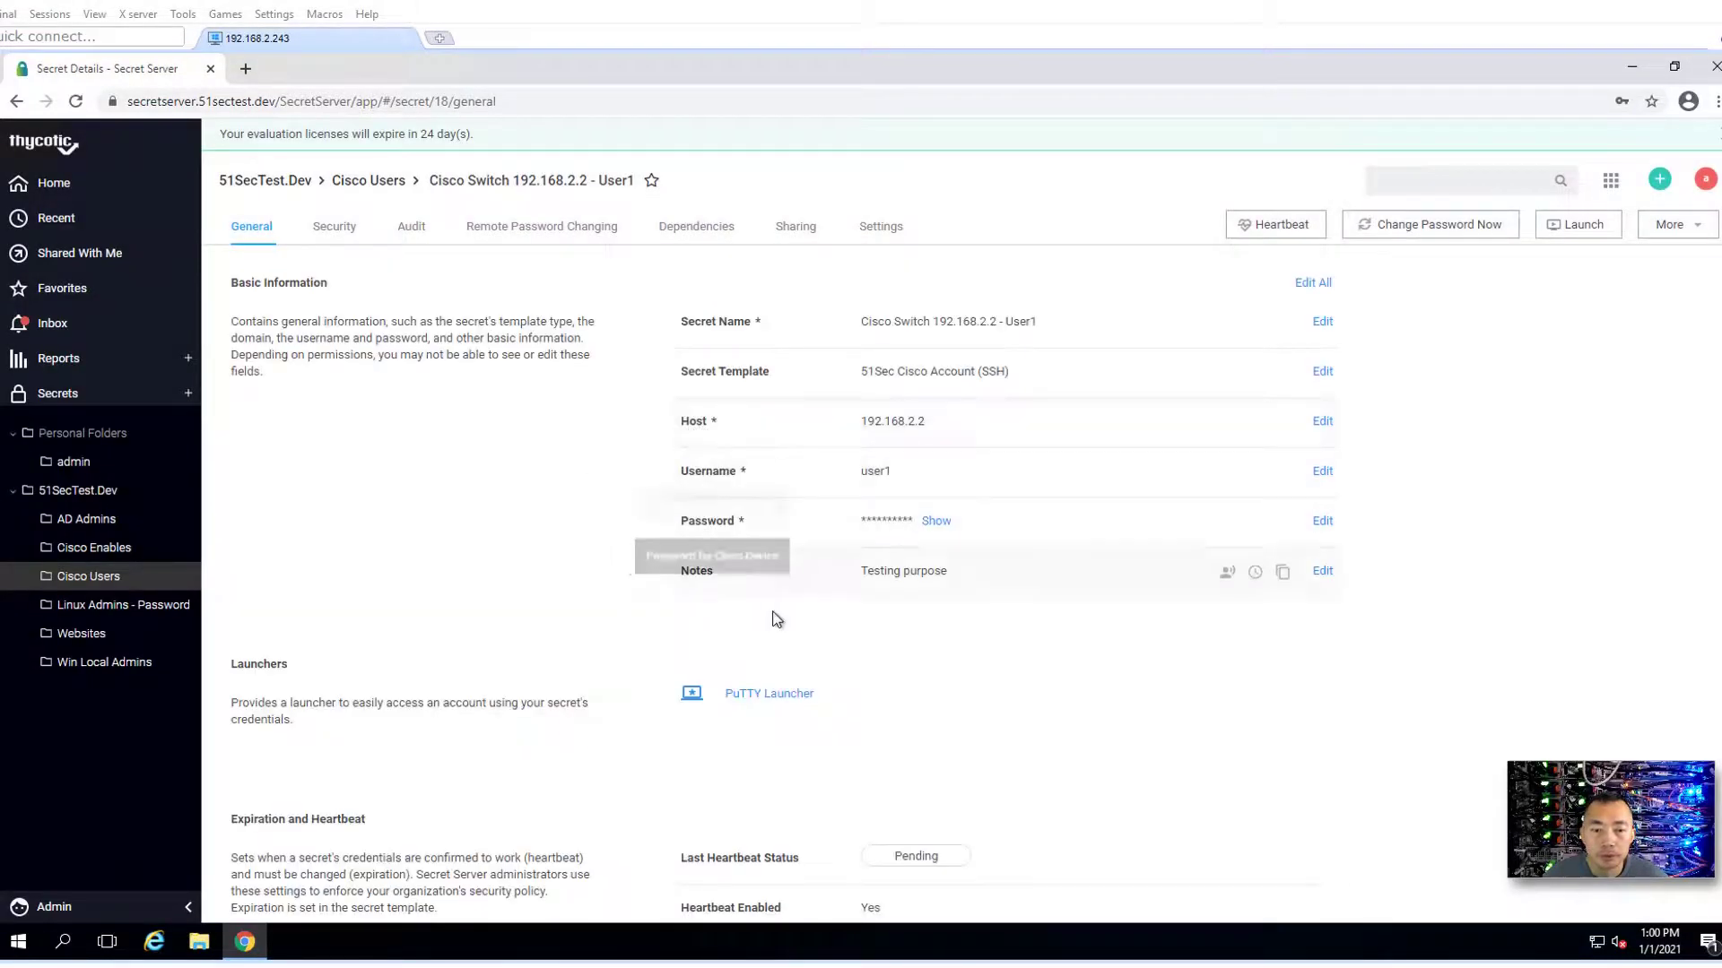
scroll(777, 618, "down", 2)
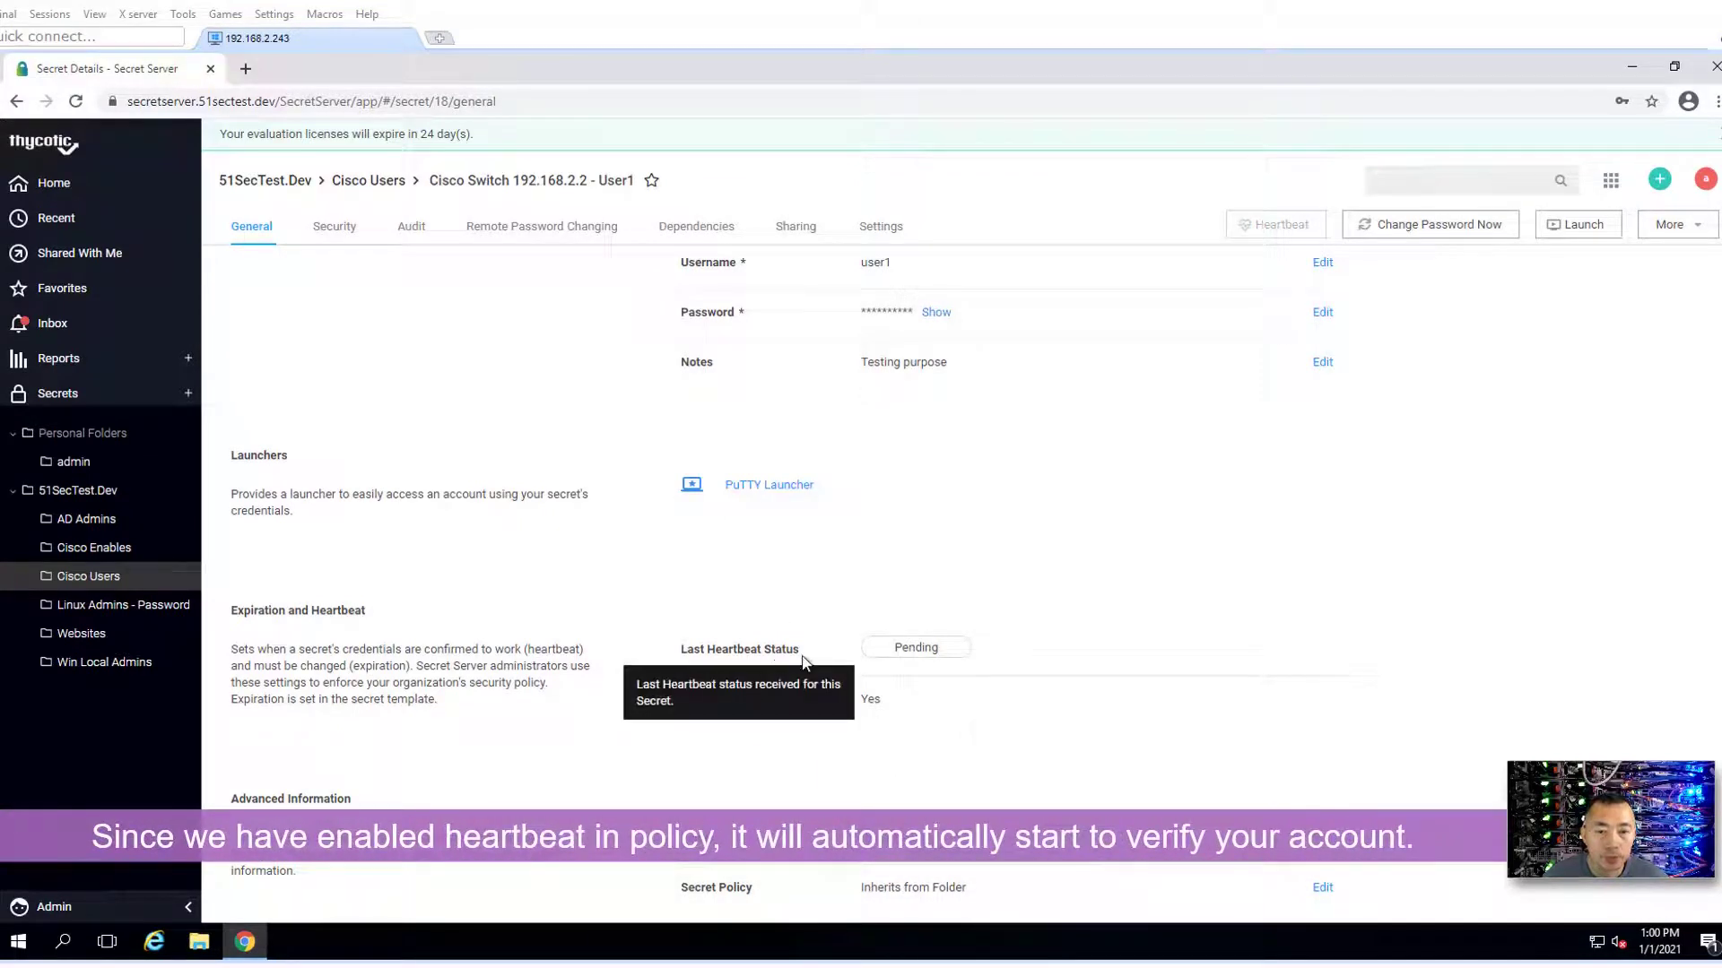
mouse_move(941, 643)
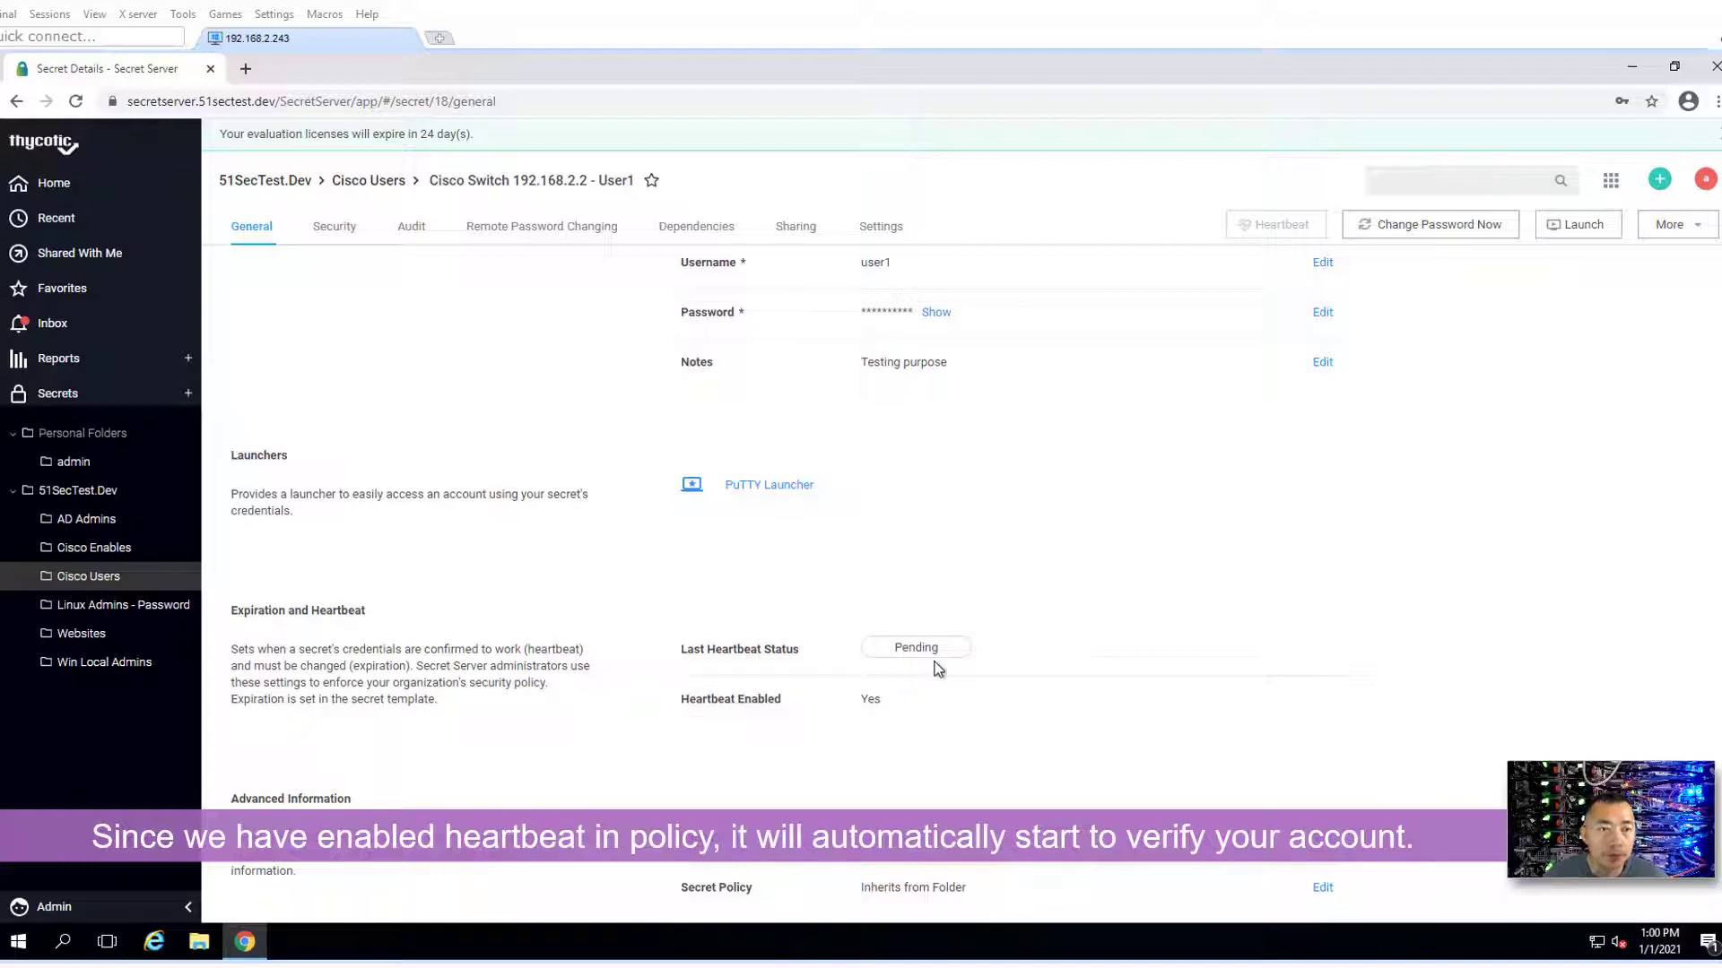
scroll(842, 572, "up", 2)
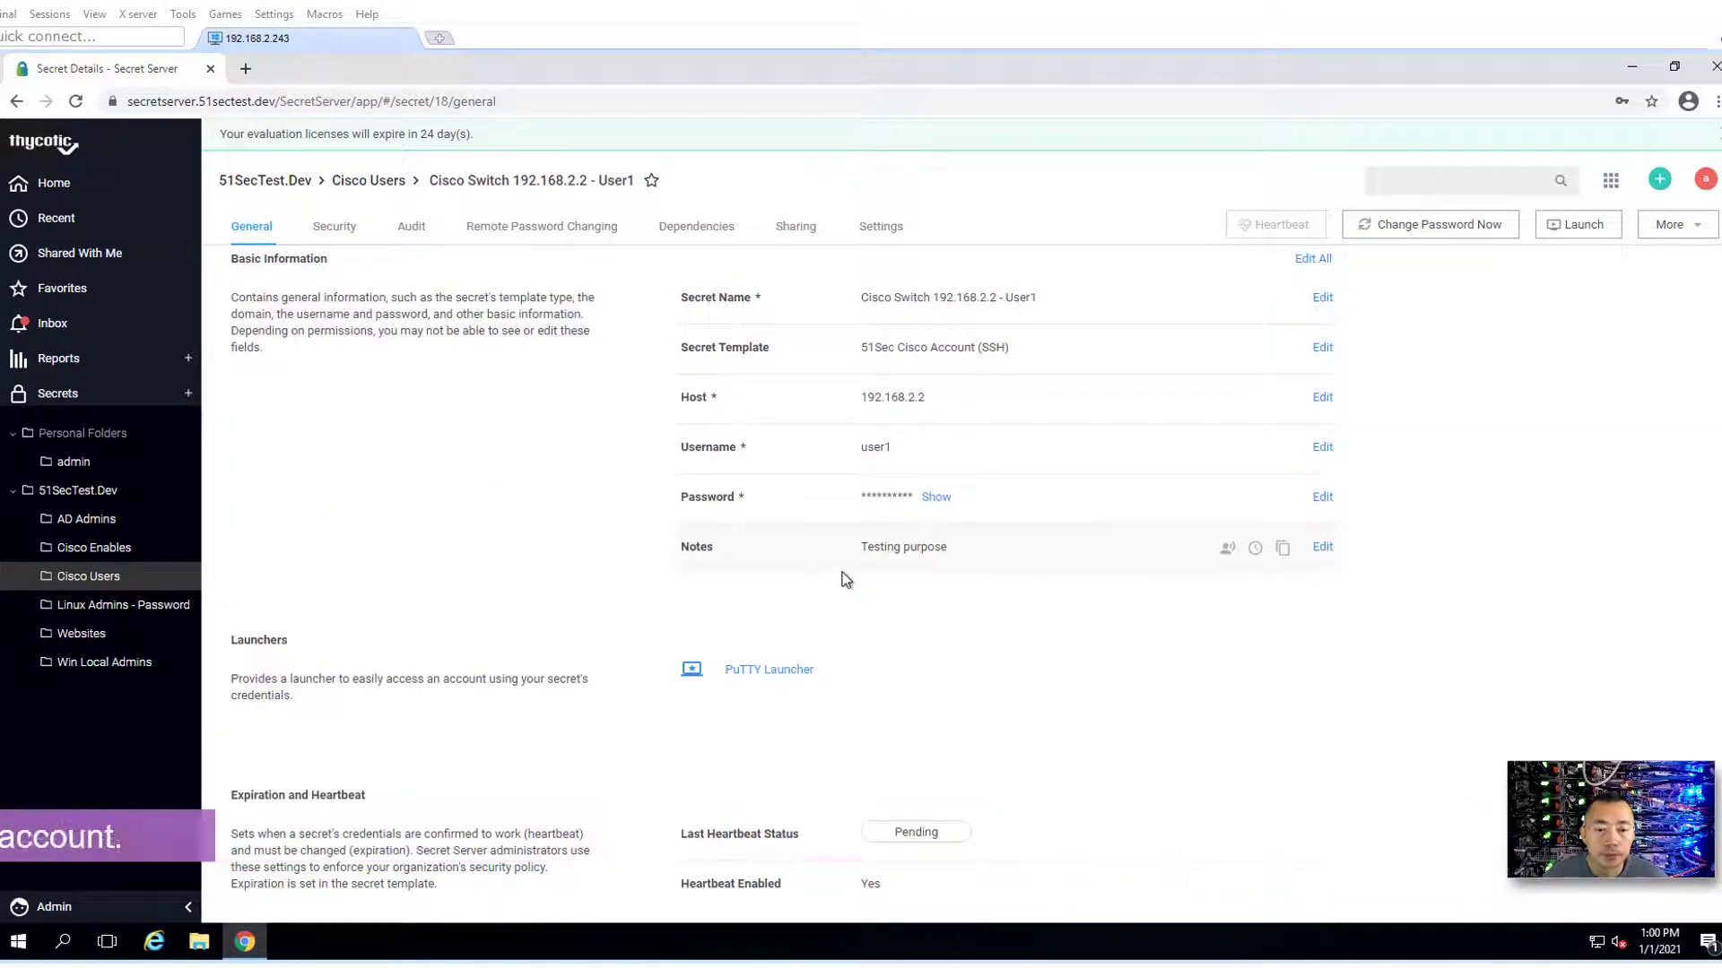
- Review Security, Audit, Remote Password Changing, Dependencies, Sharing and Settings, then confirm heartbeat Success on General
left_click(341, 233)
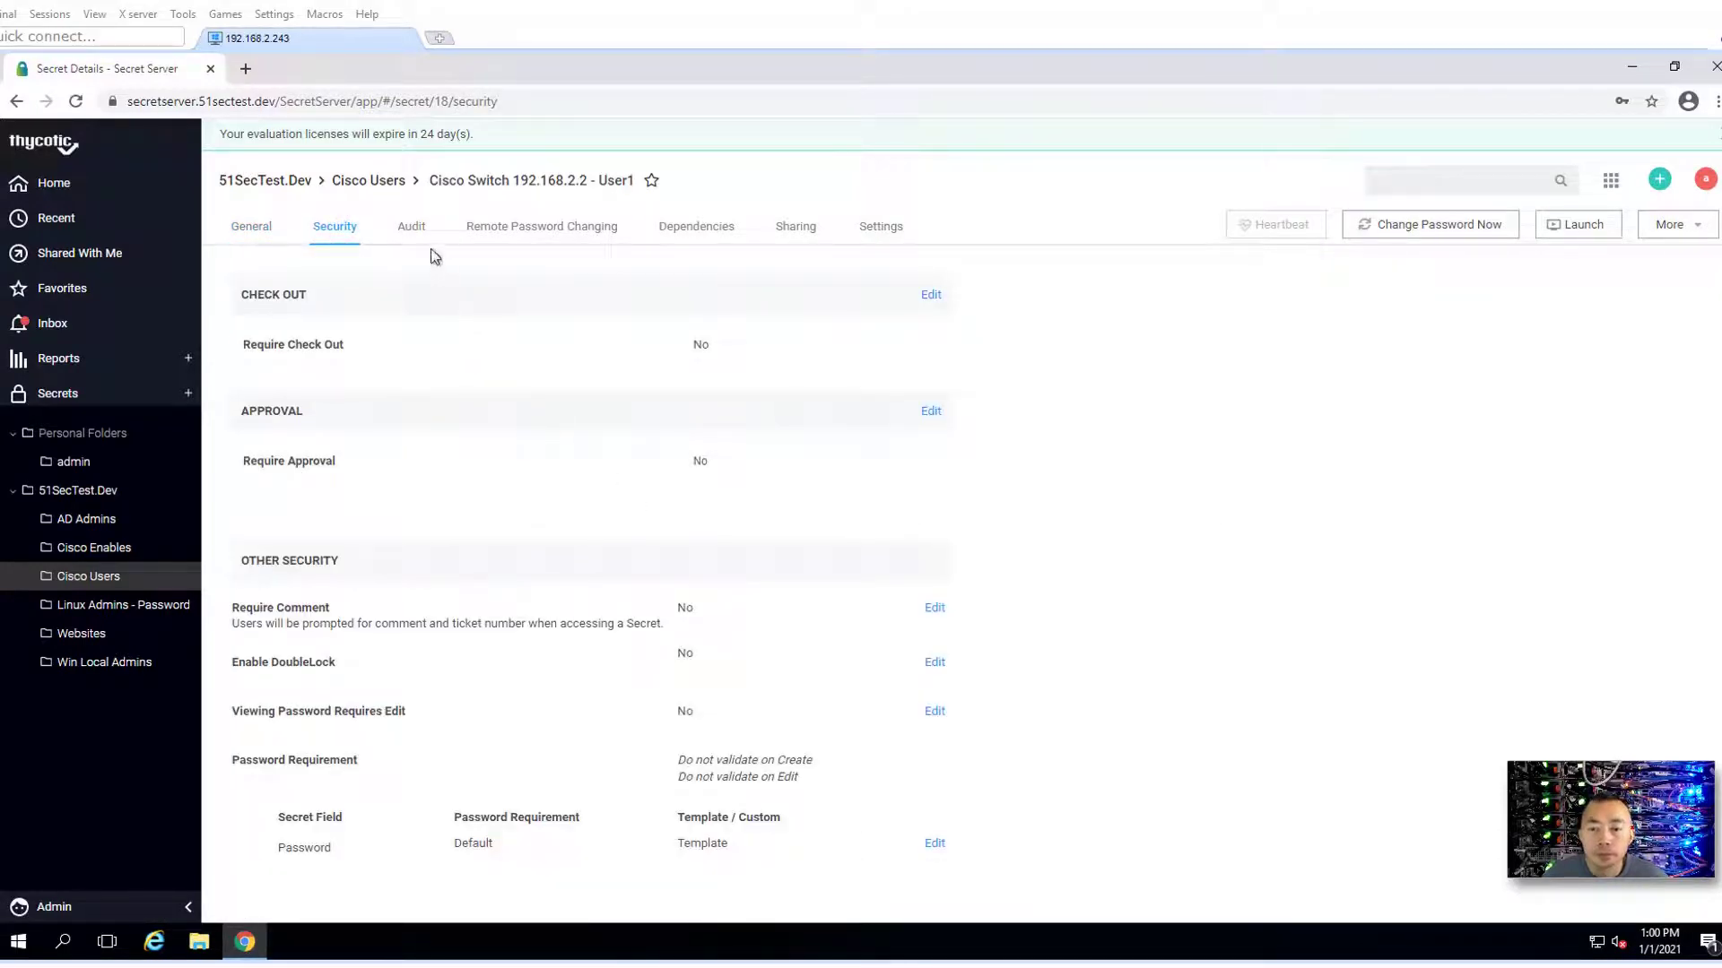
left_click(419, 237)
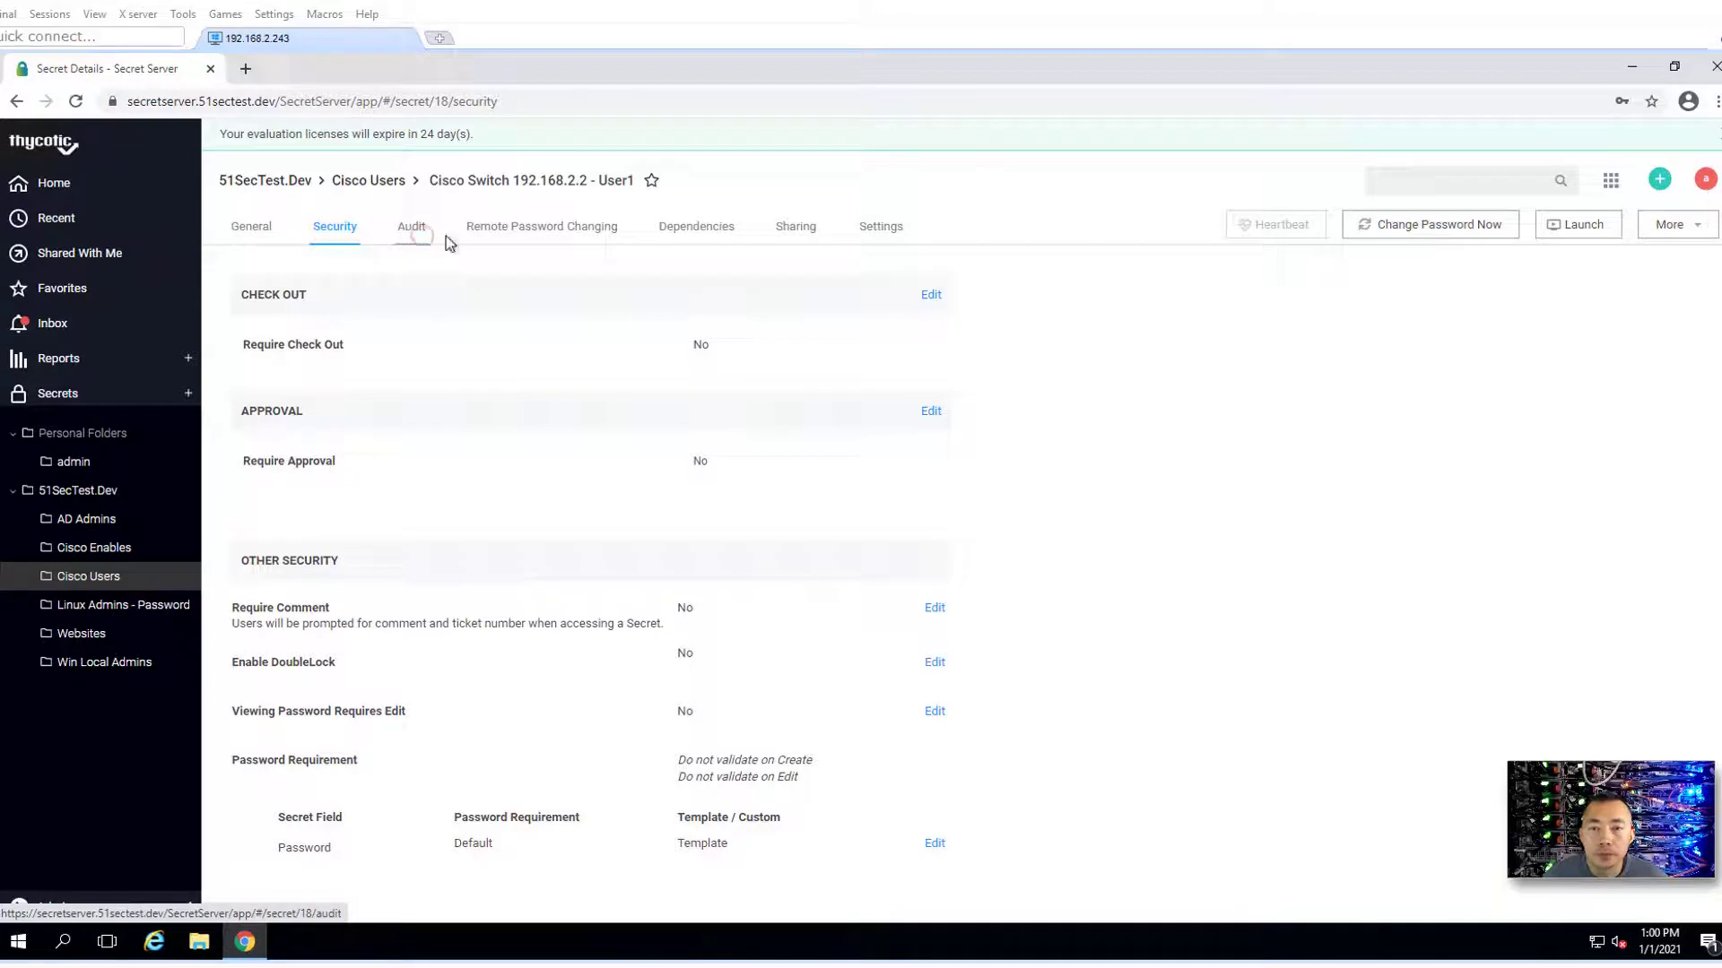
left_click(508, 237)
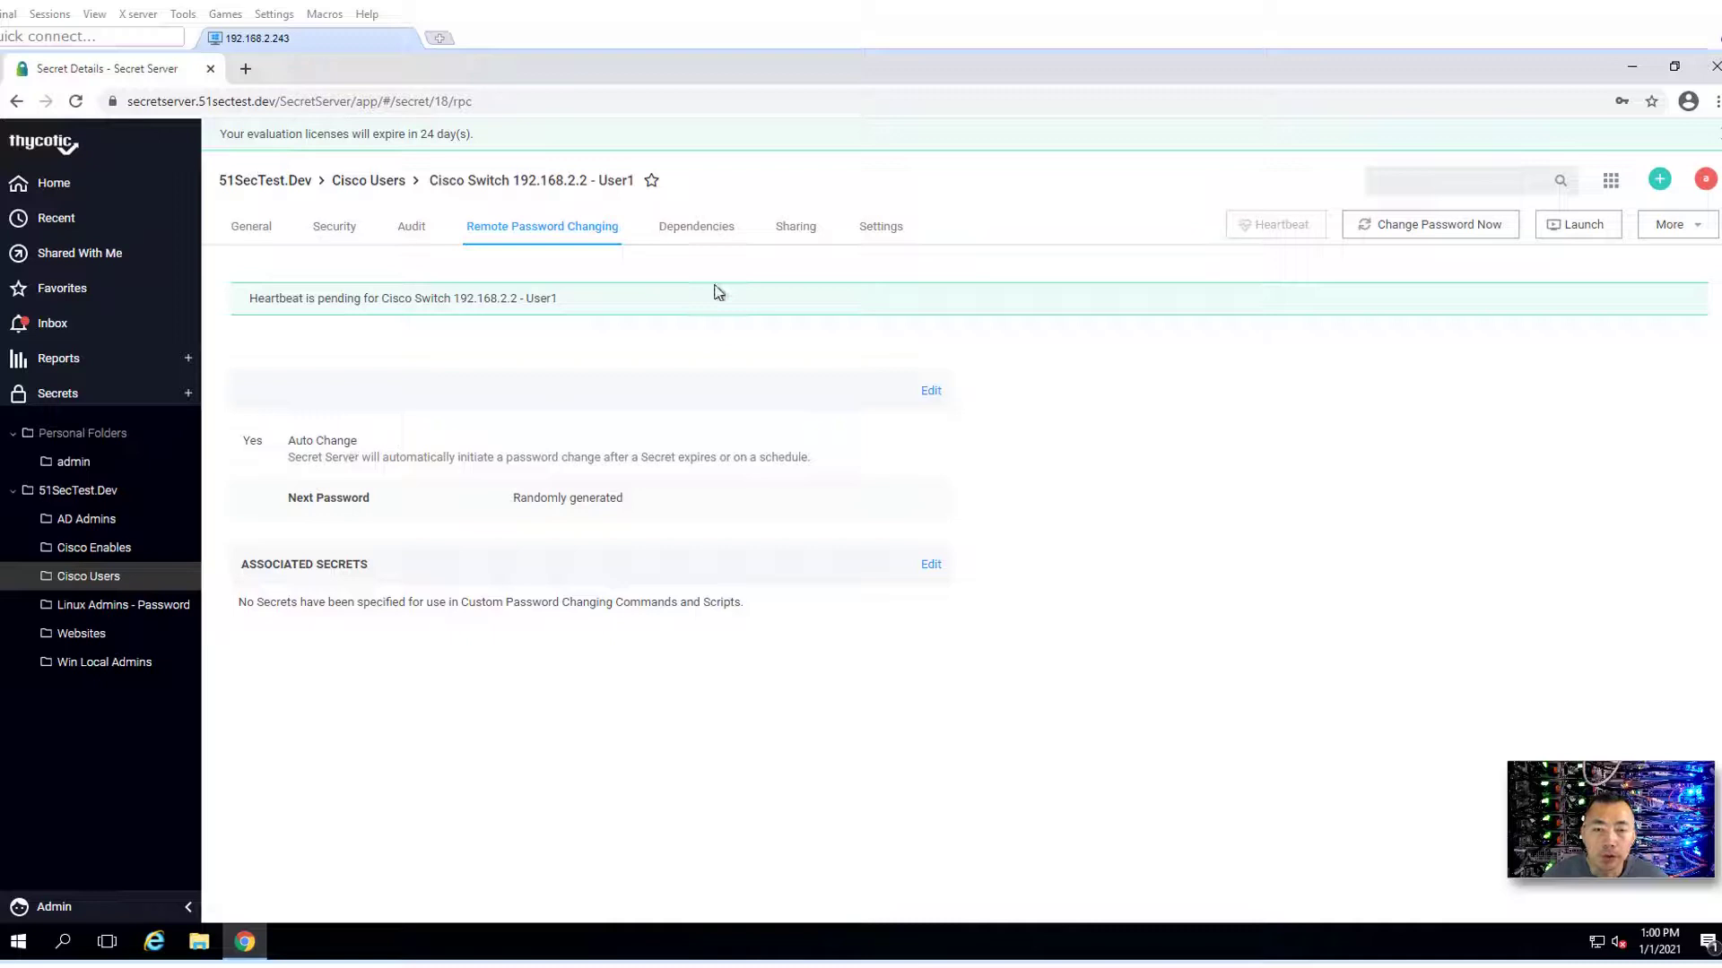
left_click(706, 242)
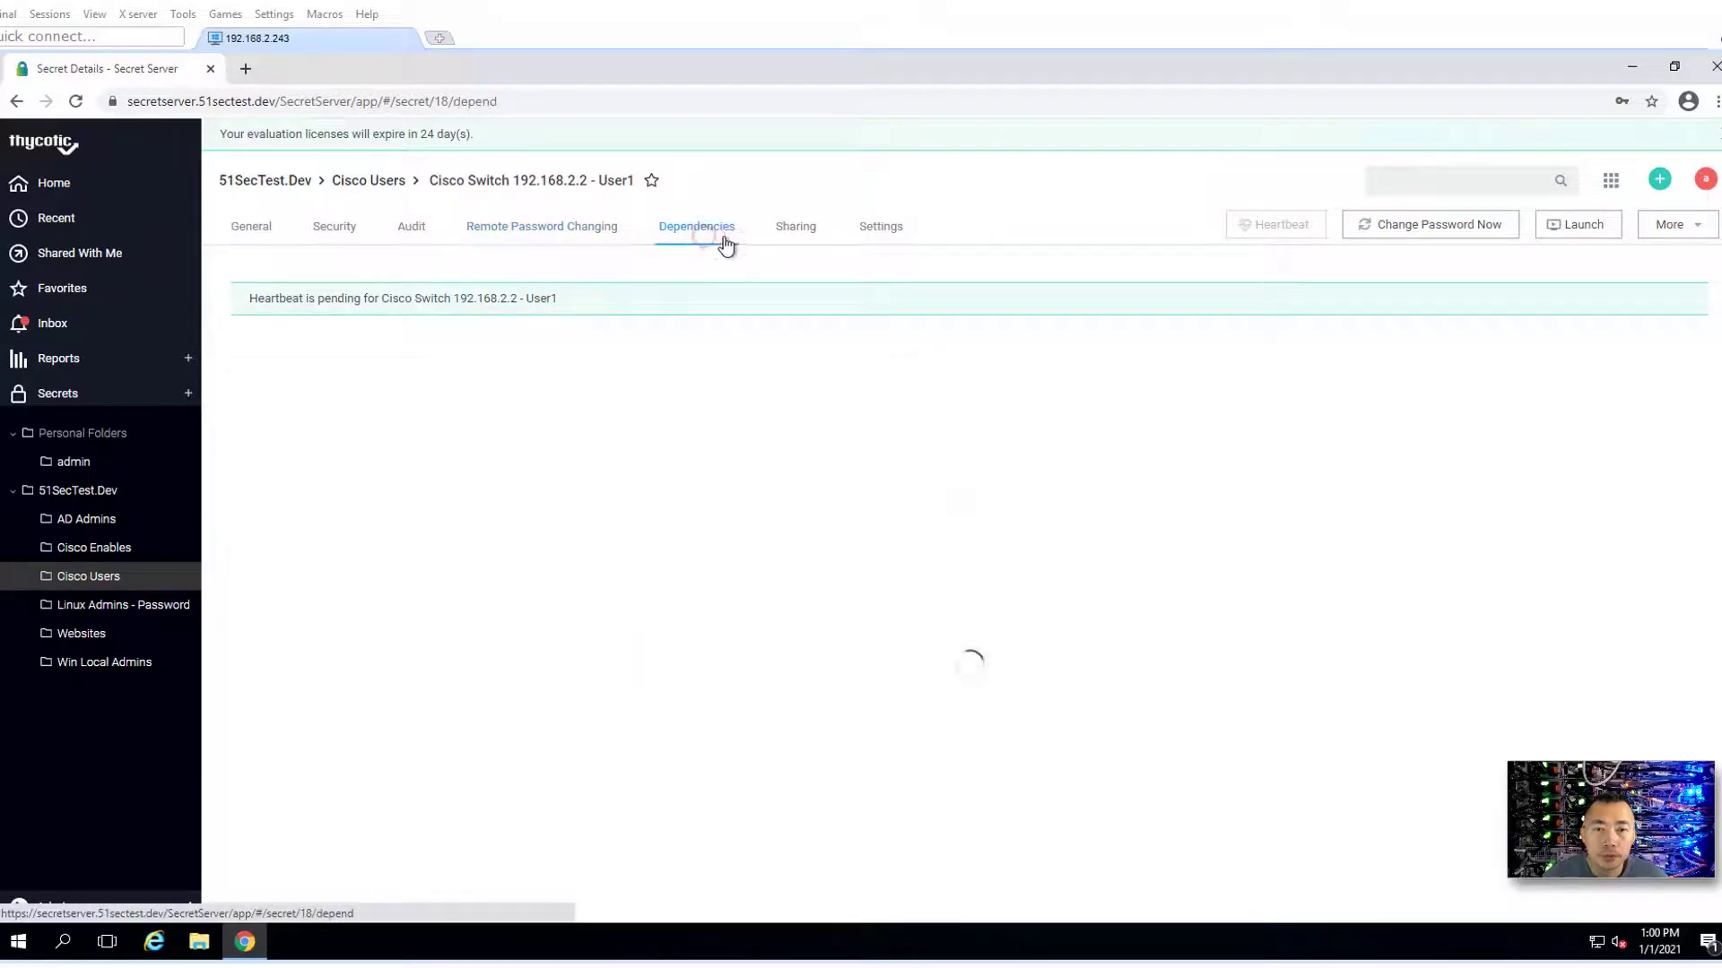
left_click(805, 240)
left_click(883, 237)
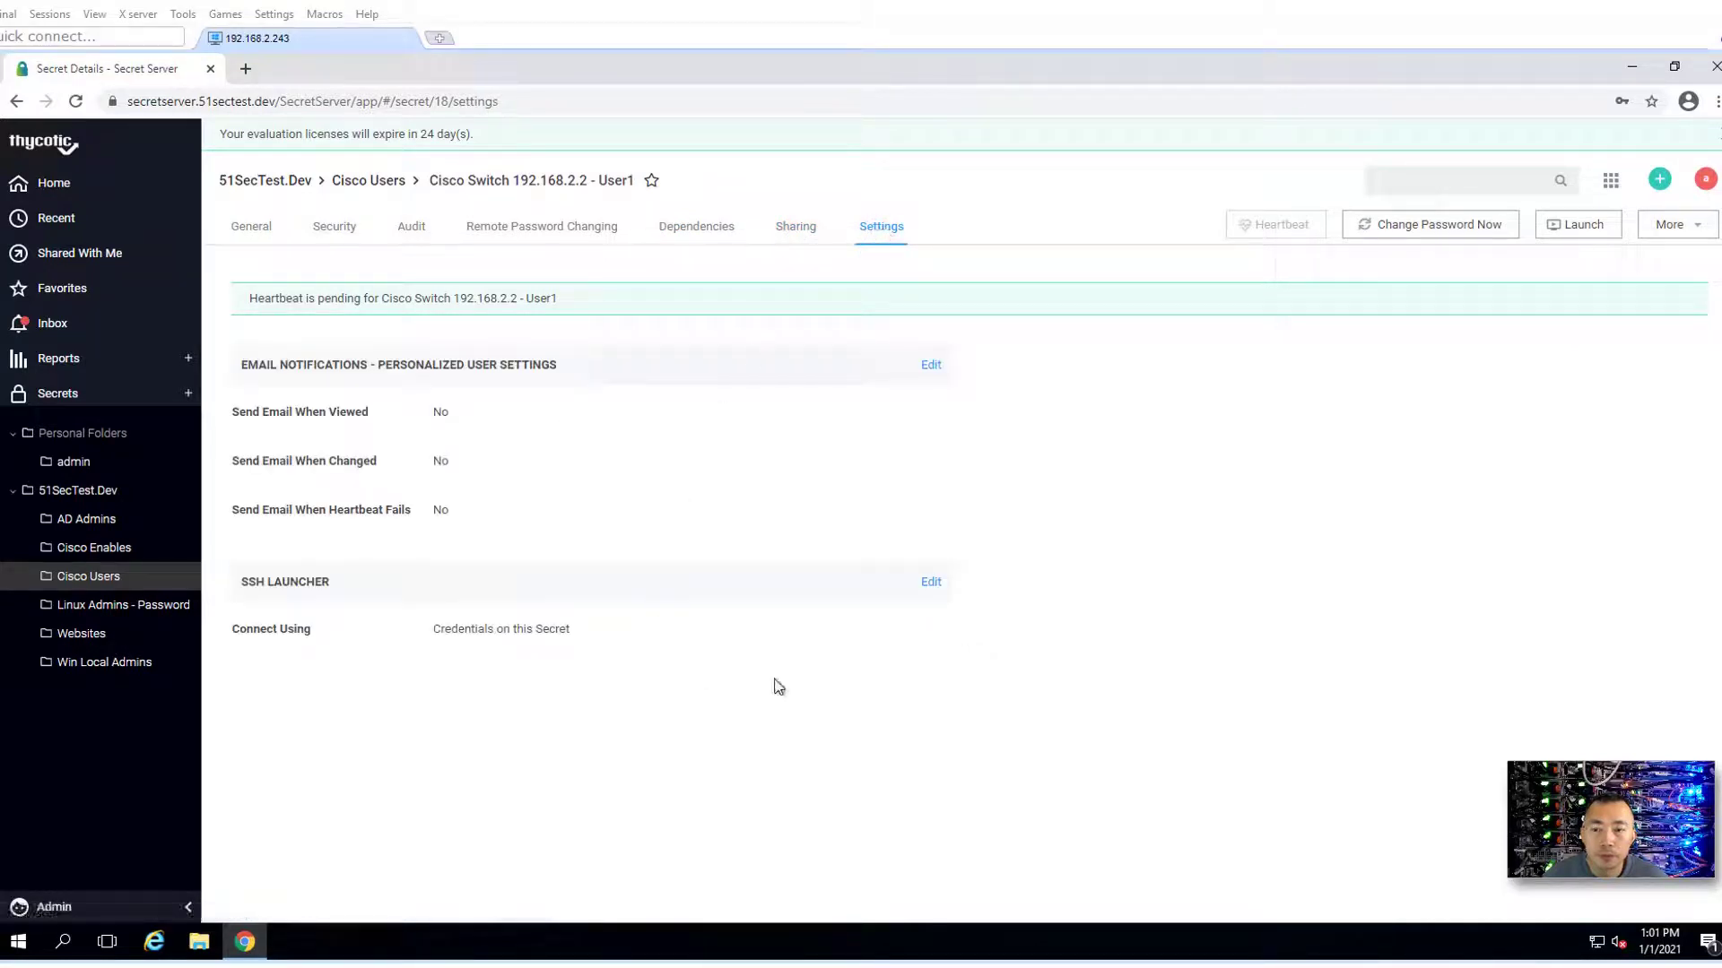
left_click(266, 239)
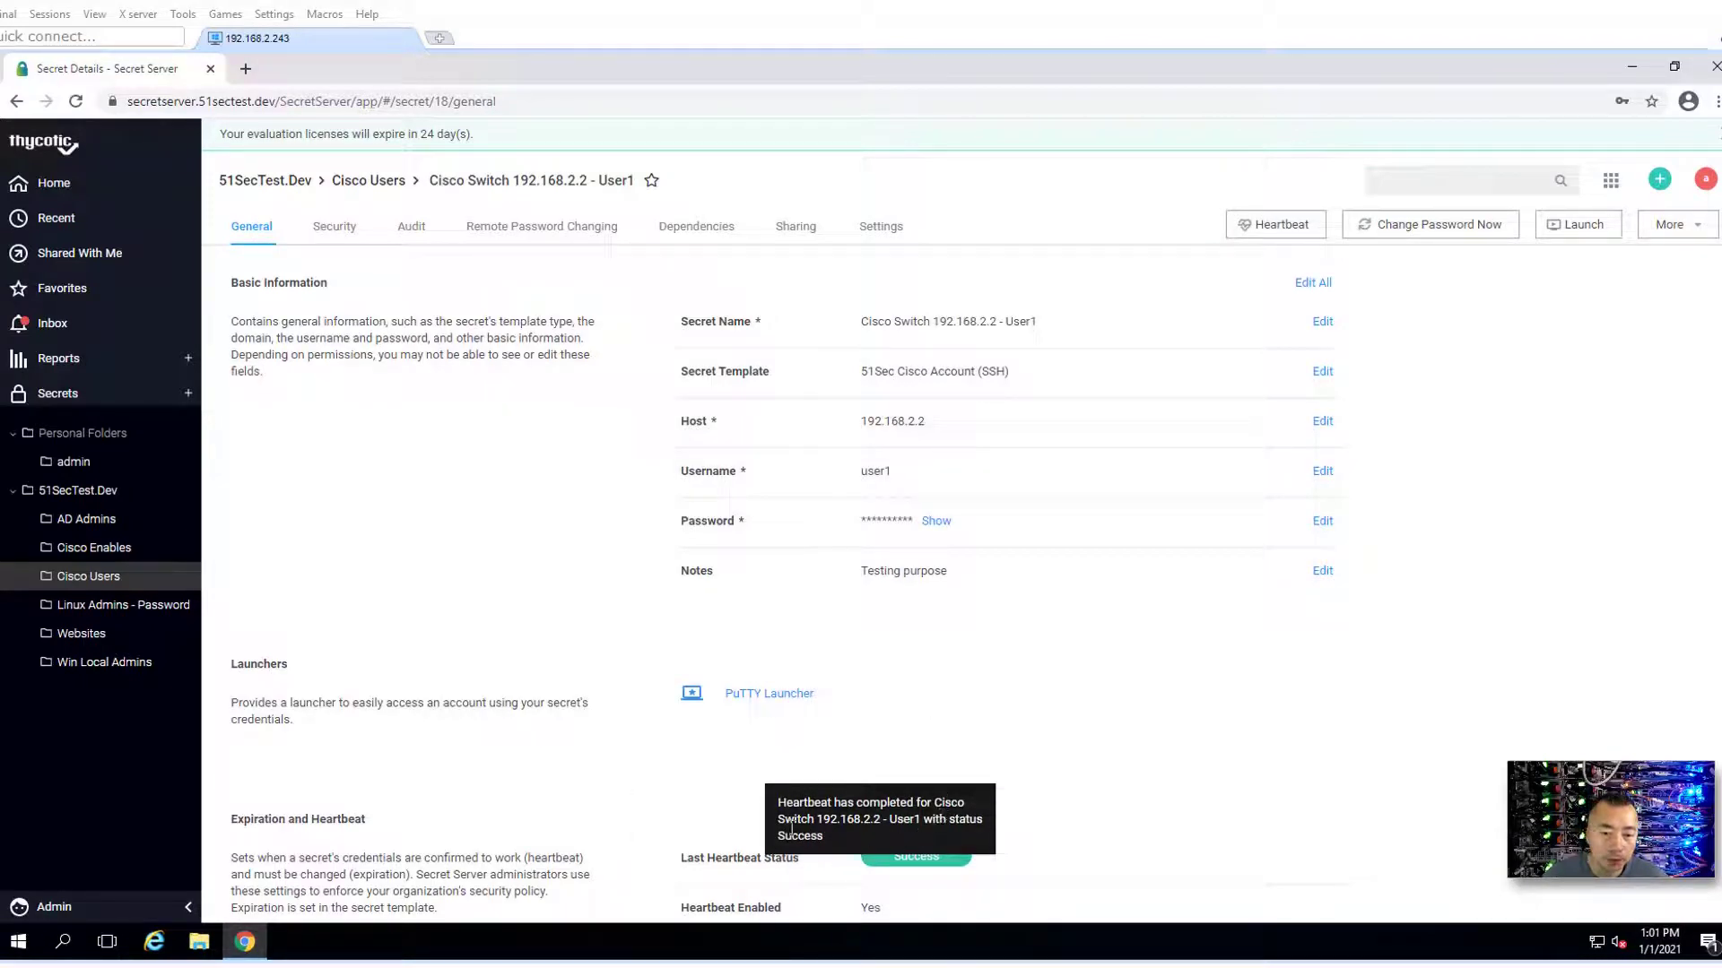
triple_click(840, 832)
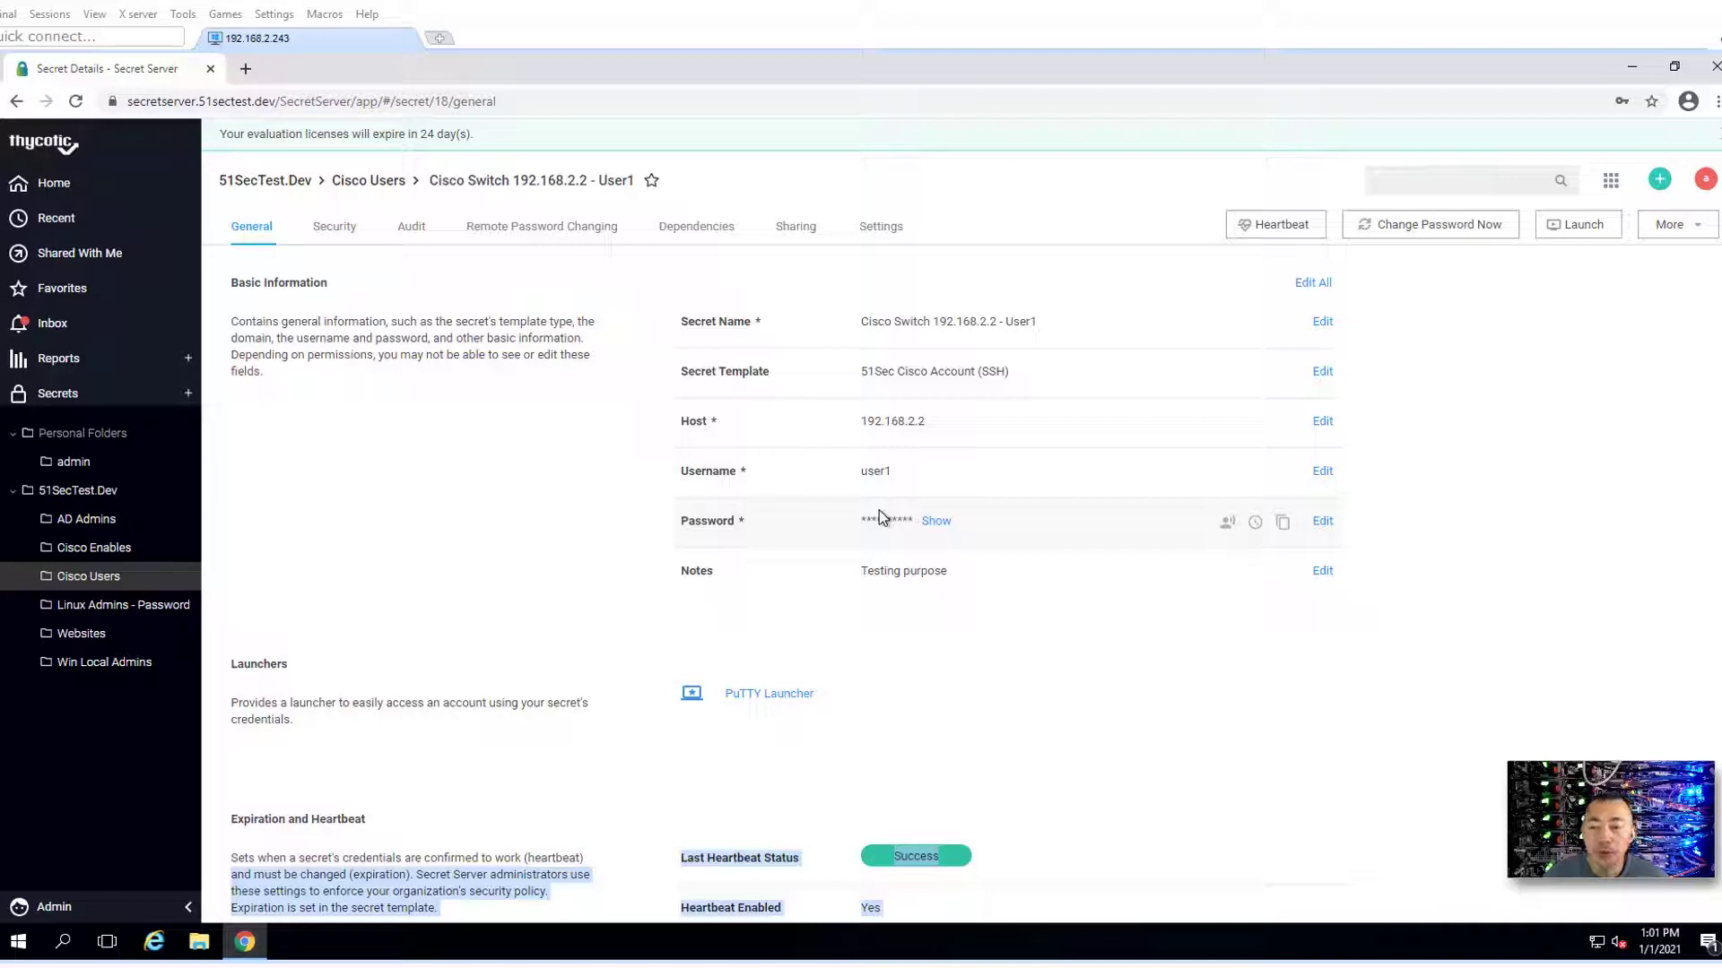
- Launch a PuTTY SSH session to 192.168.2.2 from the secret, accepting the security alert
left_click(964, 599)
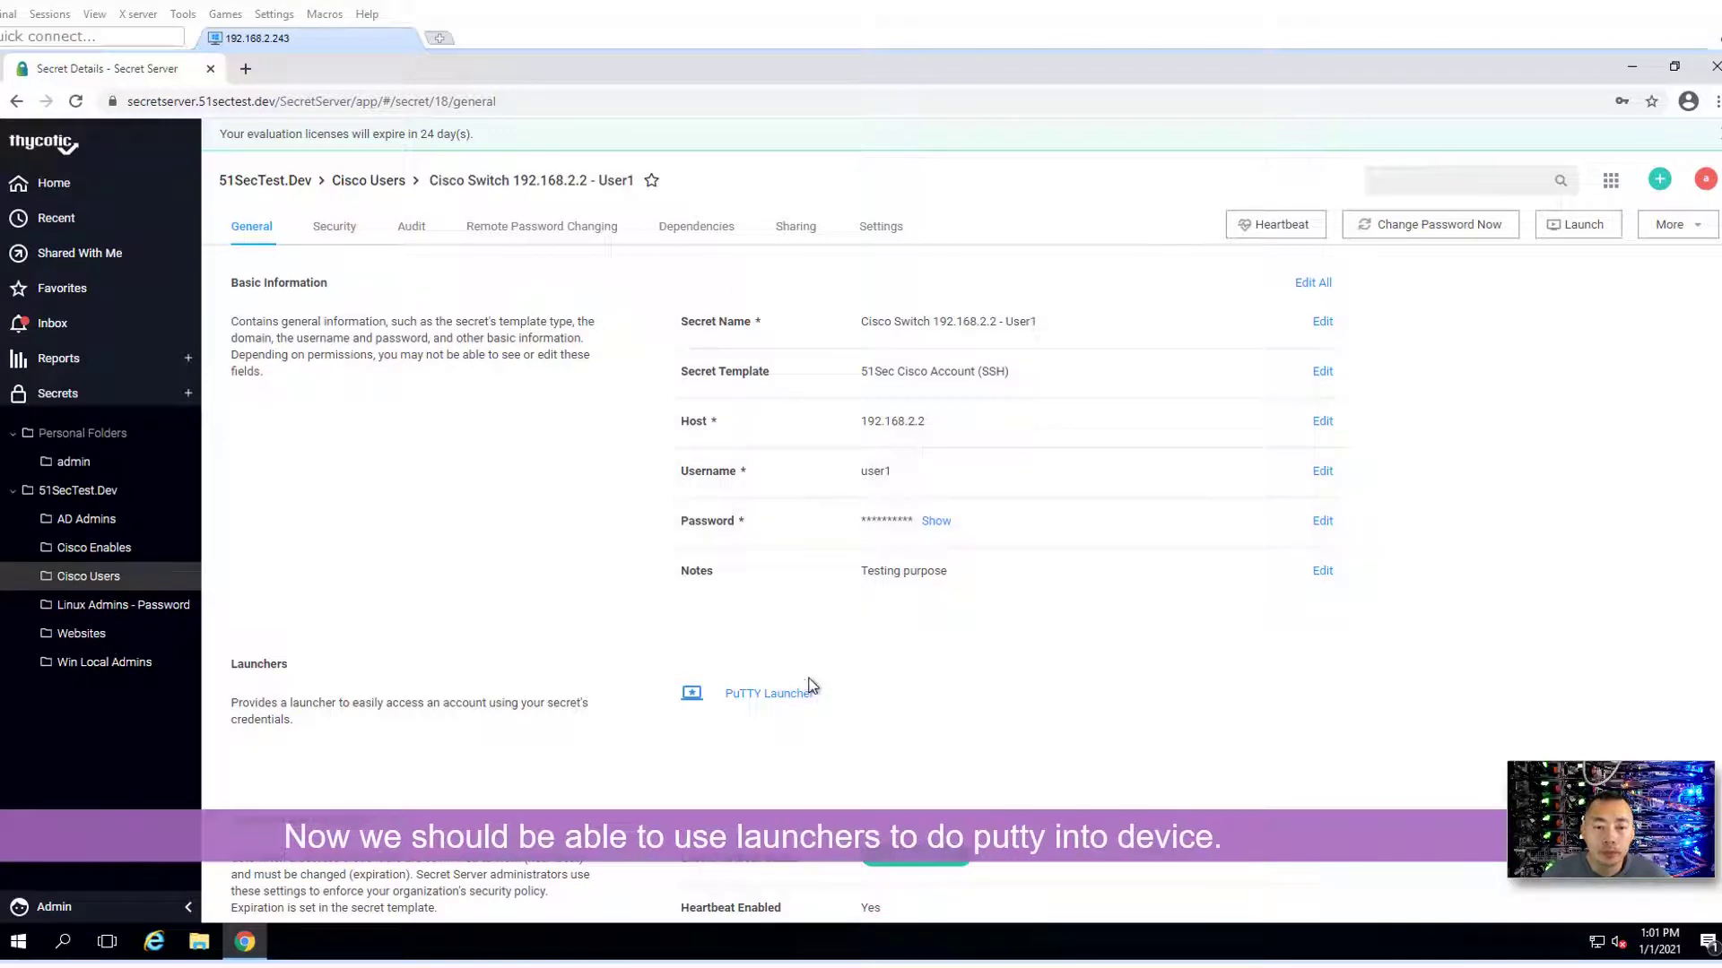
left_click(765, 695)
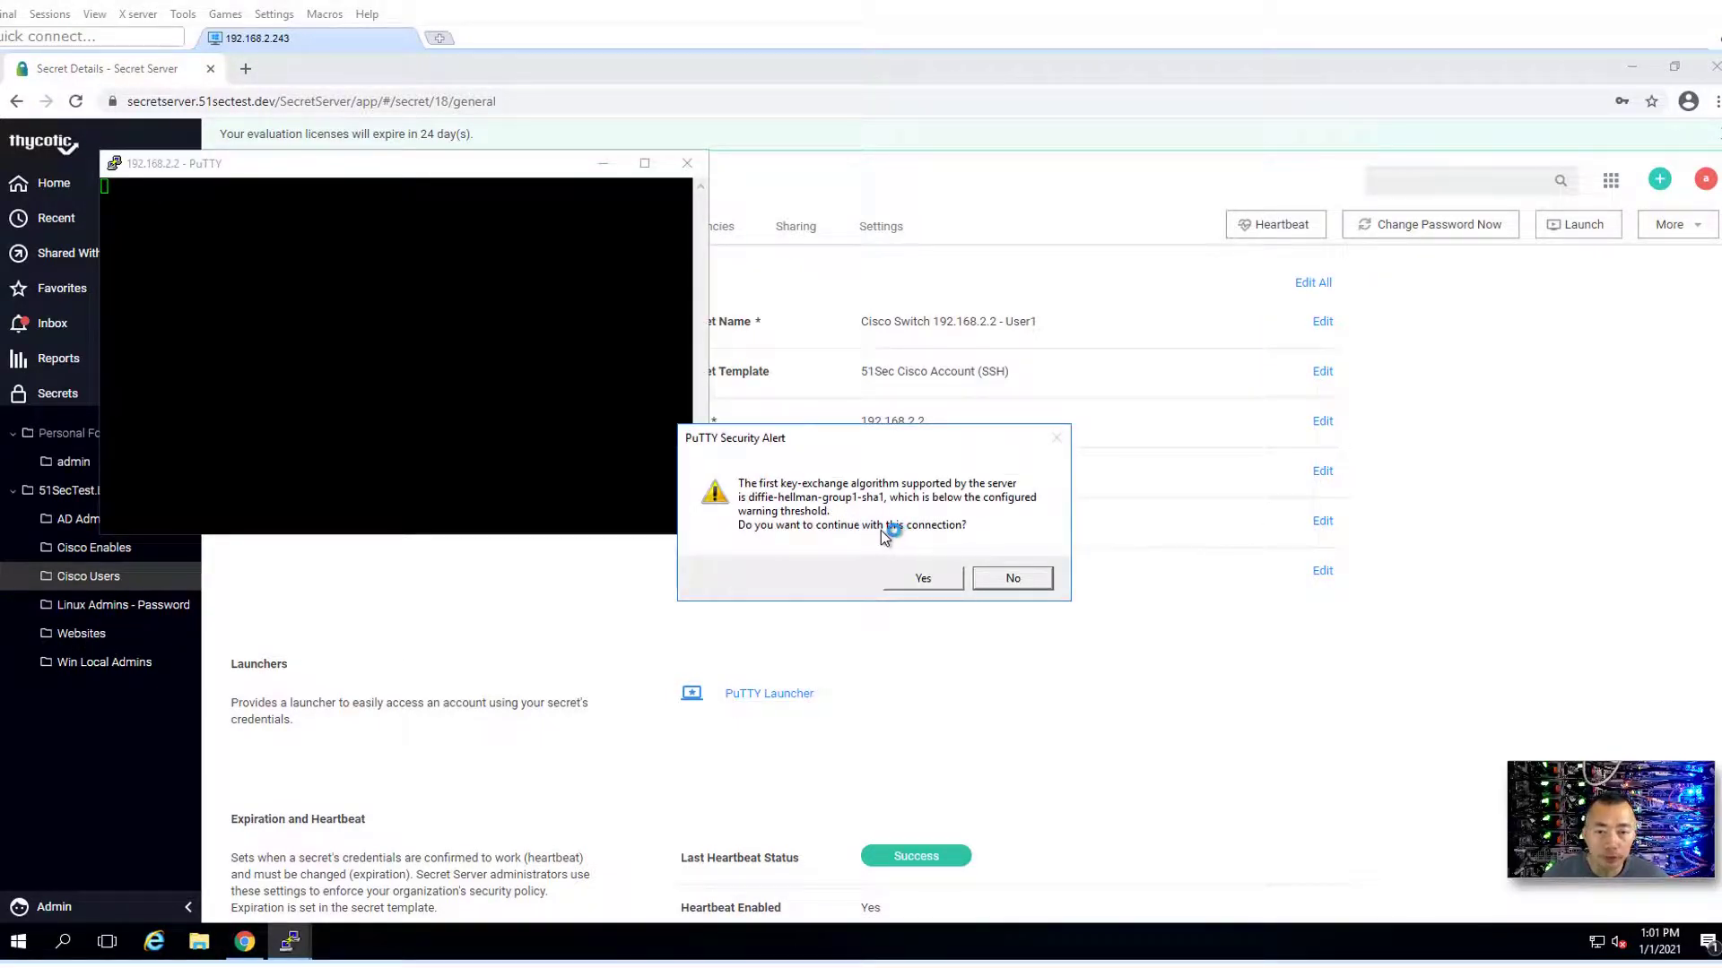
left_click(925, 580)
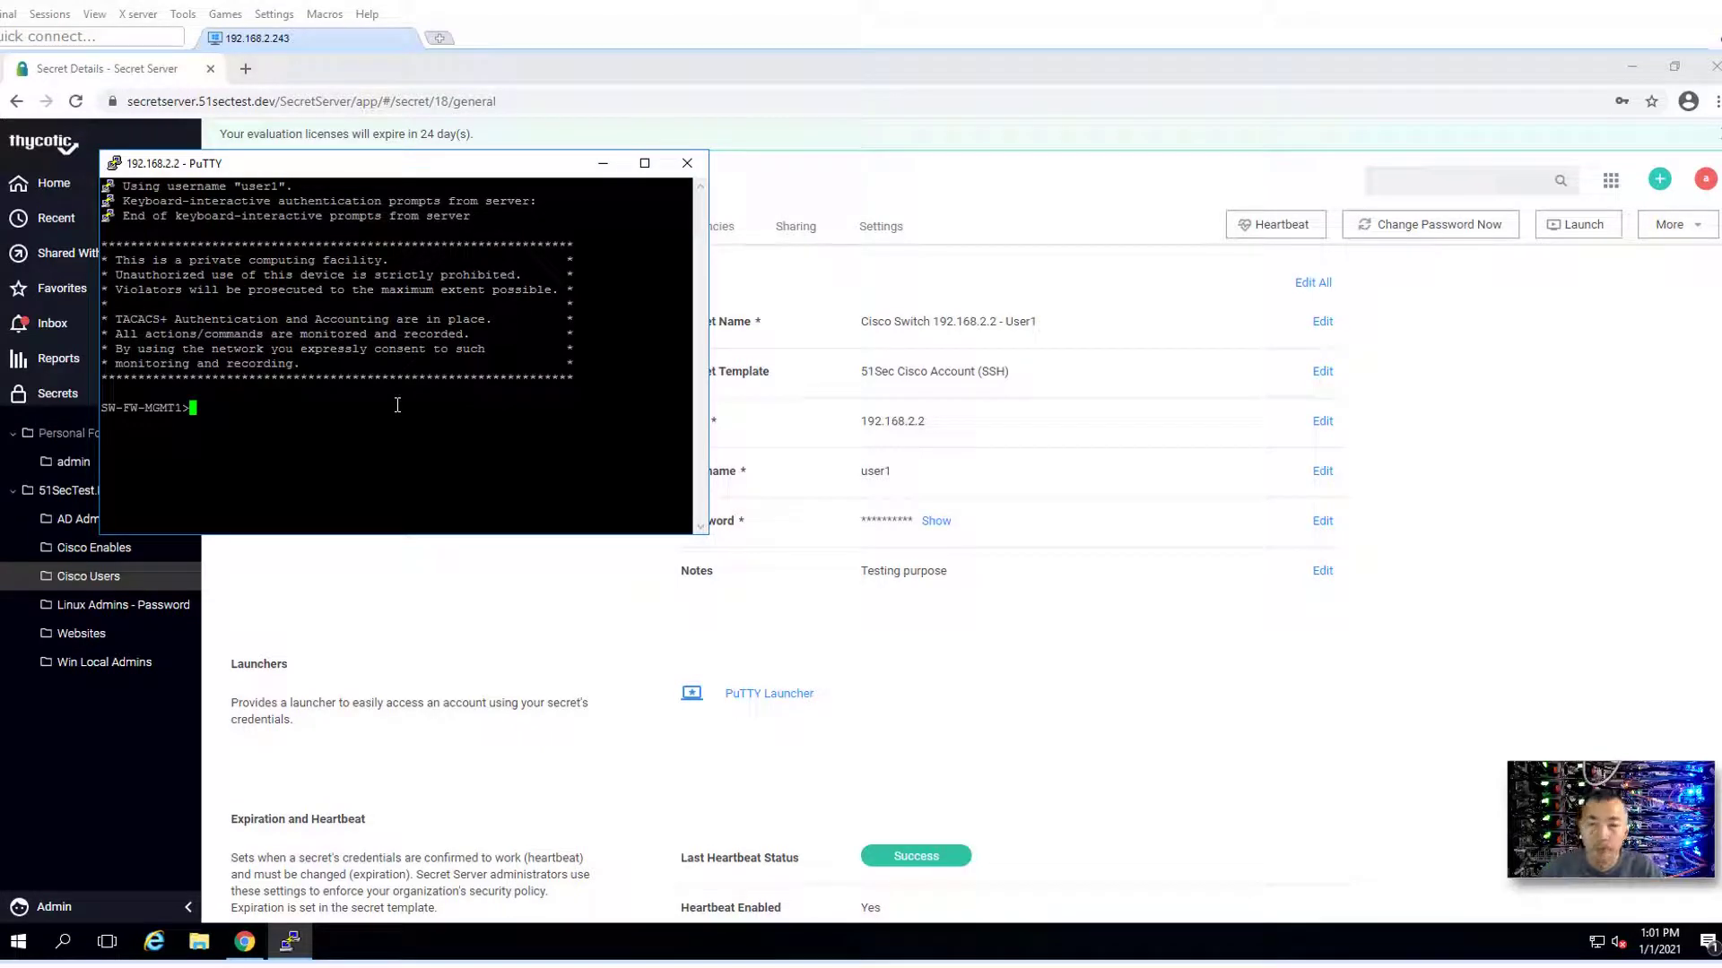
- Try 'en', 'show' and '?' at the switch prompt, then close PuTTY and confirm
type("en")
key("Return")
key("Return")
key("Return")
key("Return")
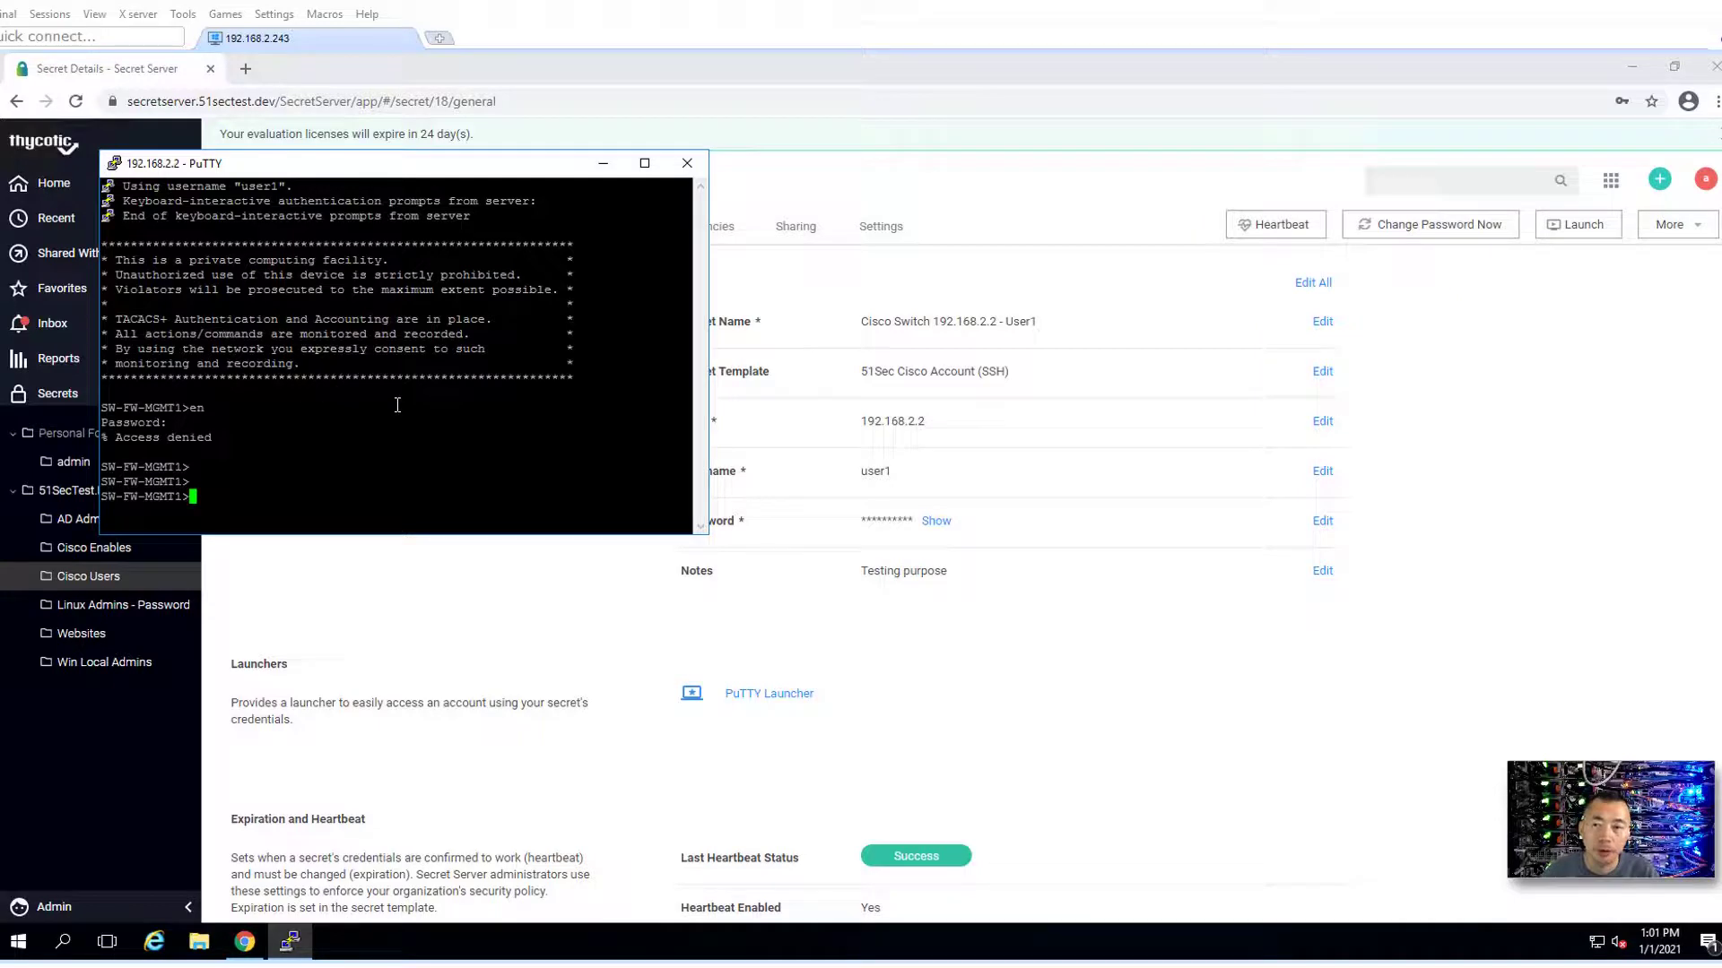
type("show")
key("Return")
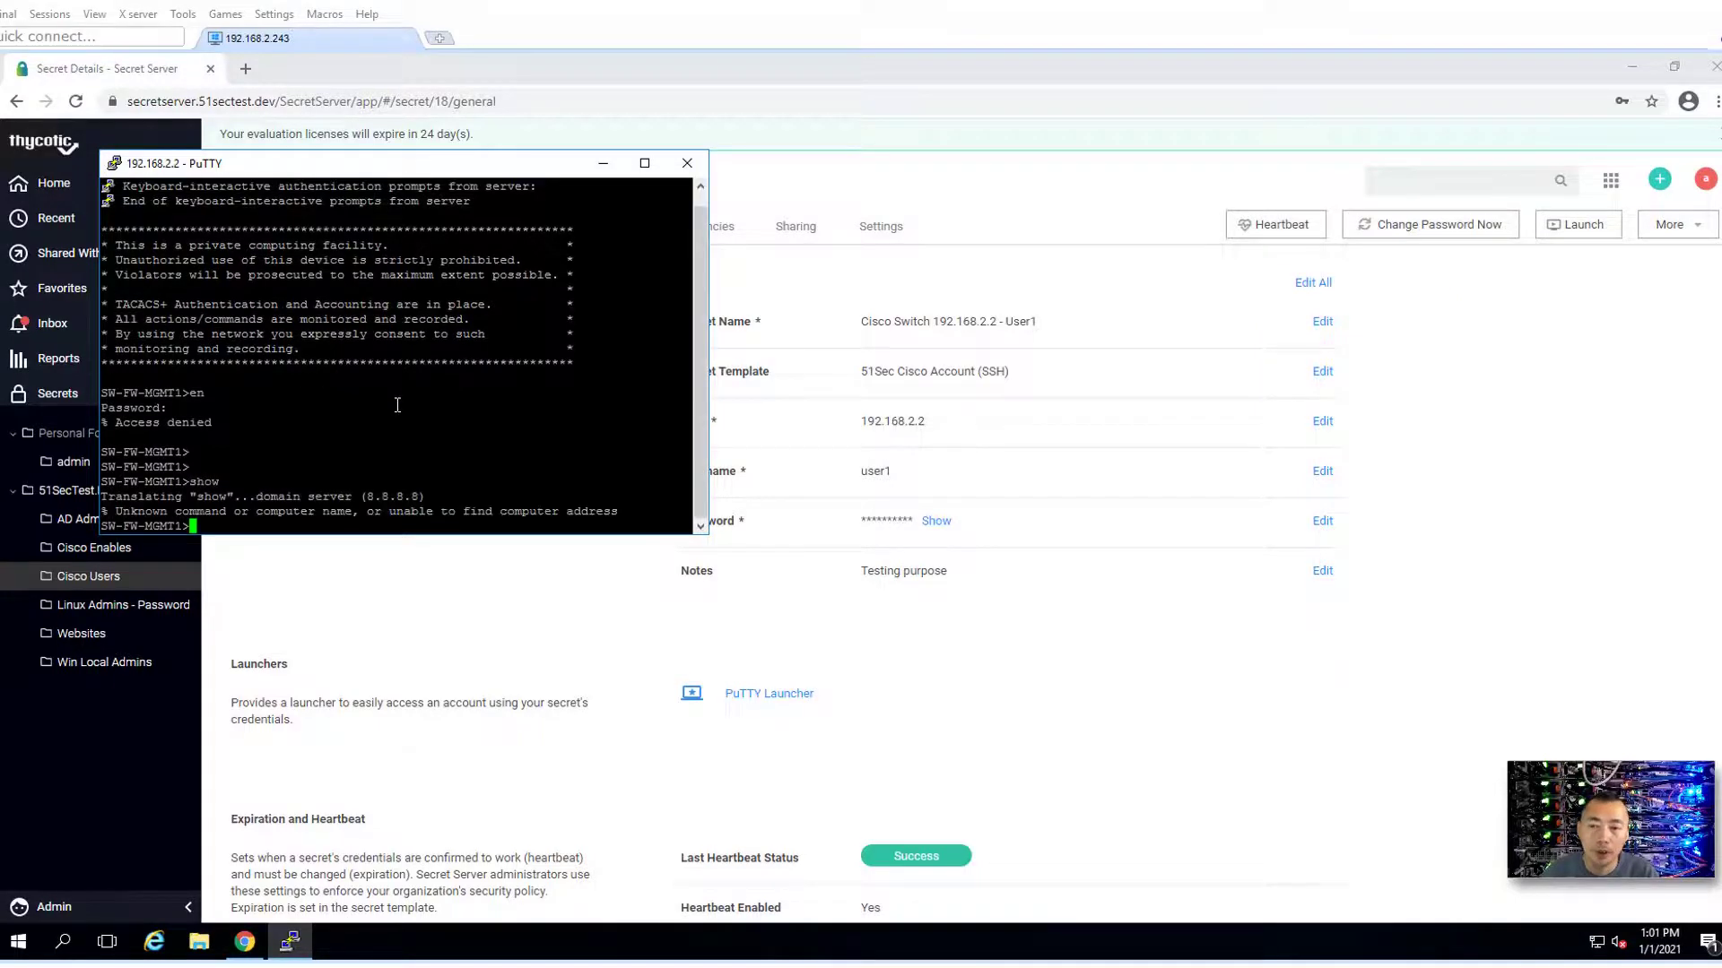
type("?")
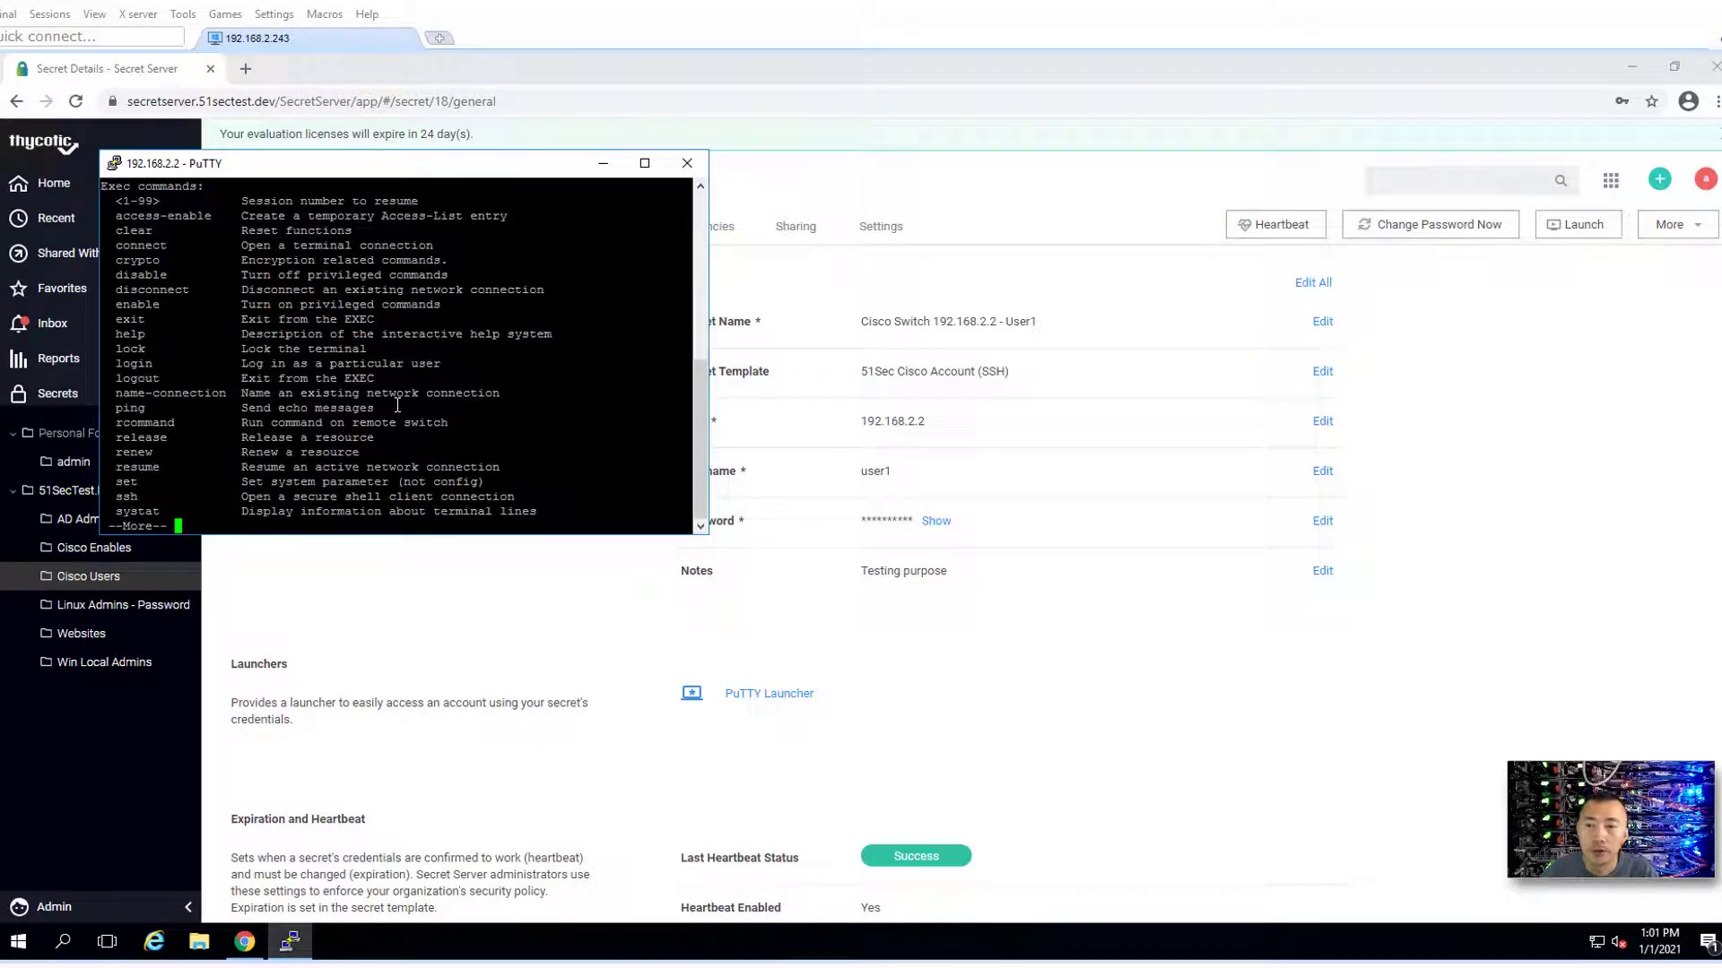
key("space")
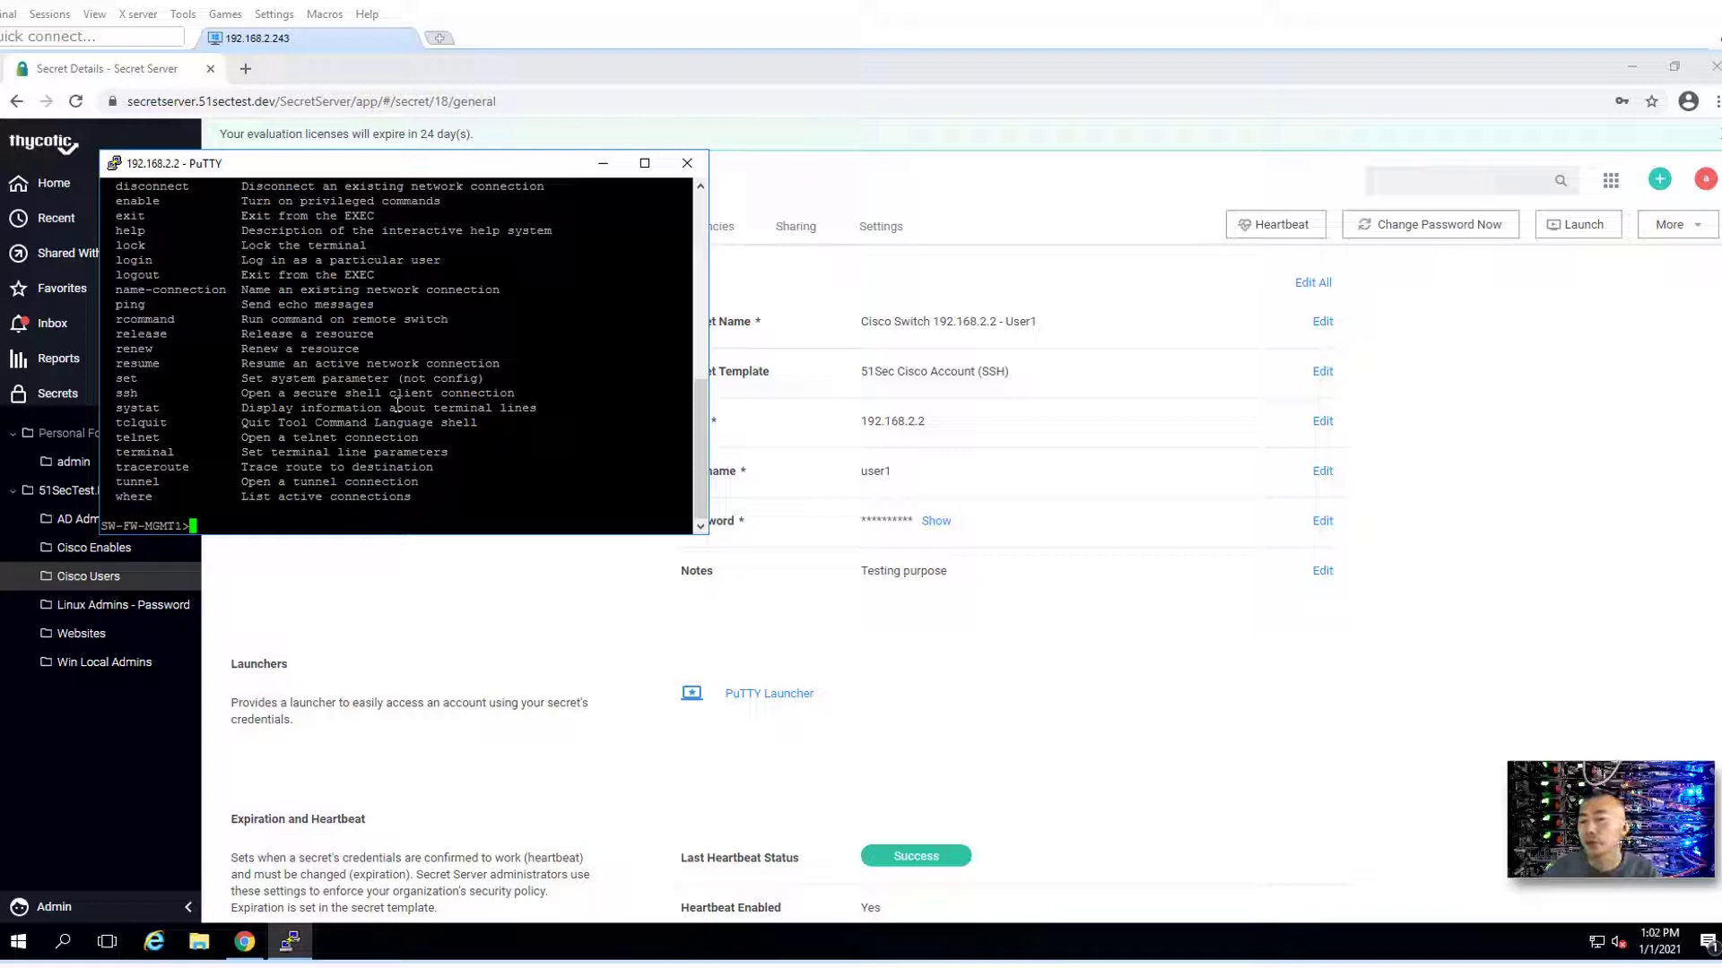
left_click(687, 162)
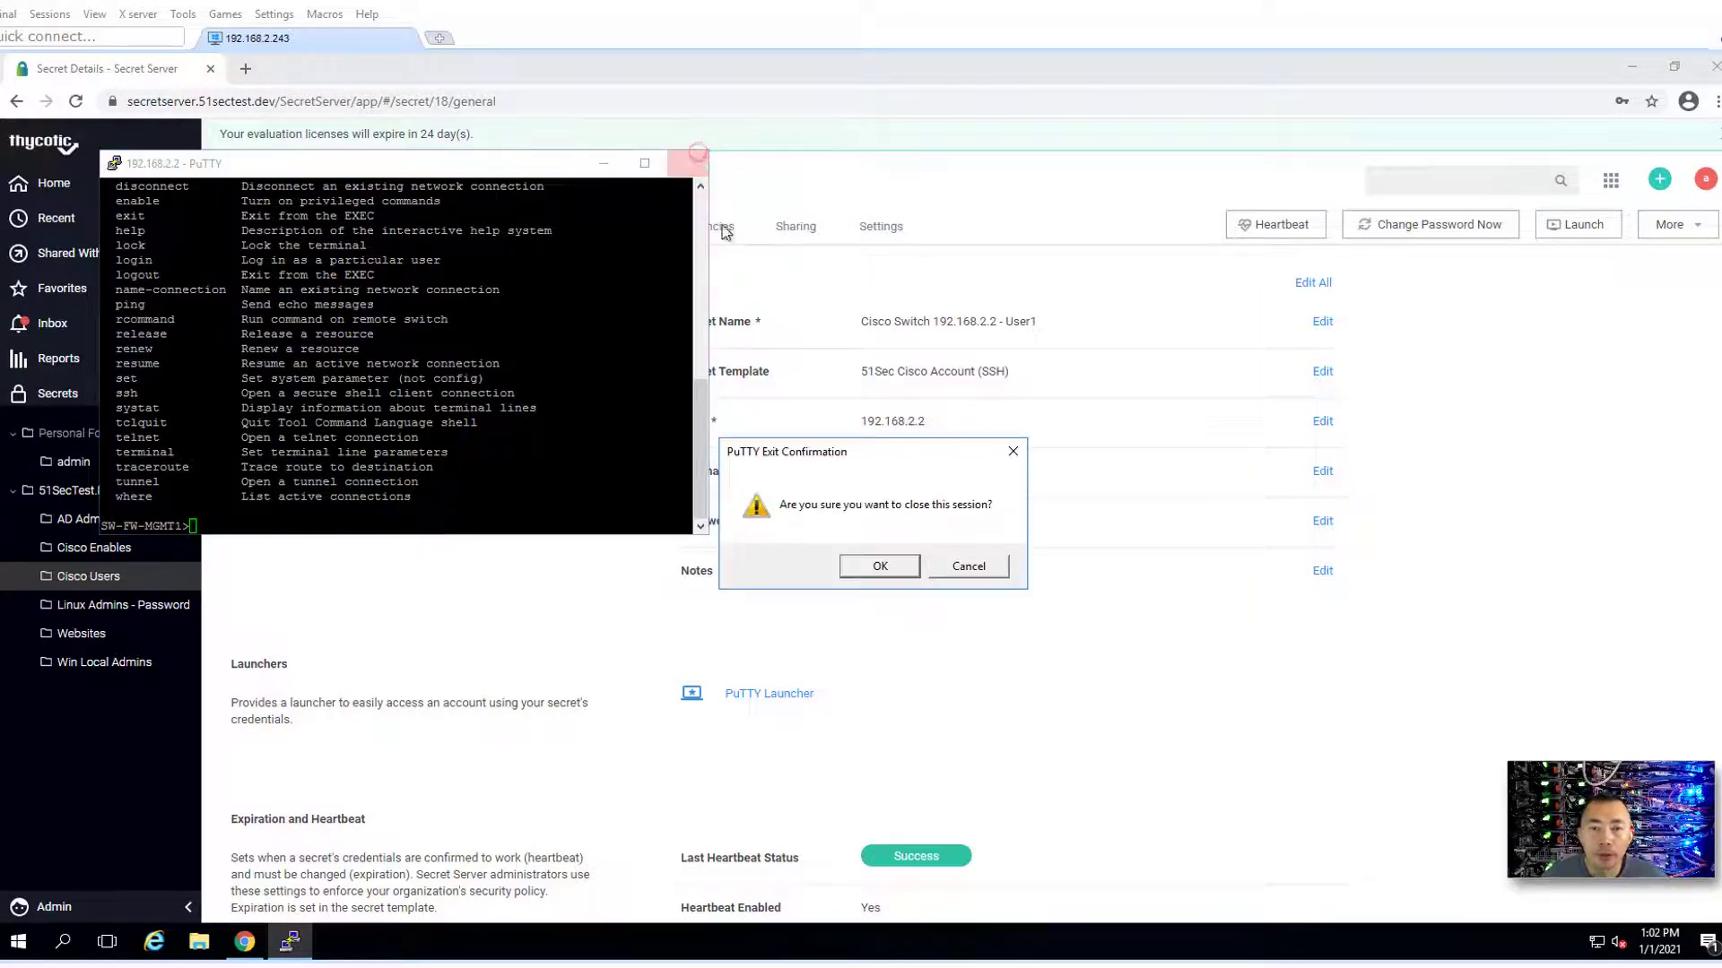
left_click(901, 565)
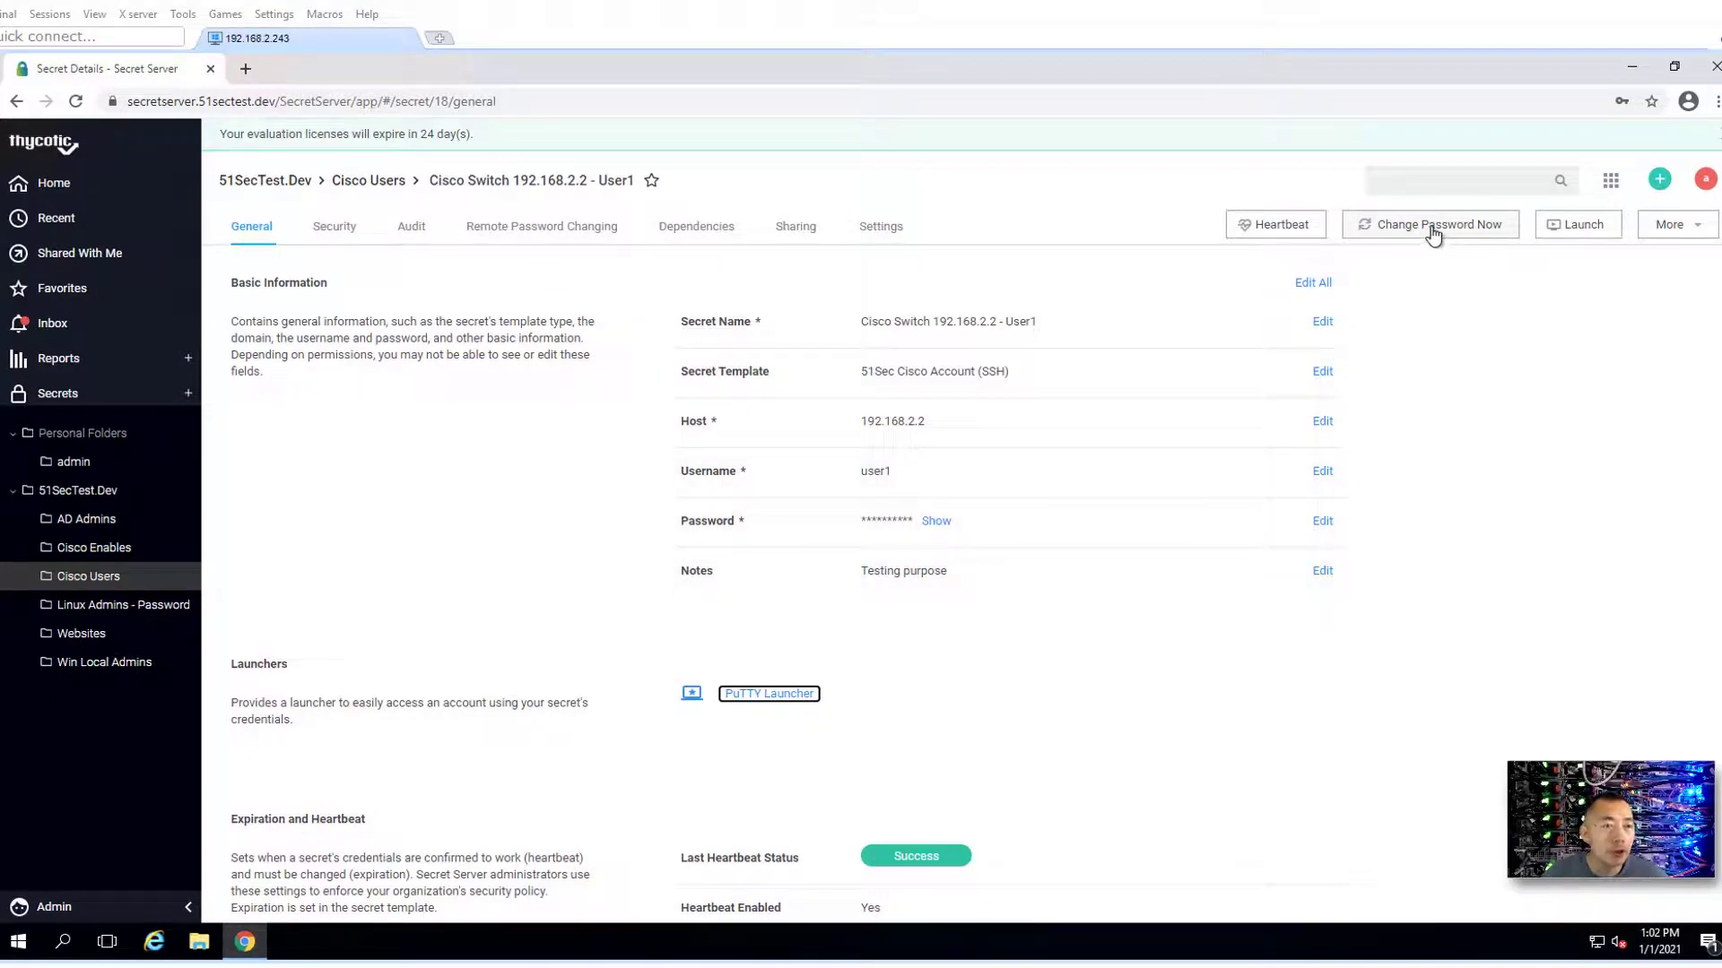
- Reveal the stored password, queue a random password change for User1, and open Cisco Enables
left_click(935, 523)
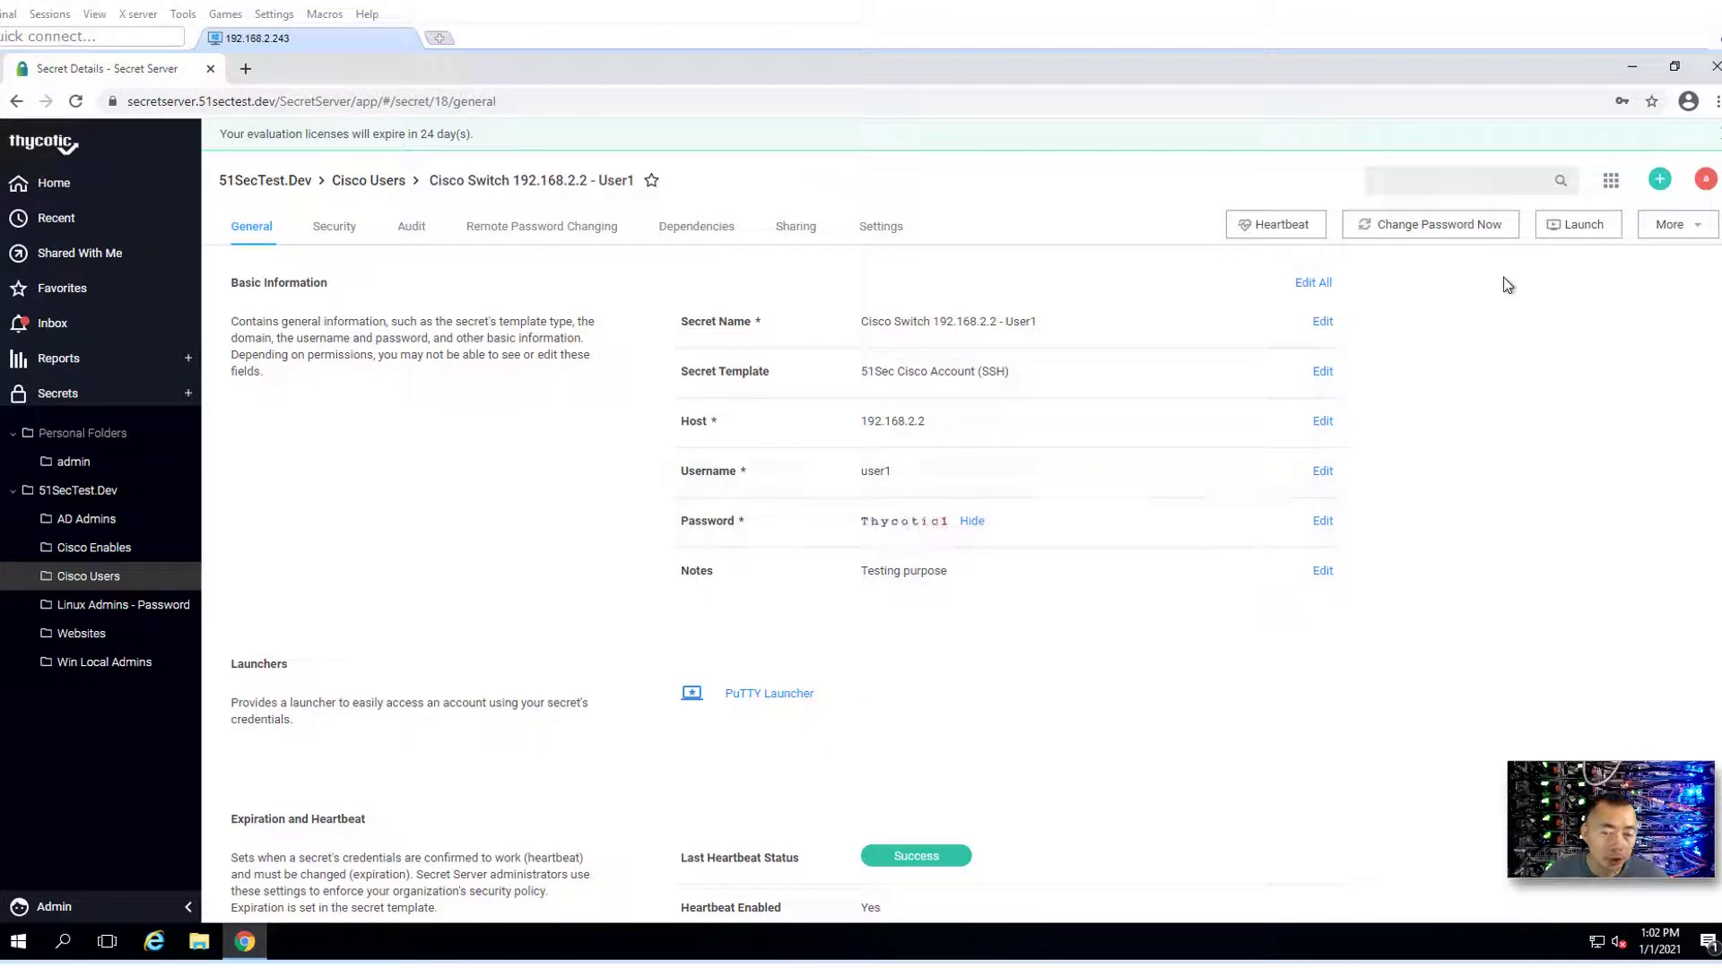
left_click(1470, 232)
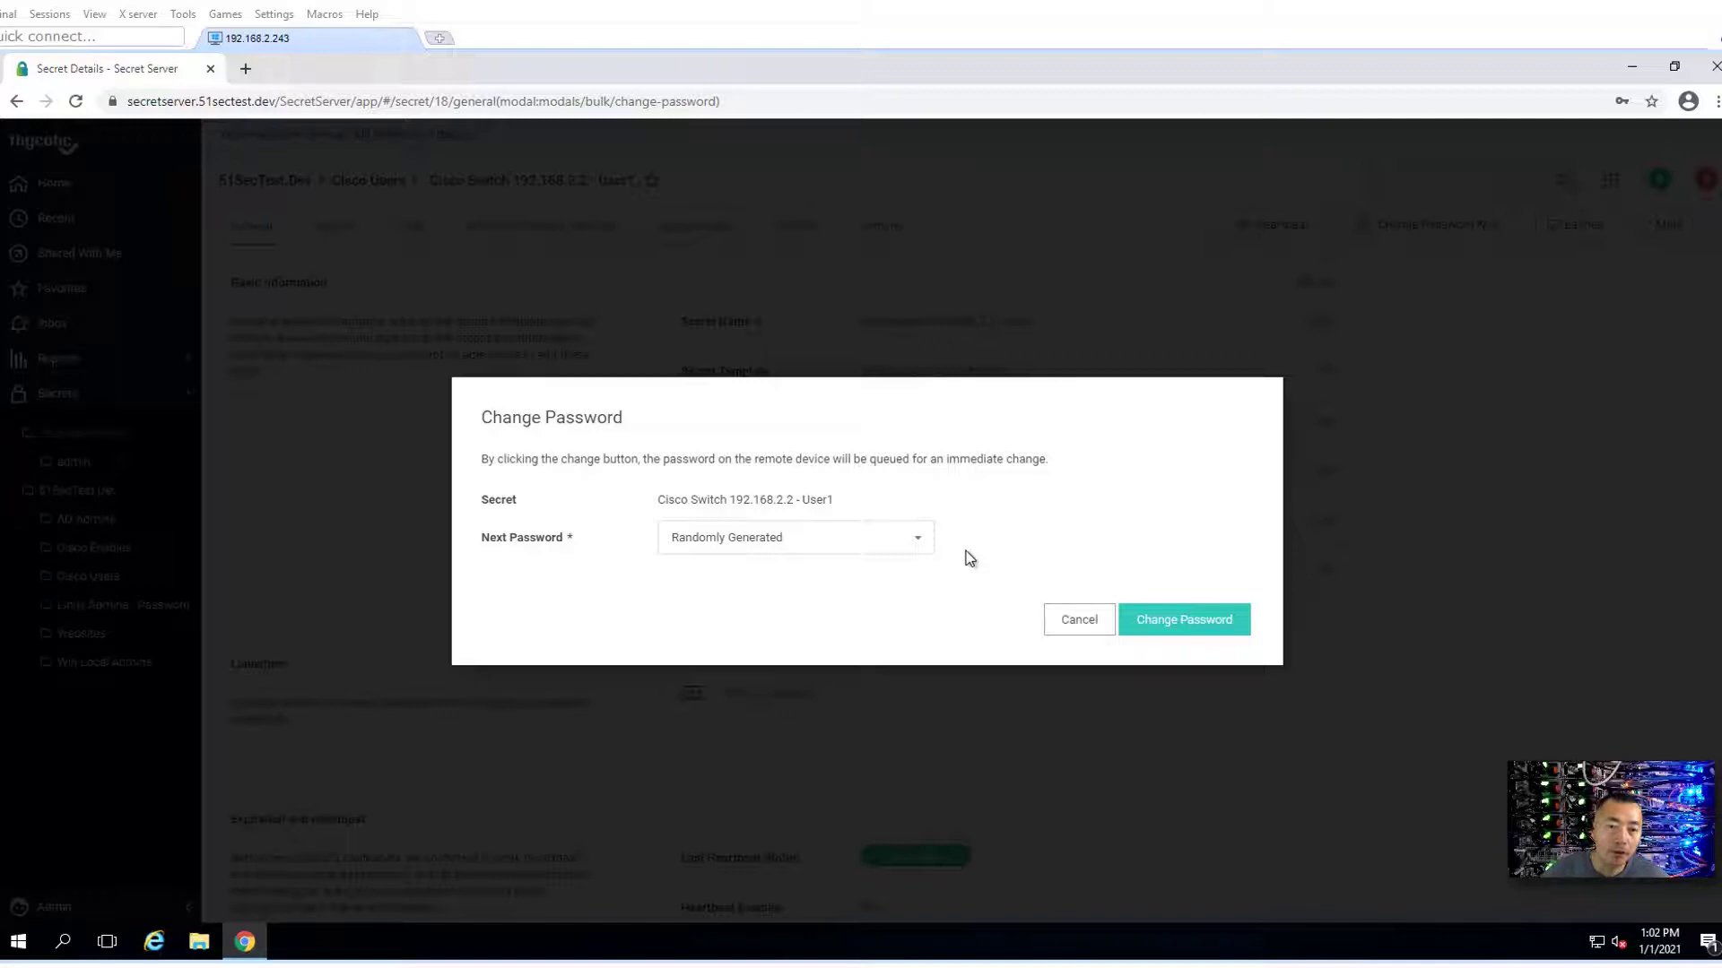
left_click(1165, 619)
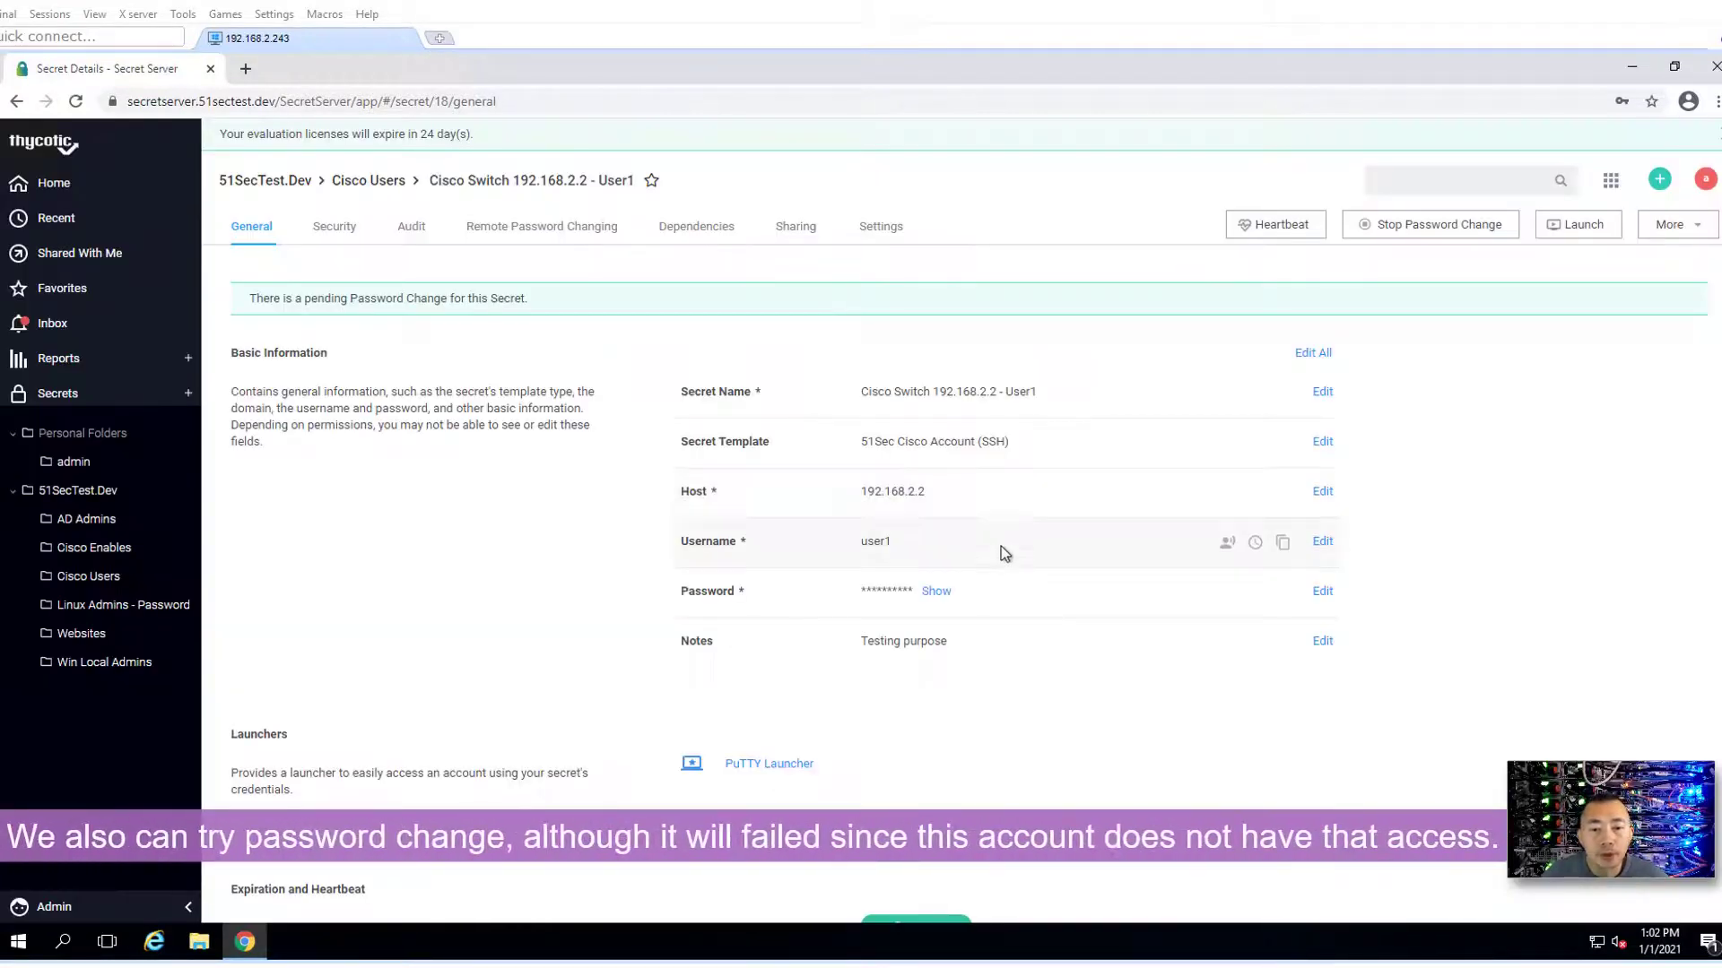
left_click(118, 551)
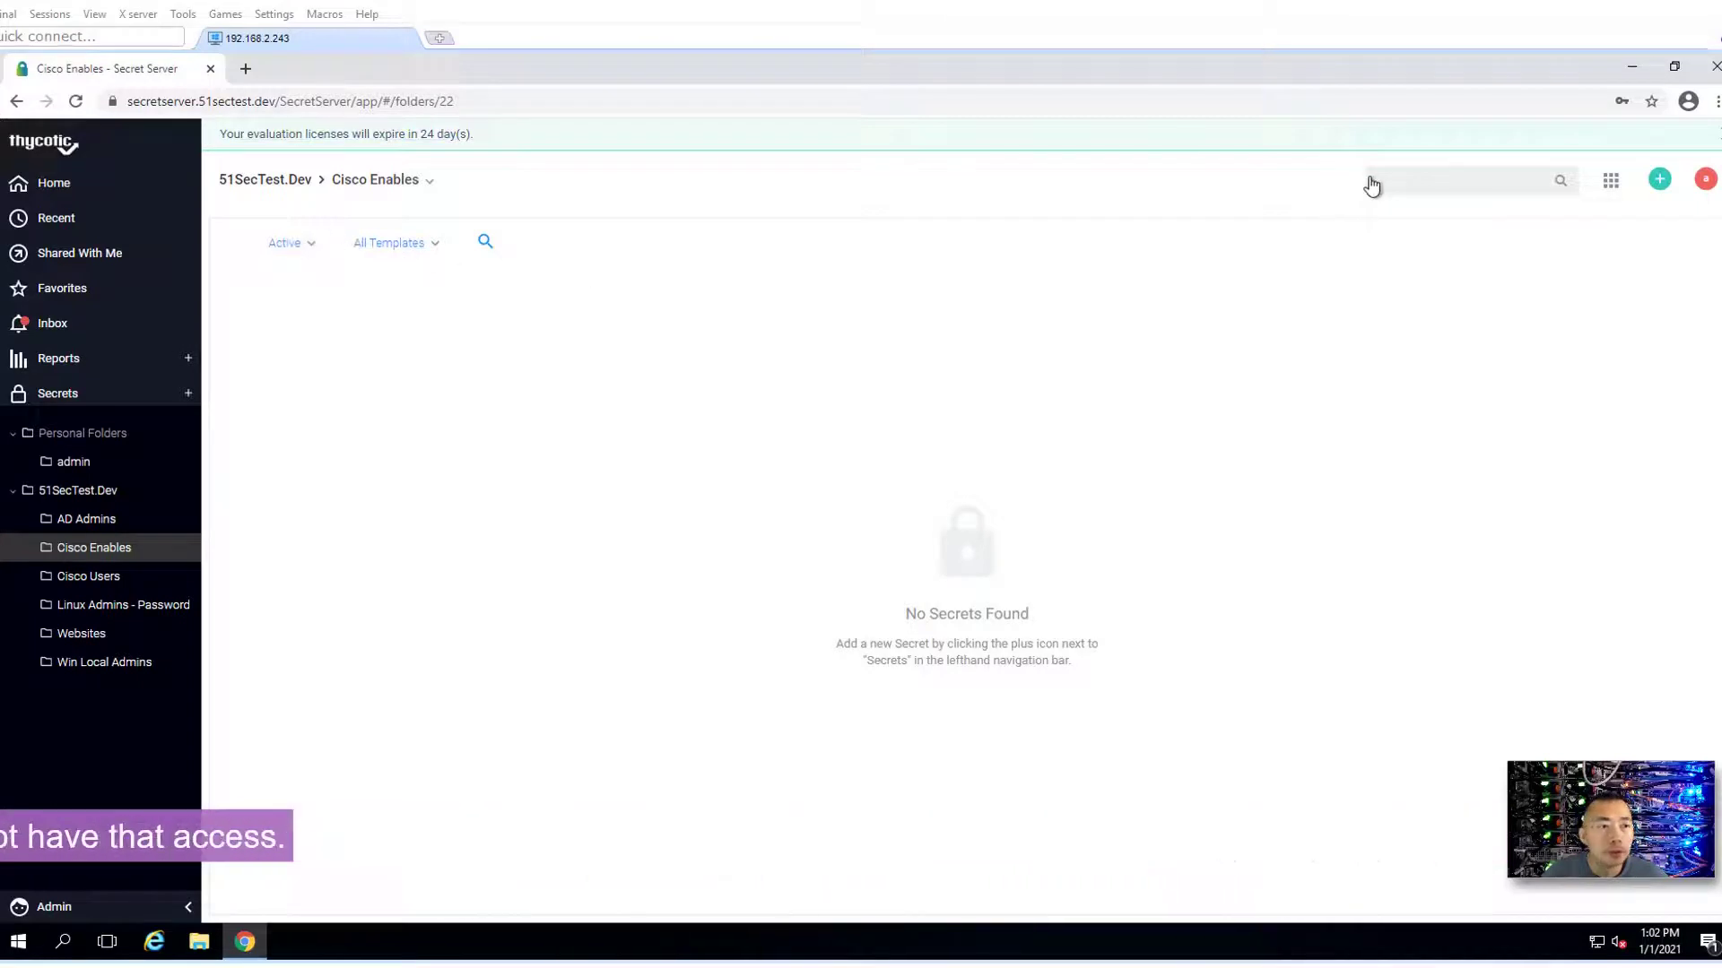
- Start a new secret using the 51Sec Cisco Enable Secret (SSH) template
left_click(1659, 180)
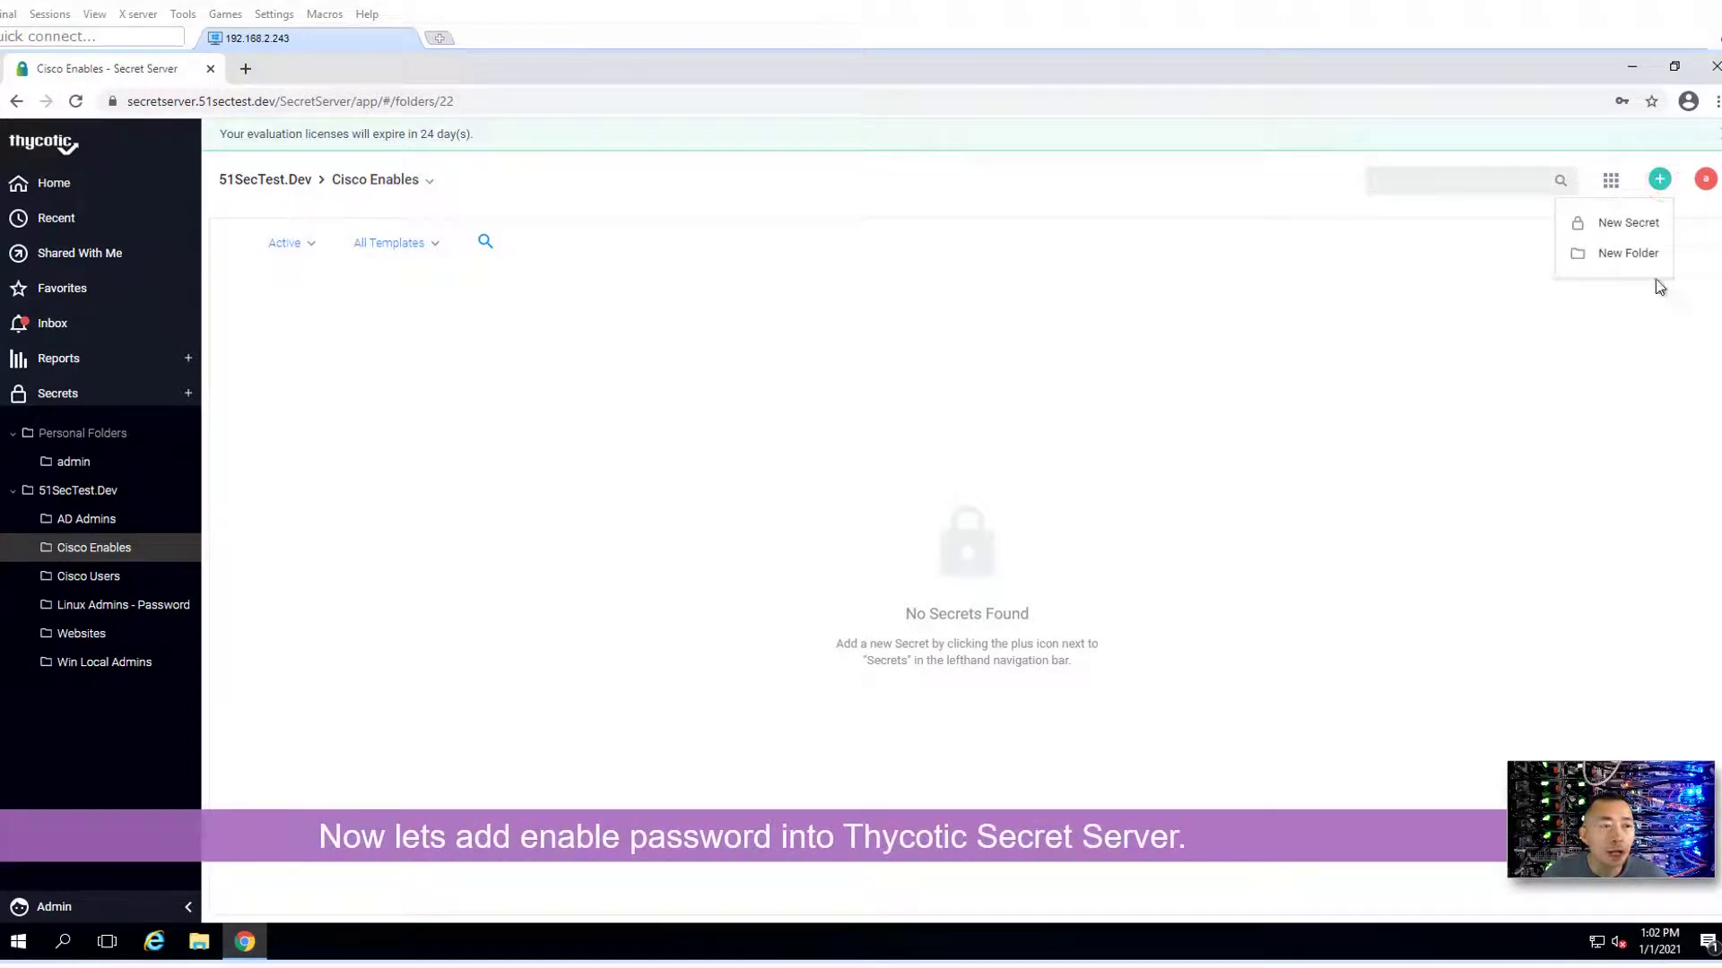
left_click(1653, 226)
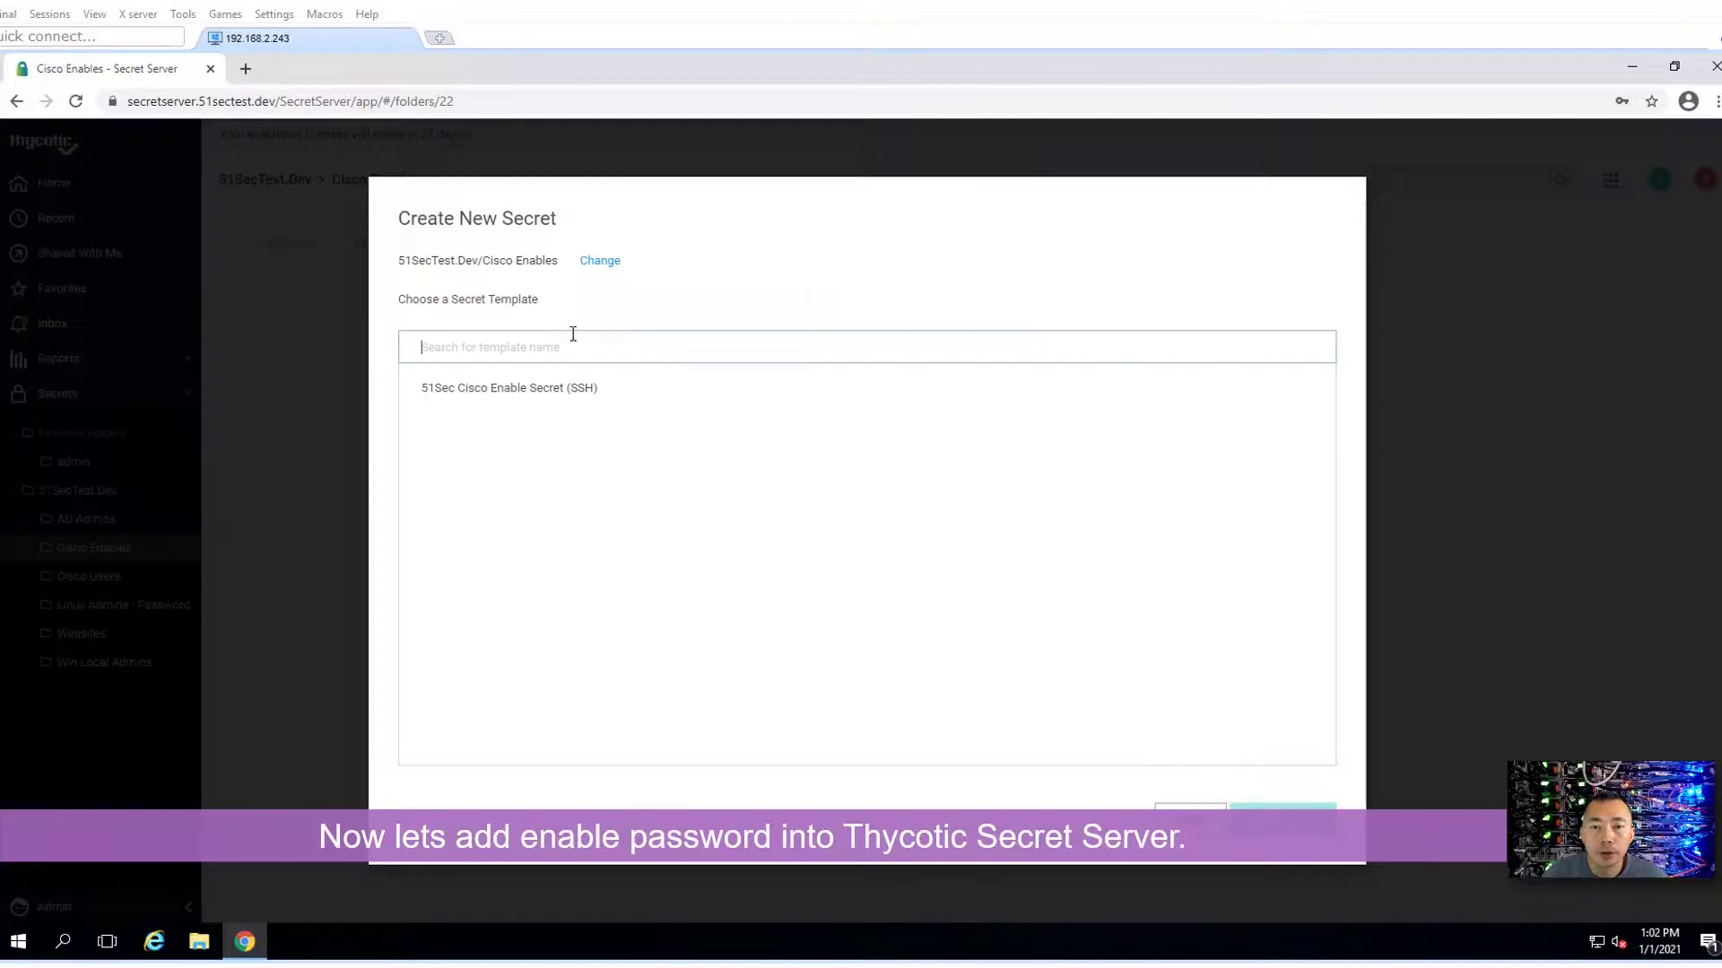
left_click(511, 388)
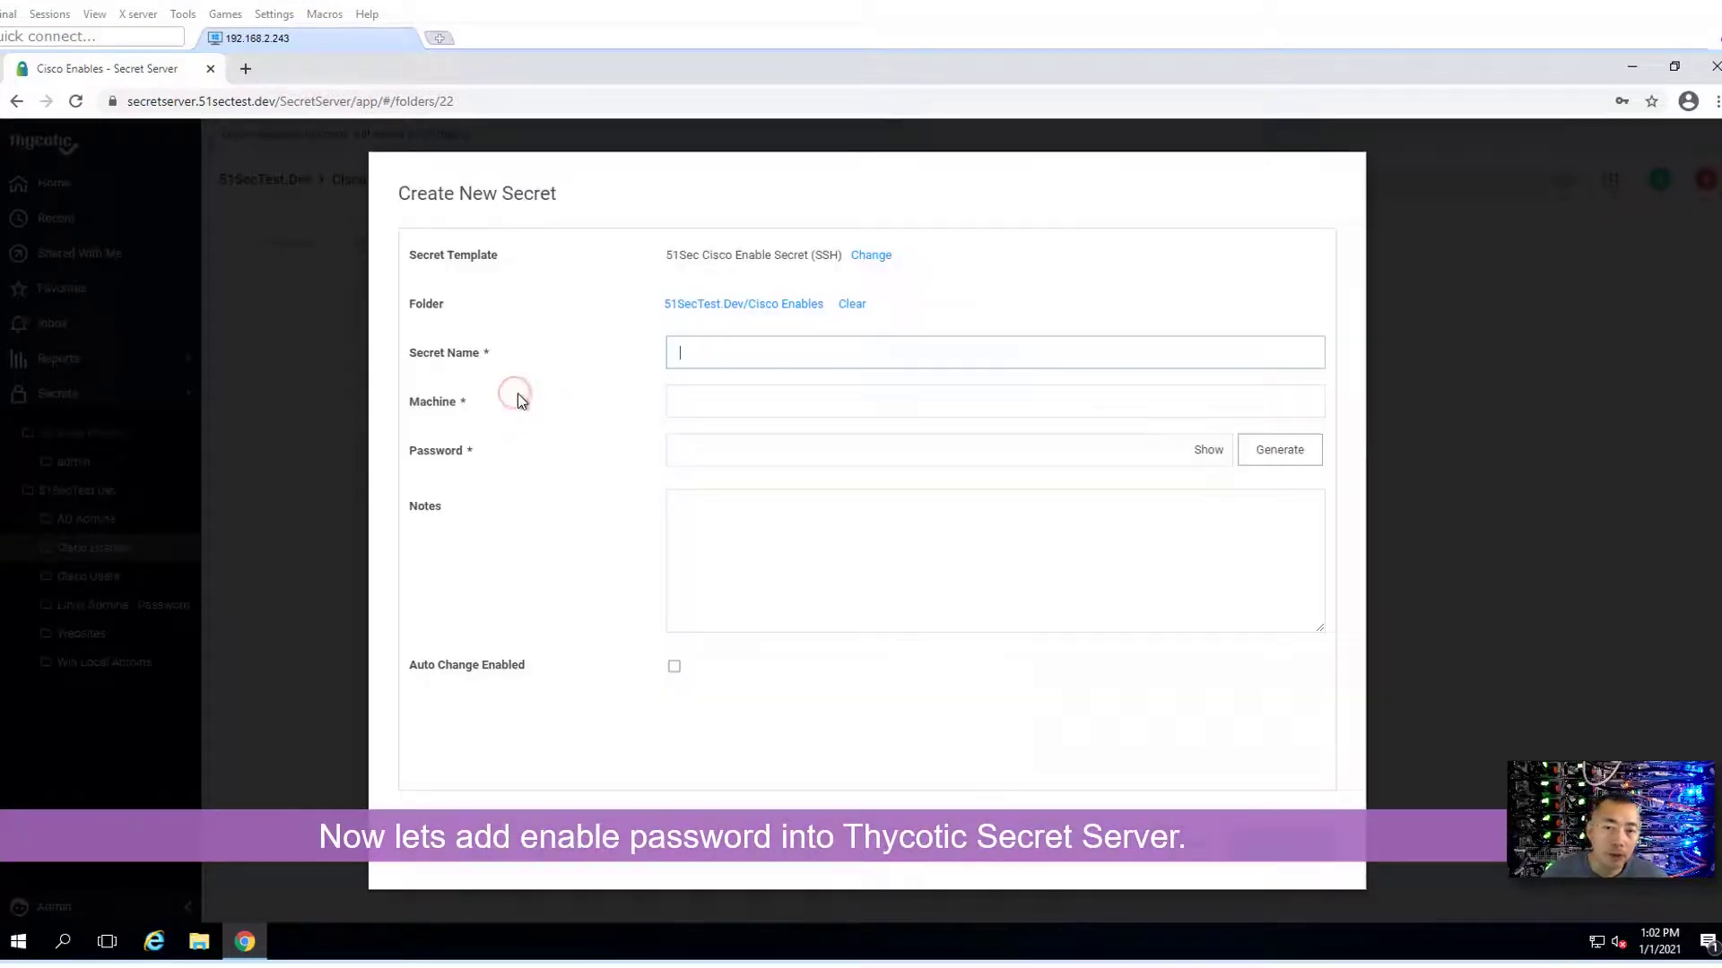
- Name the secret 'Cisco Sw 192.168.2.2 - Enable', set machine 192.168.2.2, and enter its password
left_click(717, 348)
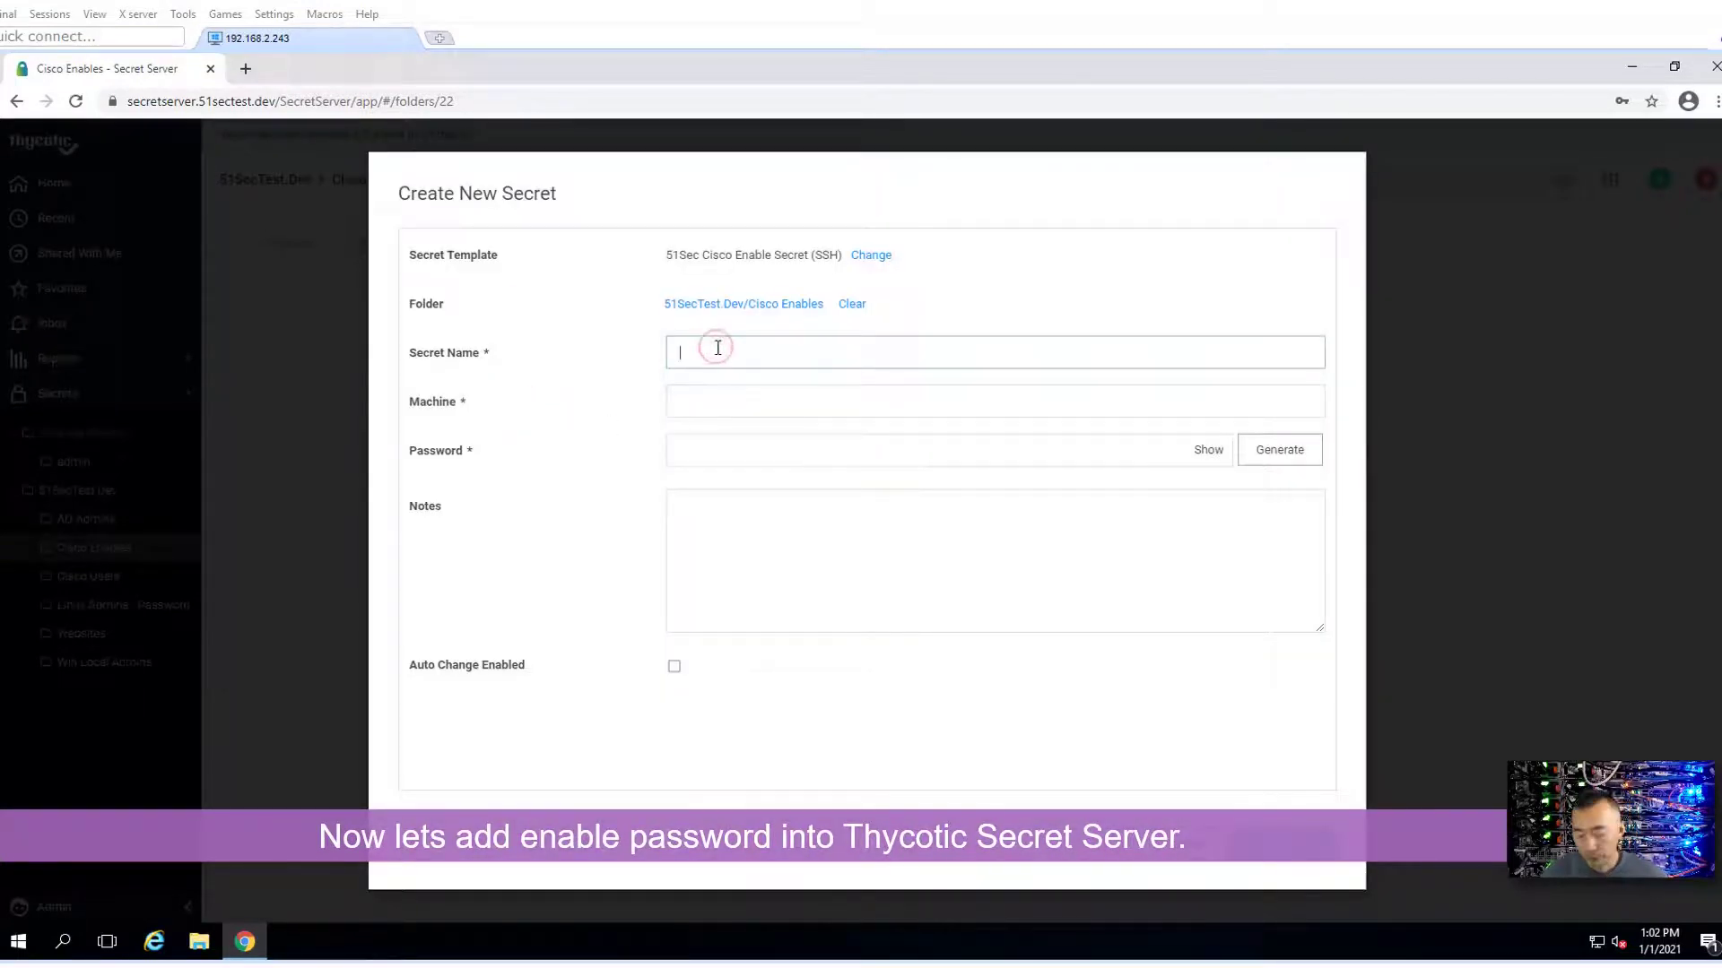
type("Cisco S")
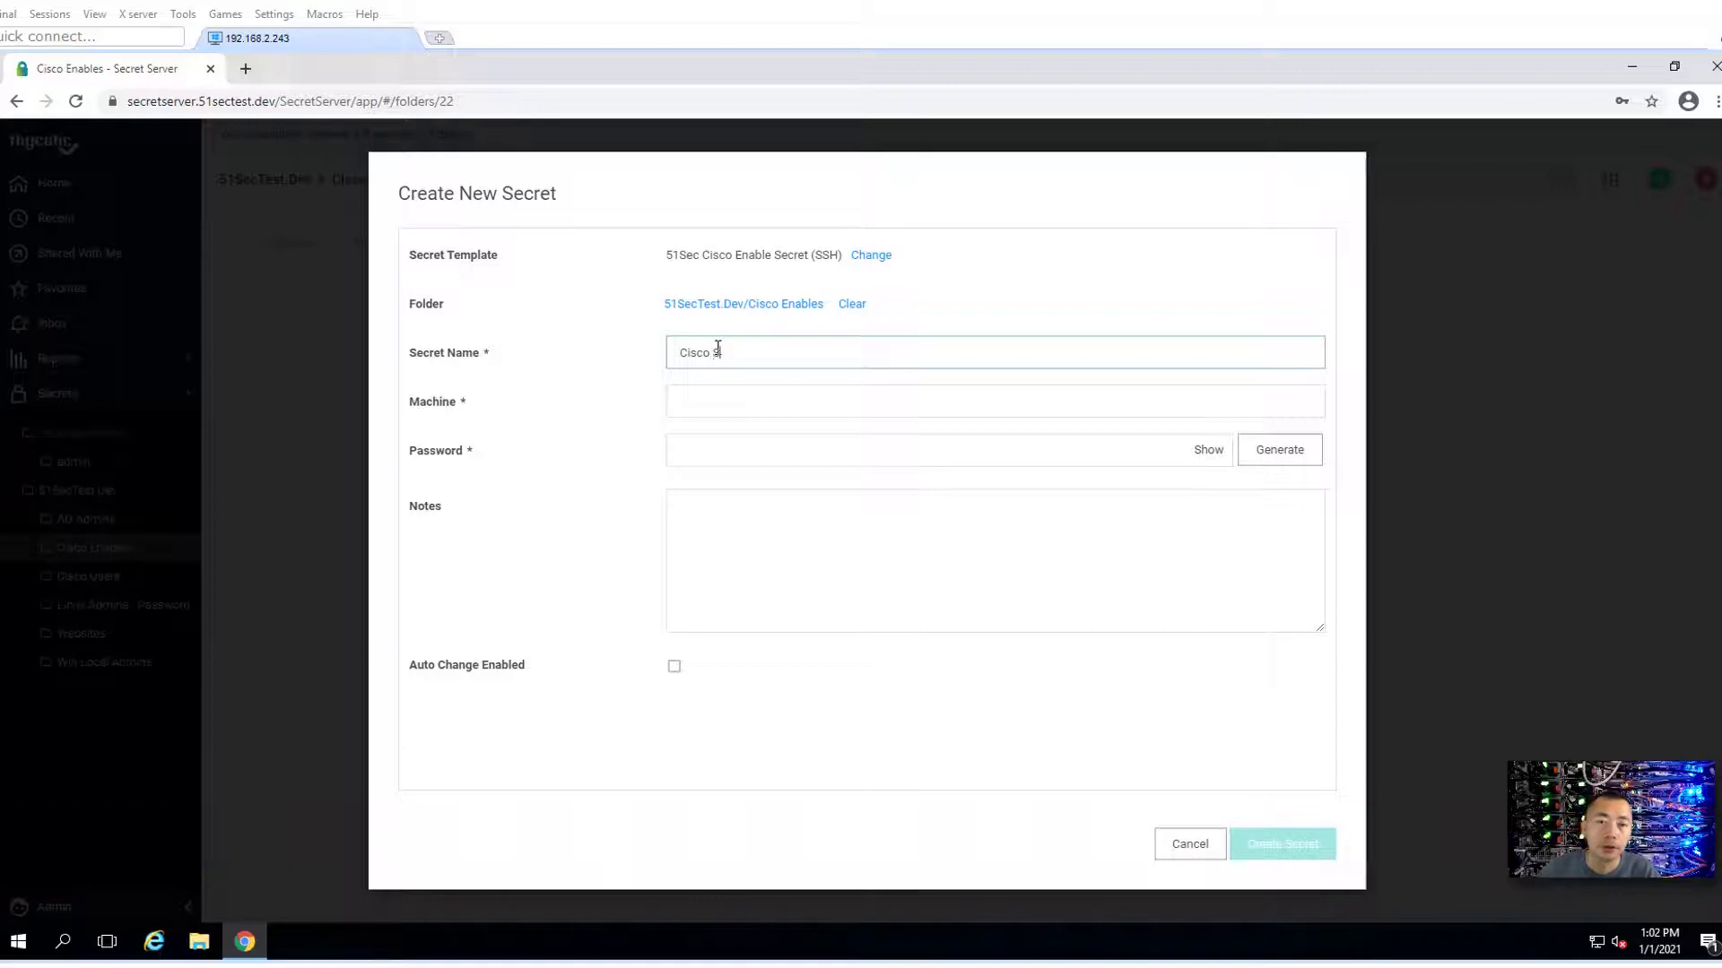
type("w 192.168.2.2 -")
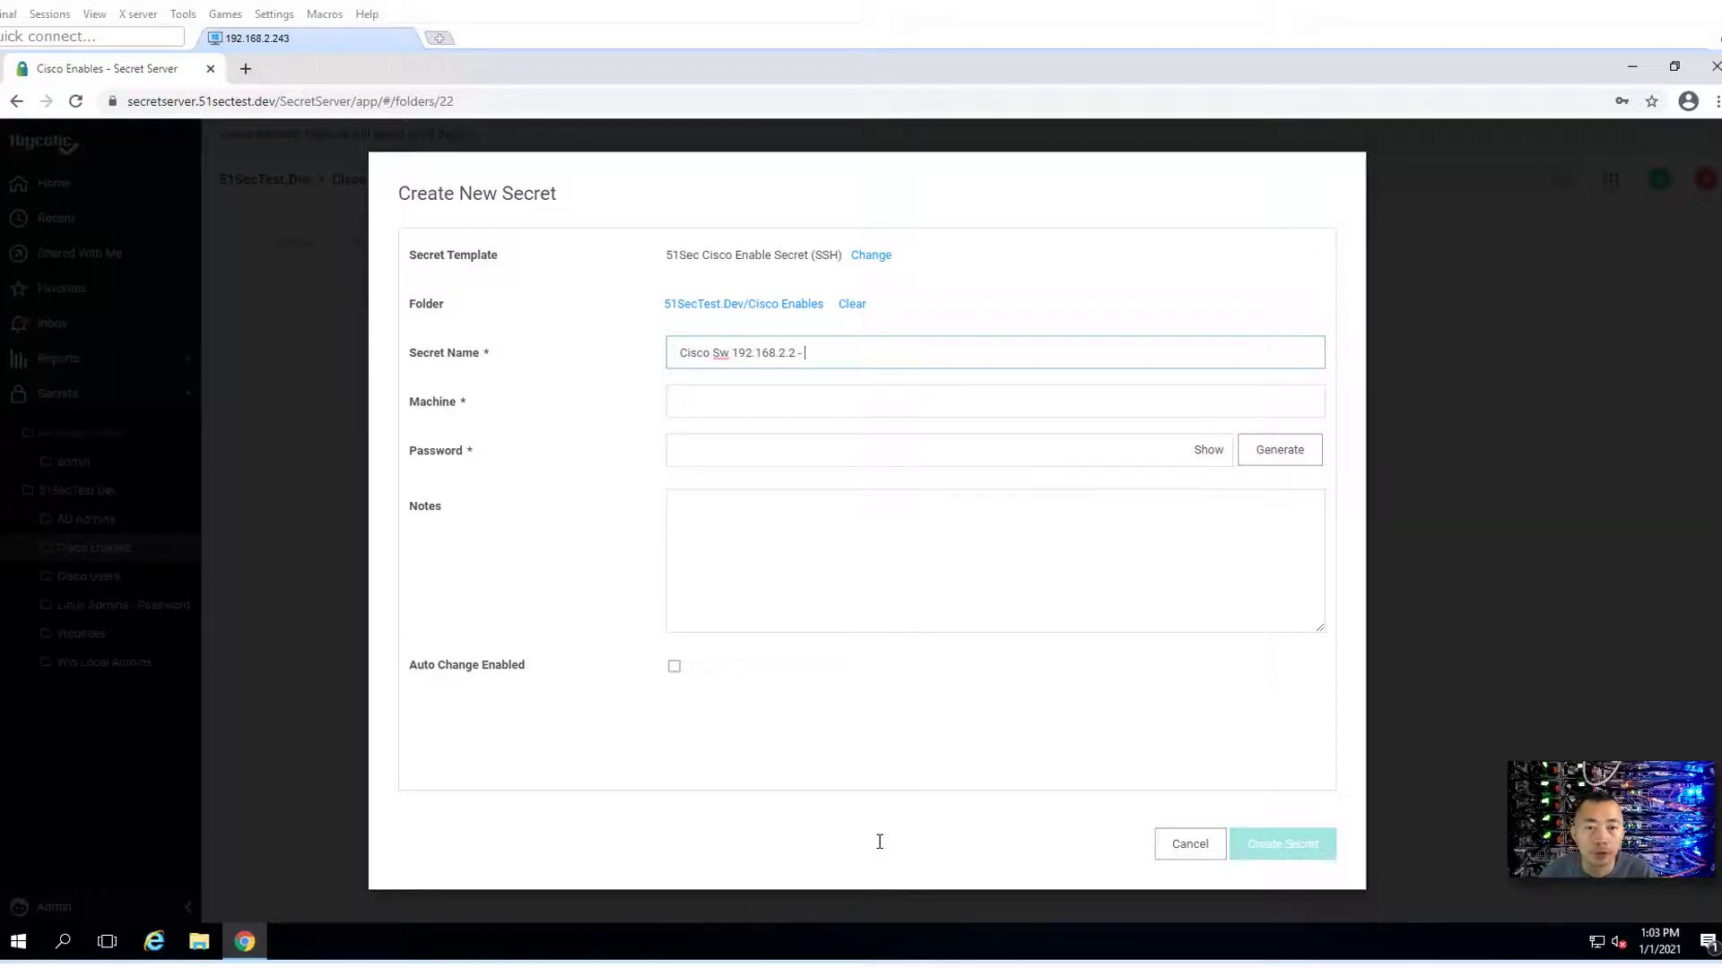
type("ble")
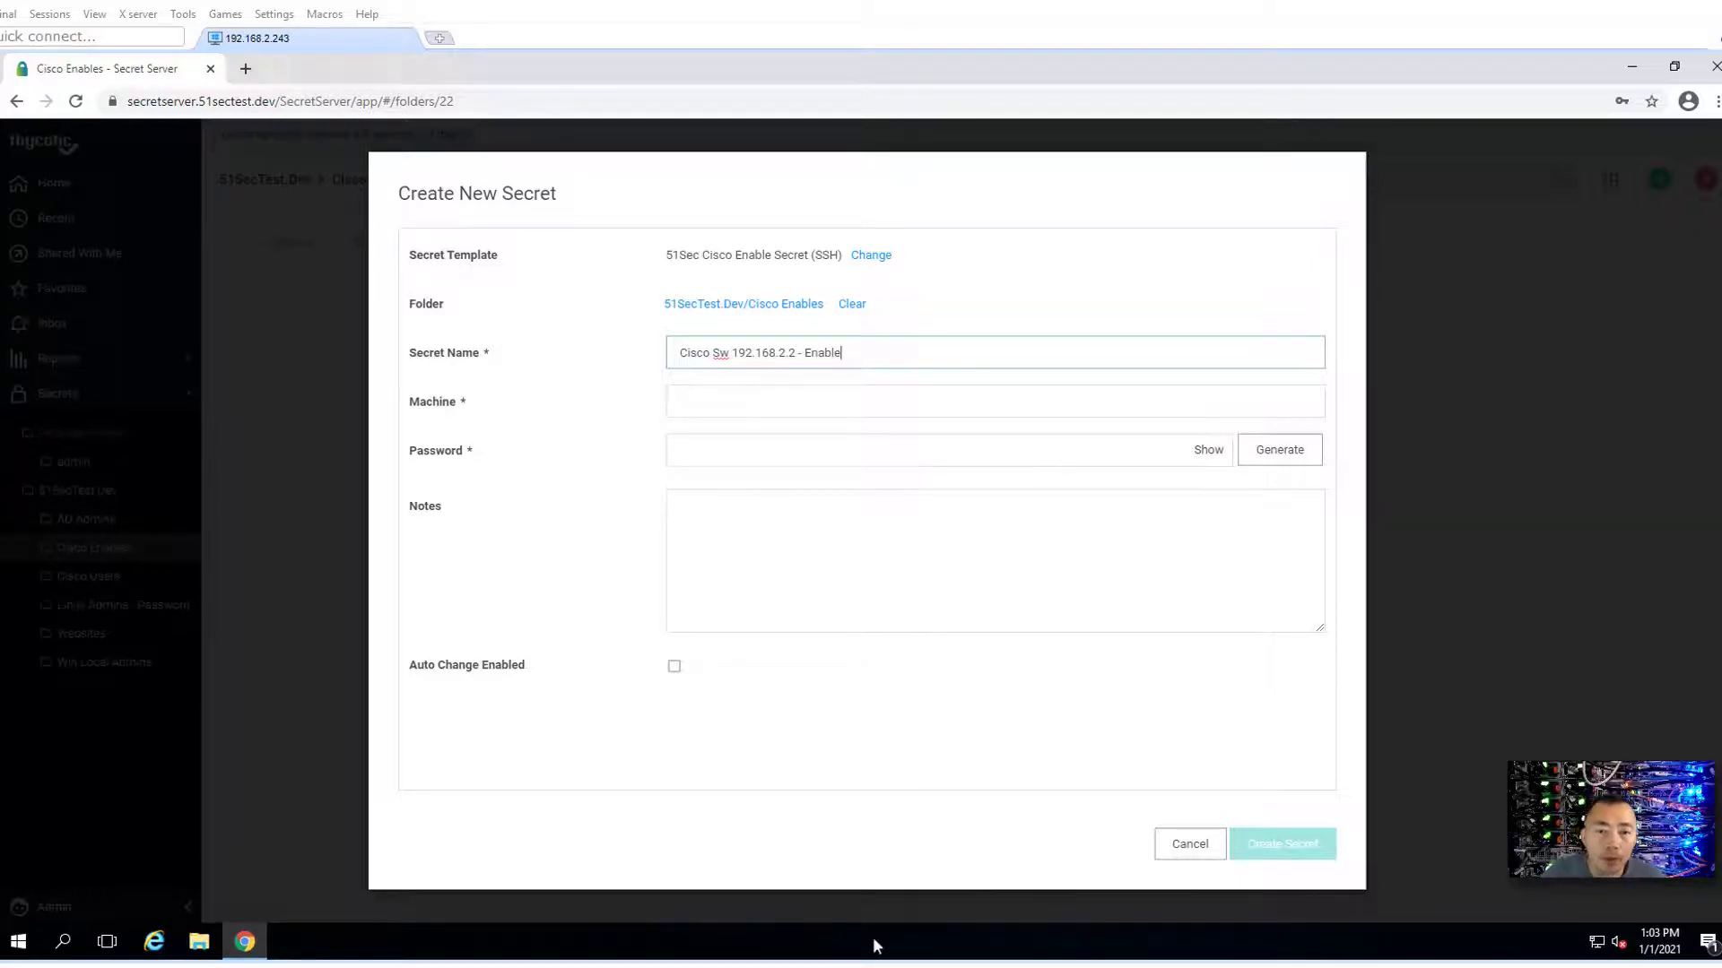
left_click(752, 401)
type("19")
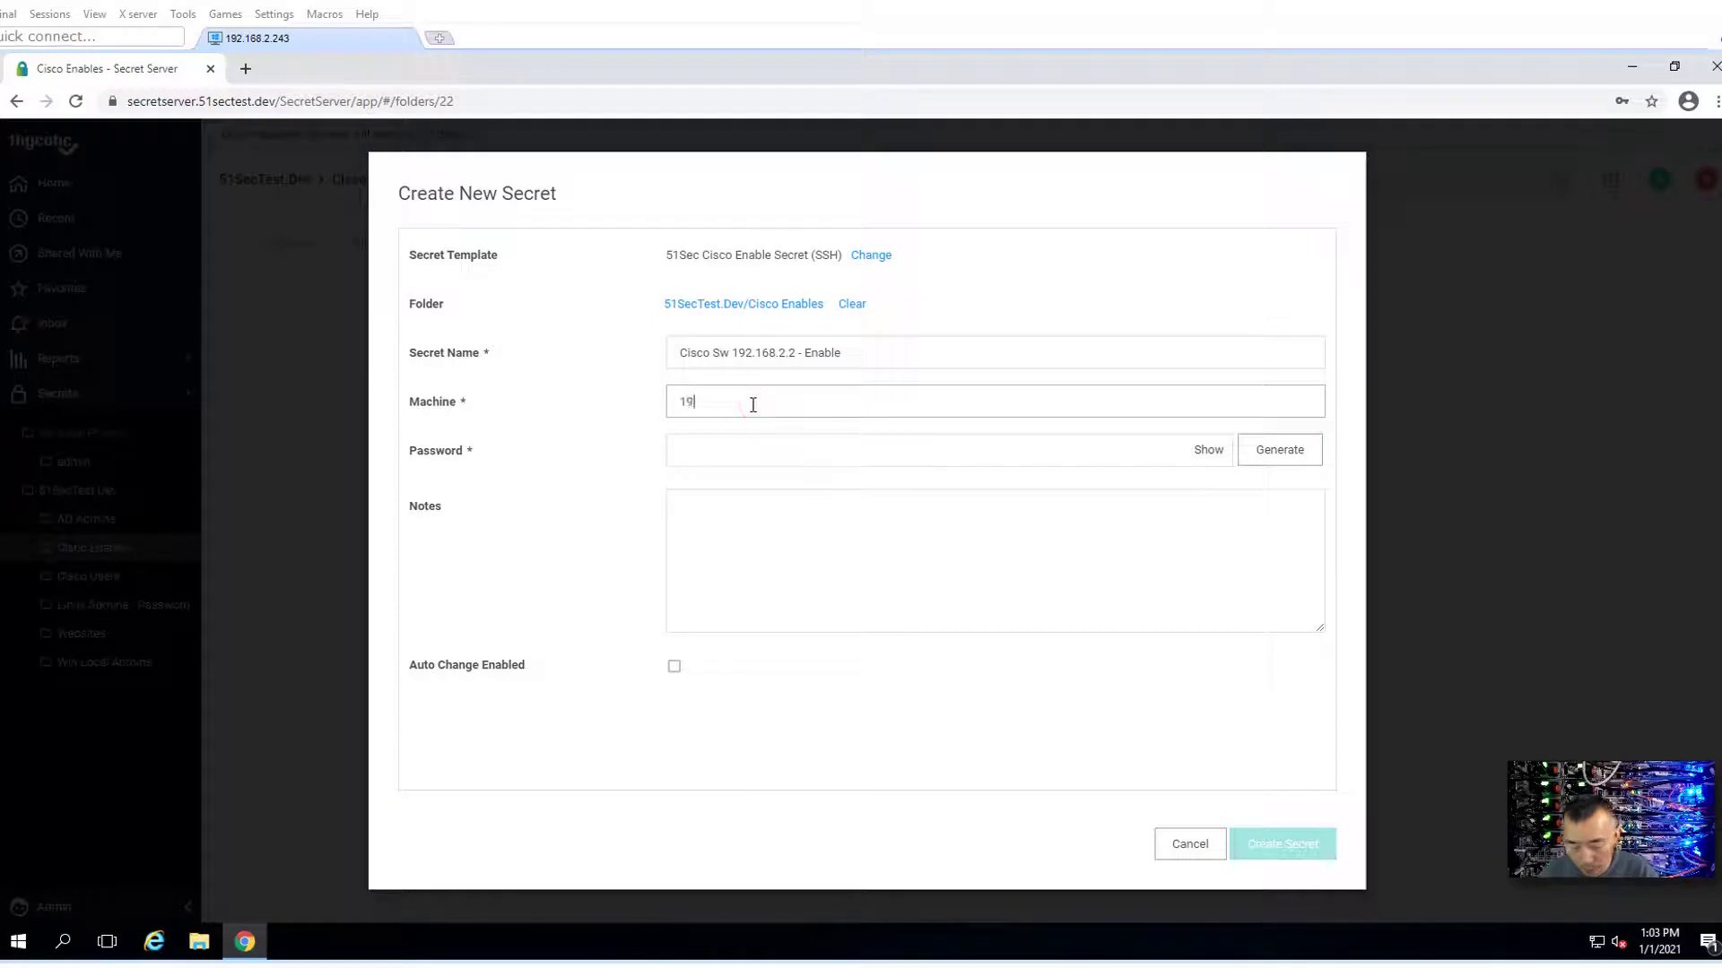
type("2.168.2.2")
key("Tab")
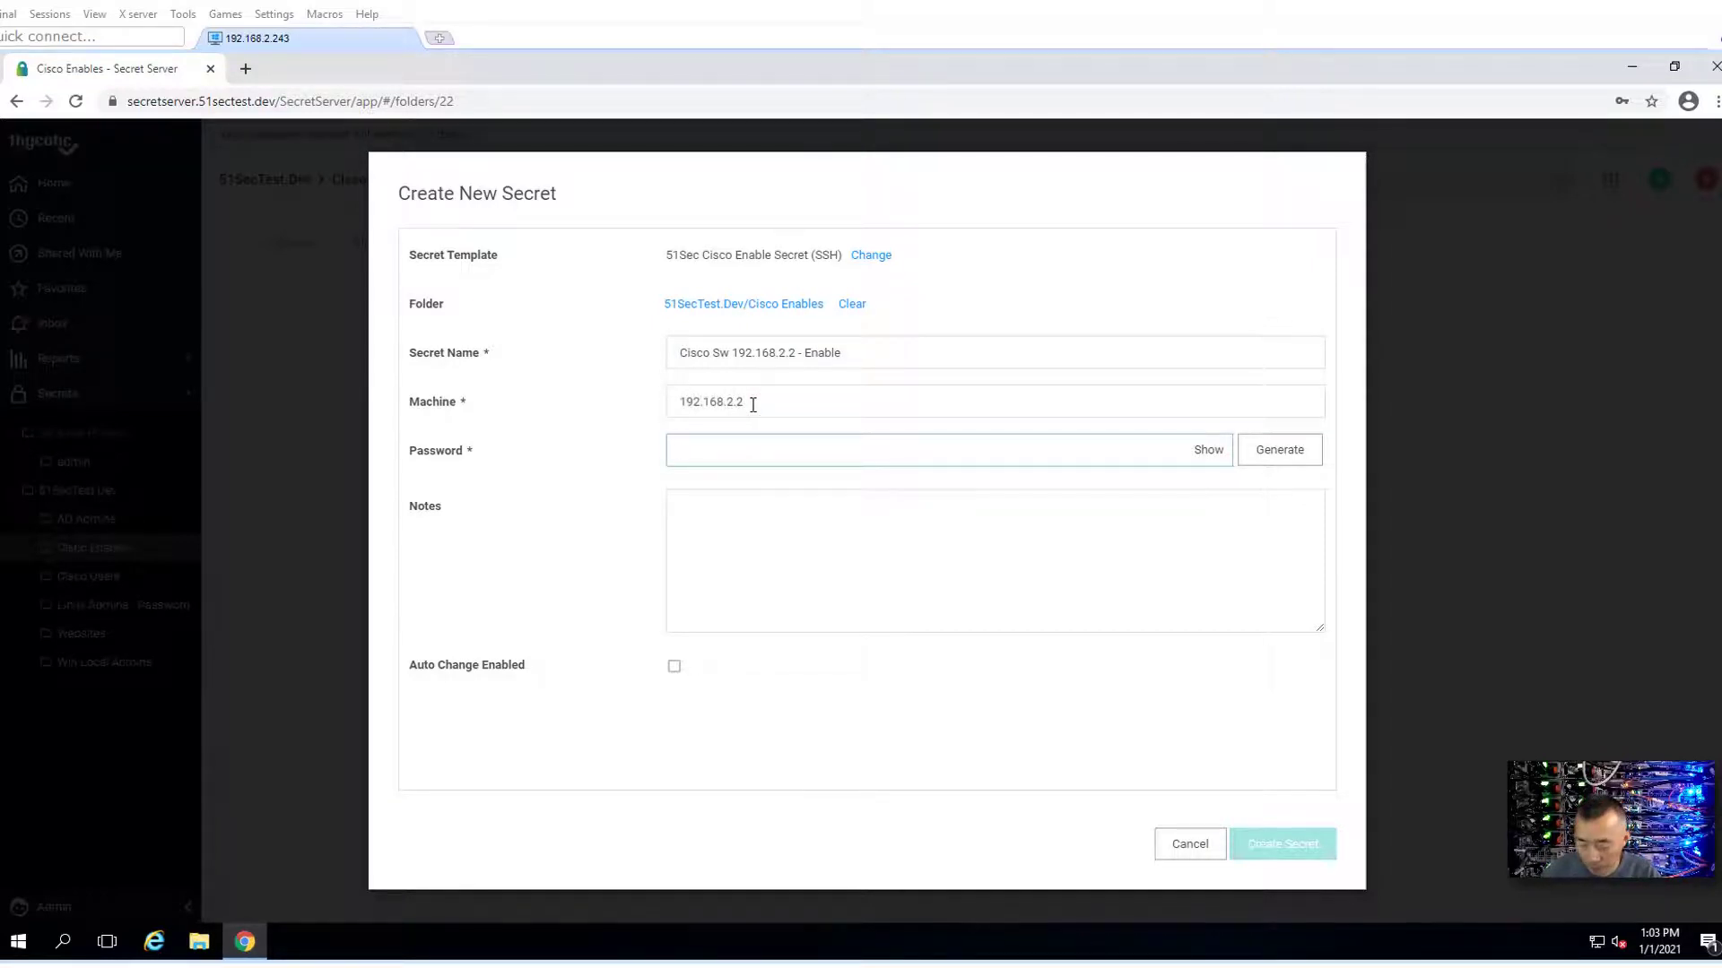
type("c")
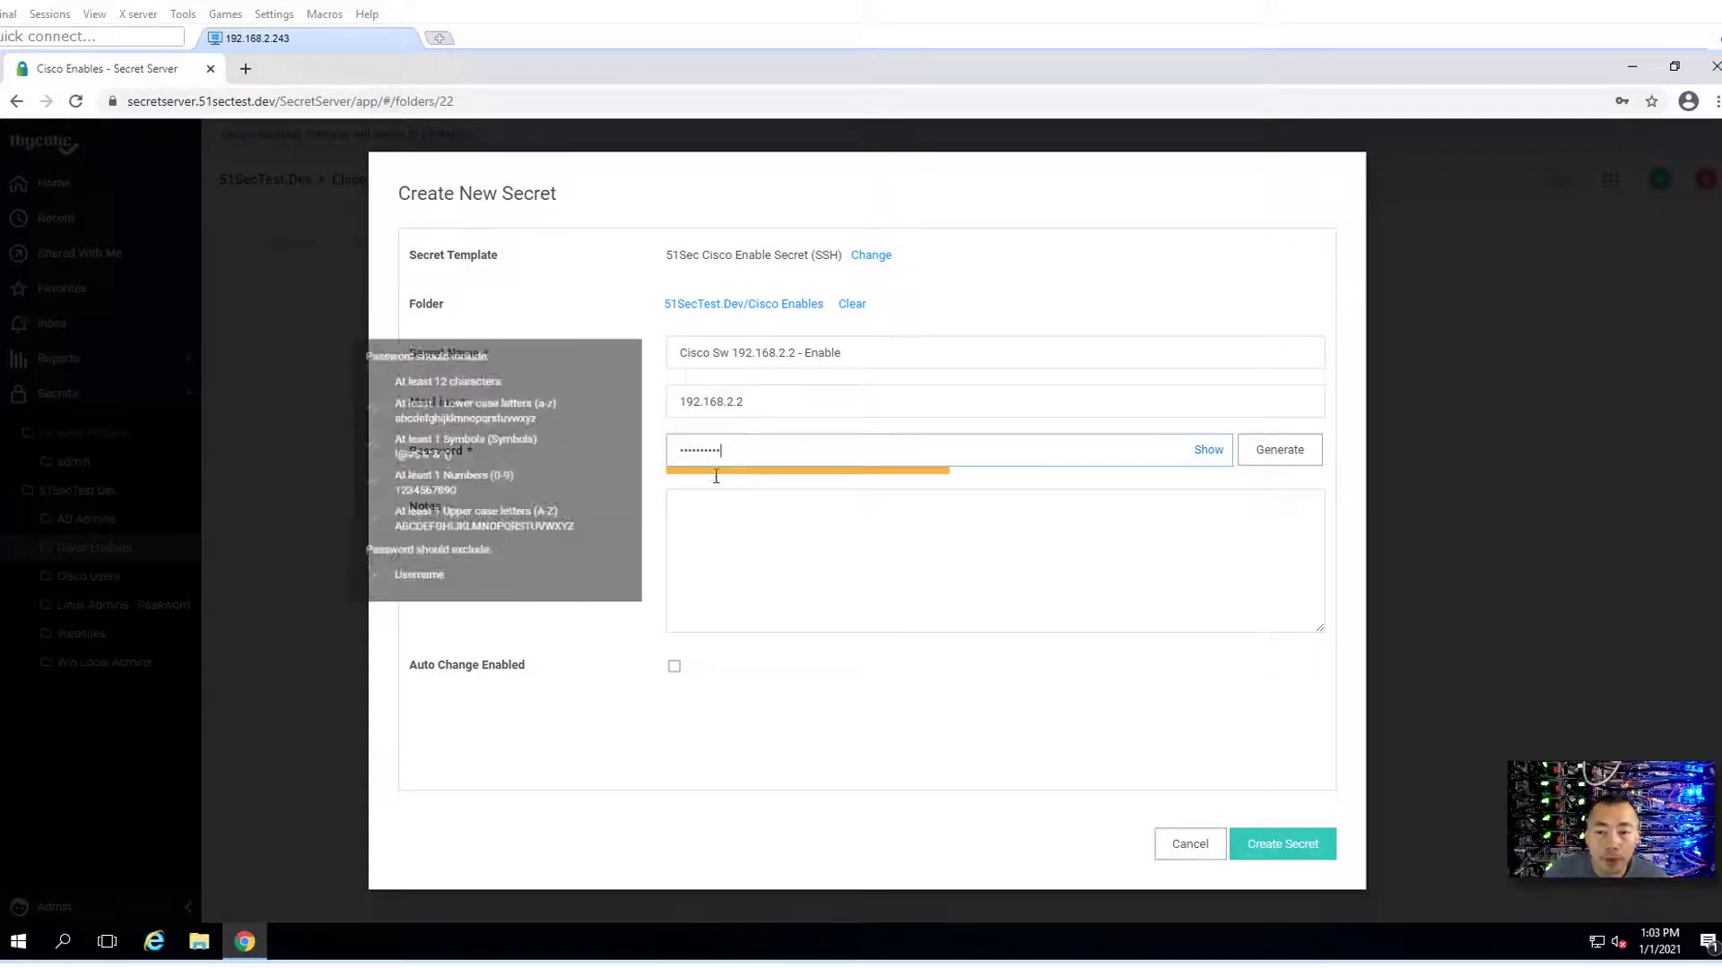
left_click(711, 520)
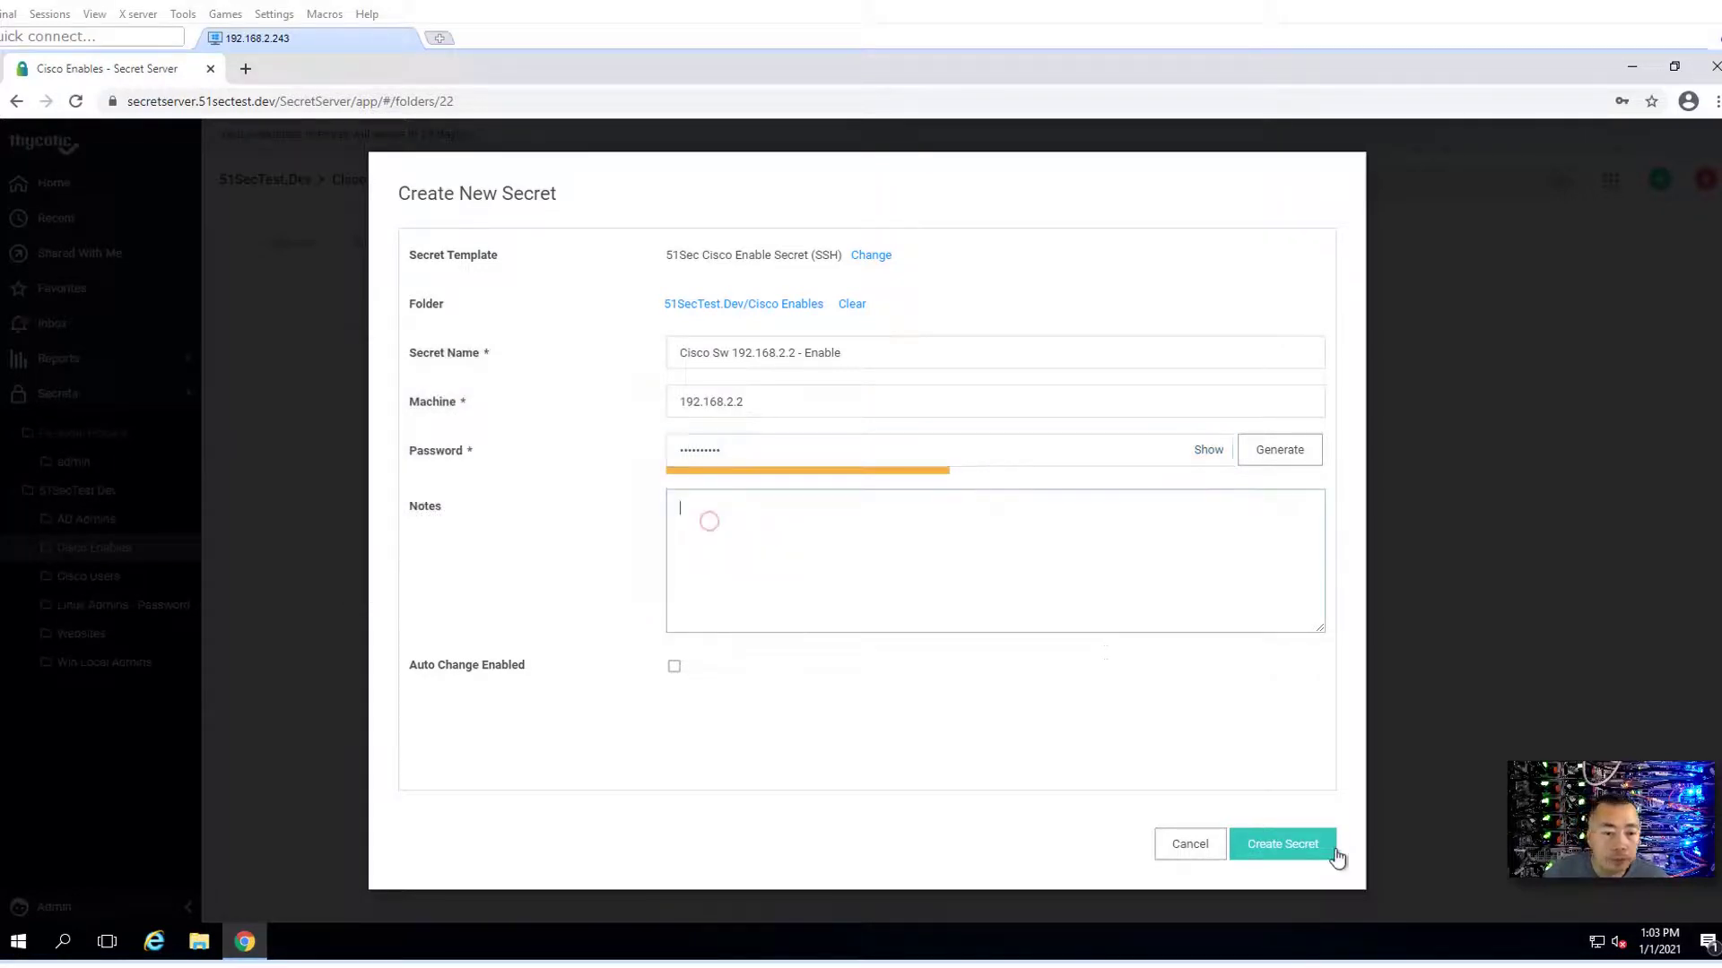
- Create the Enable secret and confirm an immediate, randomly generated password change
left_click(1280, 847)
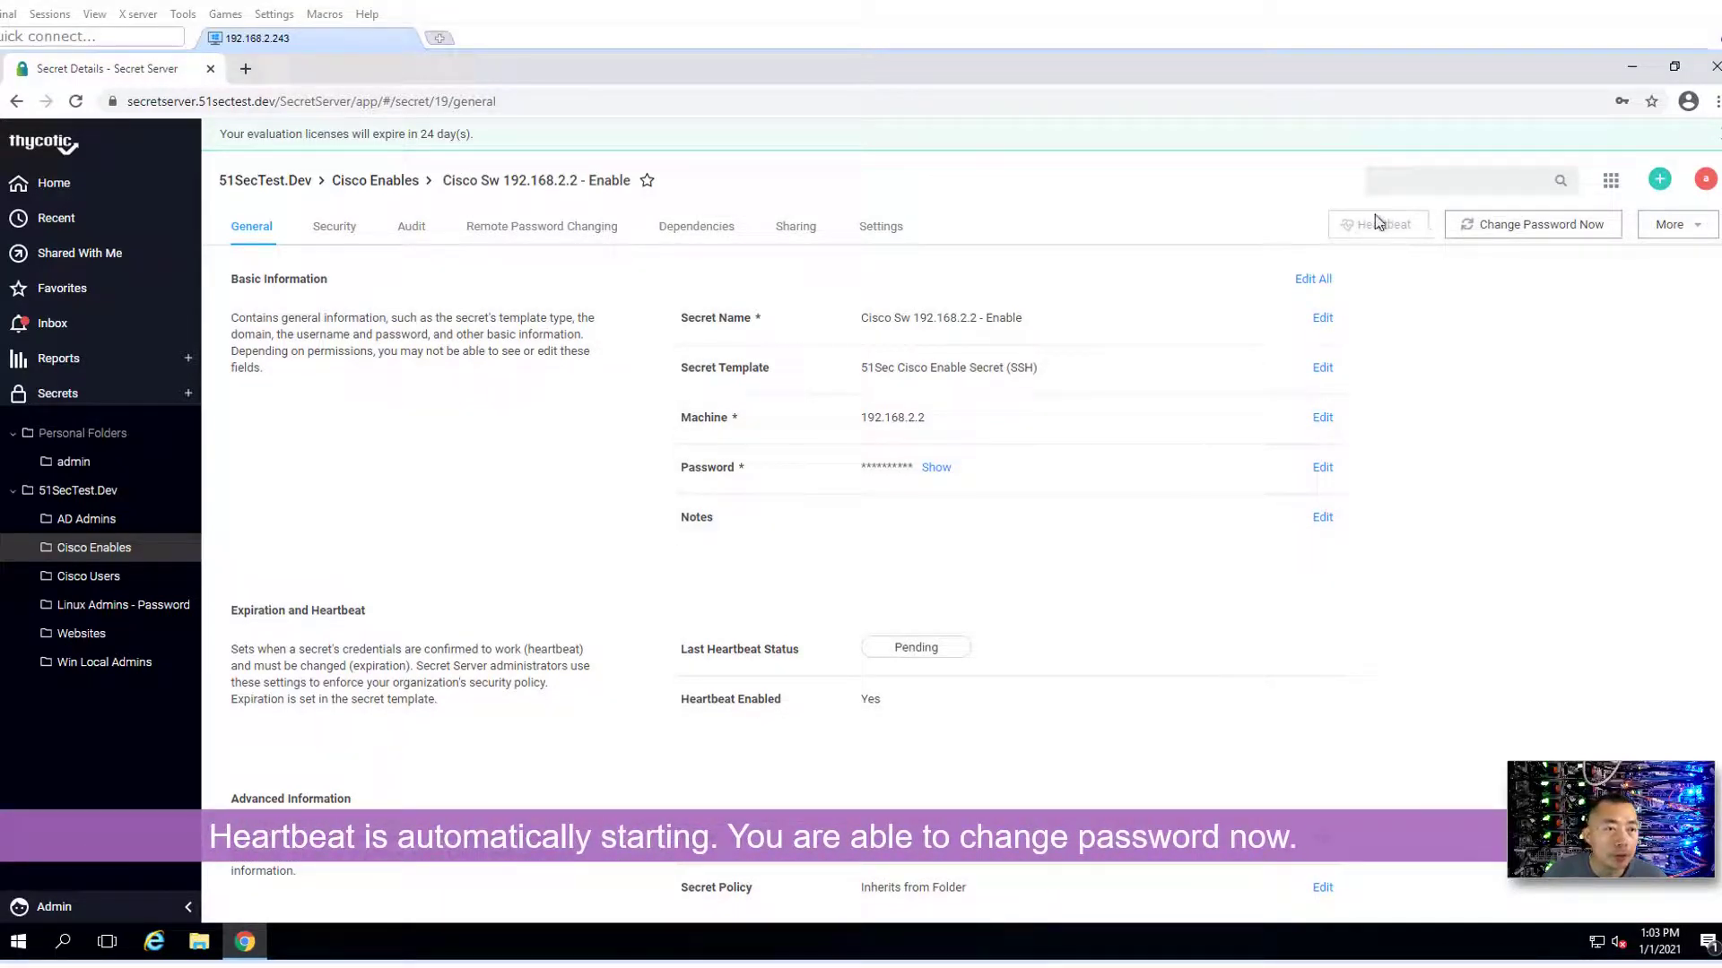
left_click(1520, 227)
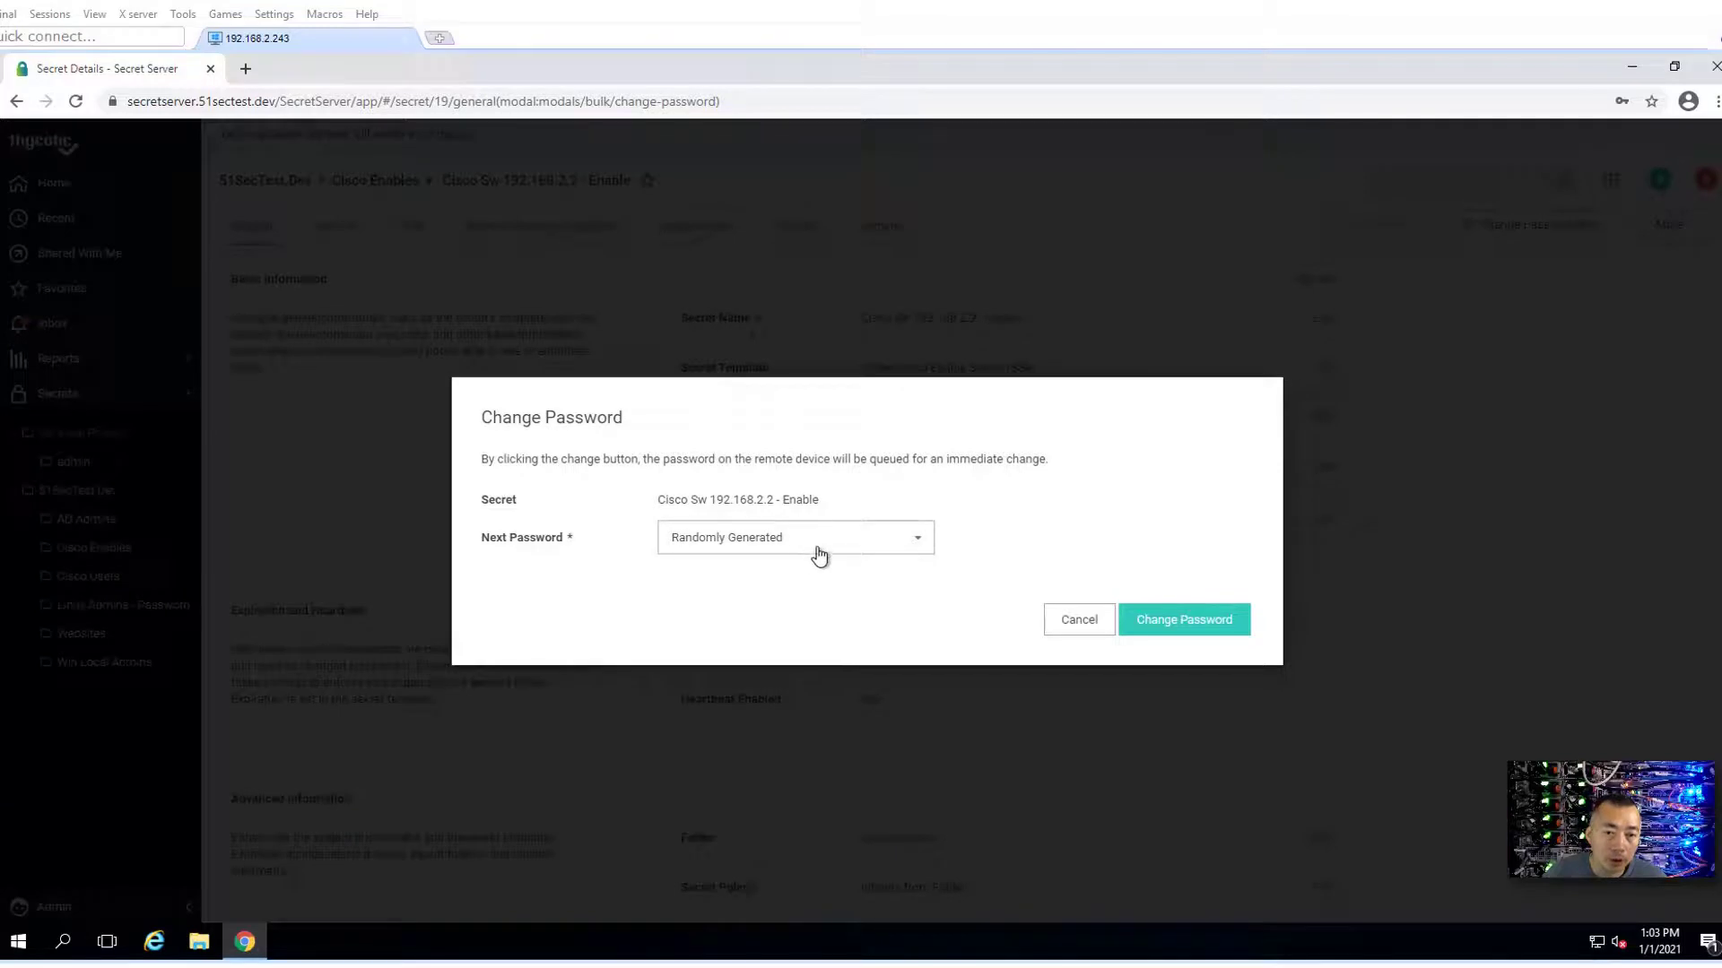
left_click(1153, 618)
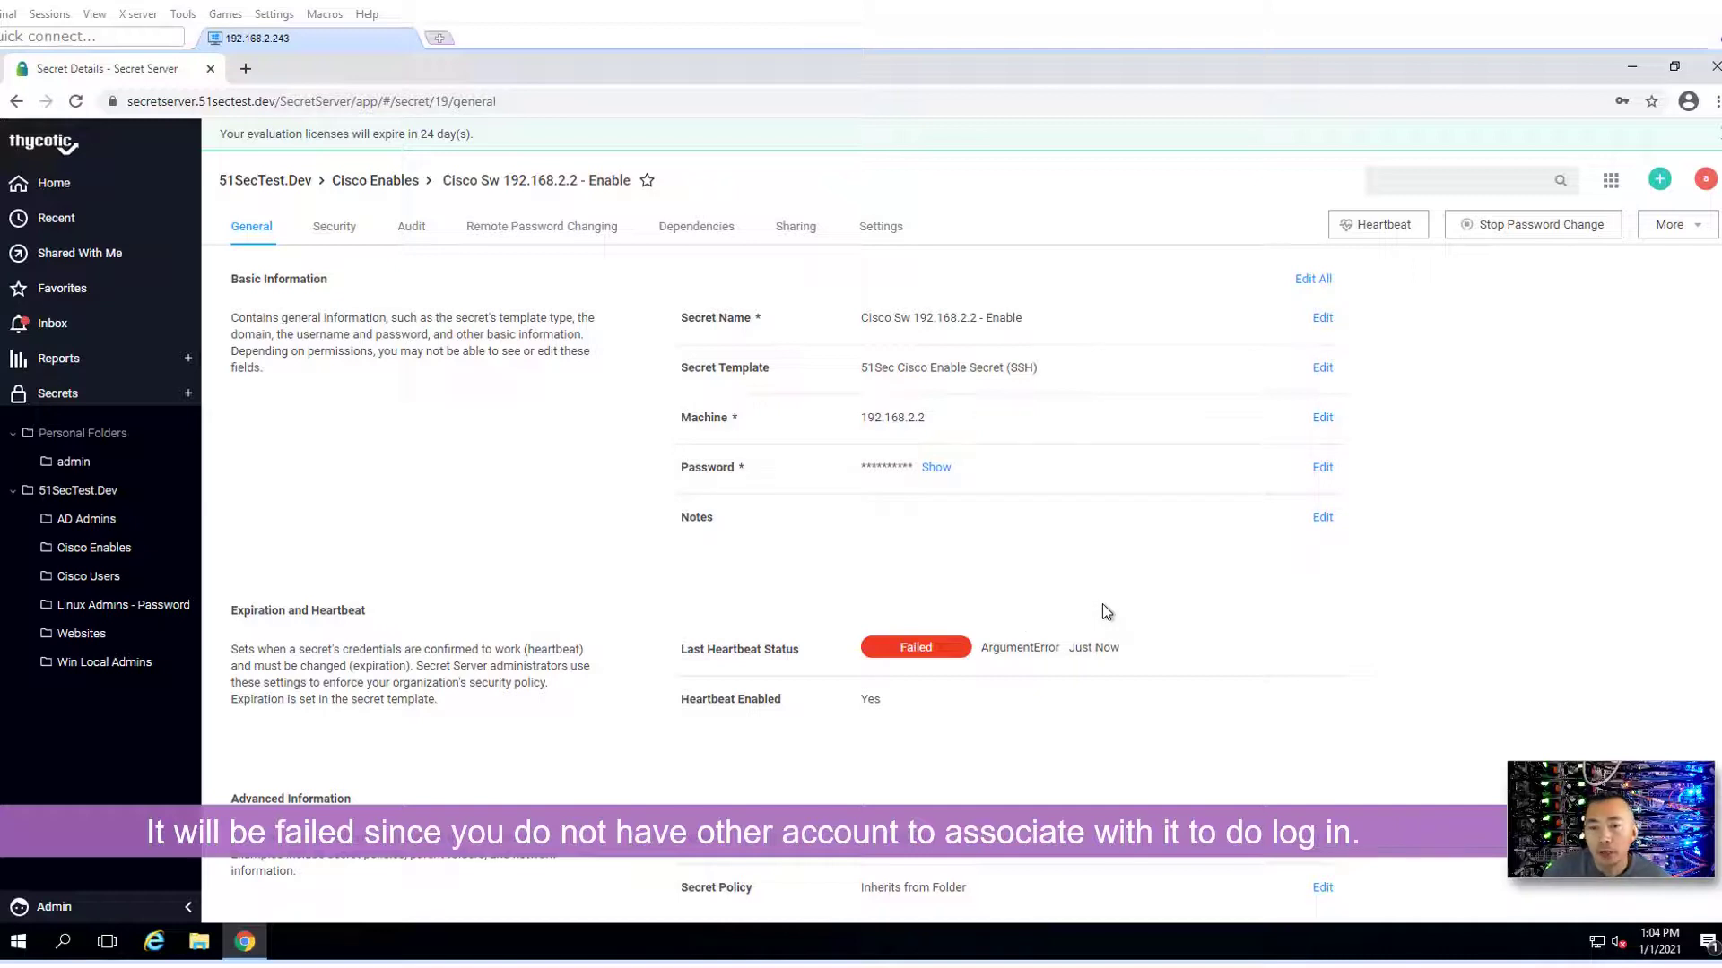
left_click(1501, 235)
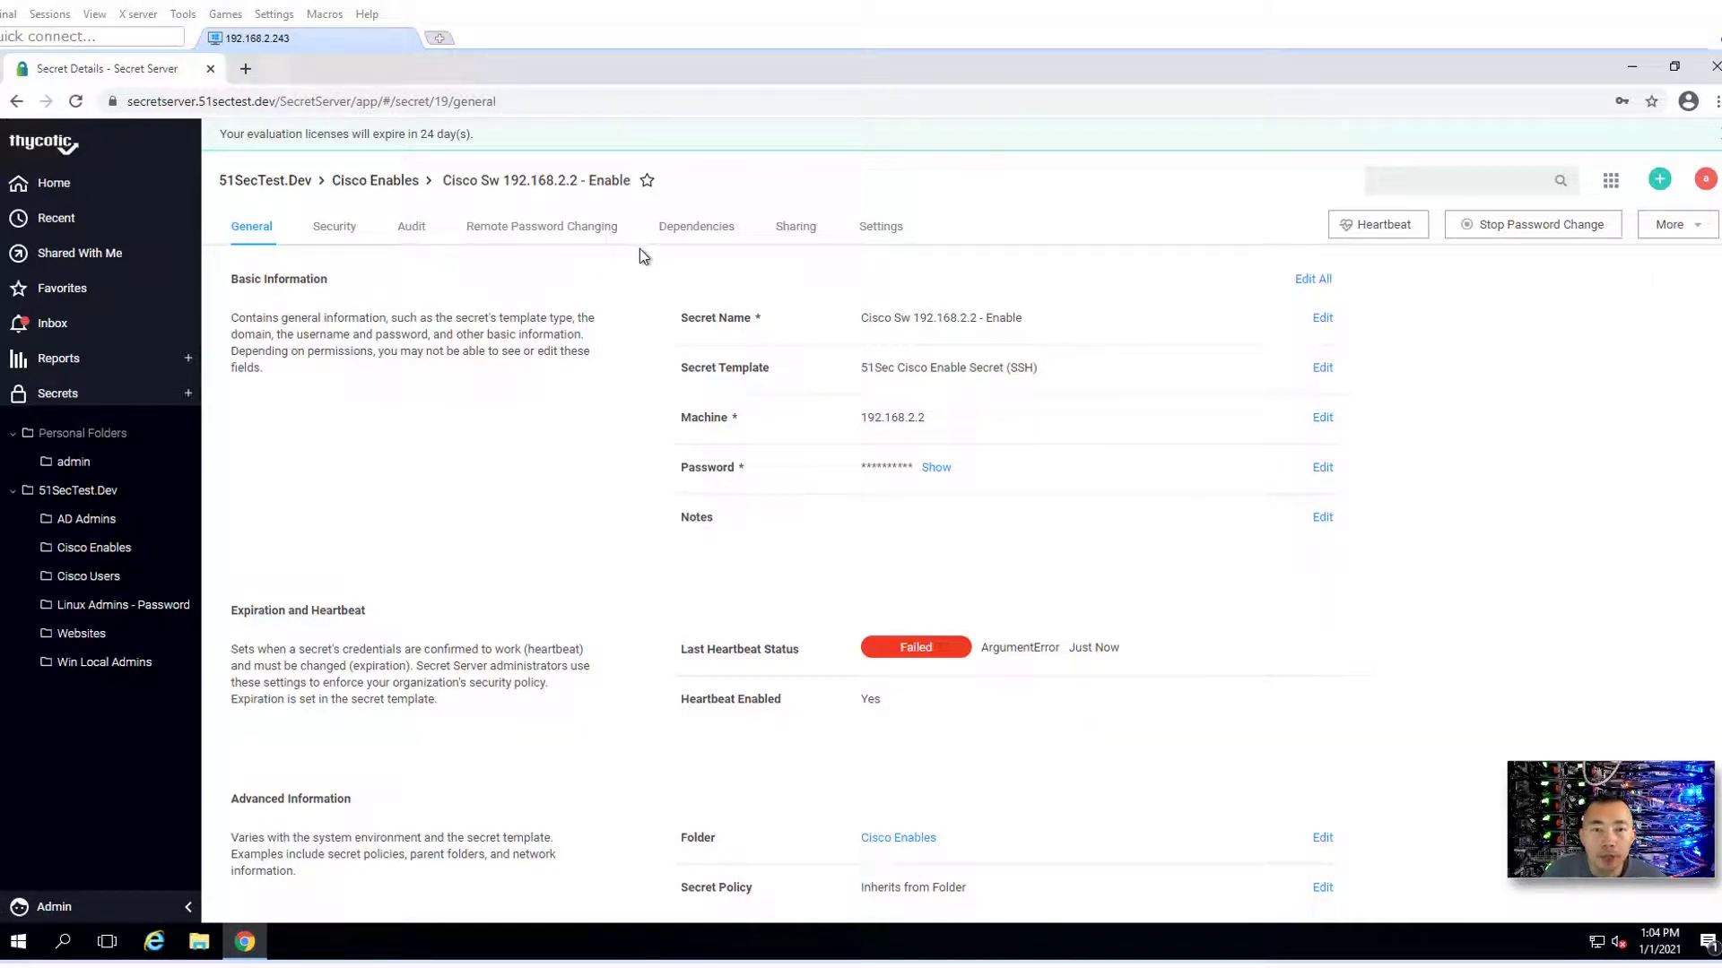
- Add Cisco Switch 192.168.2.2 - User1 as the Enable secret's associated secret at order 1
left_click(601, 226)
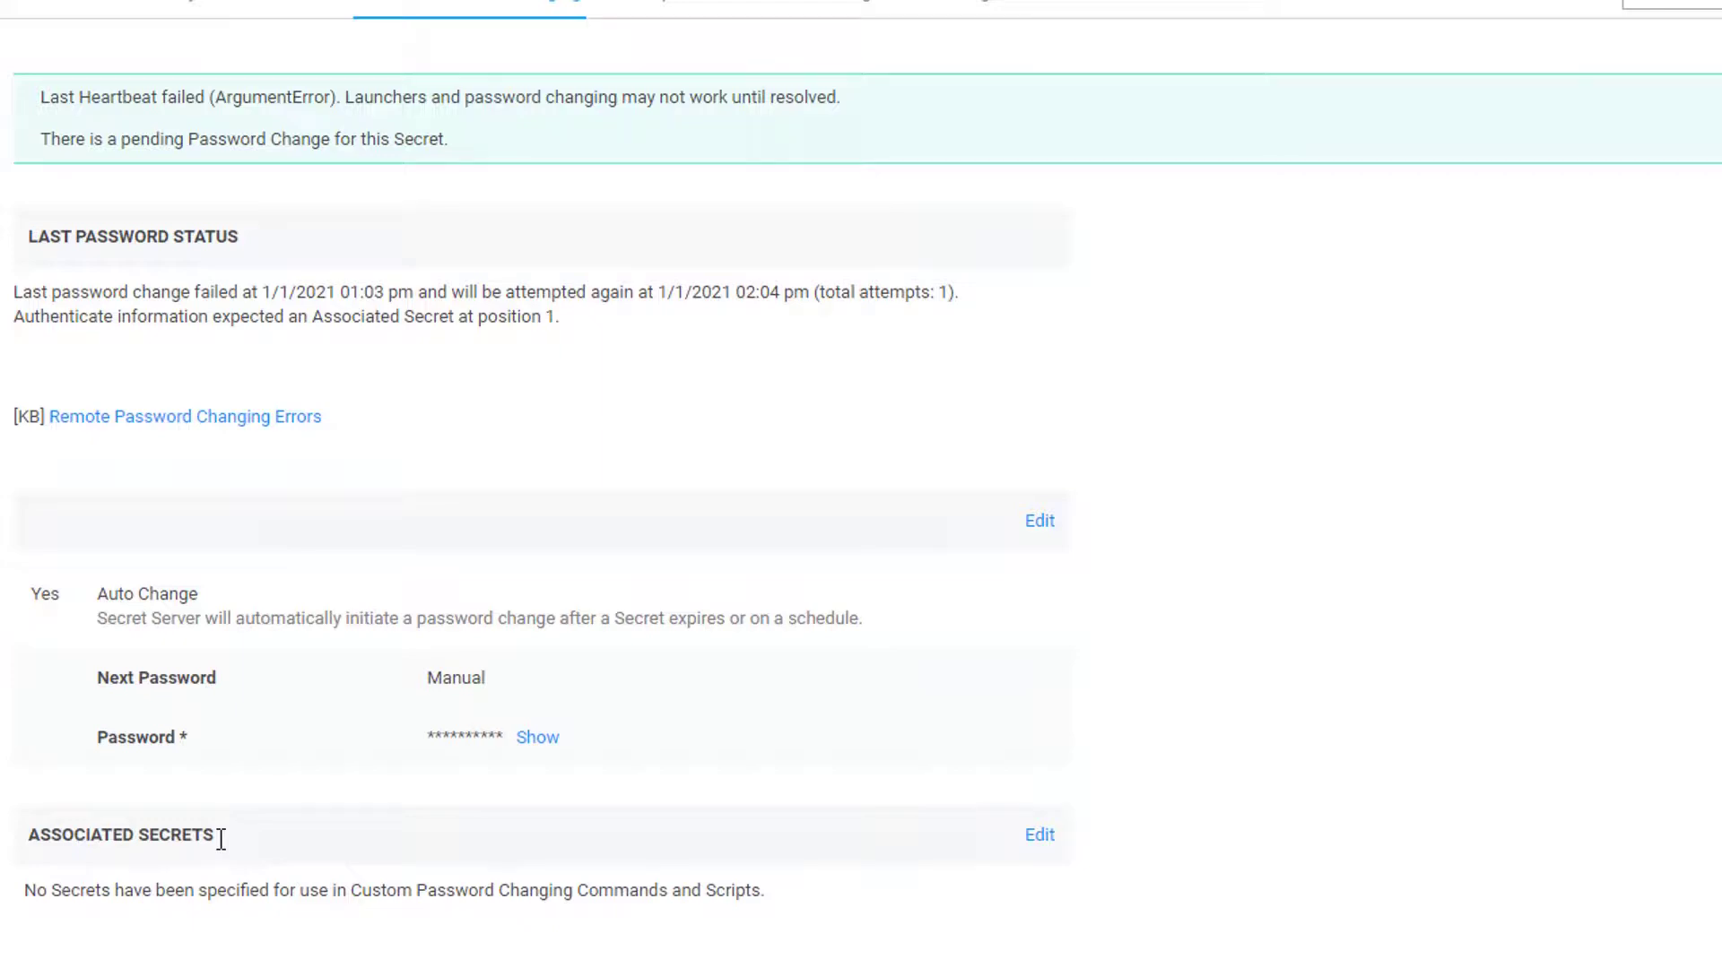
left_click(1040, 838)
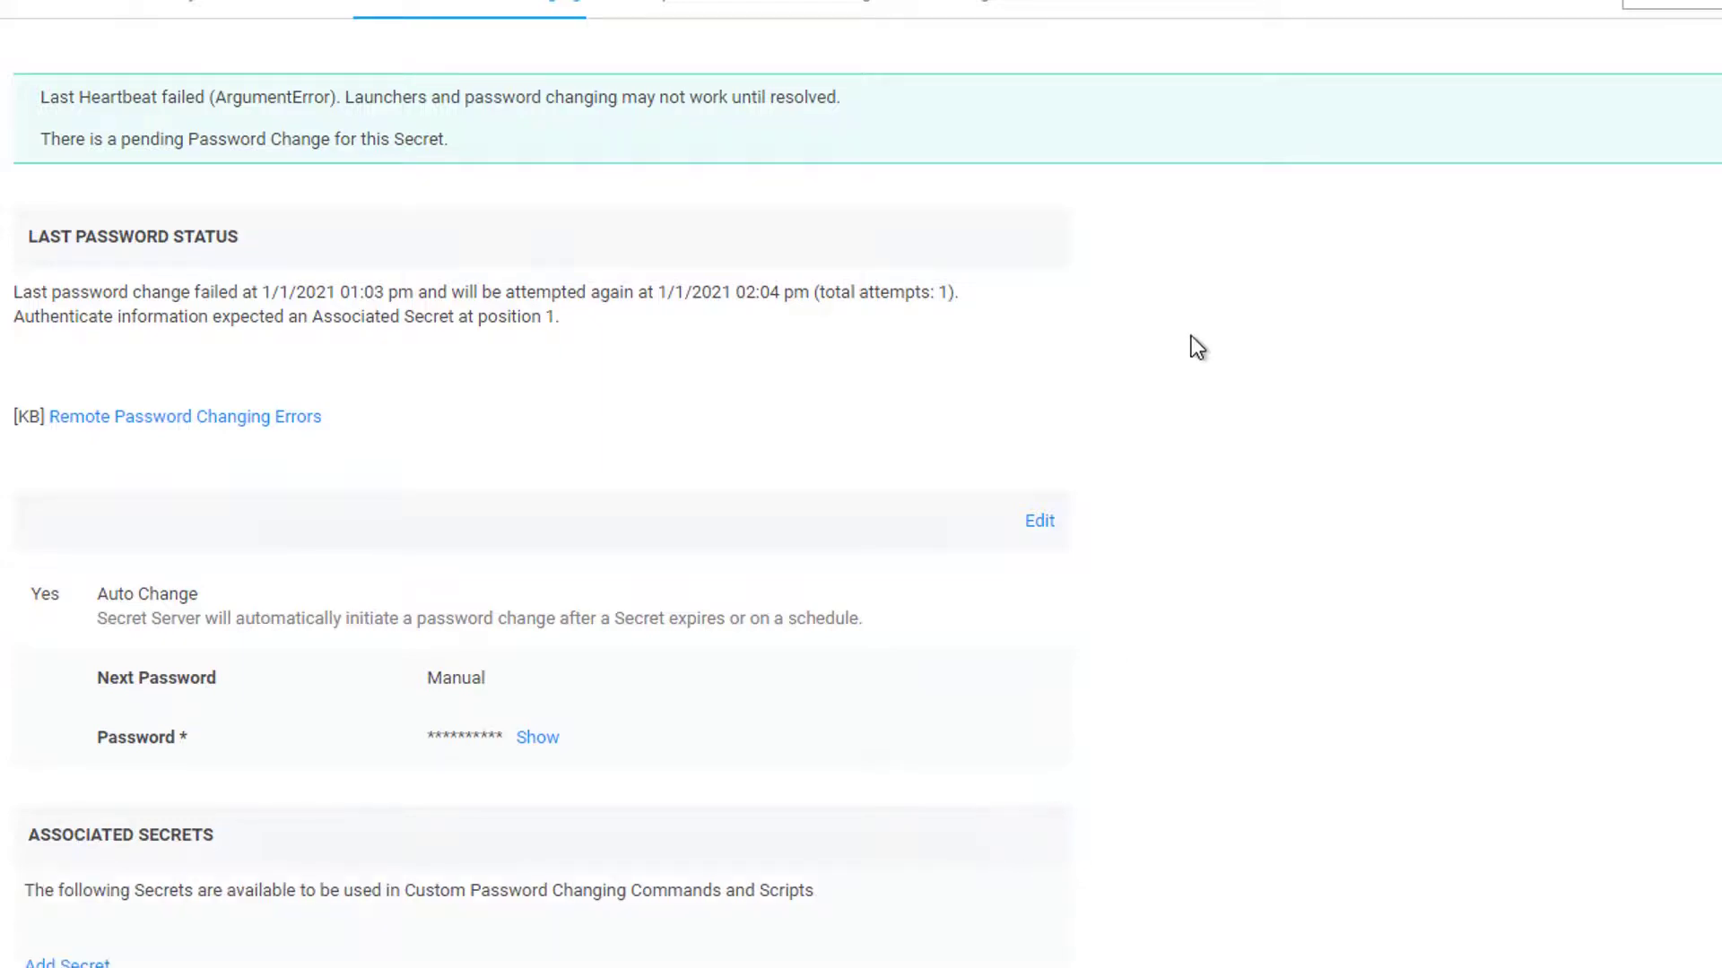
left_click(67, 962)
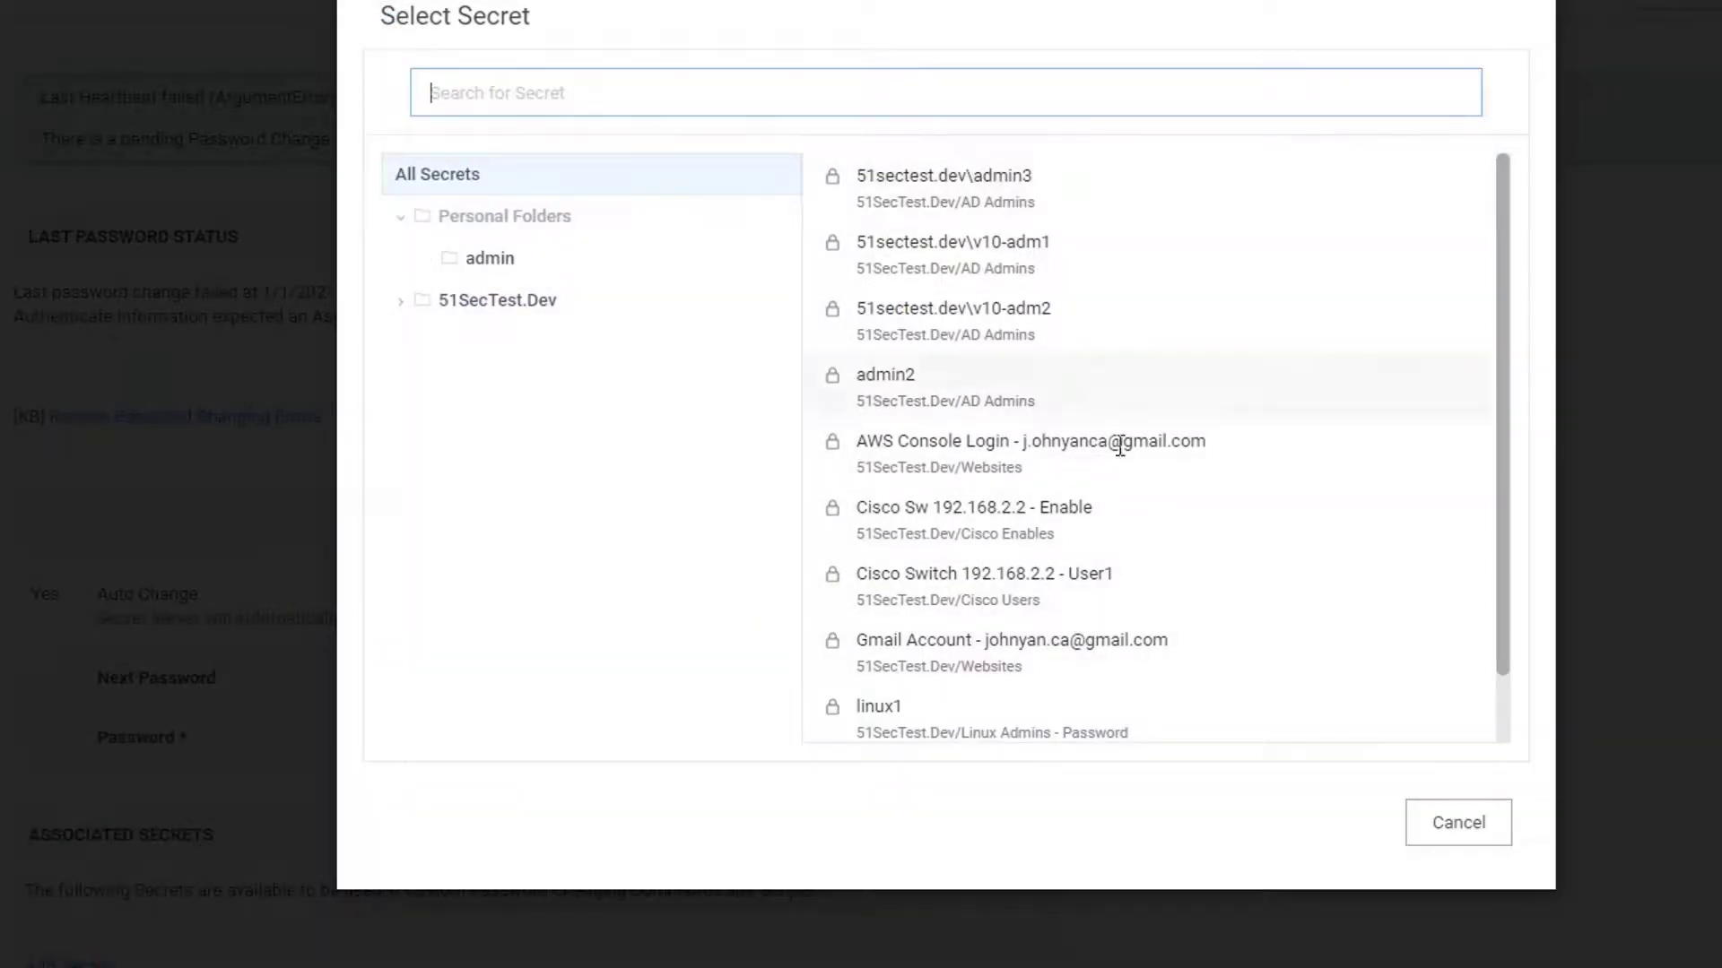
left_click(1146, 571)
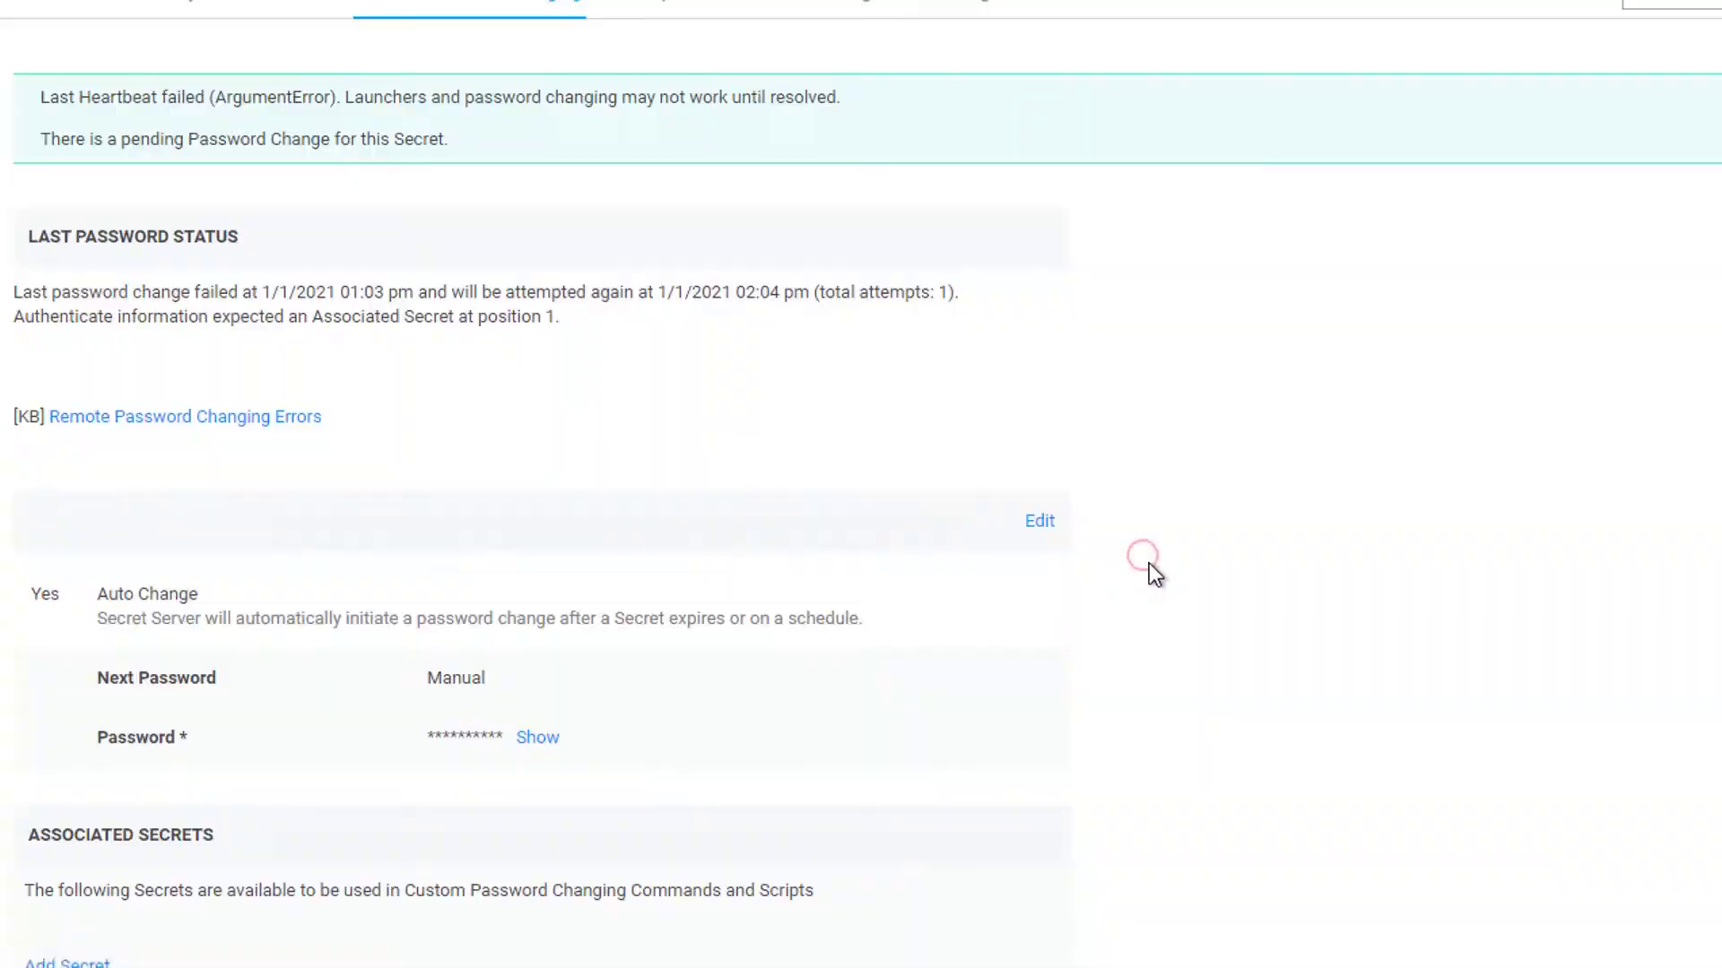
scroll(1103, 641, "down", 2)
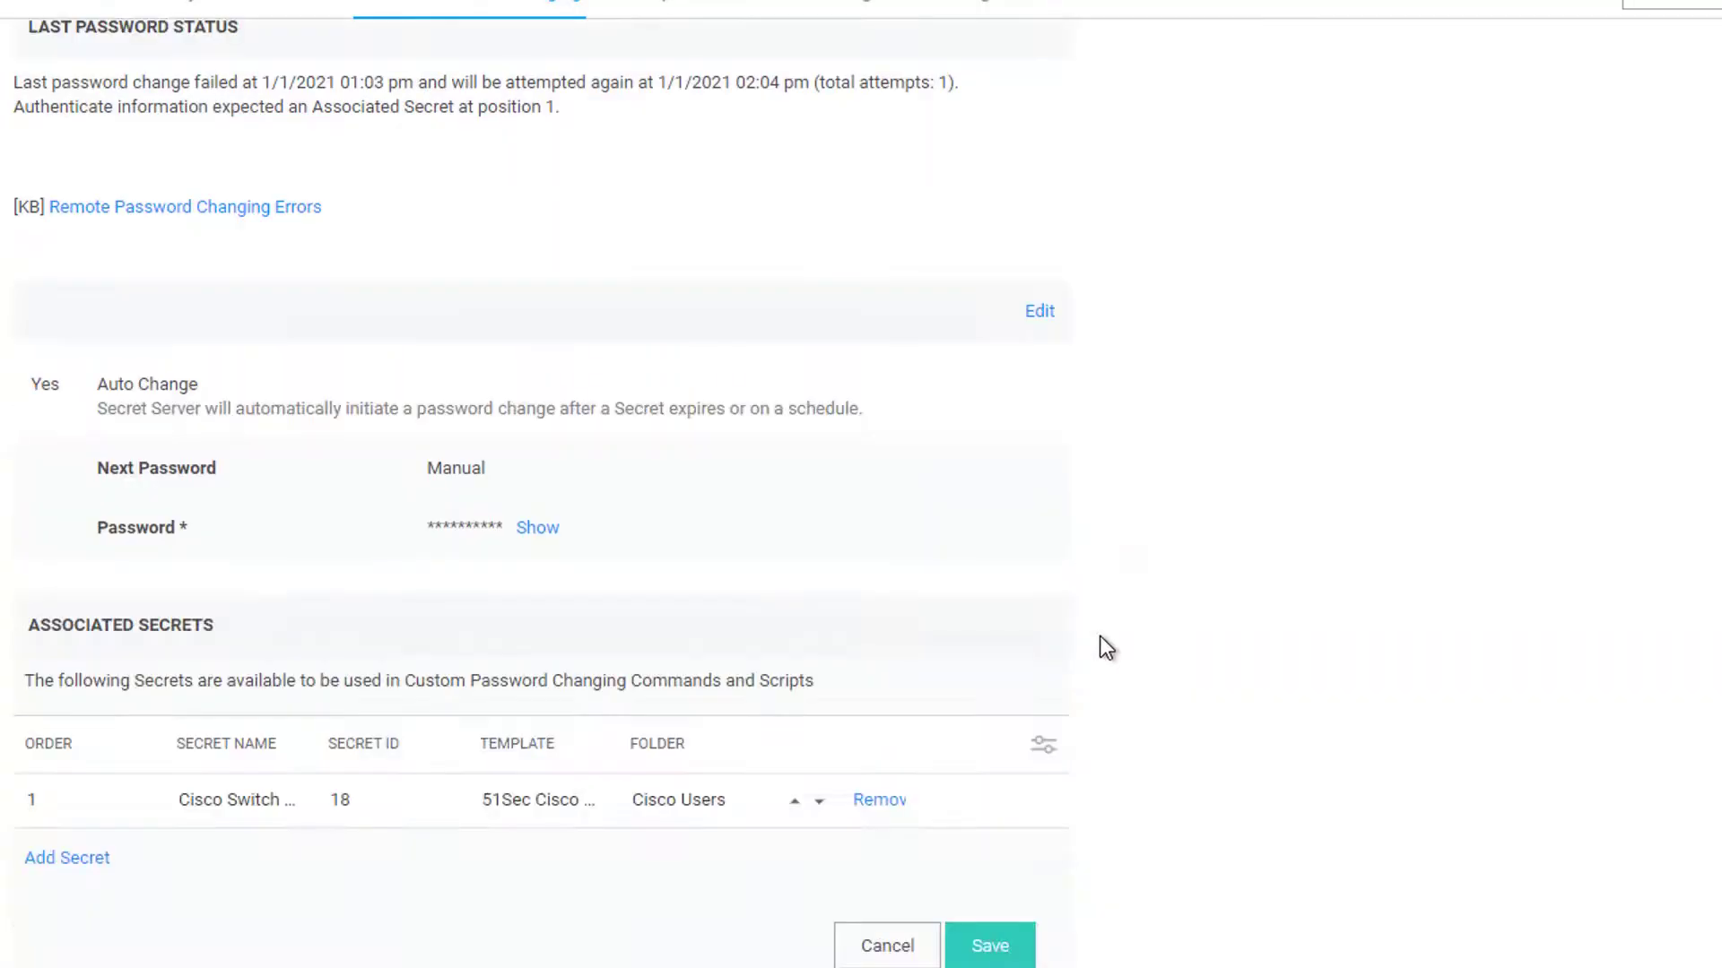
left_click(1009, 951)
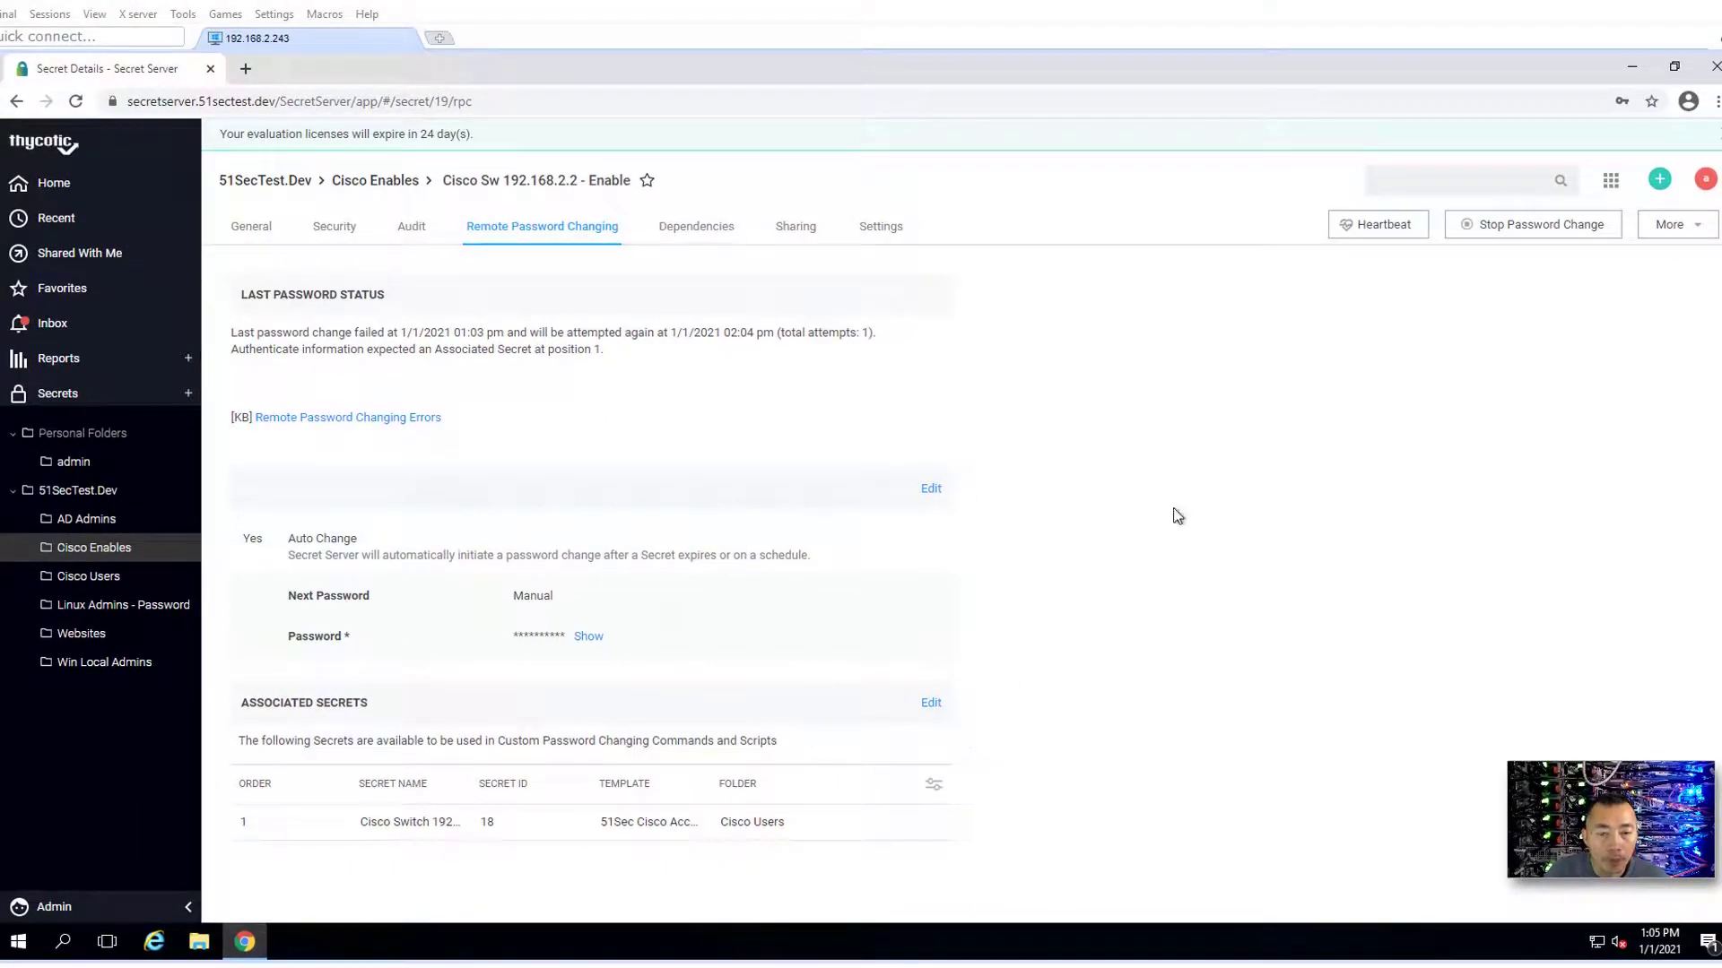
- Run a new heartbeat on the Enable secret, leaving its password change running
left_click(1372, 224)
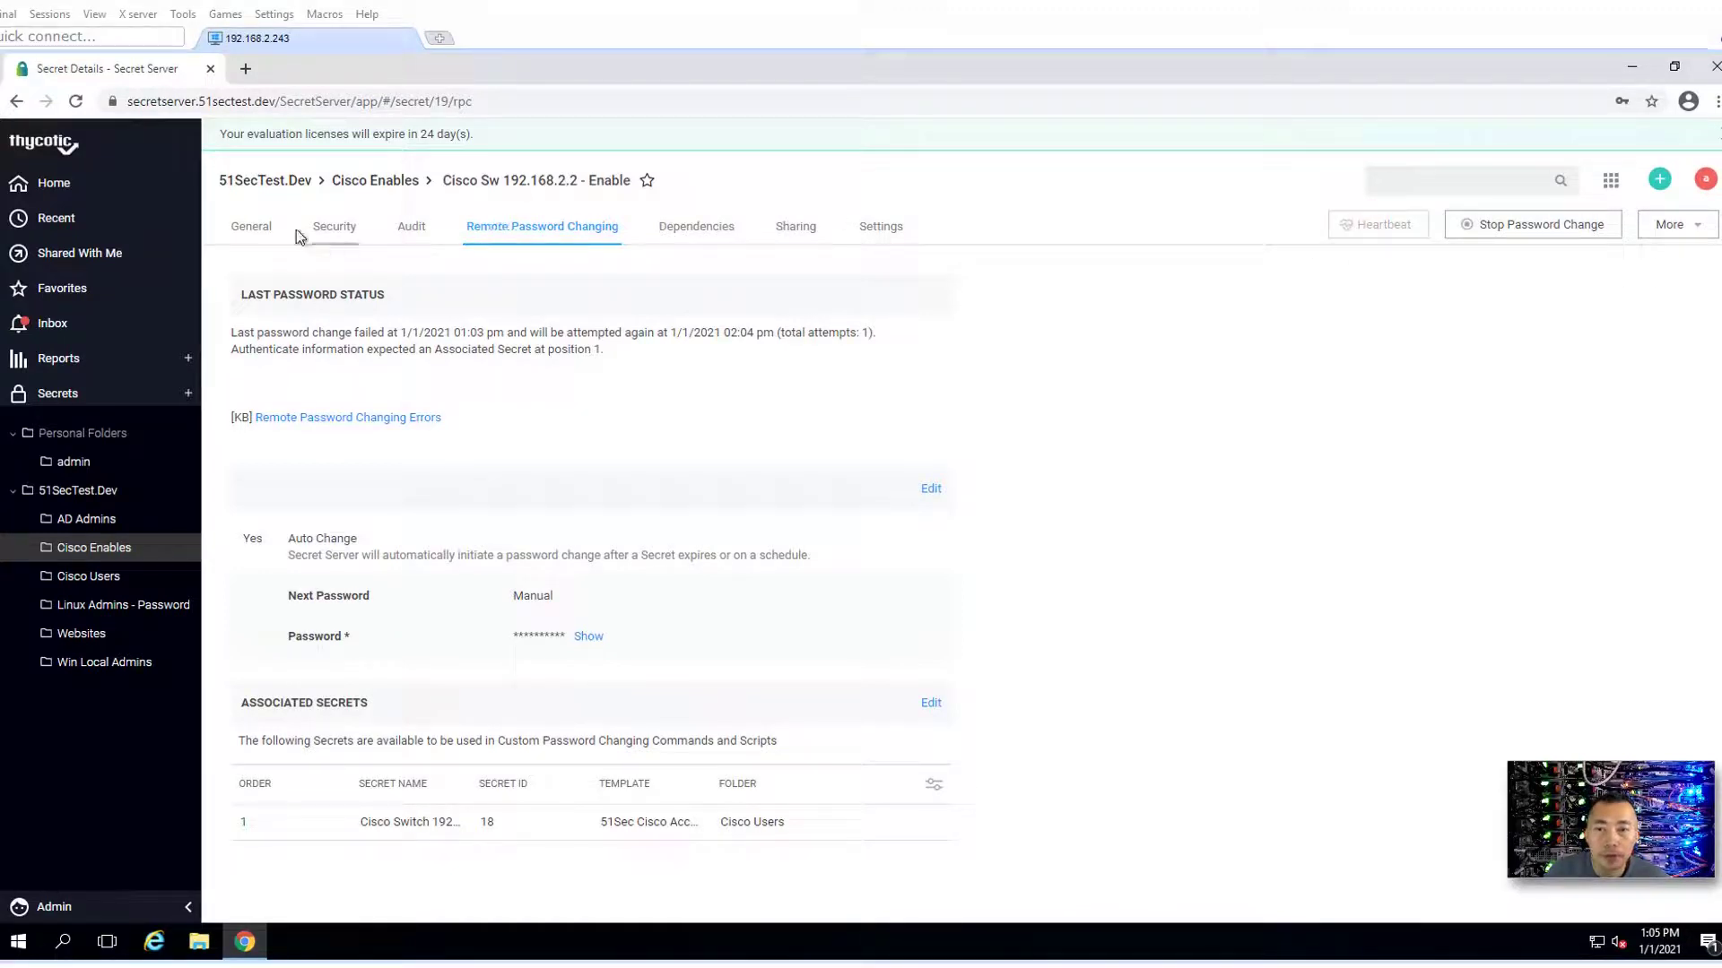
left_click(252, 226)
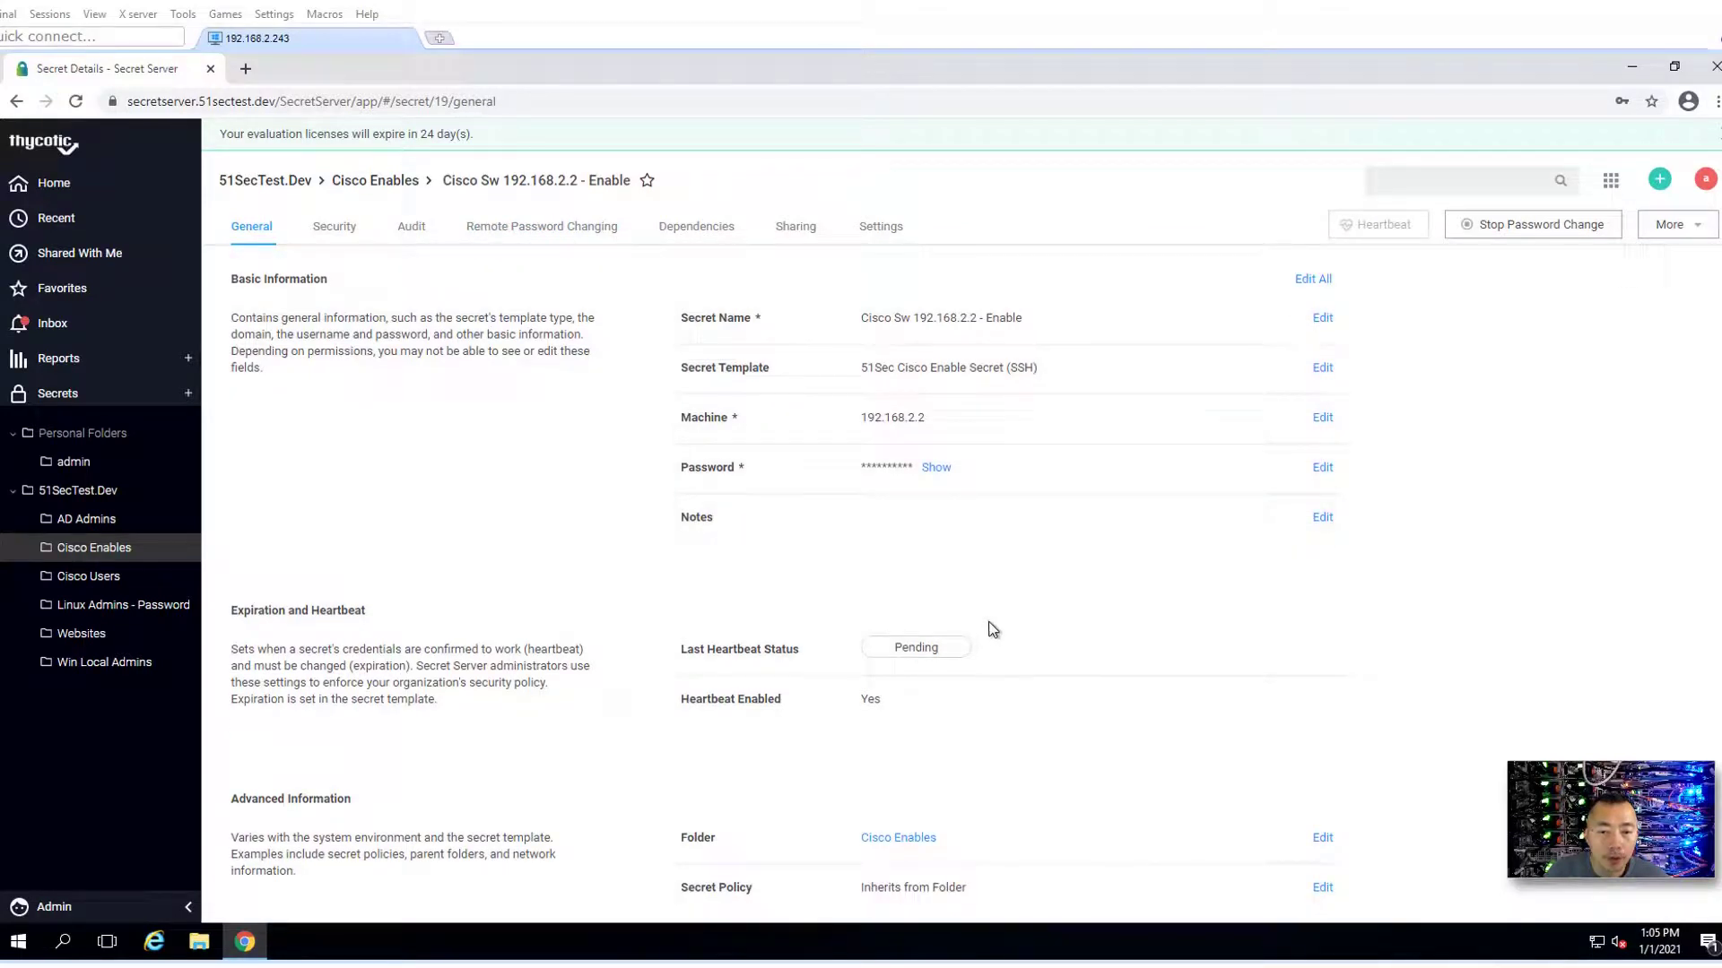
mouse_move(954, 655)
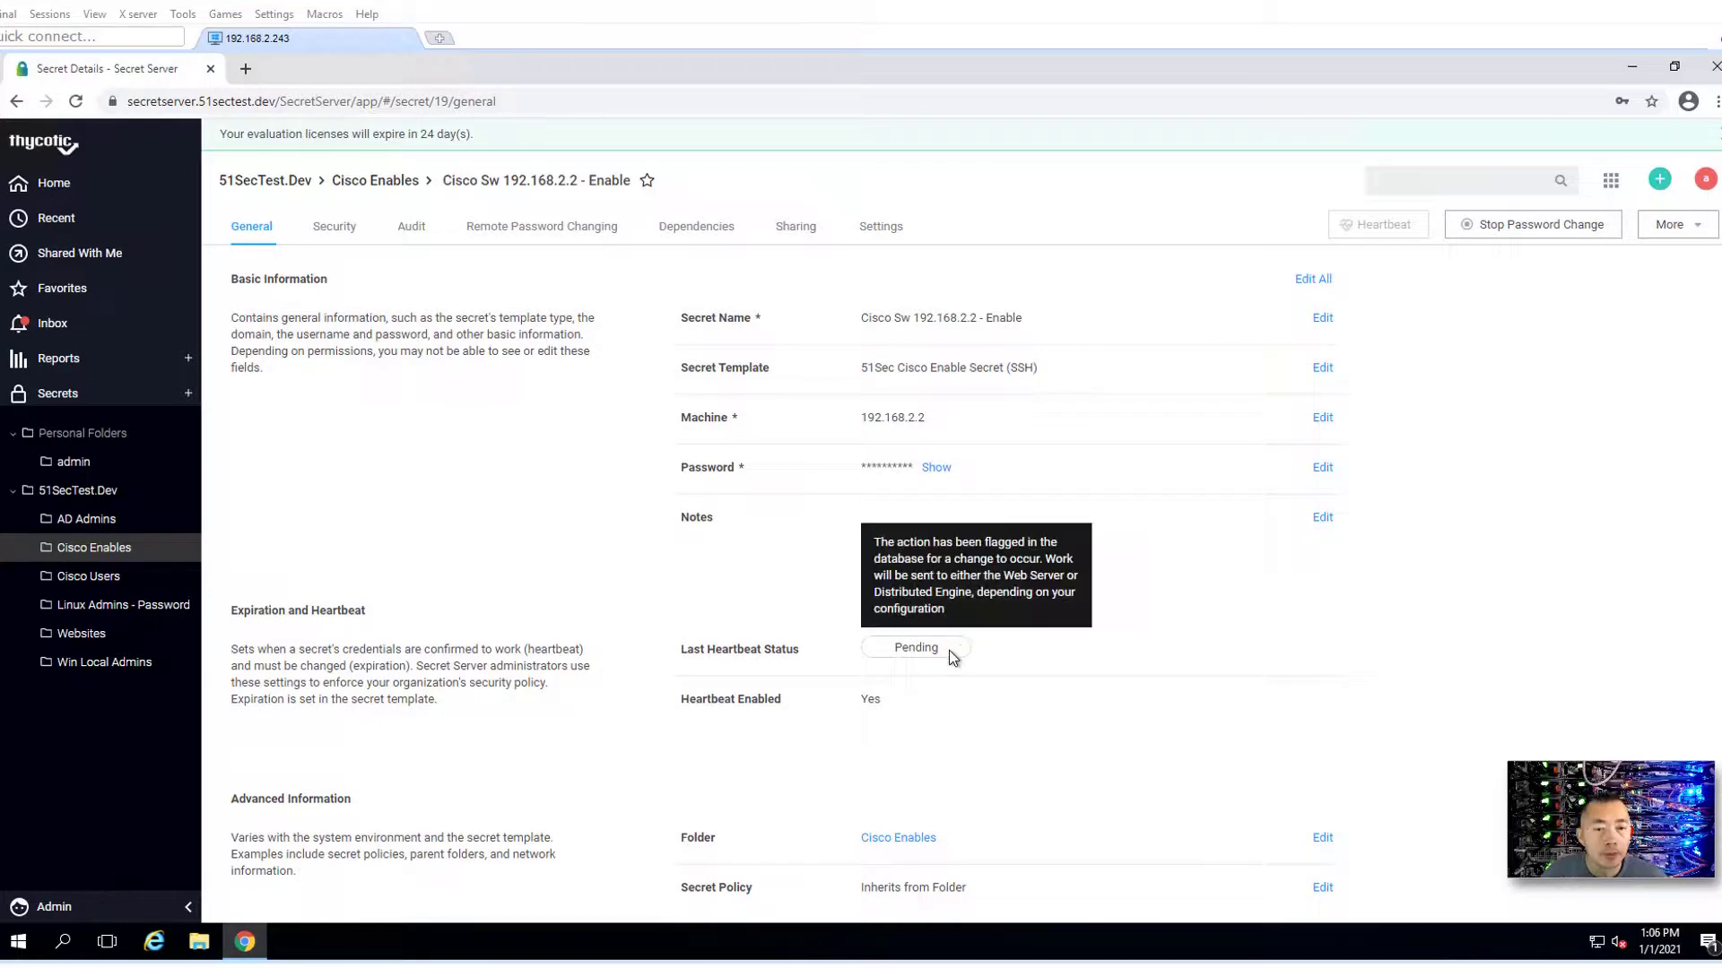
left_click(1565, 235)
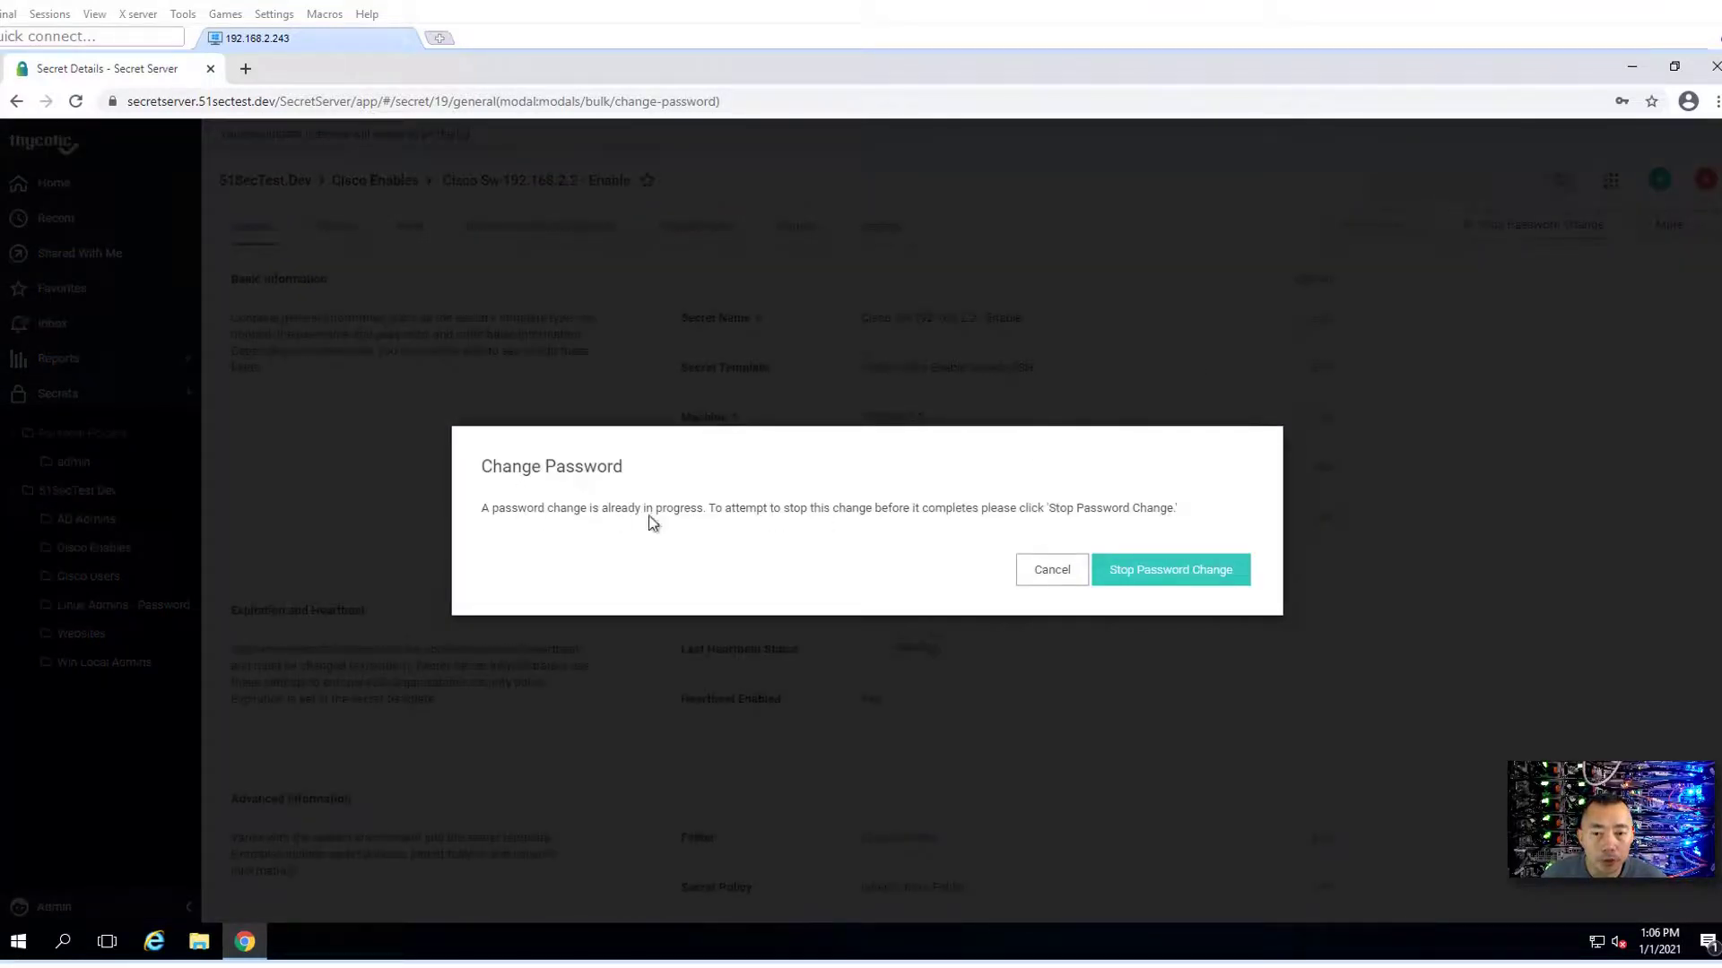
left_click(1046, 570)
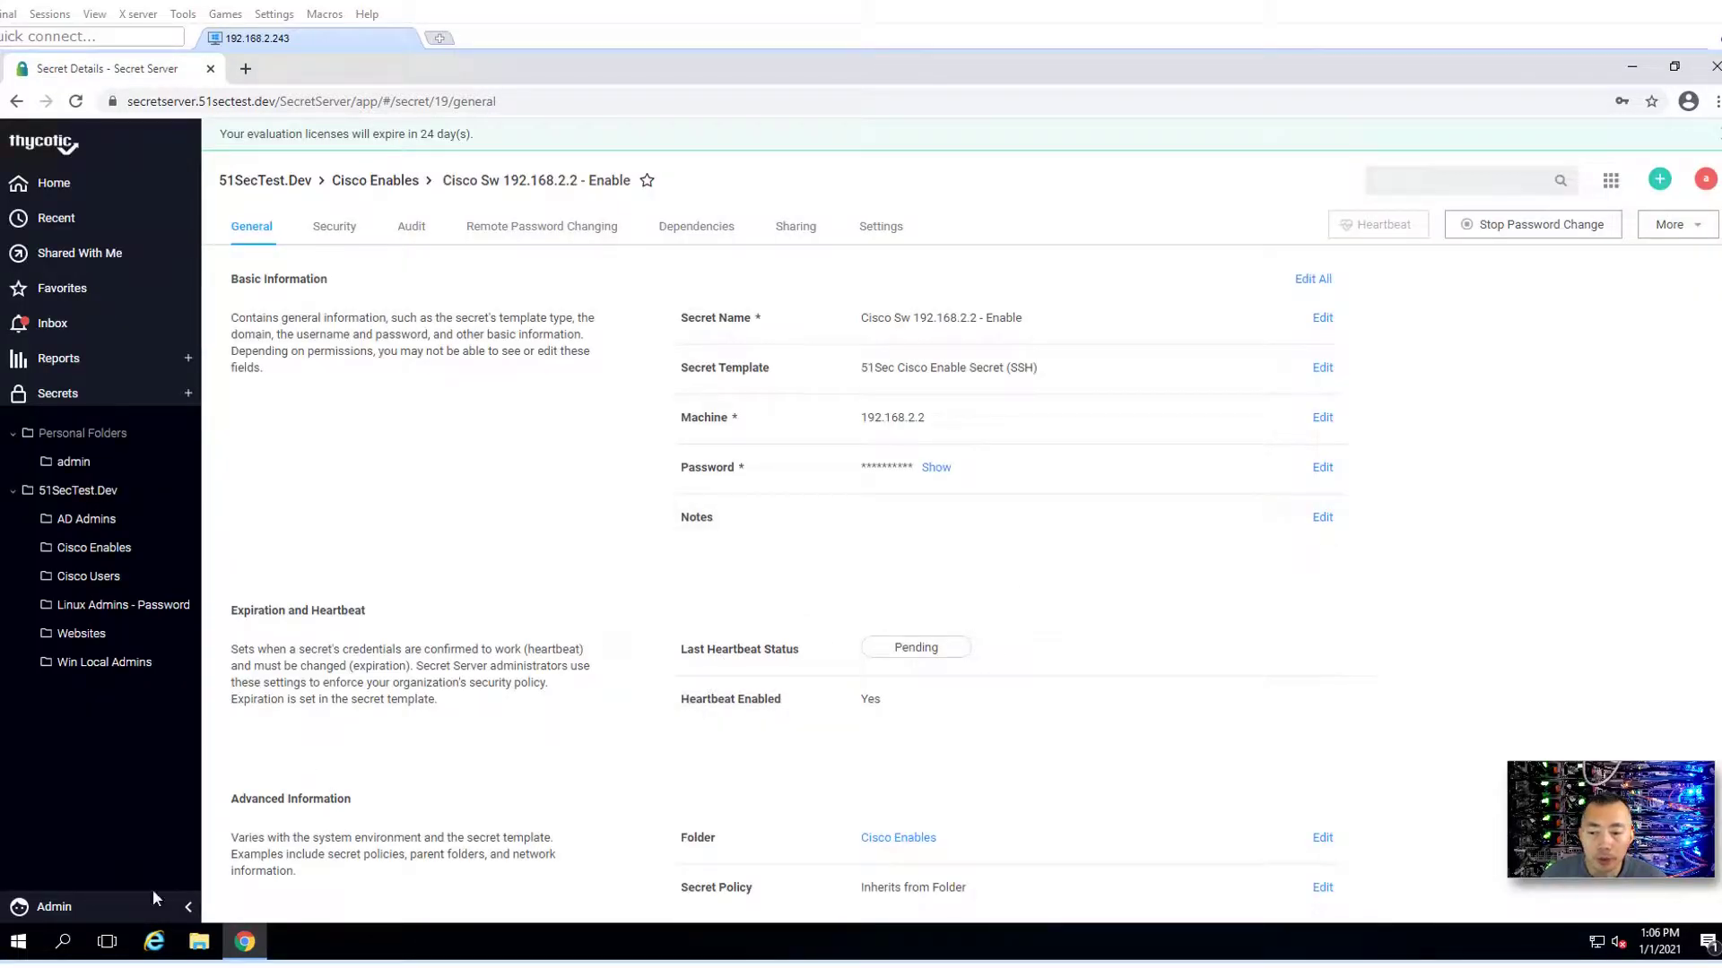
mouse_move(148, 904)
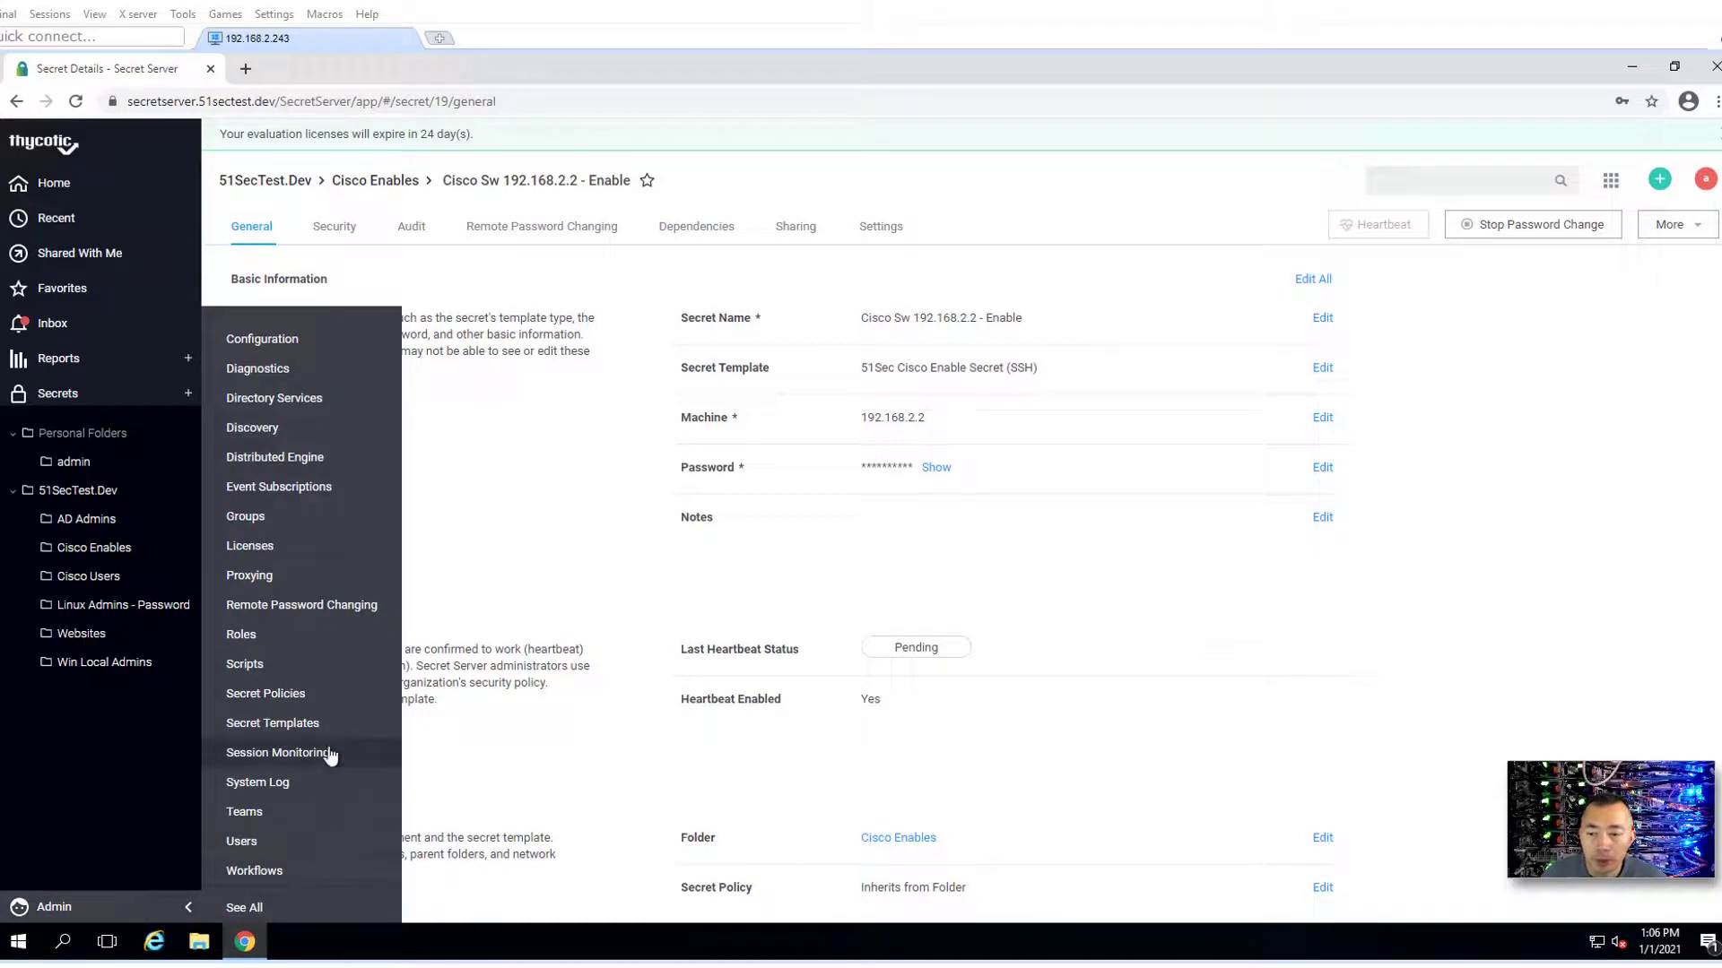
left_click(367, 611)
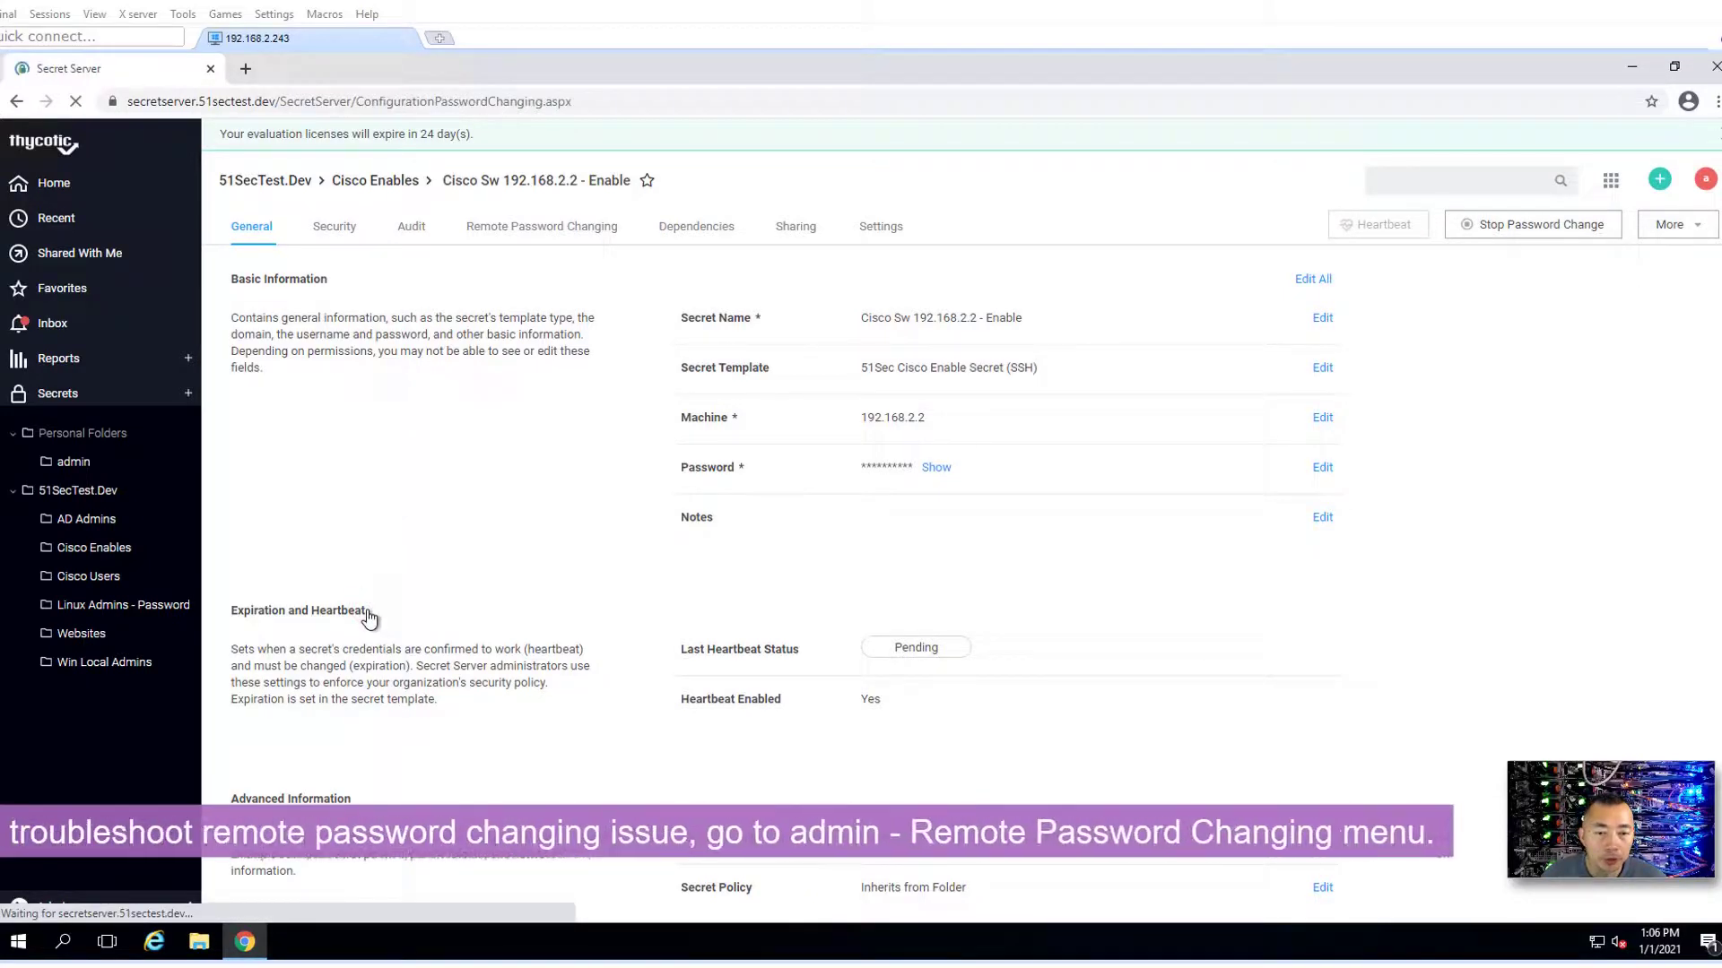
scroll(511, 595, "down", 2)
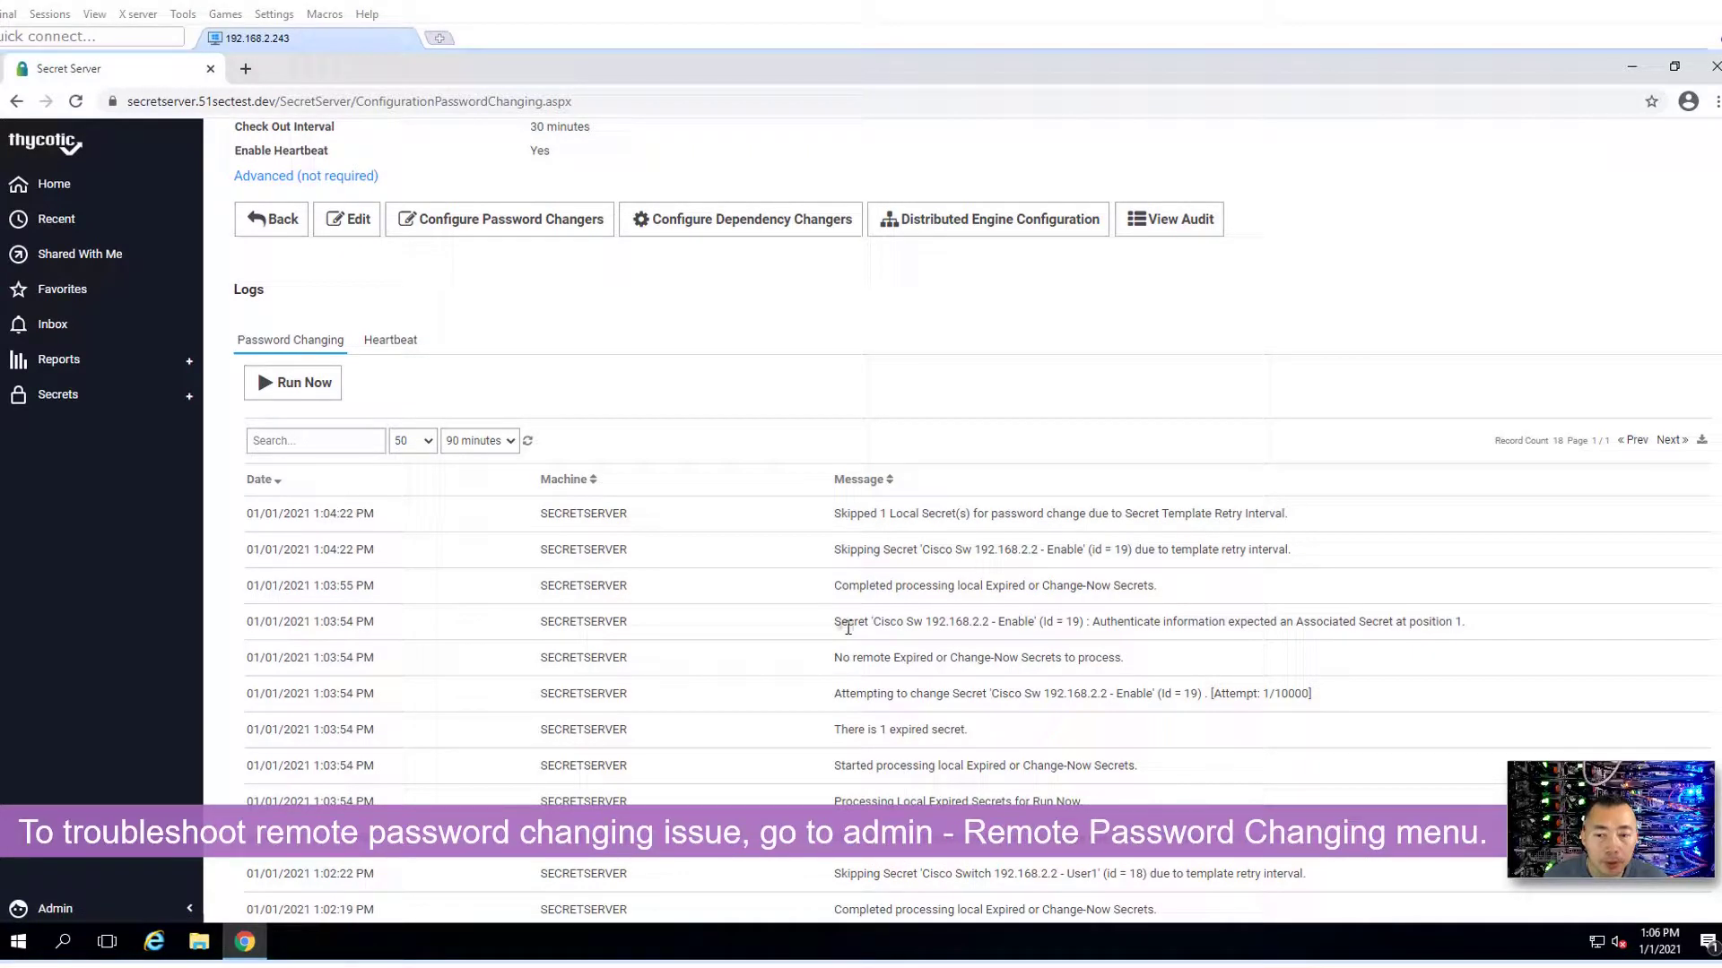
left_click_drag(848, 628, 905, 641)
left_click_drag(1091, 623, 1279, 629)
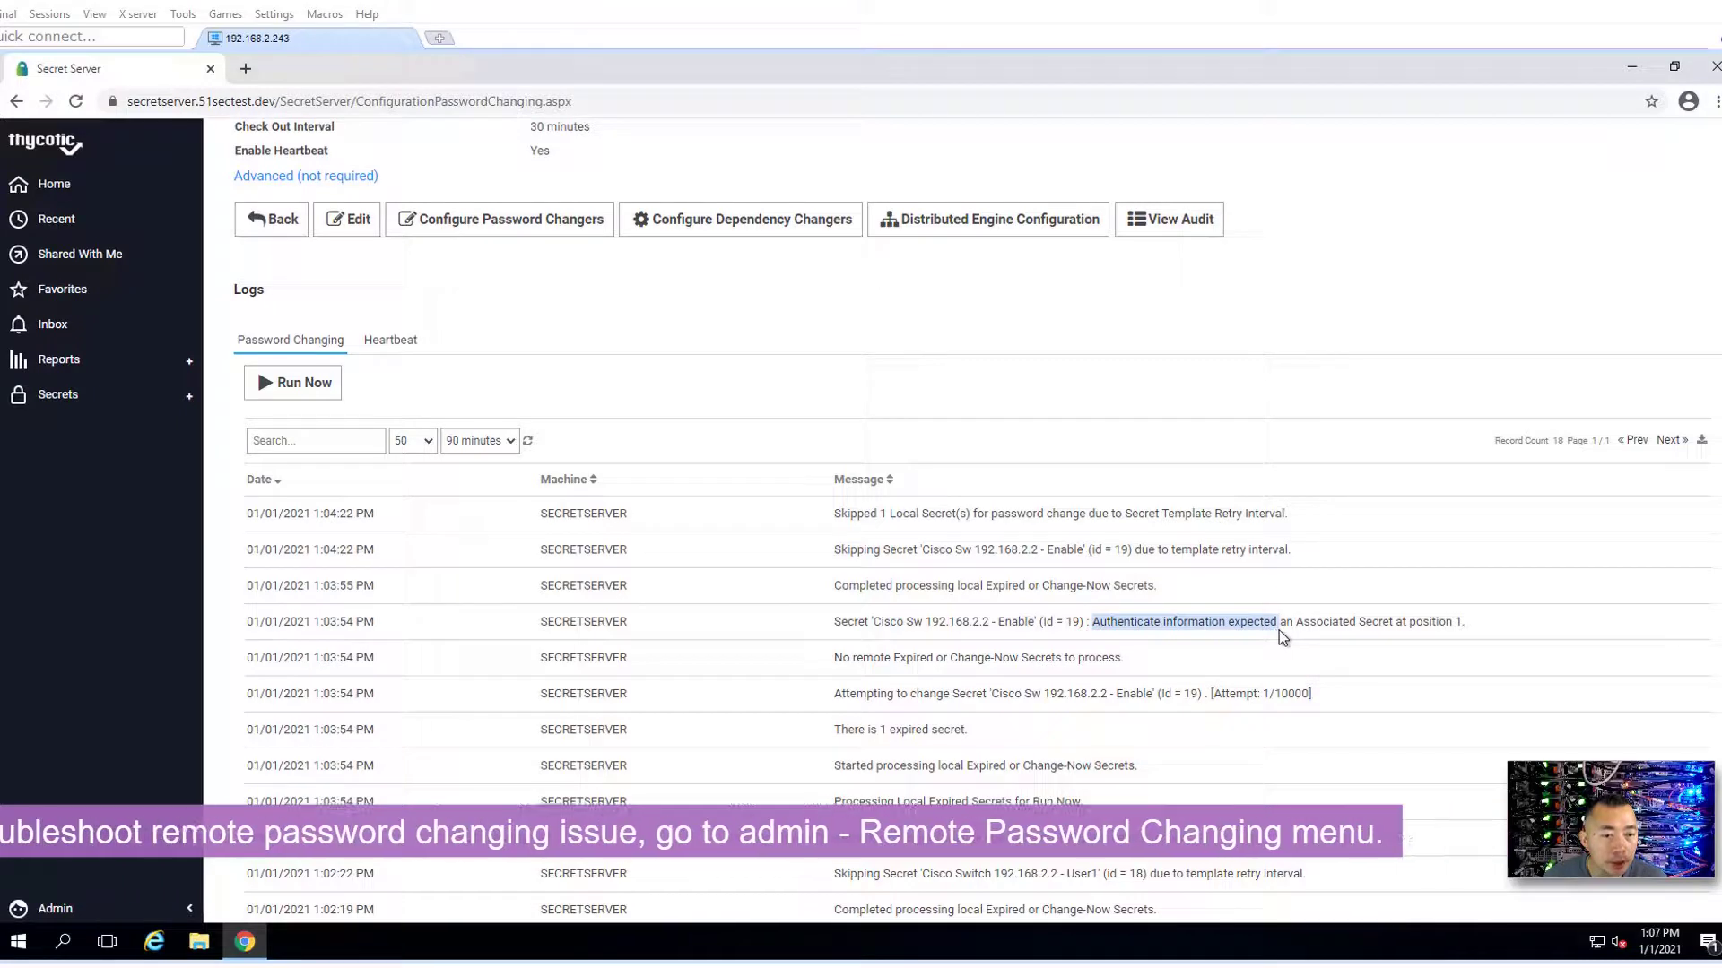
left_click(1388, 627)
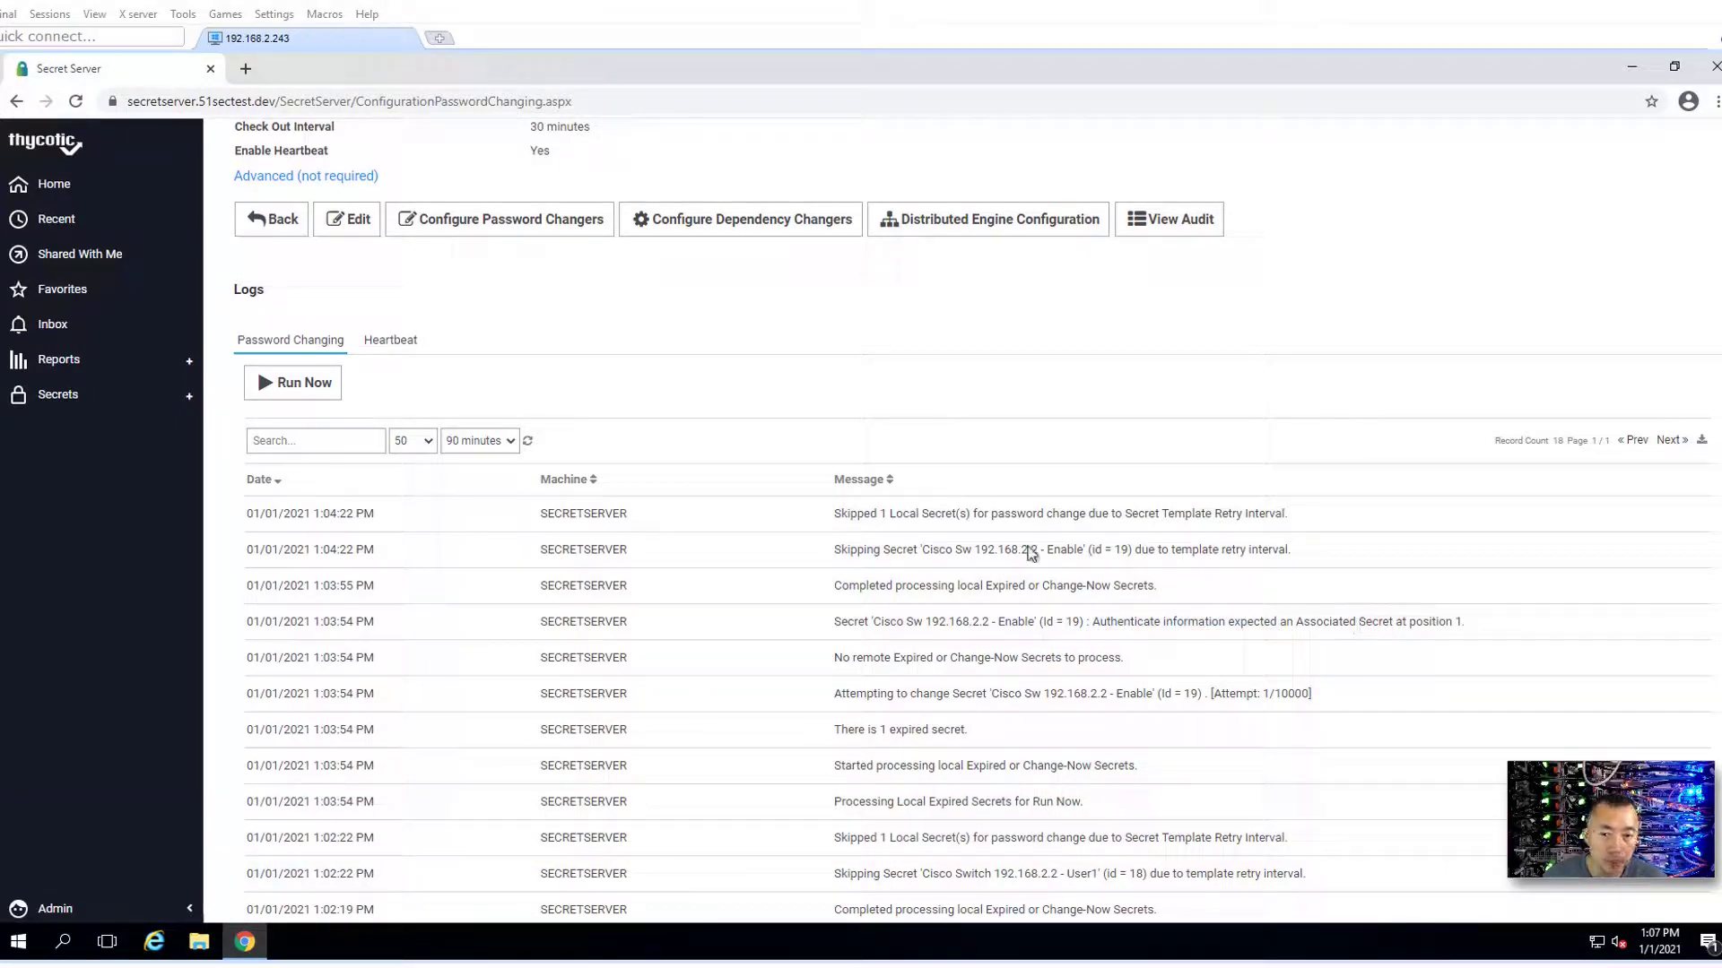
left_click(395, 345)
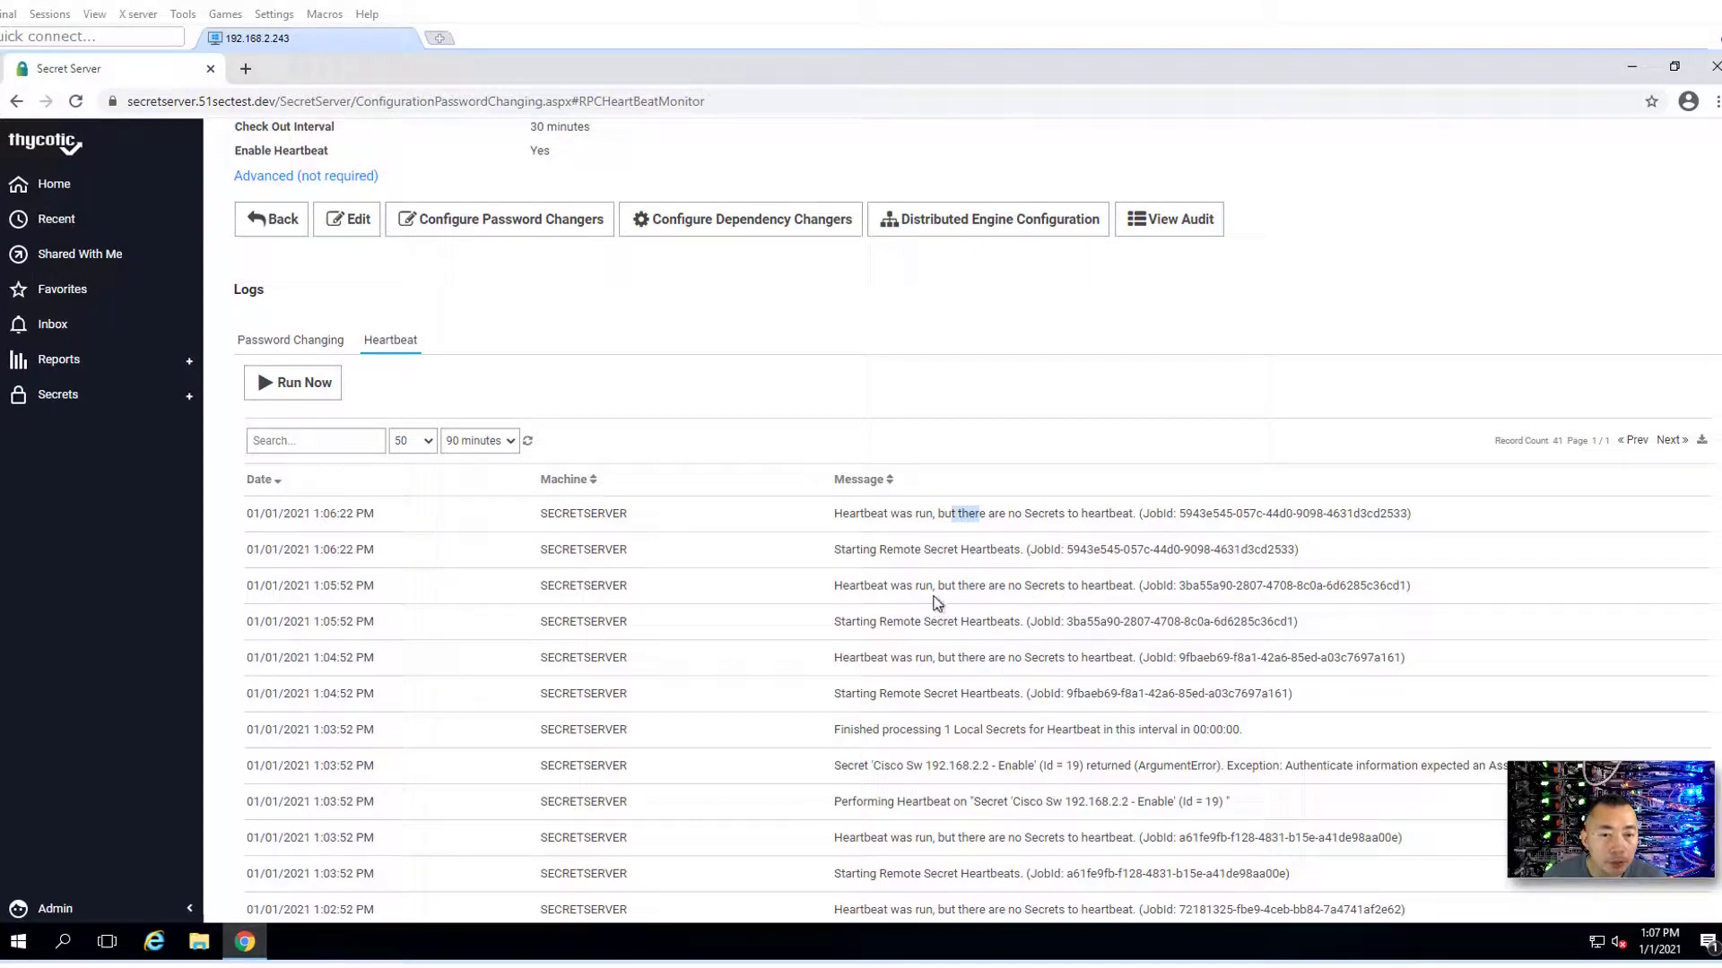
left_click(307, 344)
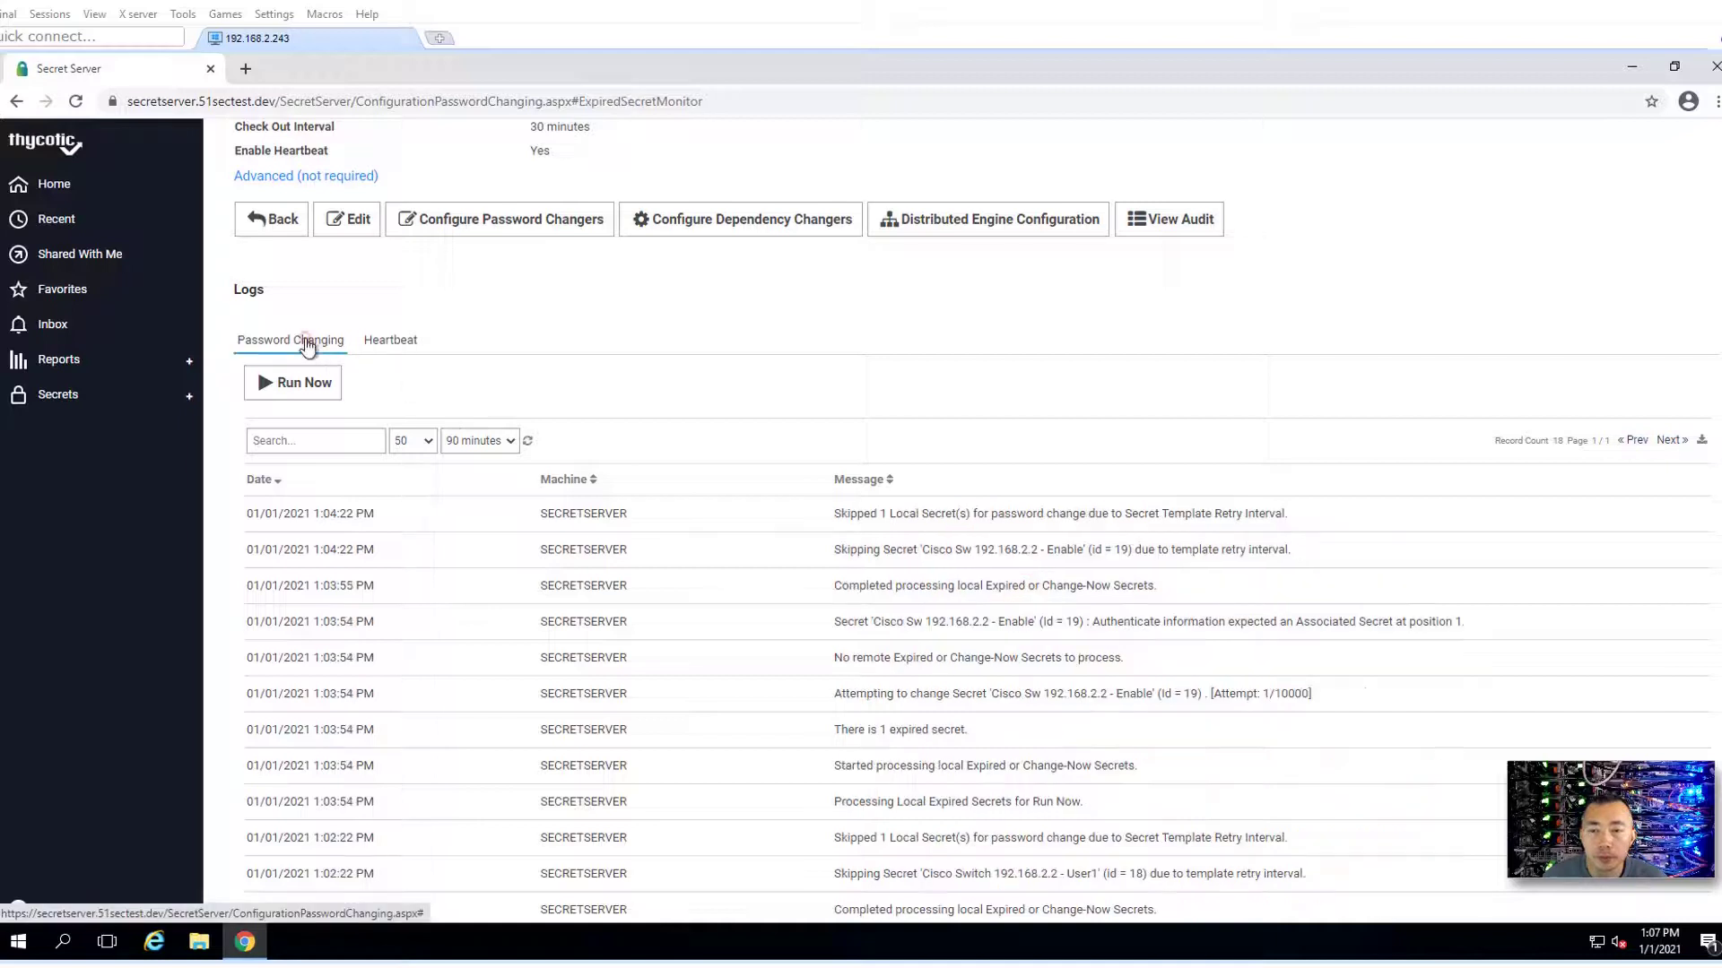
left_click(902, 522)
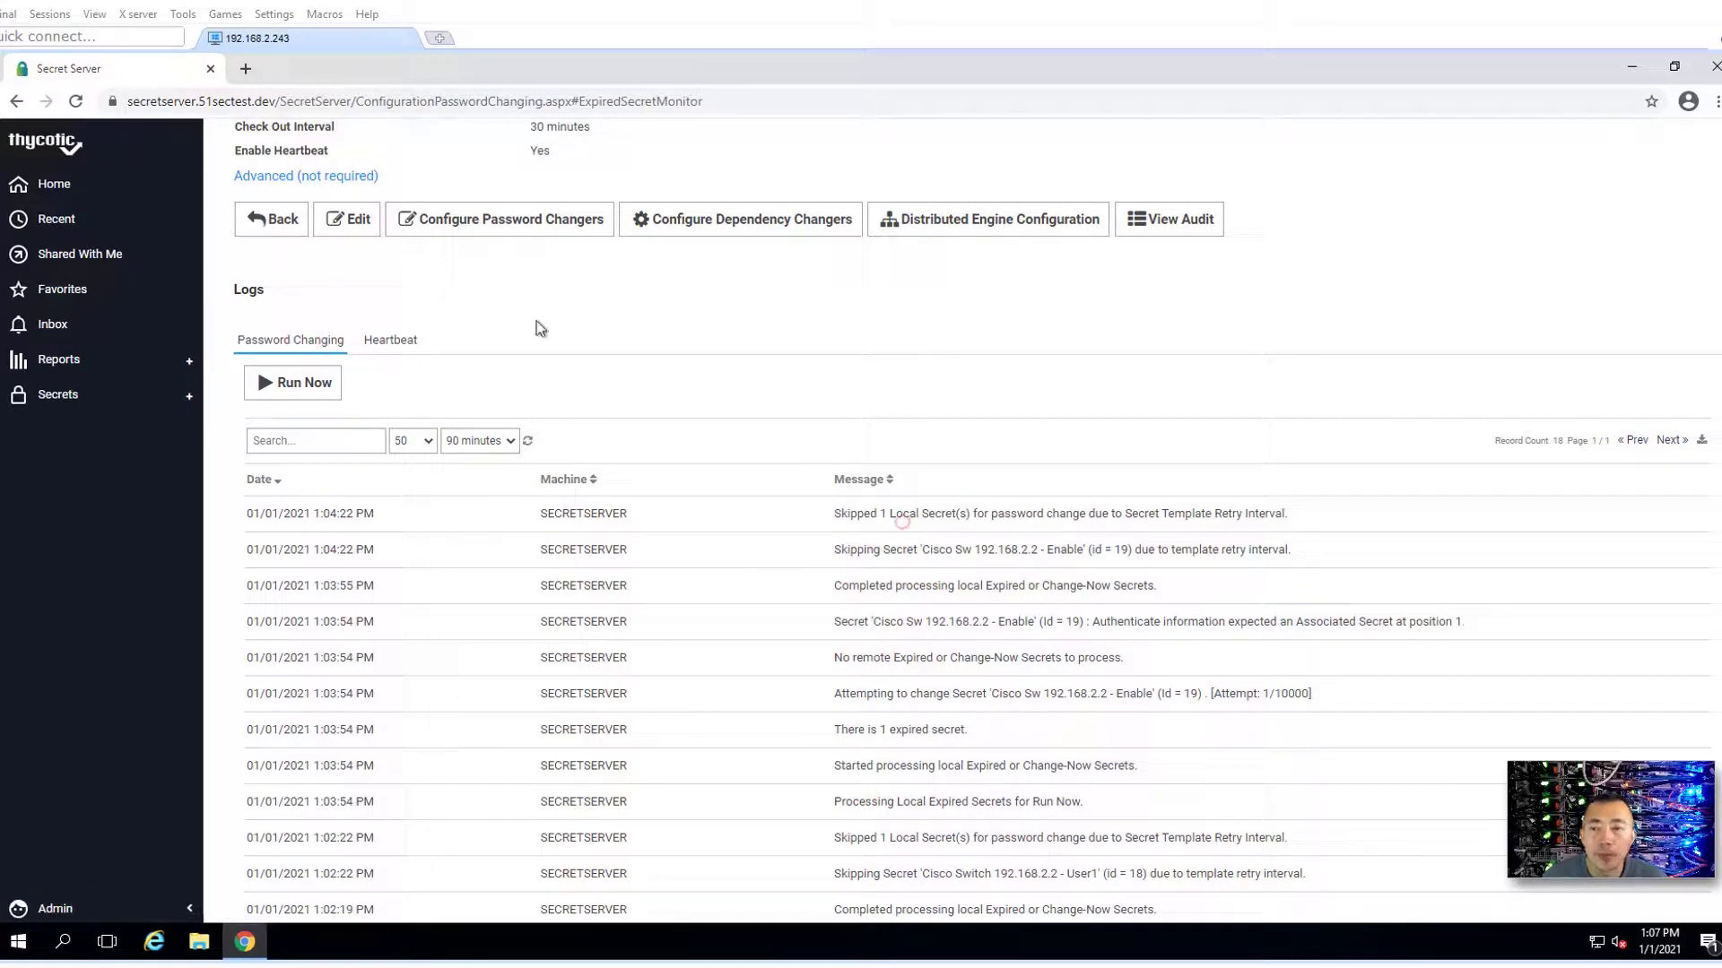
- Open the Cisco Sw 192.168.2.2 - Enable secret from the full Secrets list
left_click(51, 404)
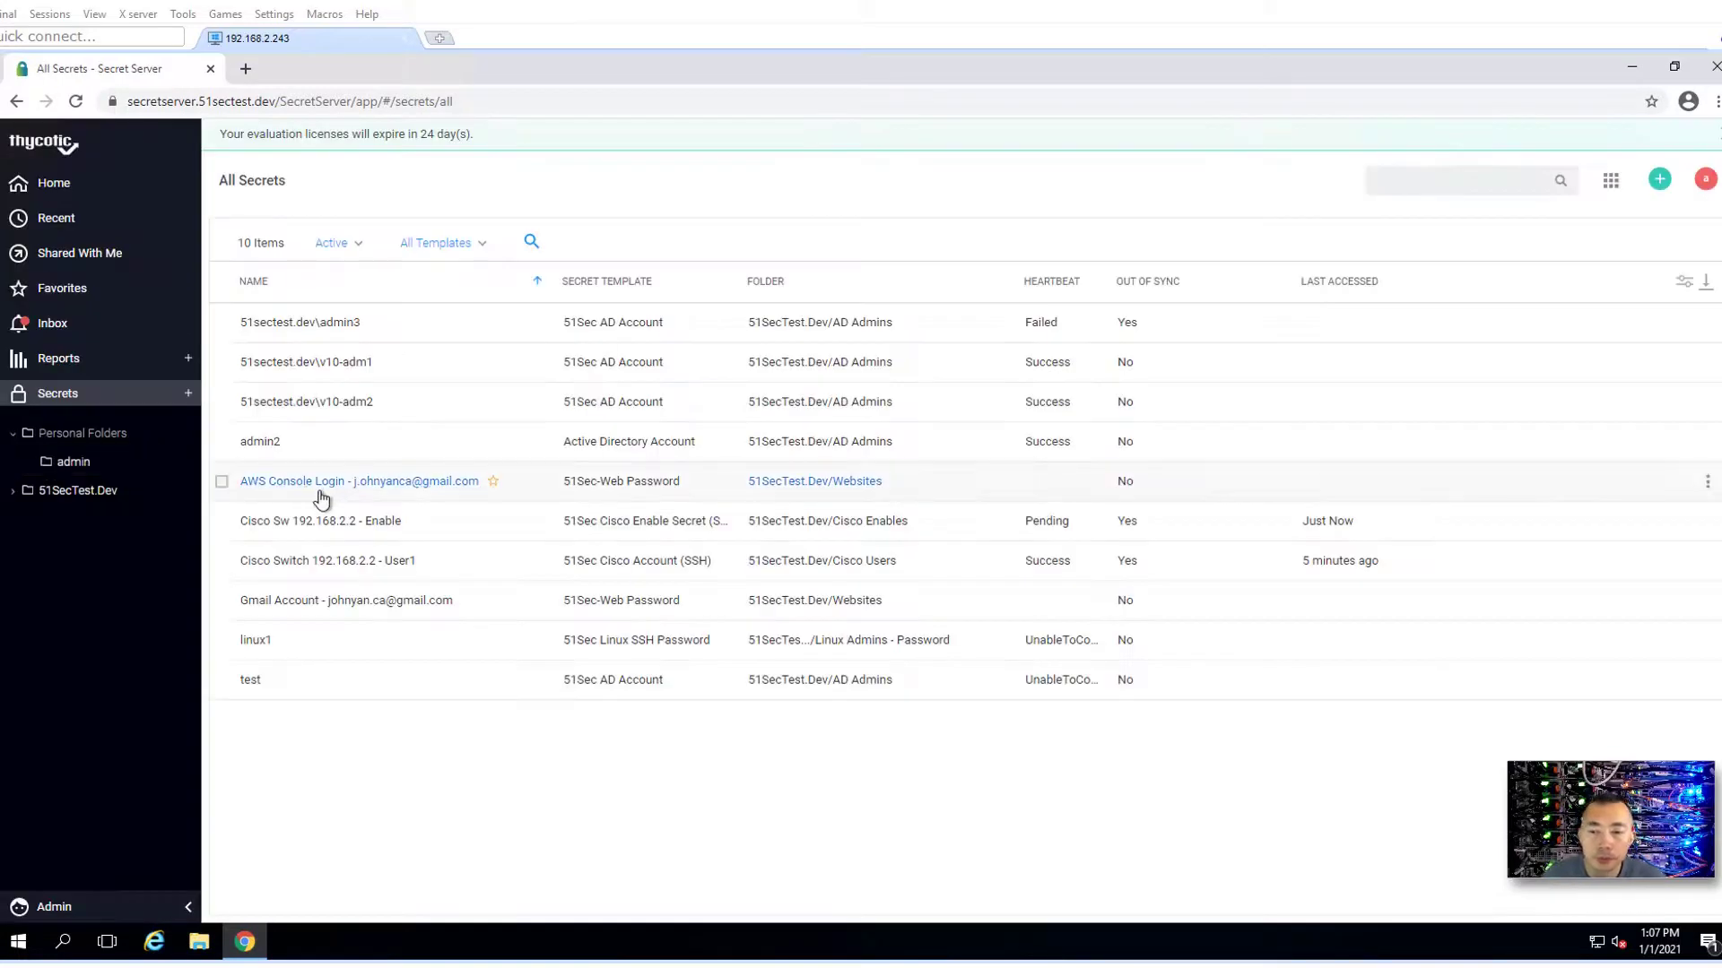
left_click(384, 528)
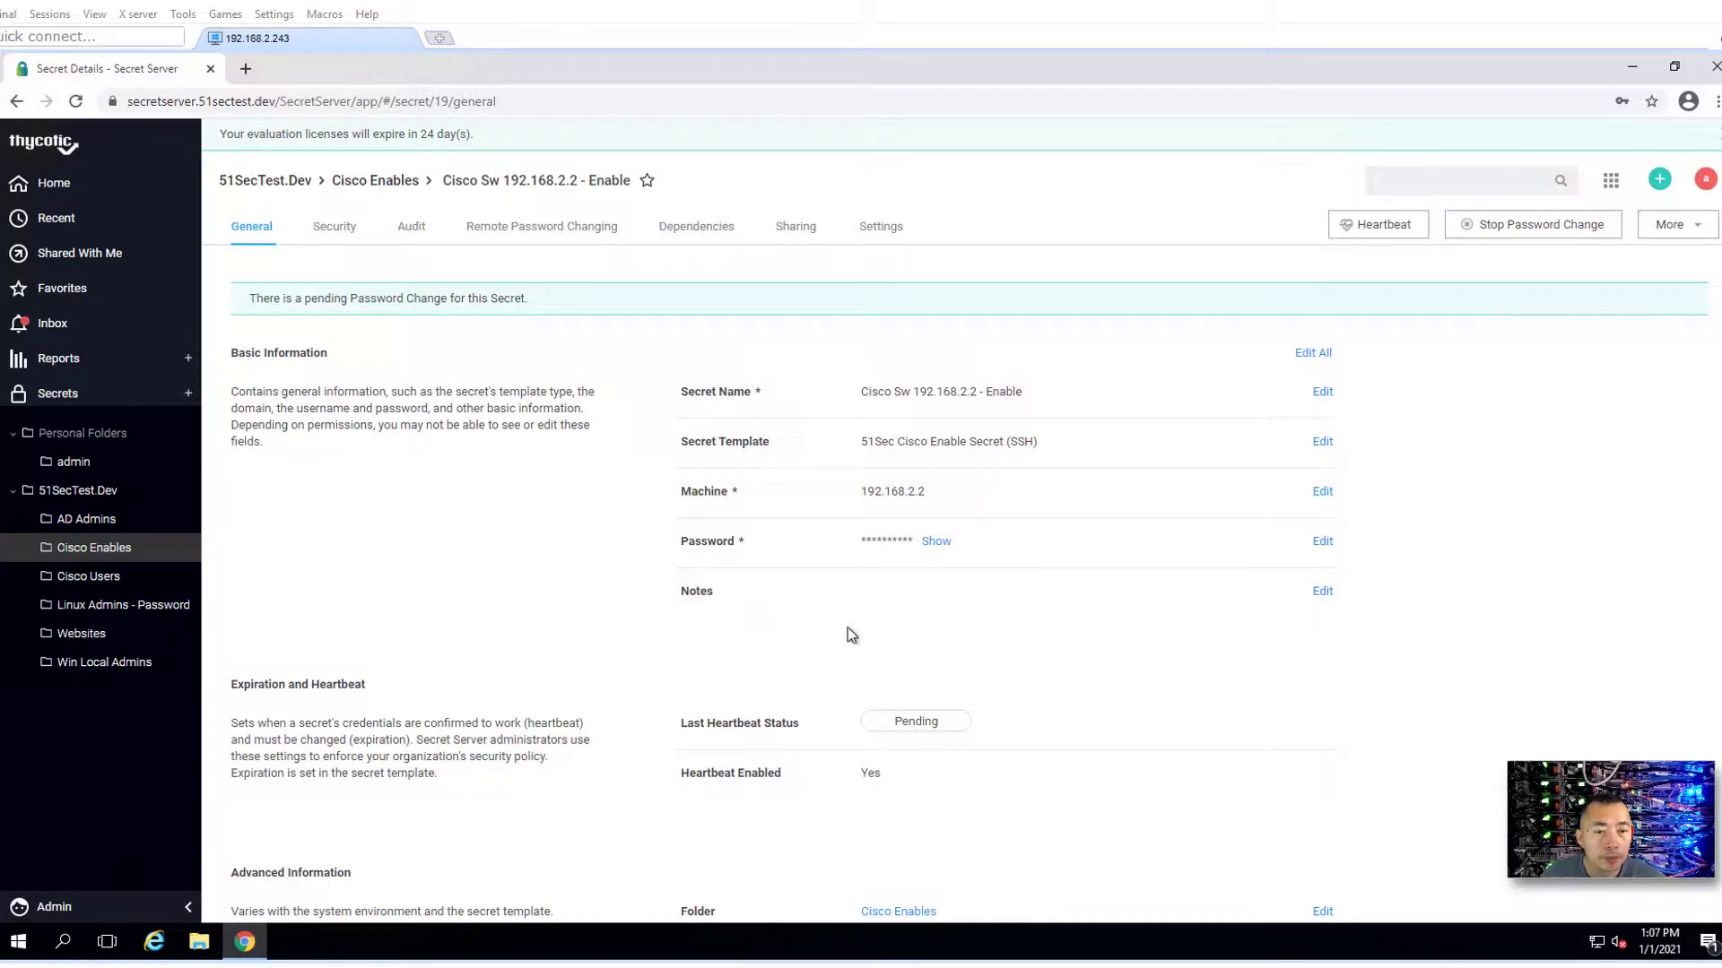
mouse_move(923, 758)
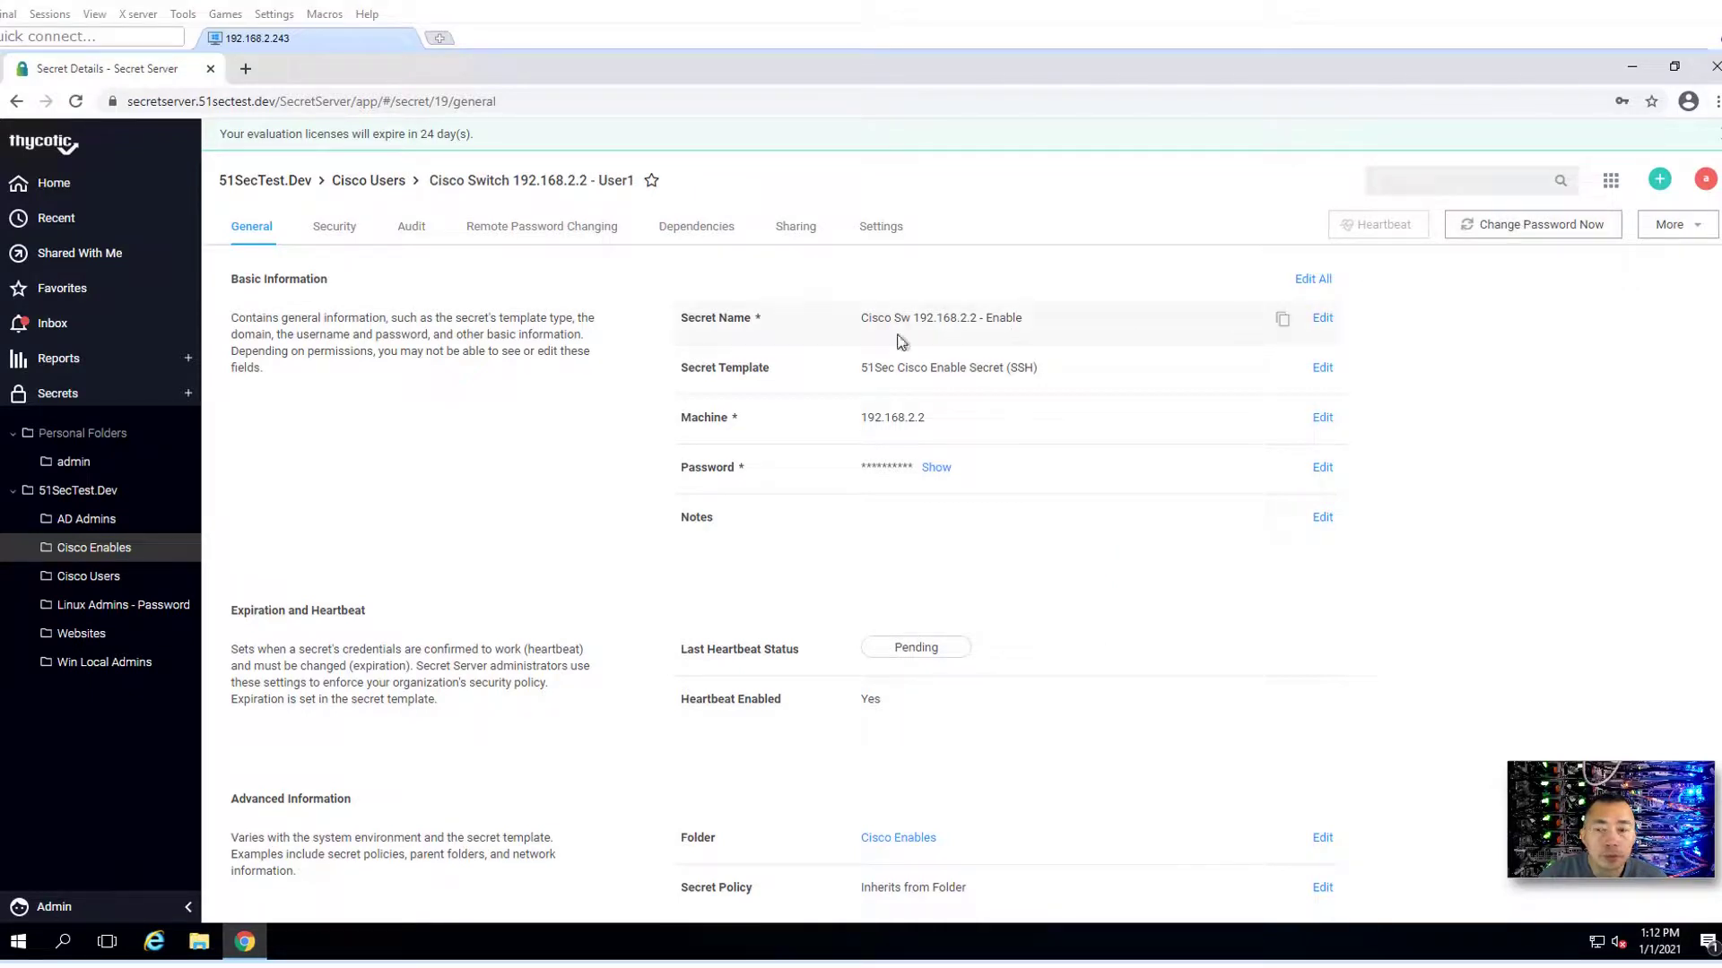
- Launch a PuTTY session to 192.168.2.2 with the Cisco Switch 192.168.2.2 - User1 credentials
left_click(103, 585)
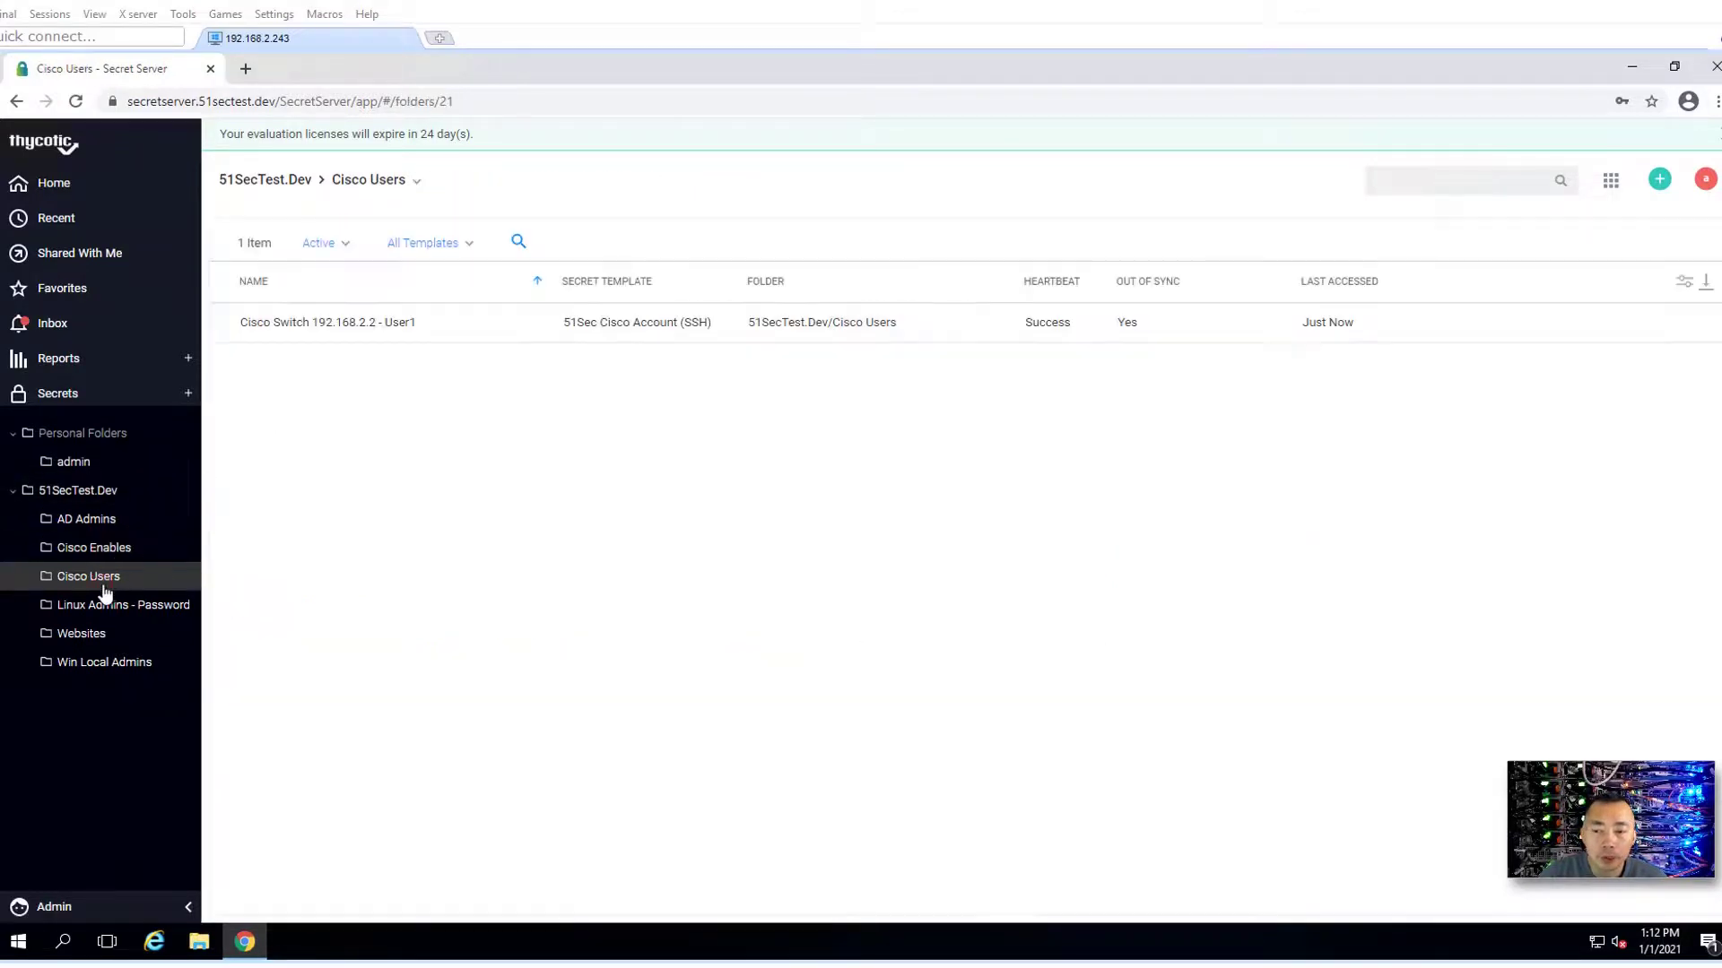
left_click(1040, 337)
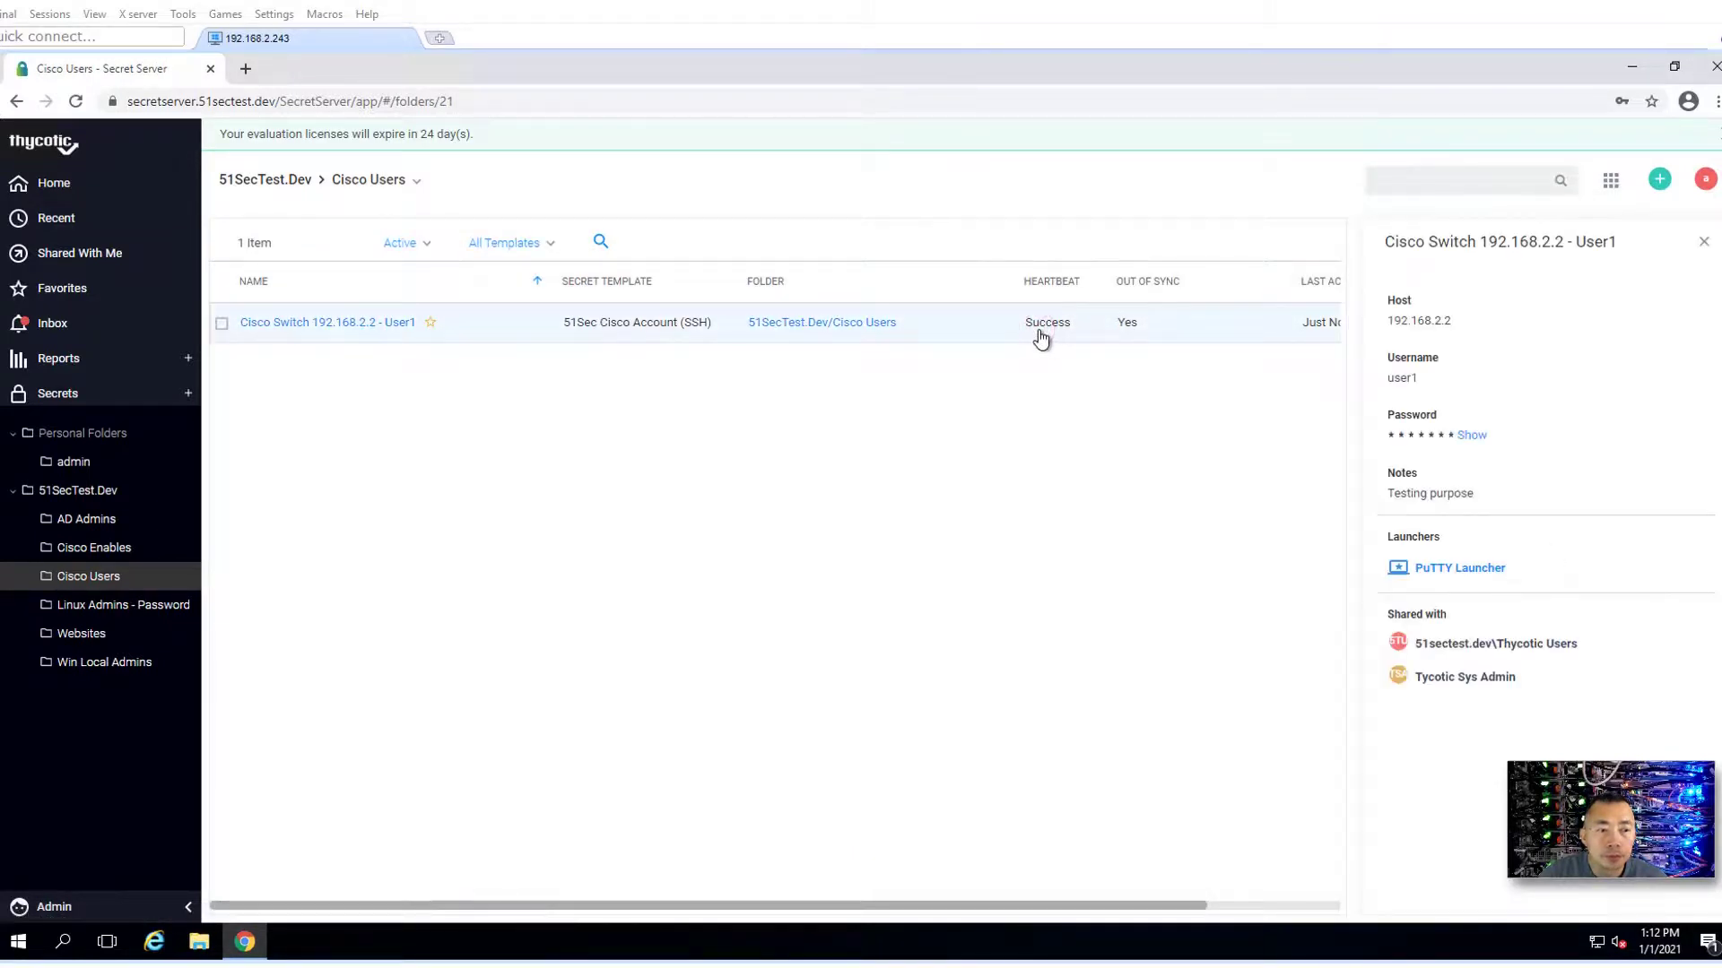
left_click(1430, 570)
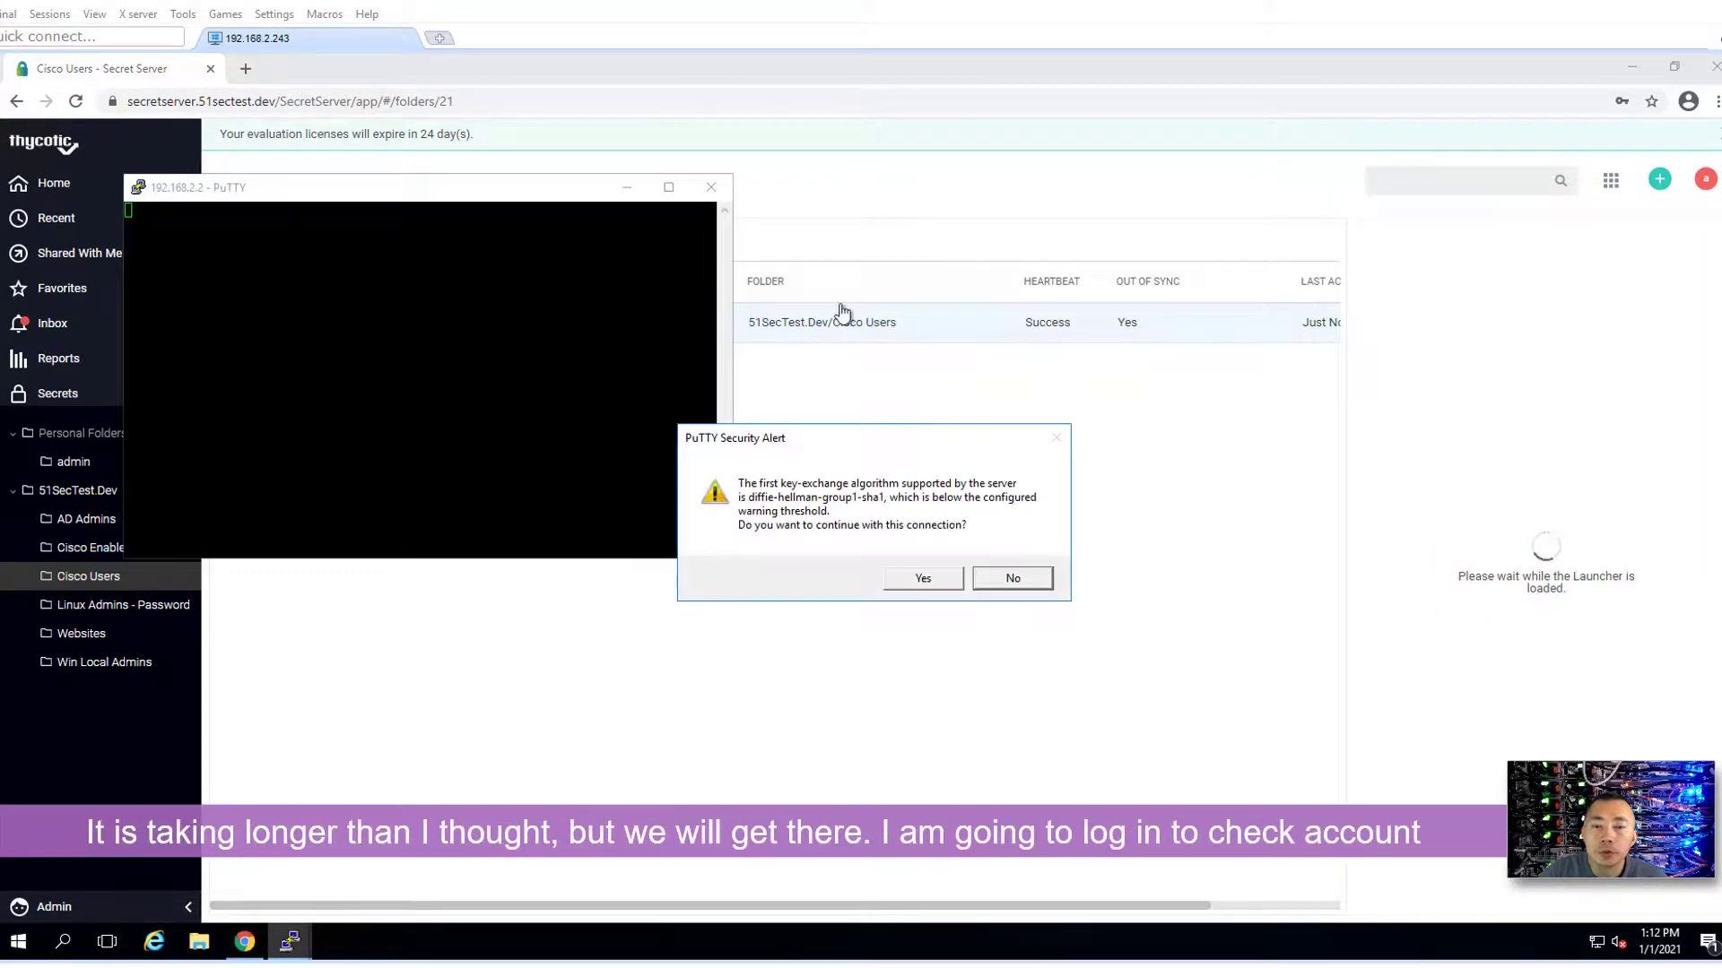
left_click(912, 583)
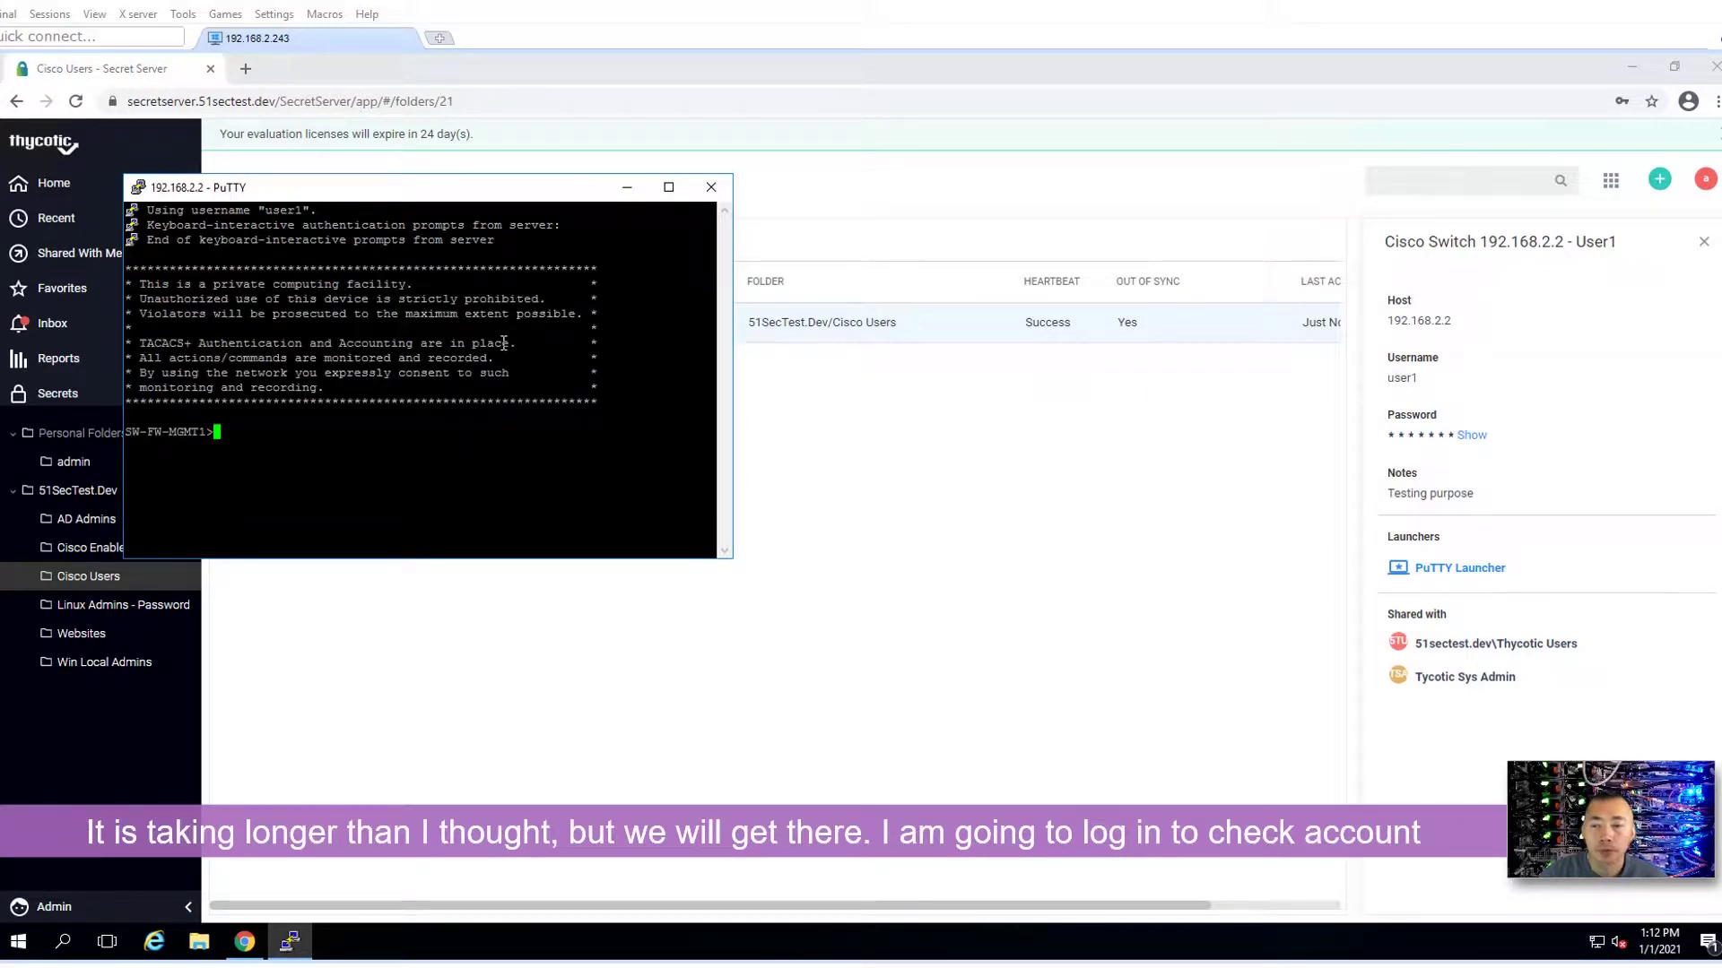
- Enter privileged mode with 'en' and the enable password, then 'exit' the switch
type("en")
key("Return")
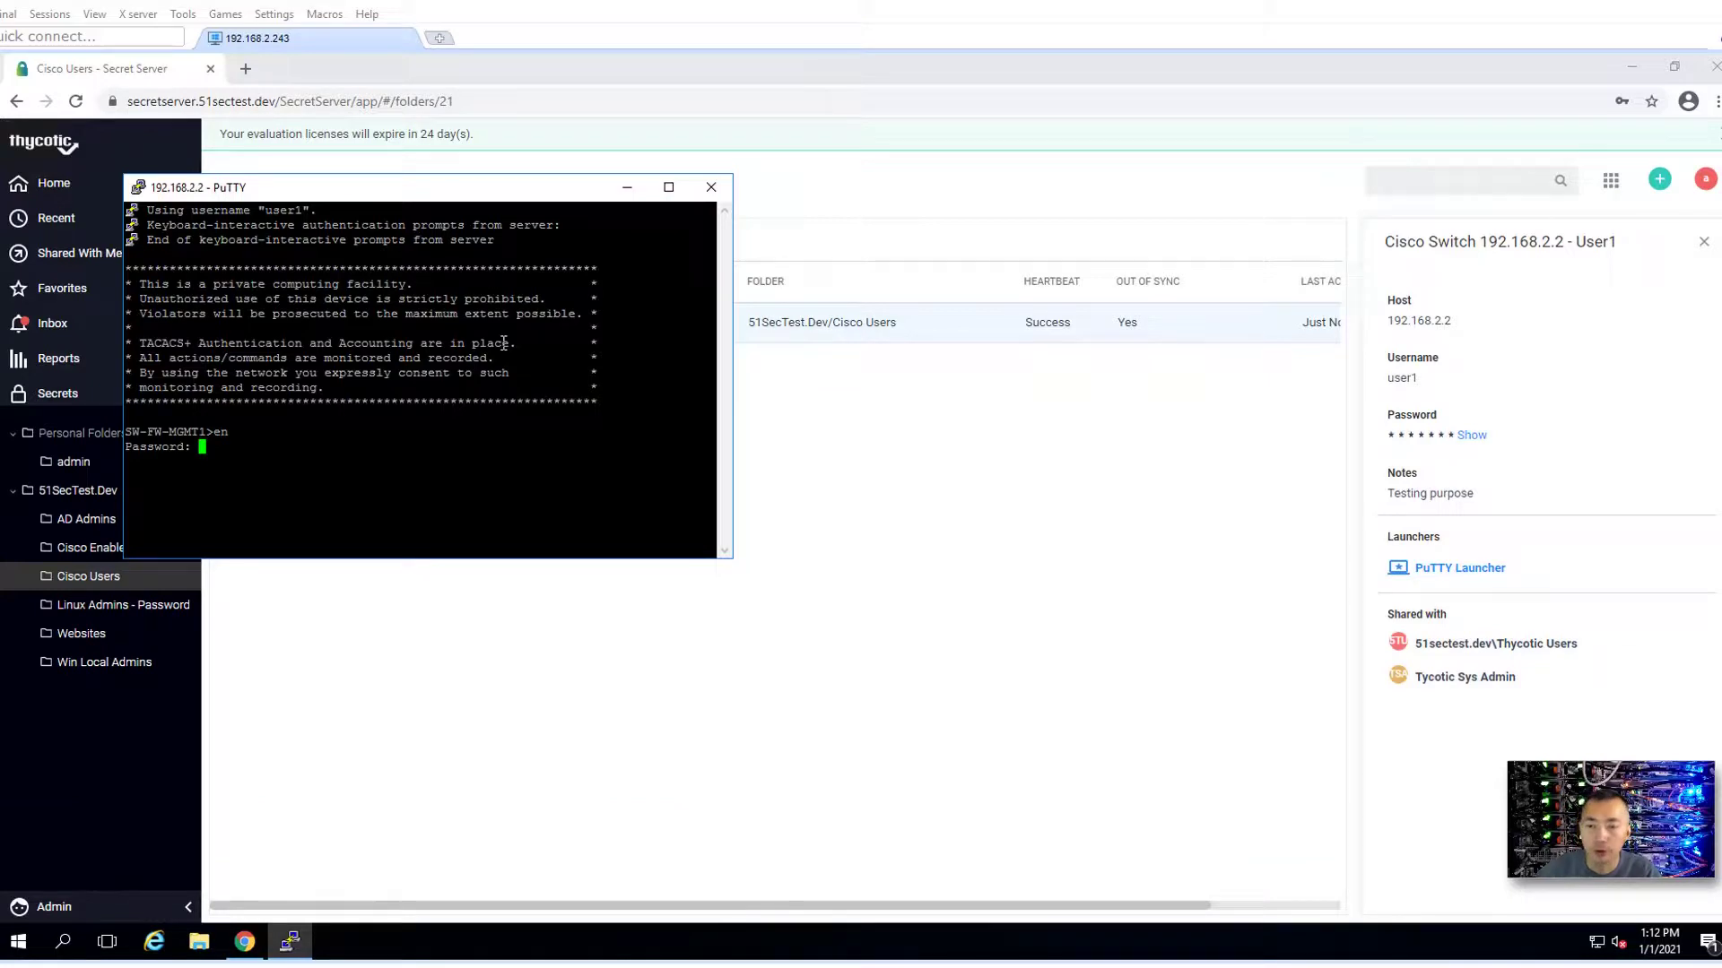
key("Return")
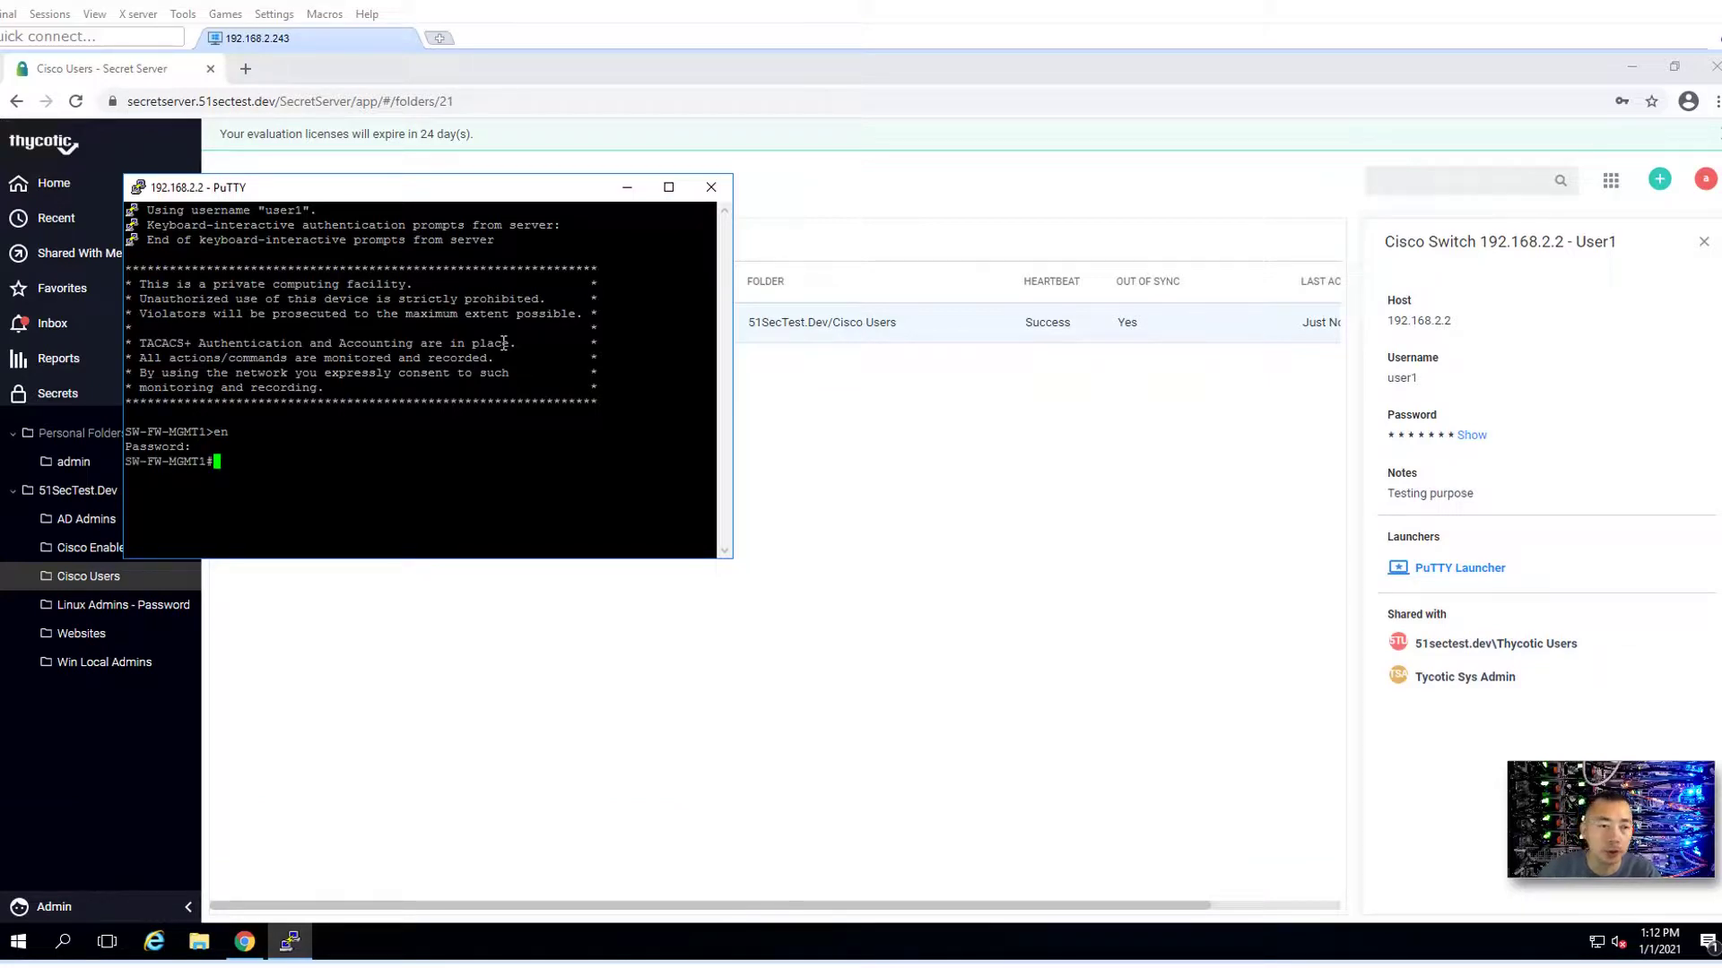
type("exit")
key("Return")
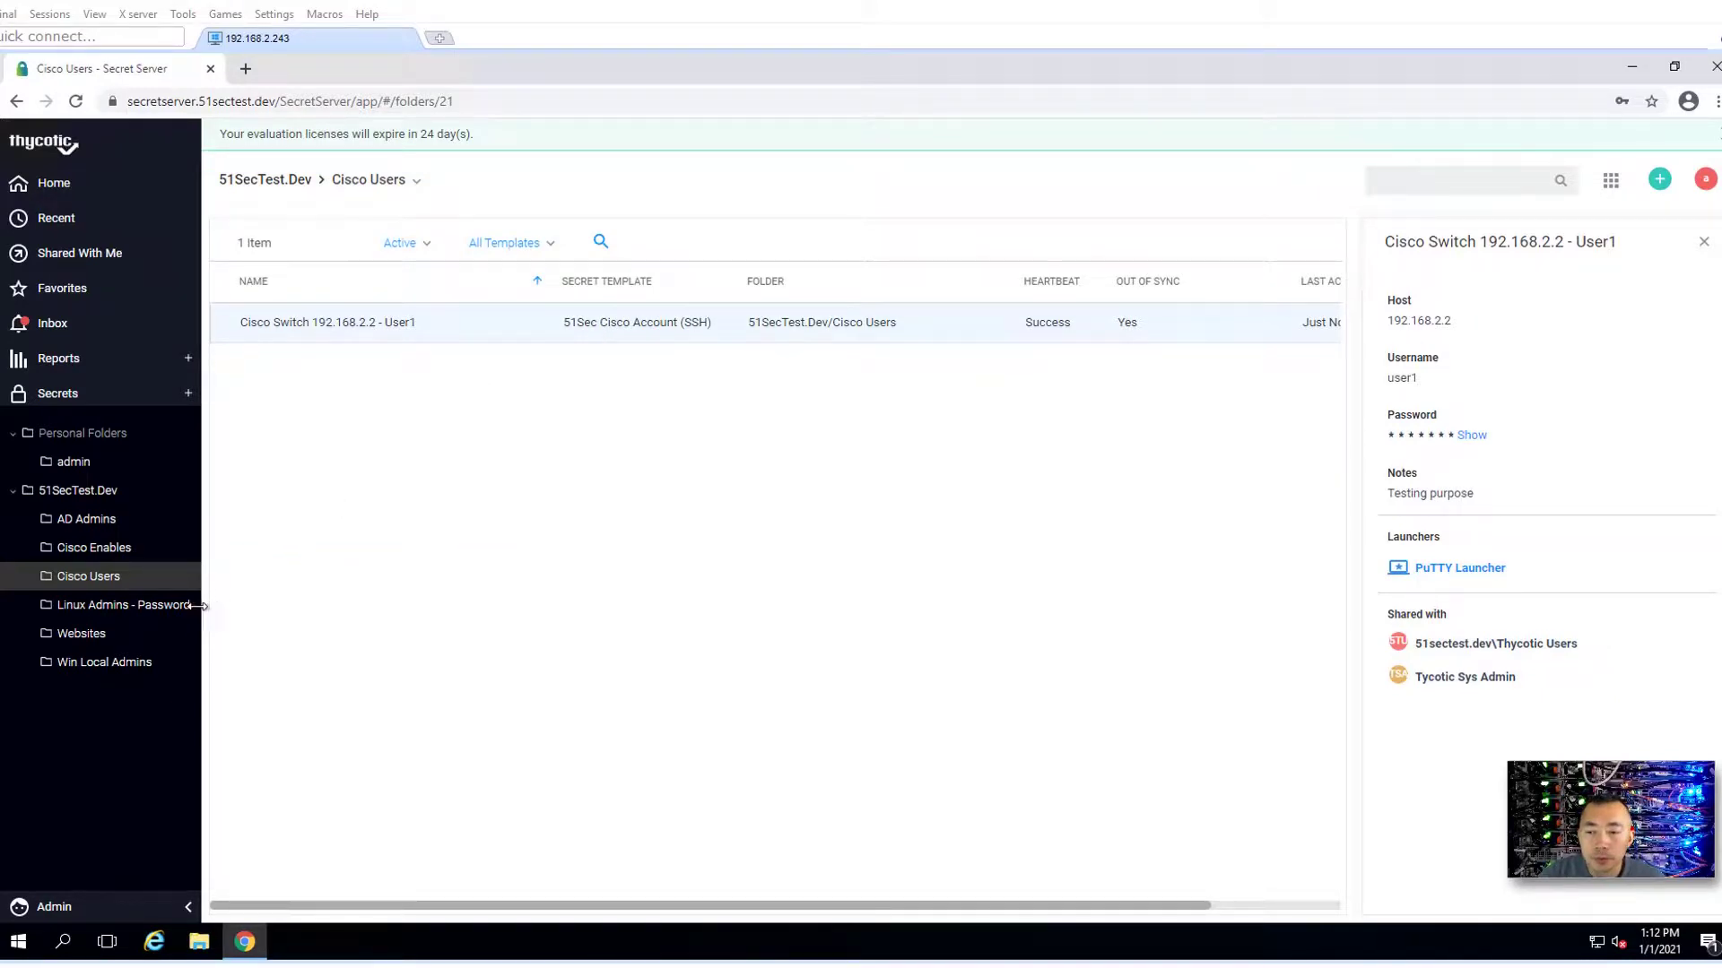
- Open the Enable secret from Cisco Enables and confirm an immediate password change
left_click(162, 557)
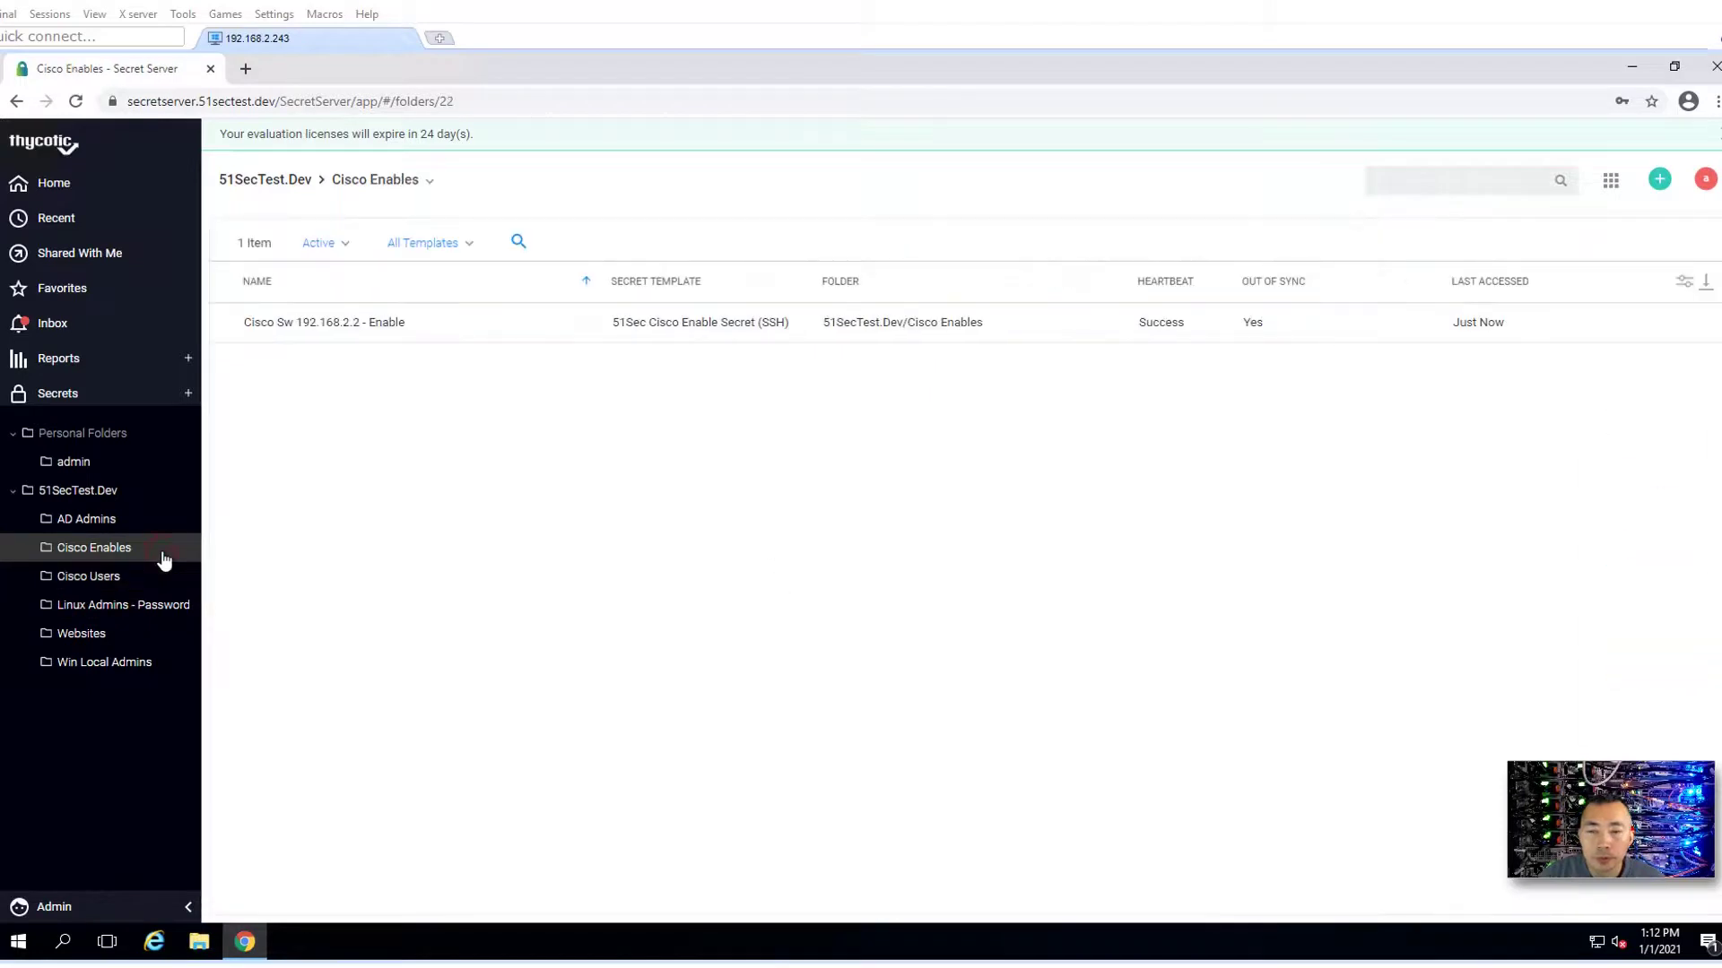
left_click(450, 332)
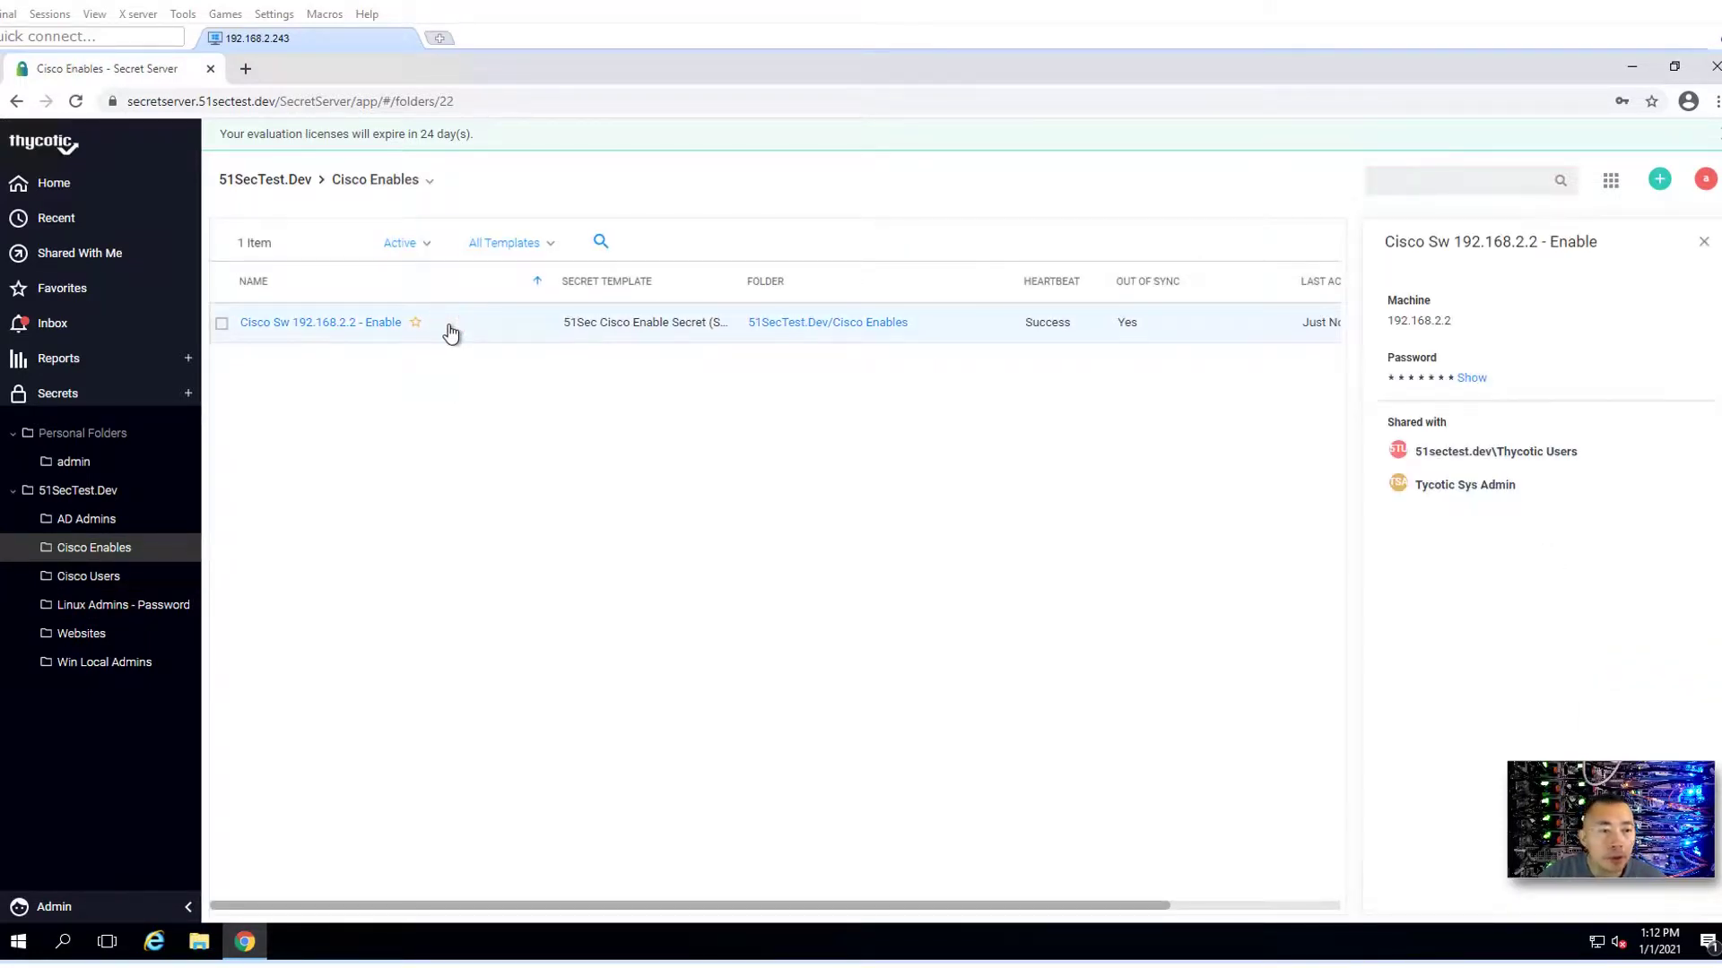
left_click(341, 326)
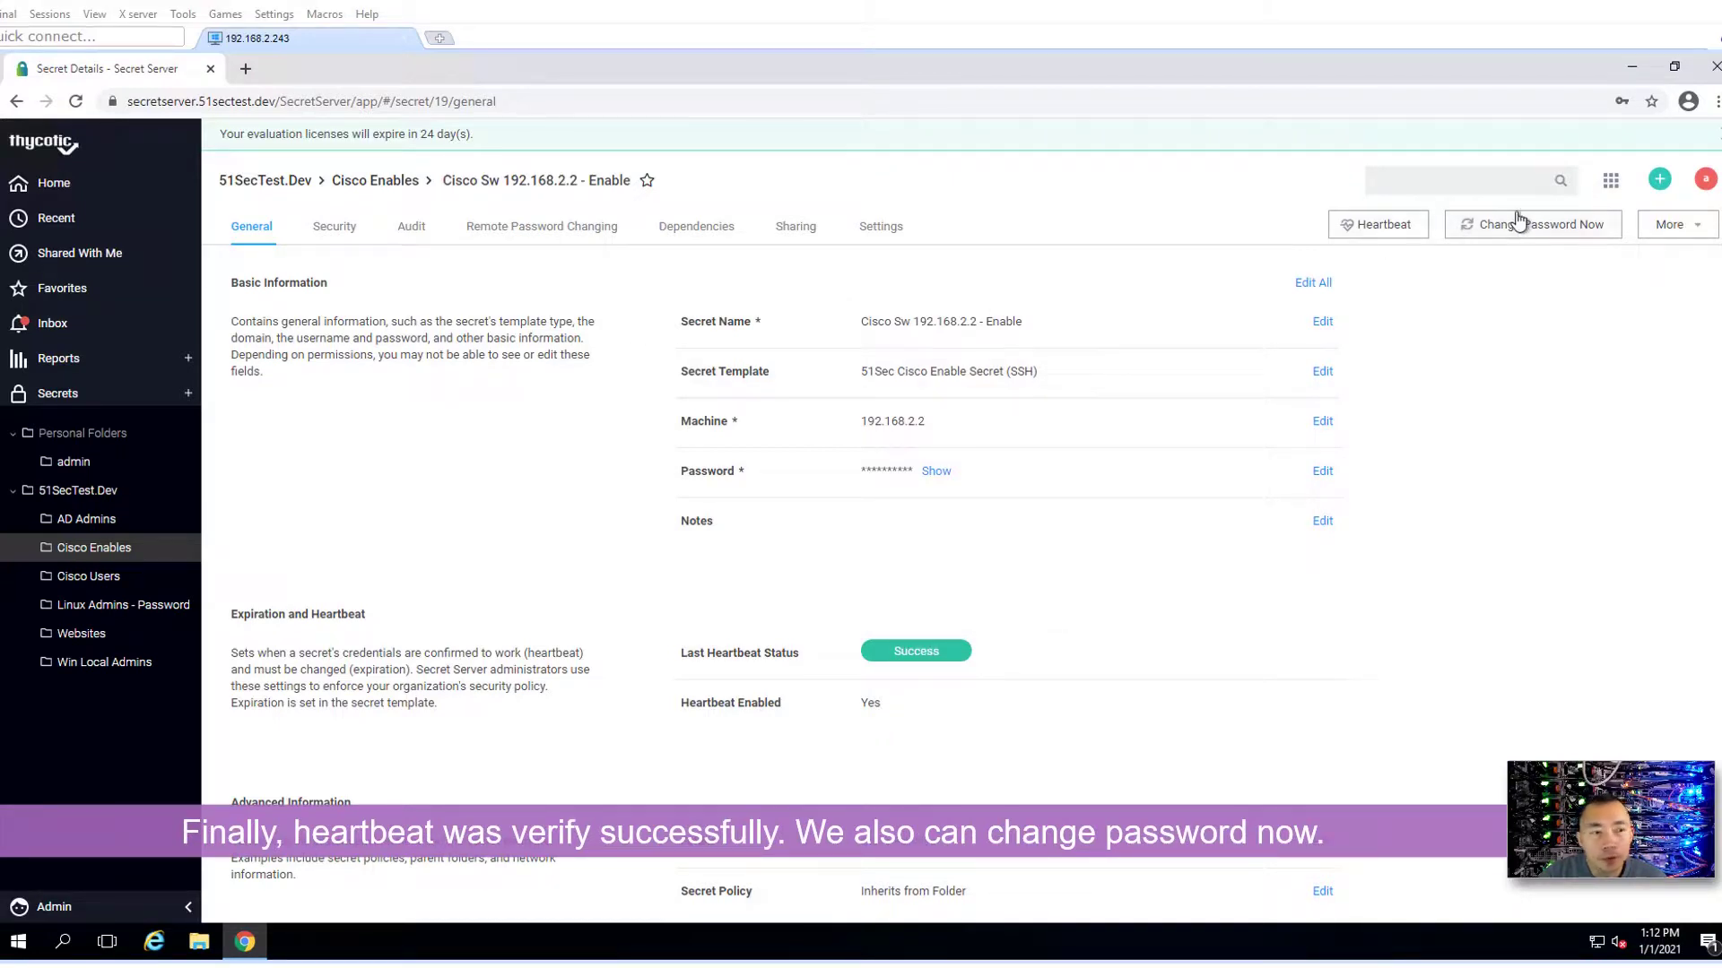
left_click(1521, 228)
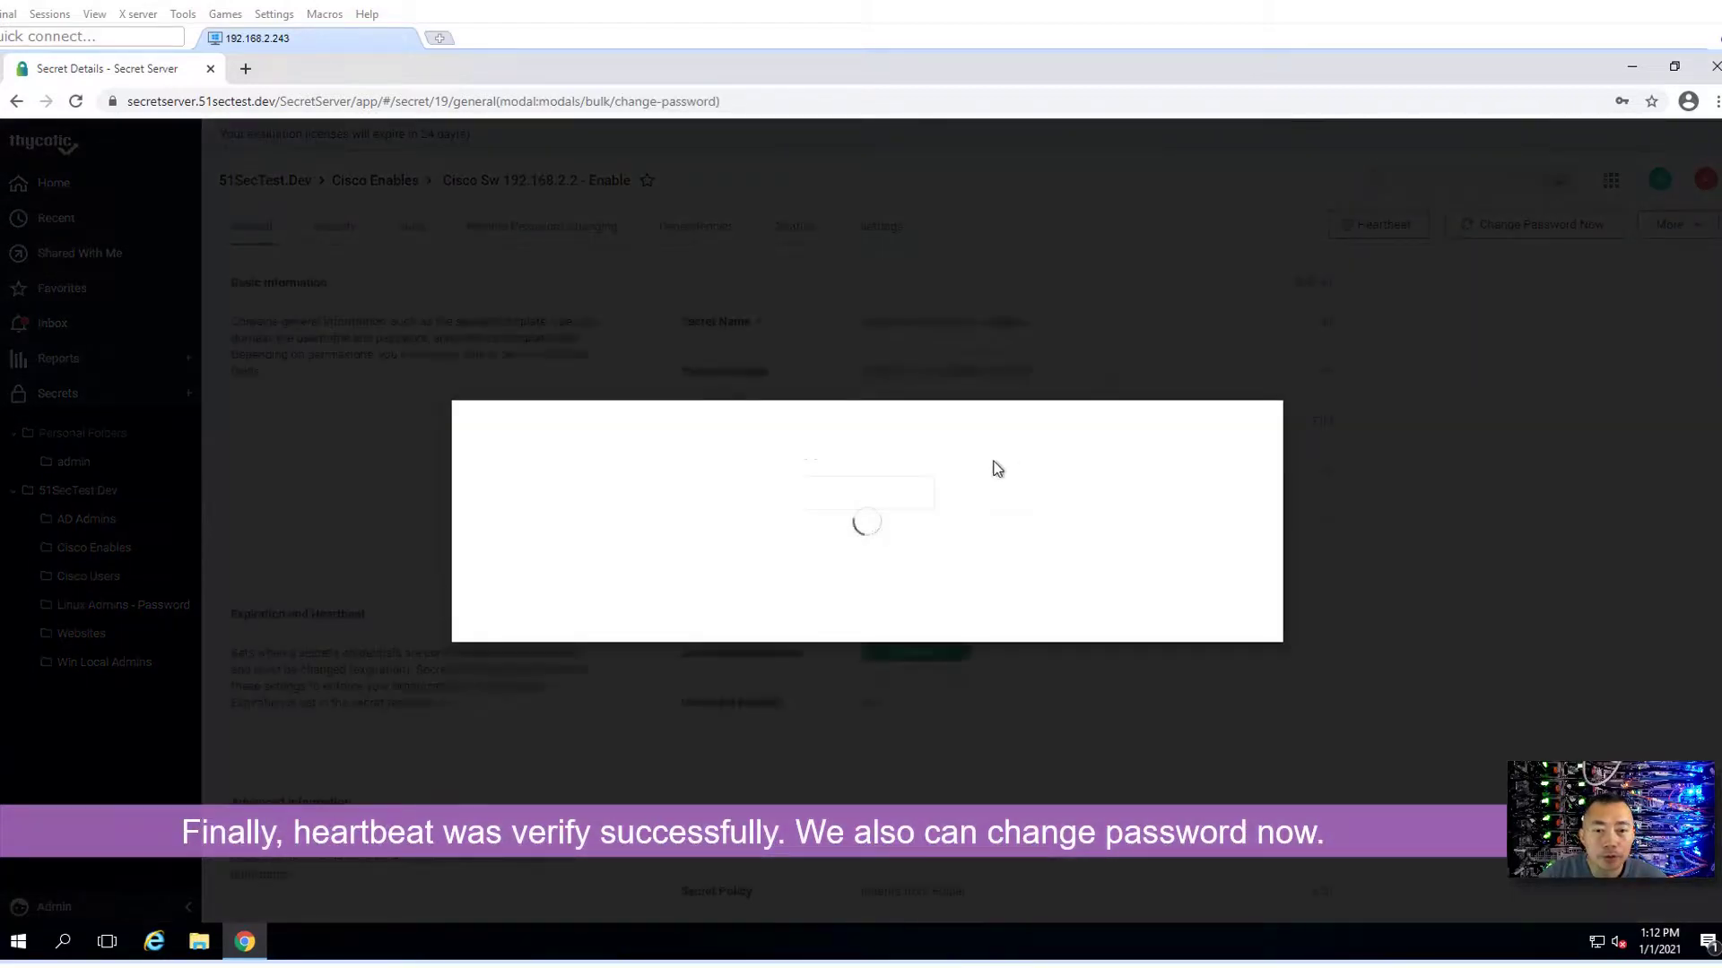
left_click(1160, 668)
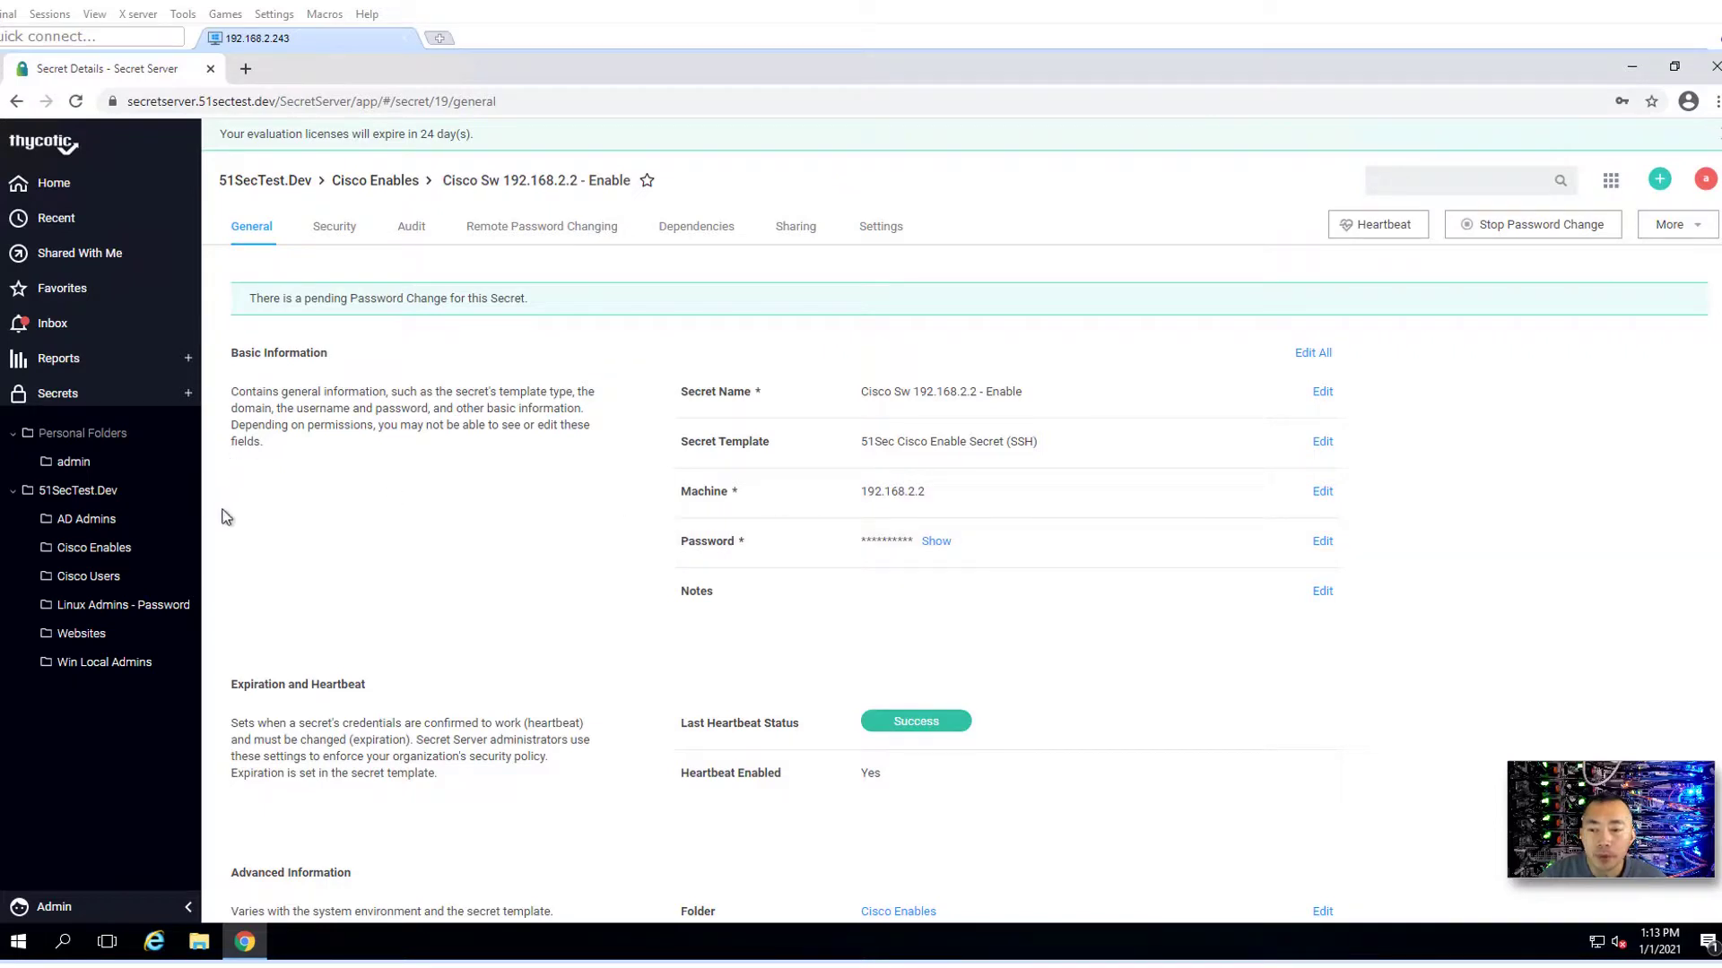
- Reveal the User1 secret's password, then confirm an immediate password change for it
left_click(114, 578)
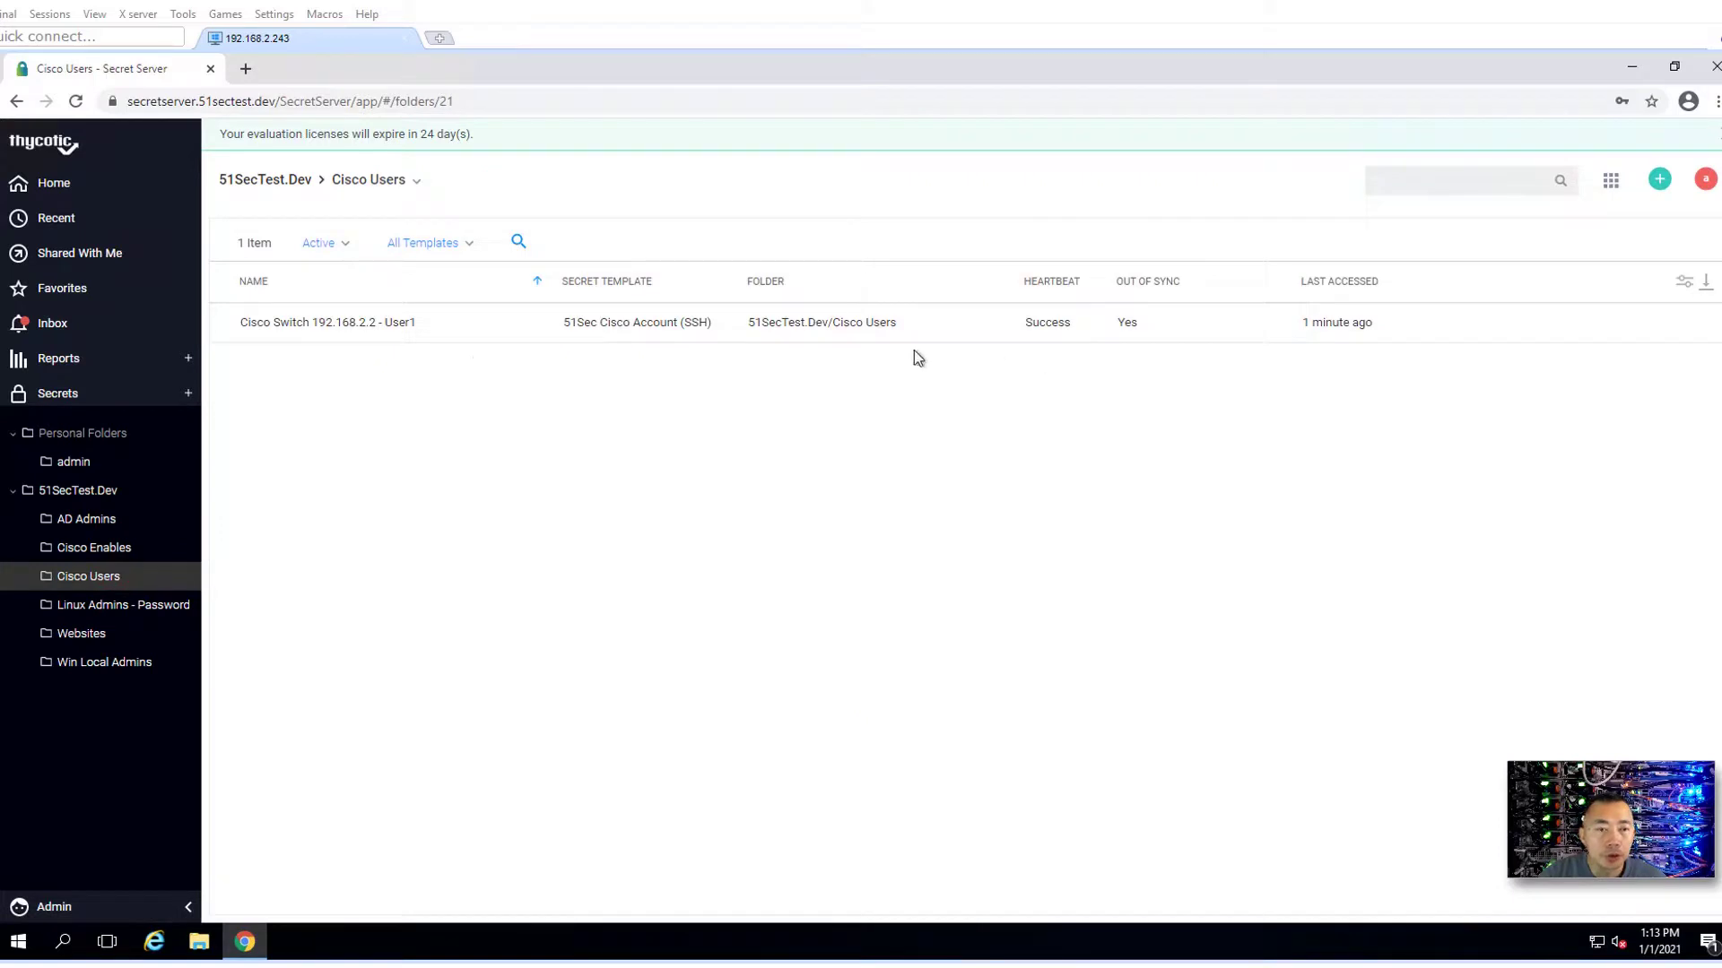
left_click(308, 325)
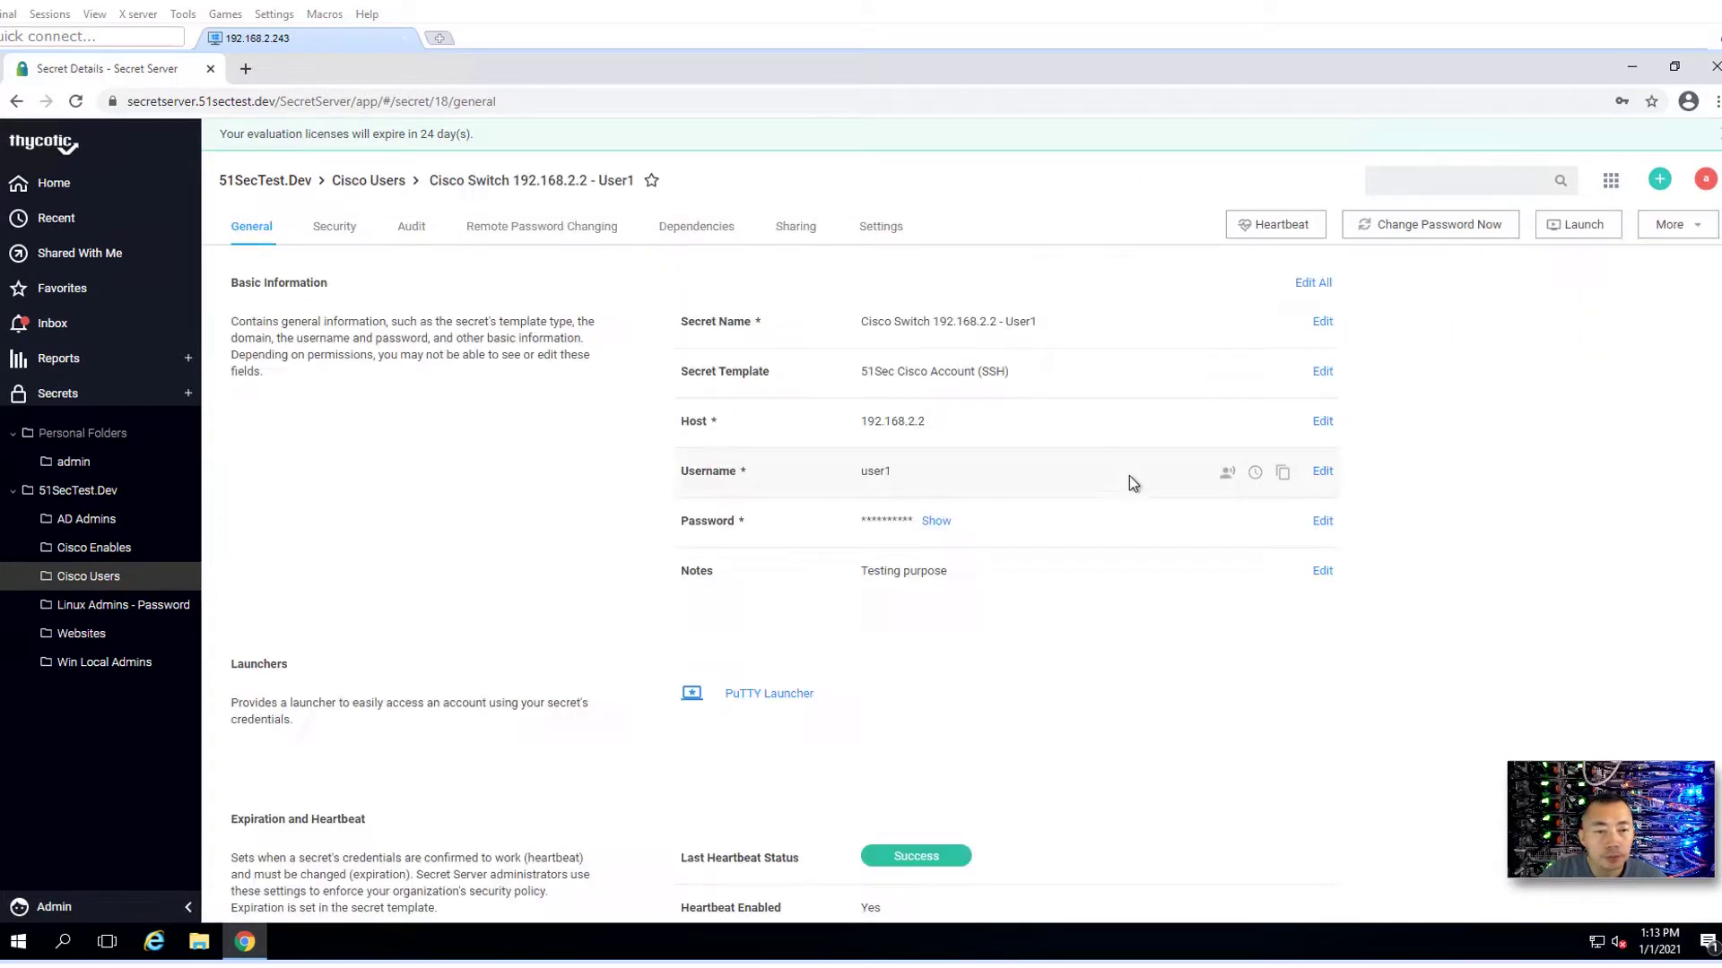
left_click(940, 523)
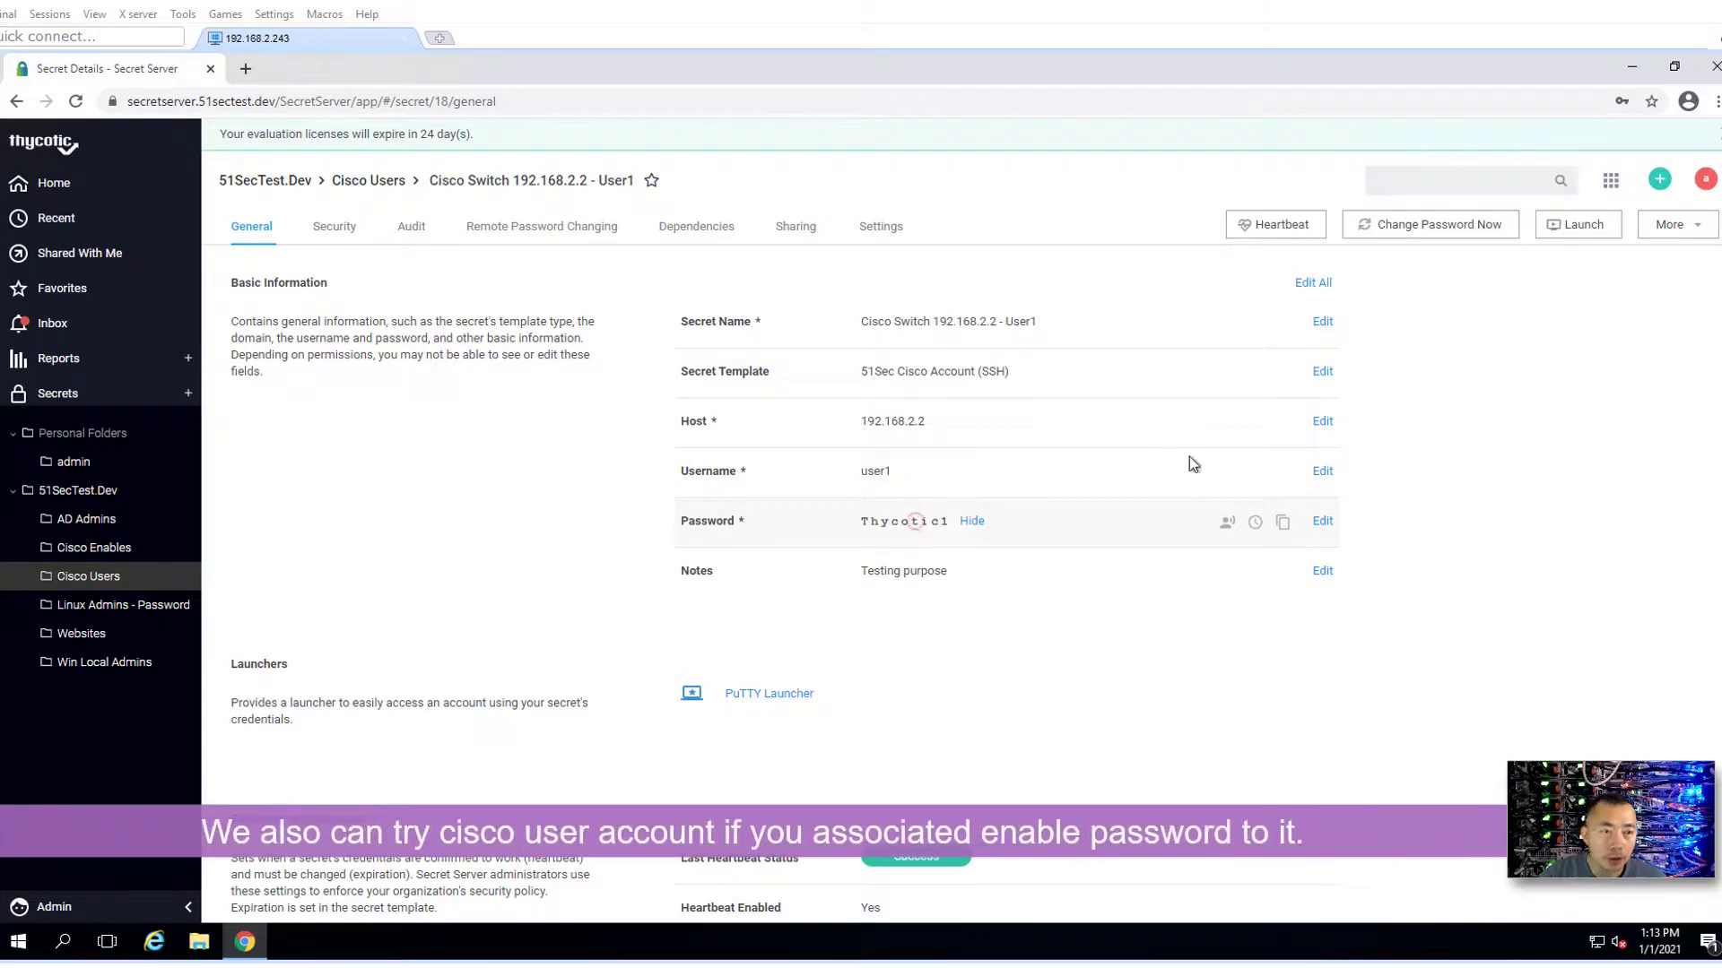
left_click(1411, 228)
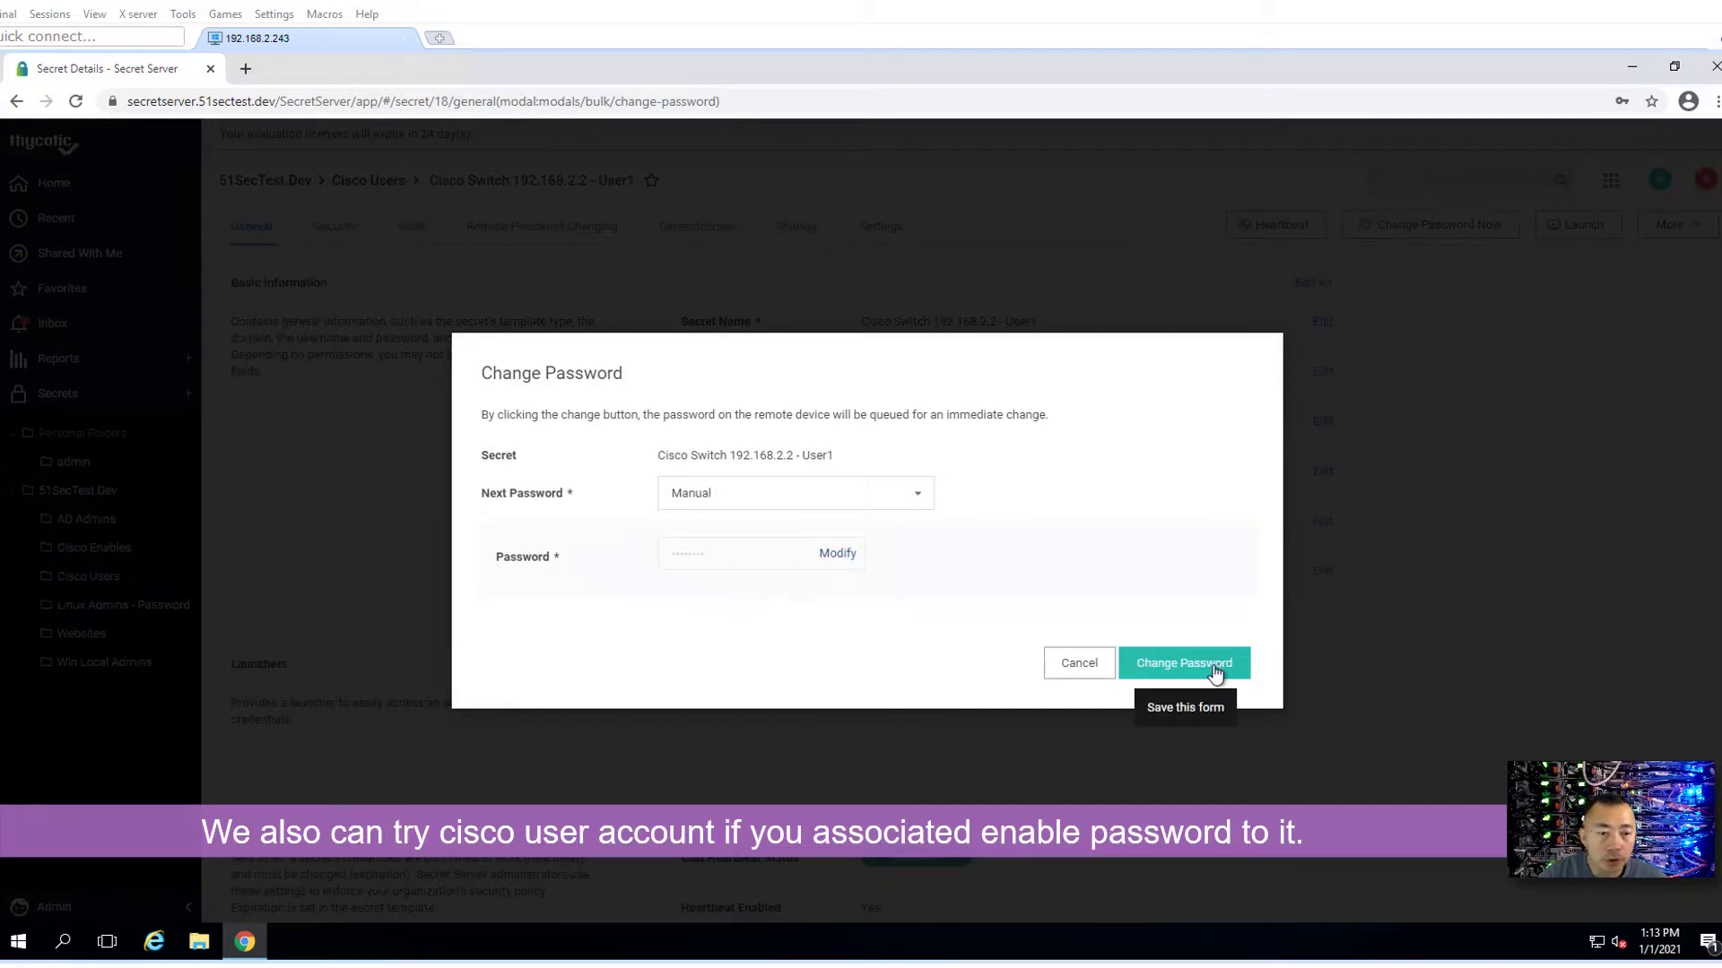
left_click(1220, 664)
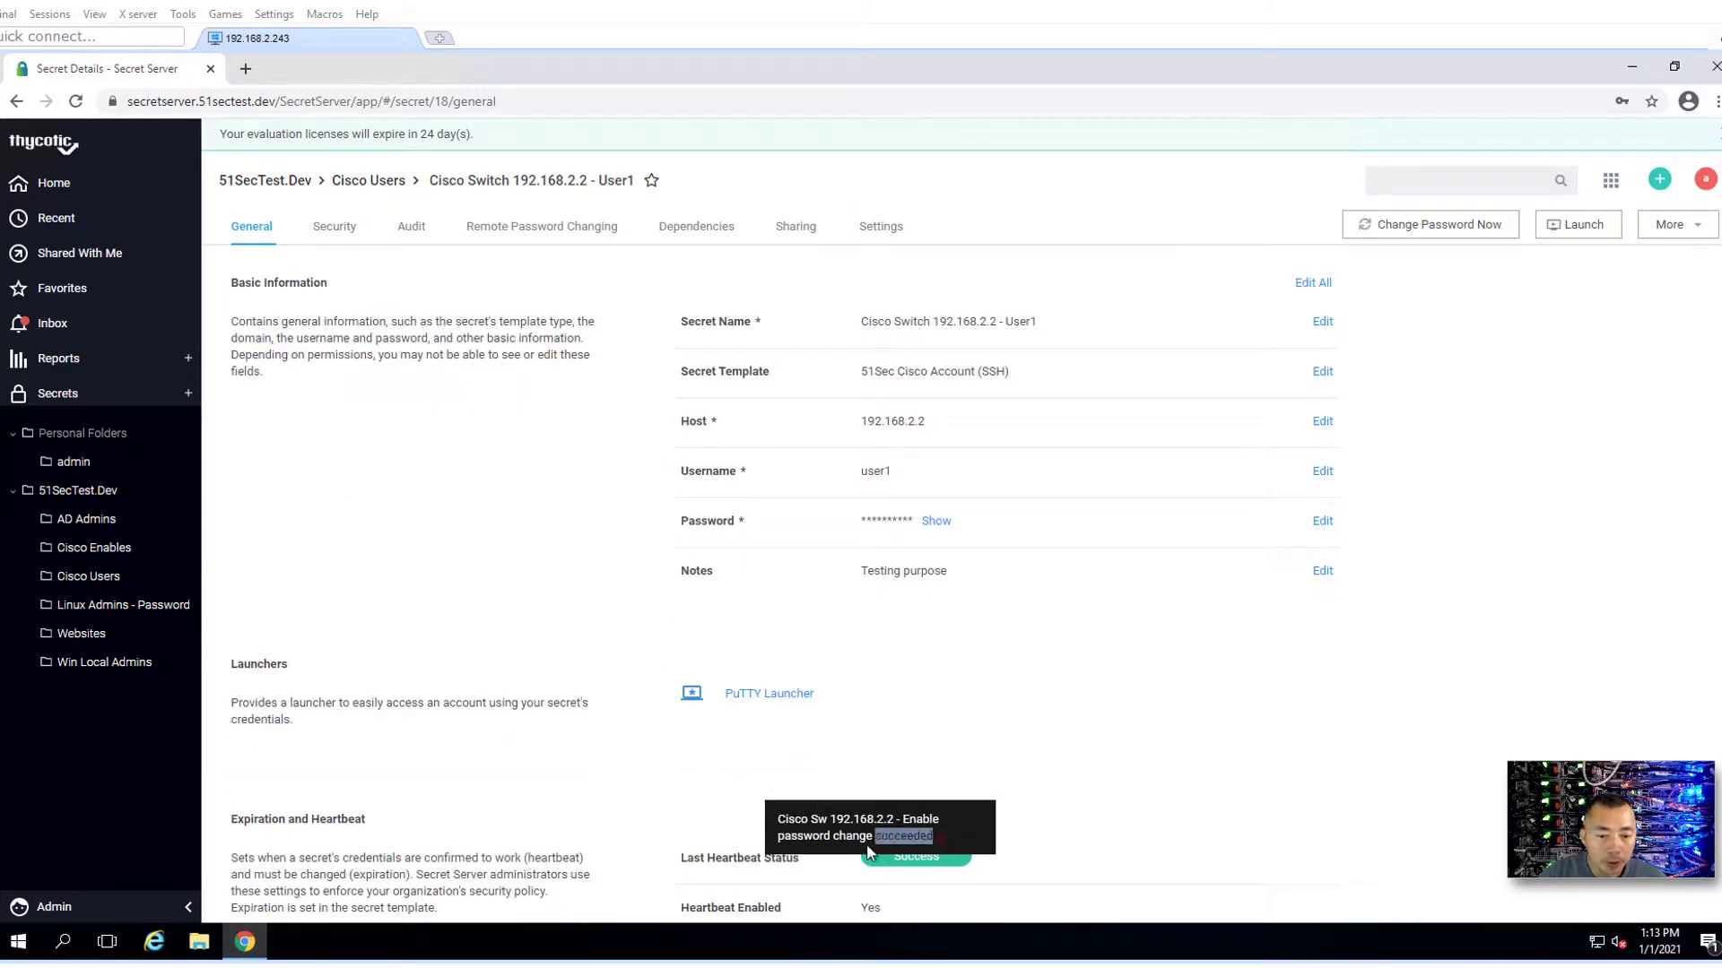
left_click_drag(942, 848, 744, 827)
- Open Cisco Sw 192.168.2.2 - Enable from Cisco Enables and show its new password
left_click(90, 548)
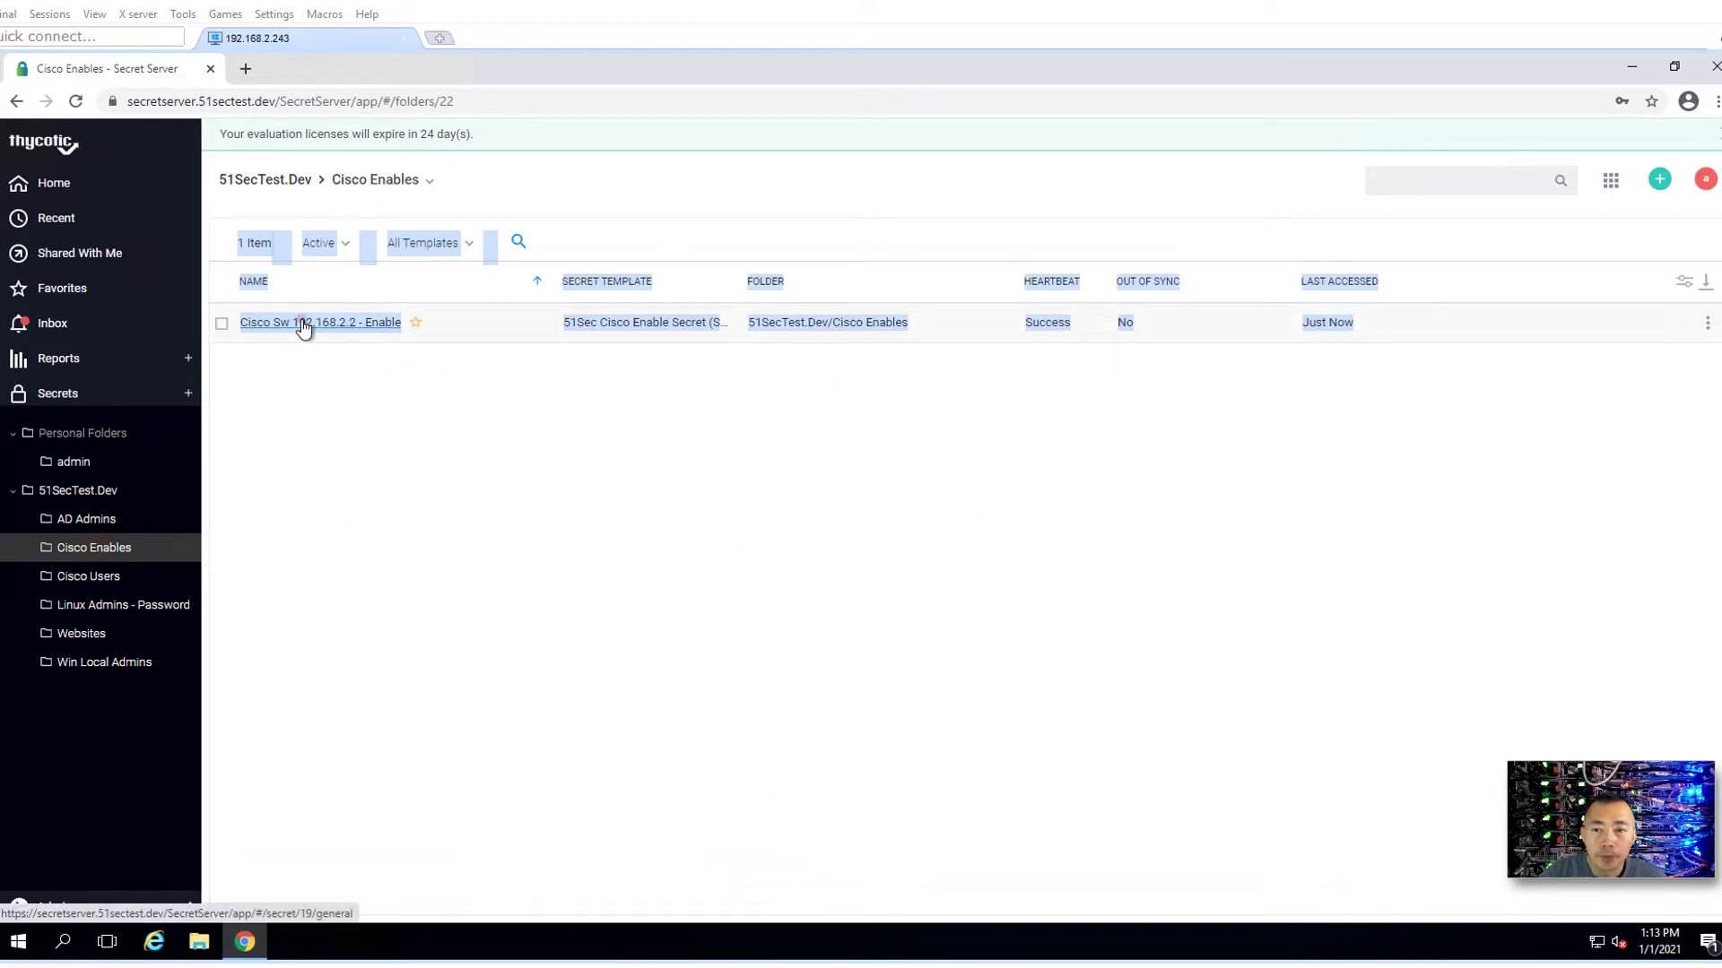
left_click(305, 324)
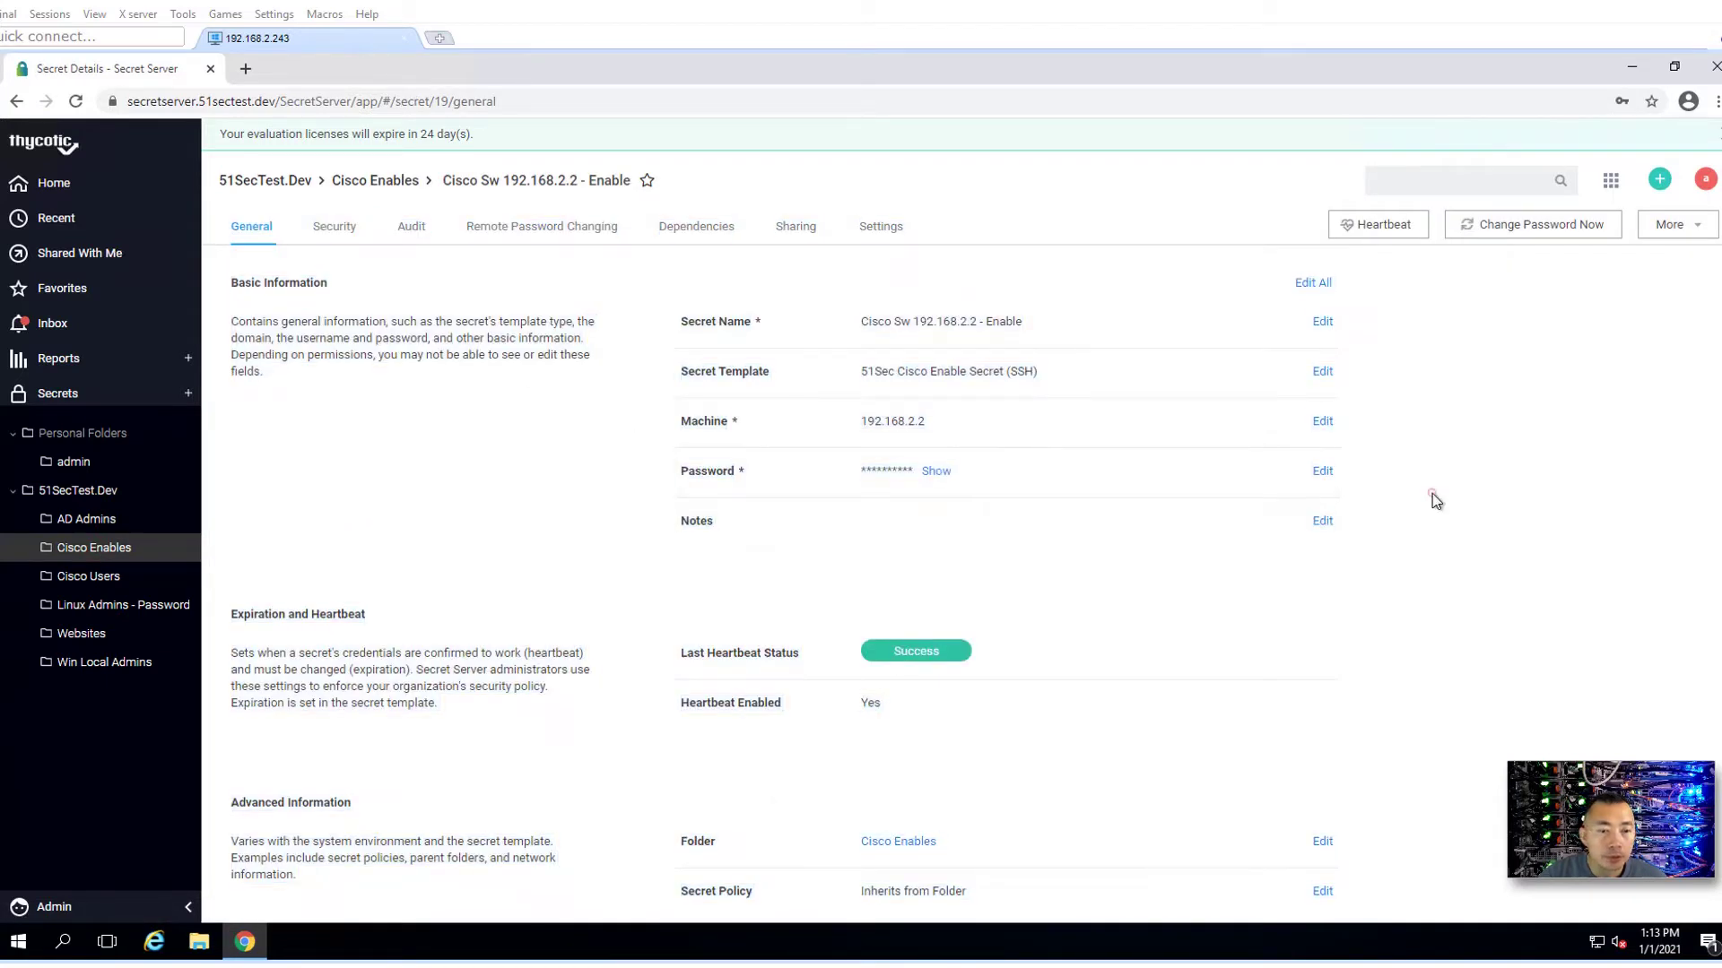
left_click(934, 467)
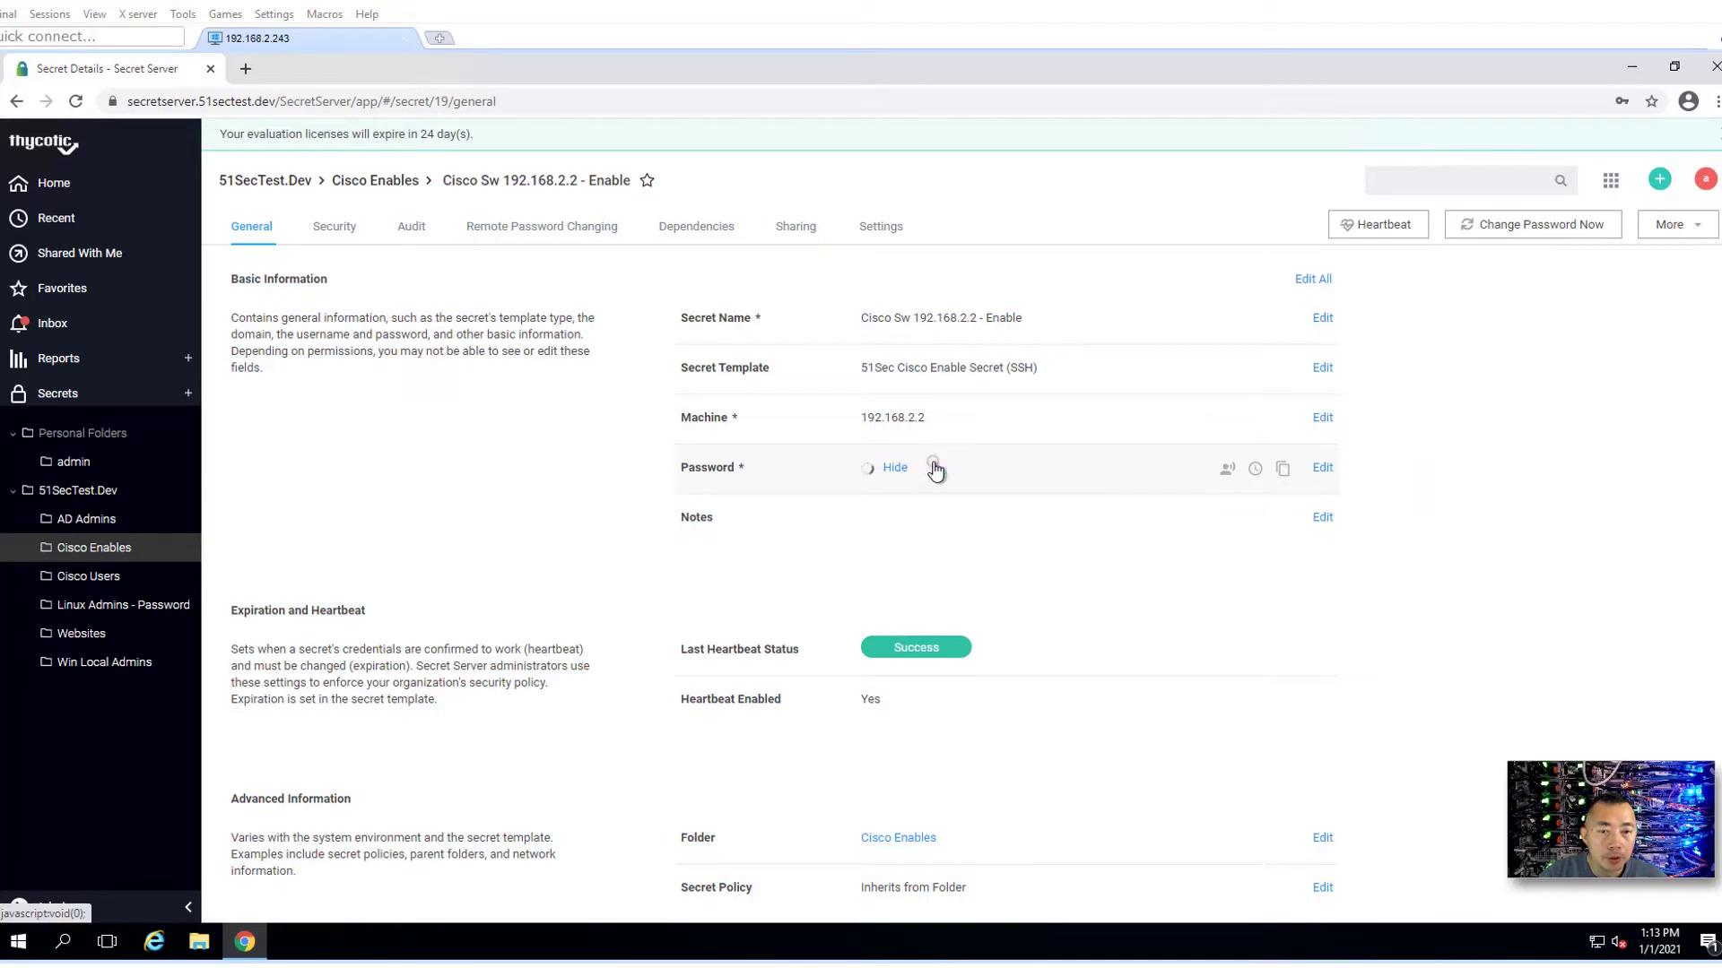